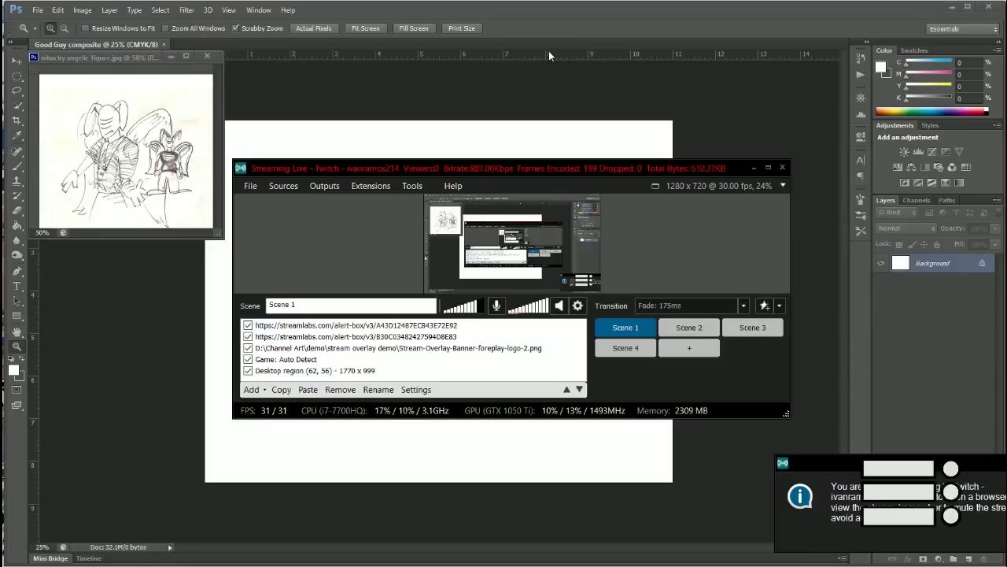
Step: Brush a round head, a spine line, two arm lines and a box-shaped torso
key("b")
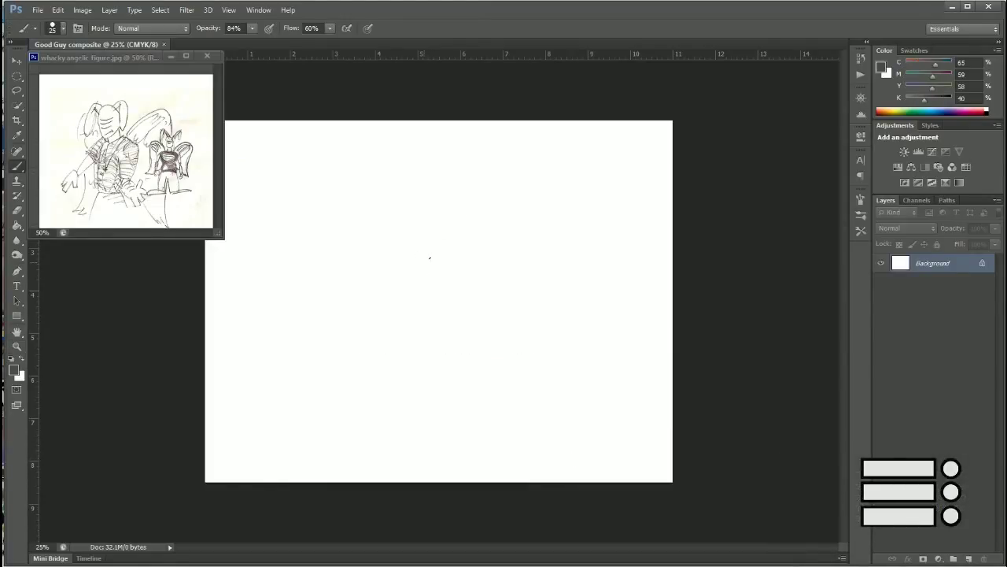
left_click_drag(437, 164, 450, 166)
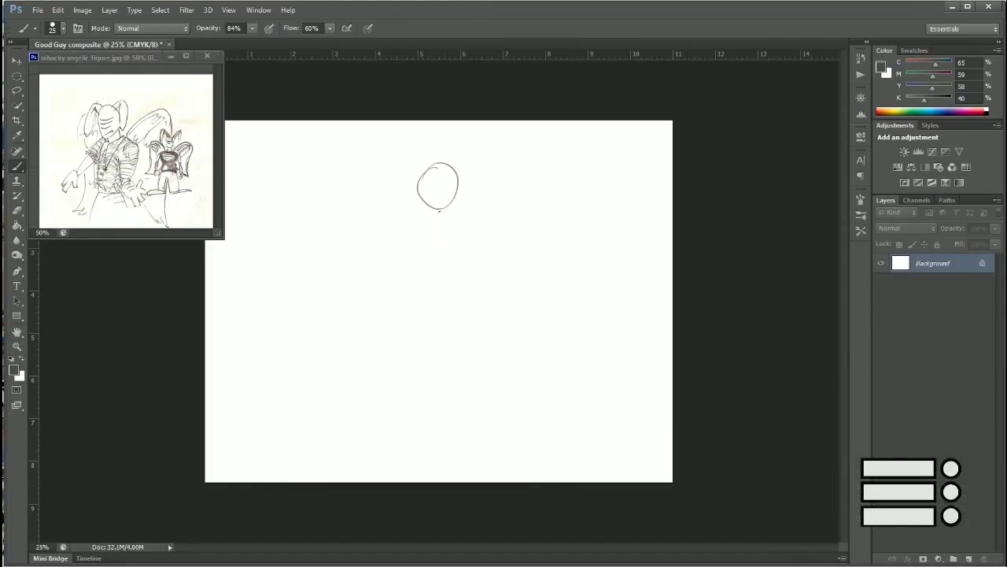
left_click_drag(439, 209, 444, 302)
left_click_drag(439, 212, 517, 243)
left_click_drag(439, 214, 383, 243)
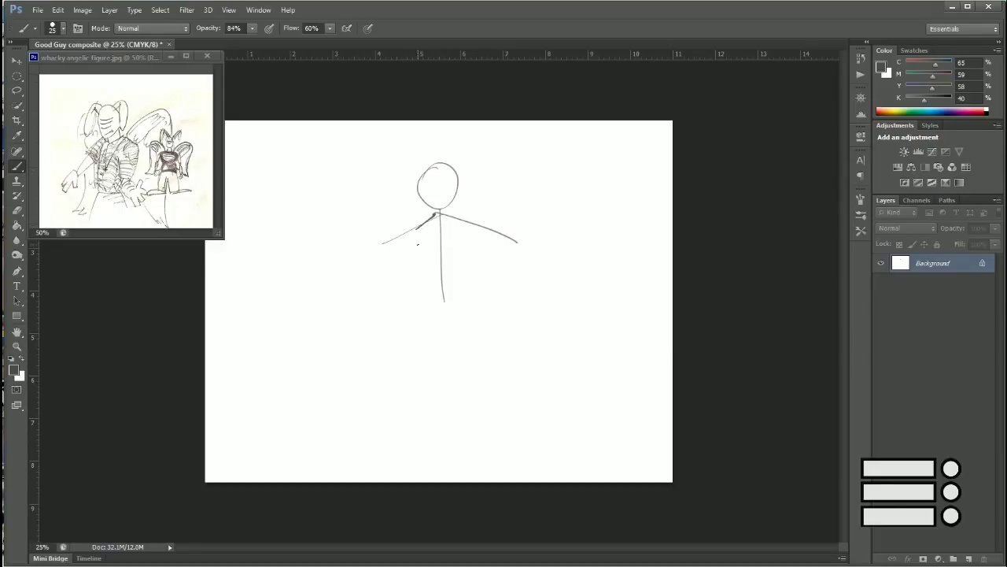
left_click_drag(425, 267, 469, 272)
left_click_drag(489, 229, 464, 279)
mouse_move(404, 230)
left_mouse_down()
mouse_move(417, 275)
mouse_move(467, 318)
mouse_move(419, 318)
left_mouse_up()
left_click_drag(420, 269, 420, 314)
Step: Erase the first head and arm strokes, then redraw a smaller head, shoulder line and torso sides
key("e")
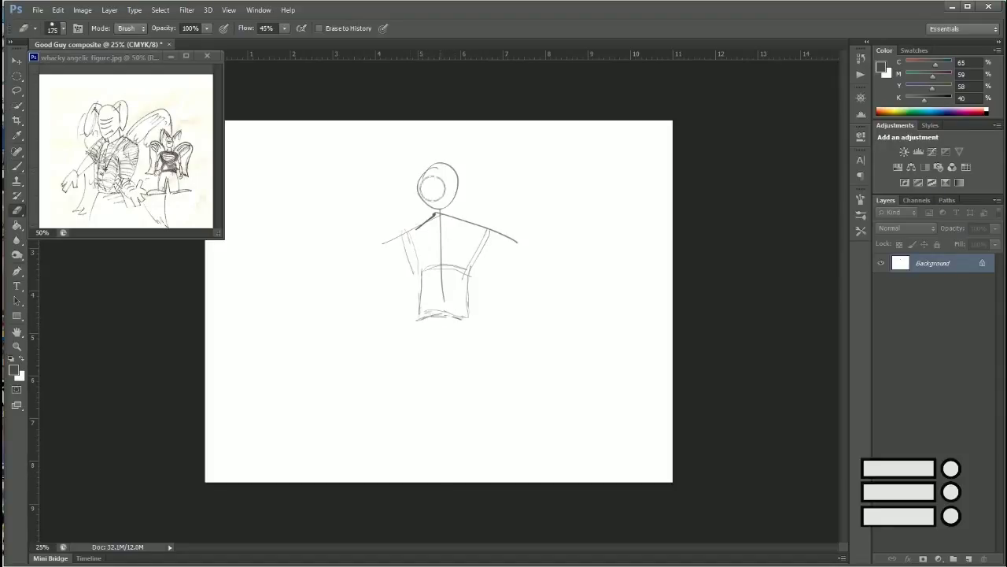
mouse_move(437, 181)
left_mouse_down()
mouse_move(369, 260)
mouse_move(460, 231)
left_mouse_up()
key("b")
mouse_move(435, 181)
left_mouse_down()
mouse_move(443, 190)
mouse_move(433, 319)
left_mouse_up()
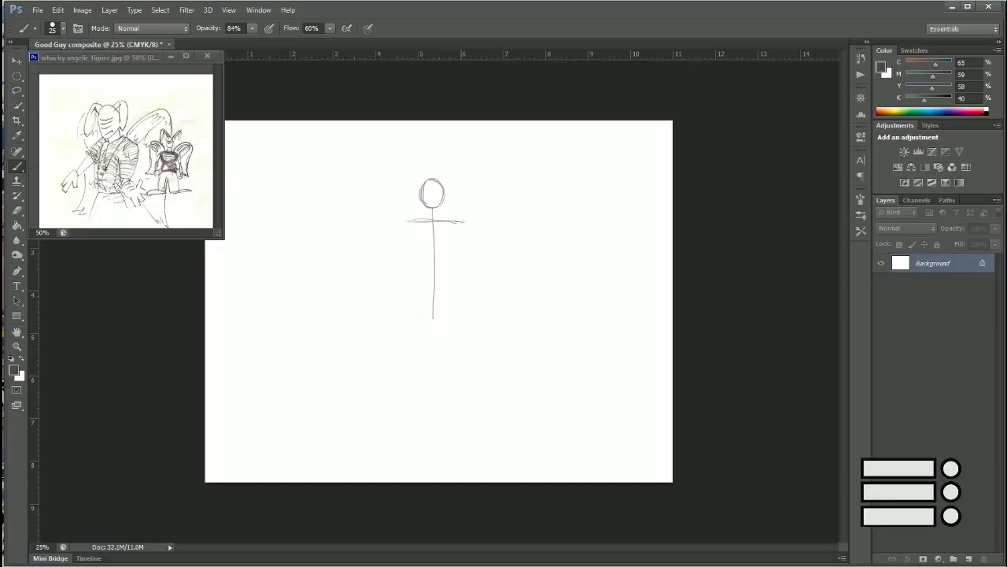
mouse_move(465, 221)
left_mouse_down()
mouse_move(399, 222)
mouse_move(423, 260)
left_mouse_up()
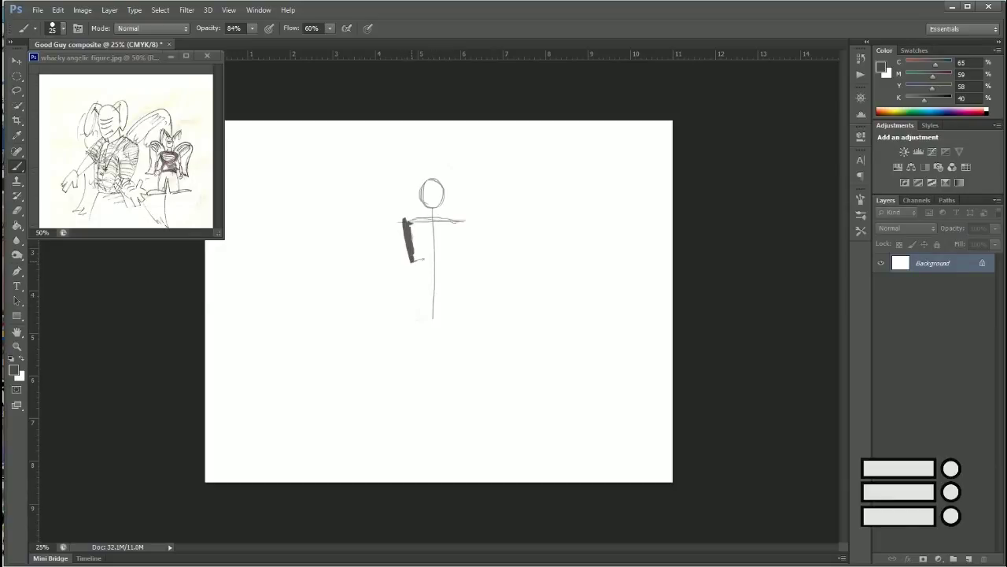
mouse_move(465, 216)
left_mouse_down()
mouse_move(455, 267)
mouse_move(411, 222)
left_mouse_up()
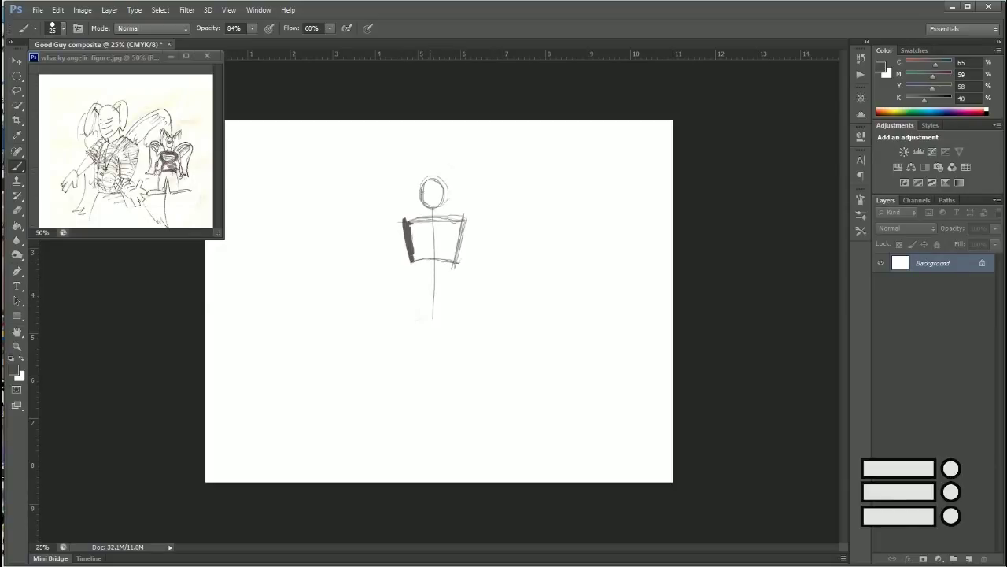
left_click_drag(433, 176, 433, 211)
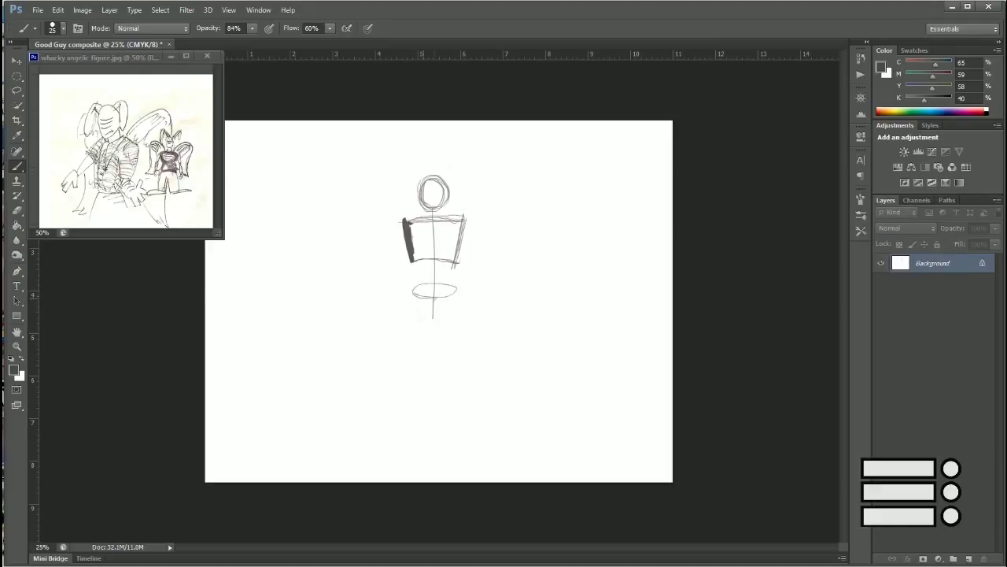
Step: Add a rounded hip loop and circular shoulder joints on both sides
left_click_drag(434, 286, 433, 305)
left_click_drag(463, 213, 463, 230)
left_click_drag(406, 217, 408, 236)
key("e")
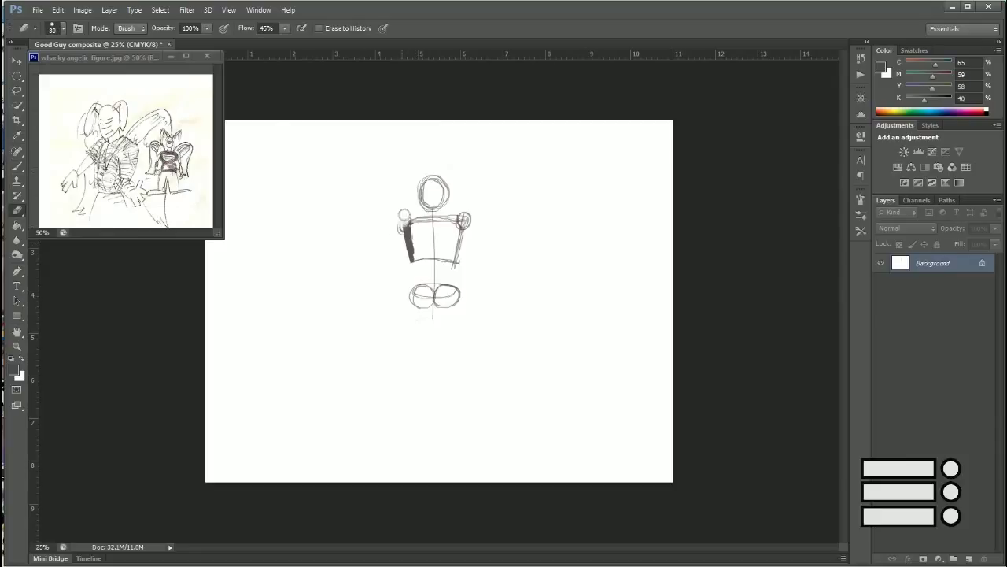
key("b")
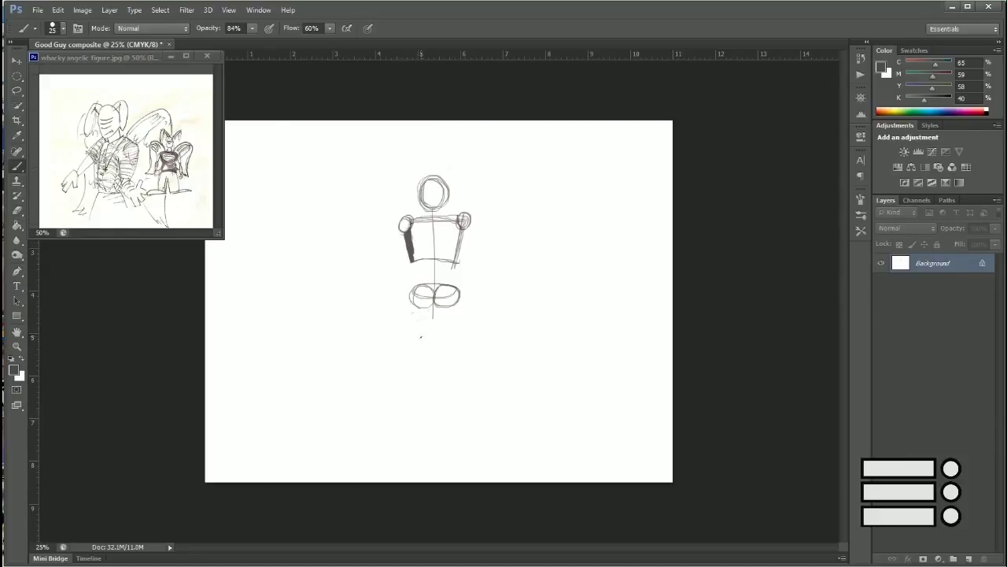
Step: Sketch the thighs and both lower legs below the hips
left_click_drag(411, 298, 457, 293)
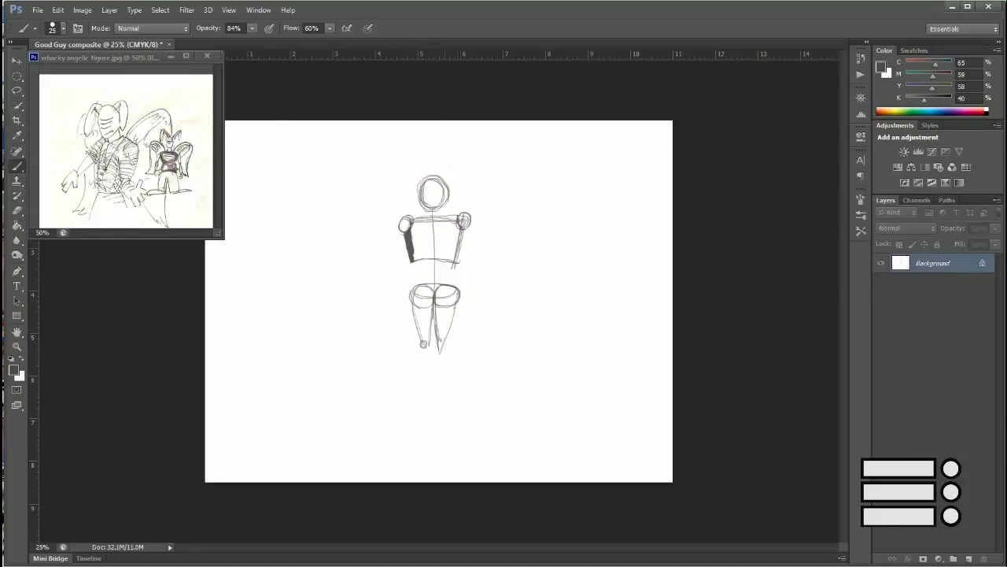
left_click_drag(437, 348, 430, 398)
left_click_drag(425, 348, 432, 392)
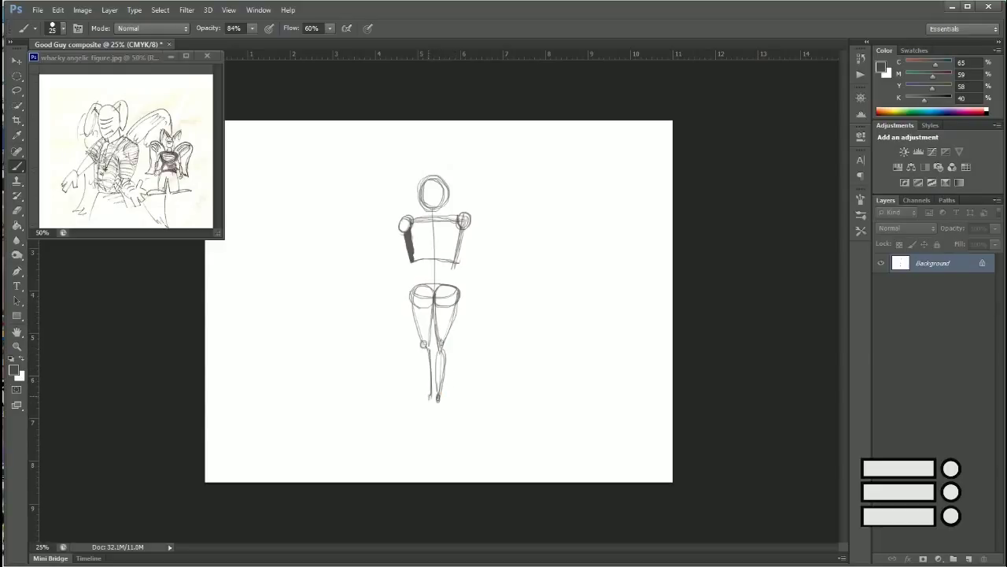
left_click_drag(411, 293, 423, 354)
Step: Erase the first legs and redraw both thighs and lower legs down to the feet
key("e")
mouse_move(431, 417)
left_mouse_down()
mouse_move(448, 315)
mouse_move(416, 322)
mouse_move(417, 361)
left_mouse_up()
key("b")
left_click_drag(458, 299, 448, 421)
left_click_drag(446, 358, 449, 424)
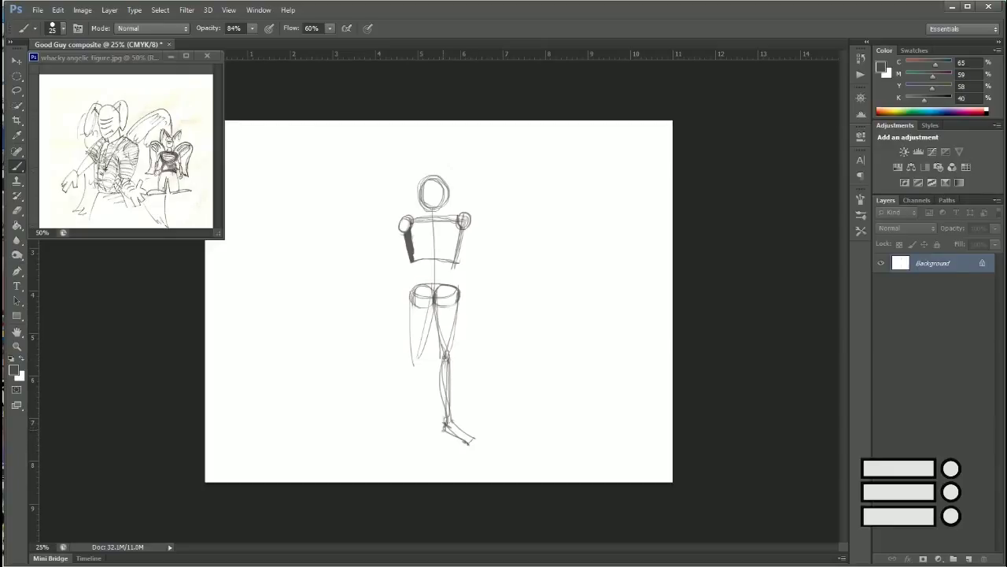
mouse_move(432, 291)
left_mouse_down()
mouse_move(414, 364)
mouse_move(427, 366)
mouse_move(417, 430)
left_mouse_up()
left_click_drag(422, 375, 419, 441)
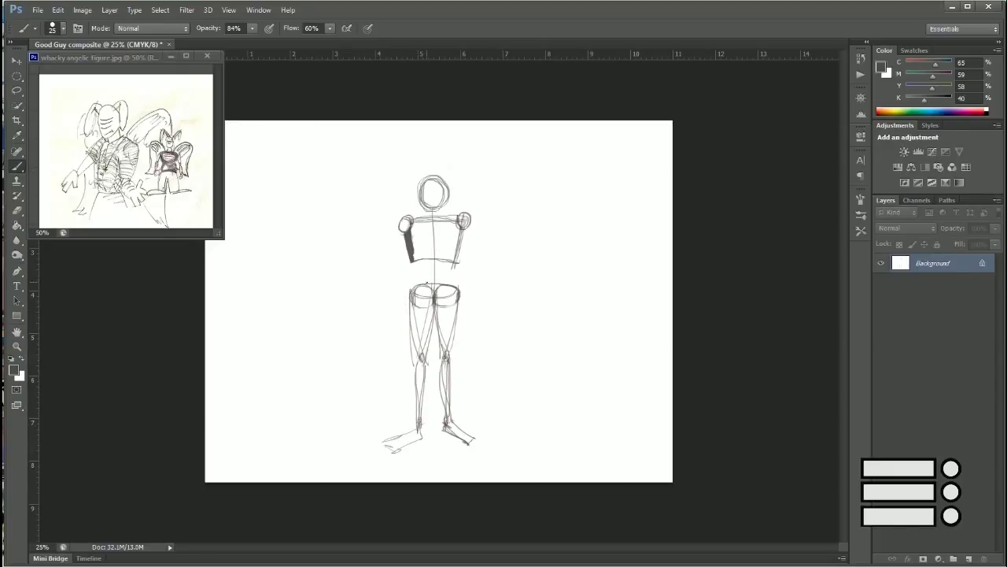
Step: Erase the torso box and old arm stroke, then lasso the head and arms and move them up
key("e")
left_click_drag(402, 236, 405, 268)
mouse_move(465, 232)
left_mouse_down()
mouse_move(460, 264)
mouse_move(418, 268)
mouse_move(433, 264)
left_mouse_up()
key("l")
mouse_move(427, 226)
left_mouse_down()
mouse_move(472, 237)
mouse_move(452, 264)
mouse_move(411, 289)
left_mouse_up()
key("v")
key("ctrl+d")
key("b")
Step: Lasso the head alone and nudge it slightly higher
key("l")
left_click_drag(456, 196, 454, 194)
key("v")
left_click_drag(450, 241, 450, 236)
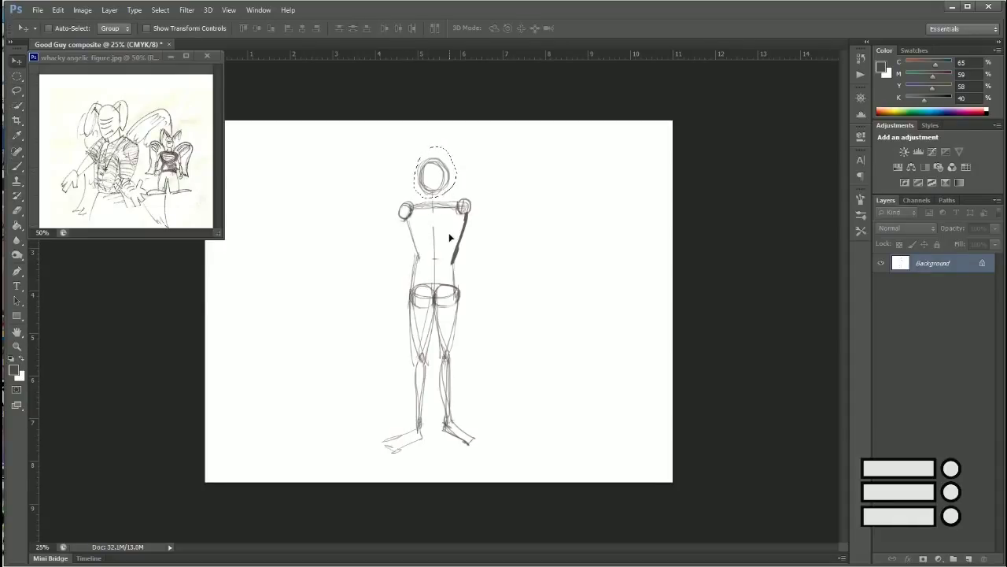
key("ctrl+d")
key("b")
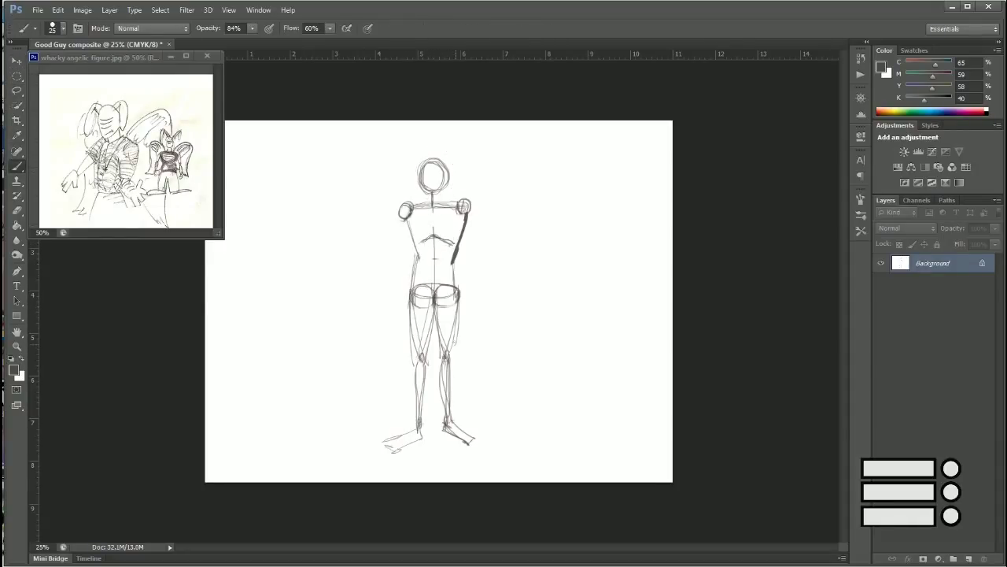
Step: Sketch the right lower leg, extend the right arm, and draw the right thigh and hip line
left_click_drag(450, 355, 452, 420)
left_click_drag(455, 348, 450, 409)
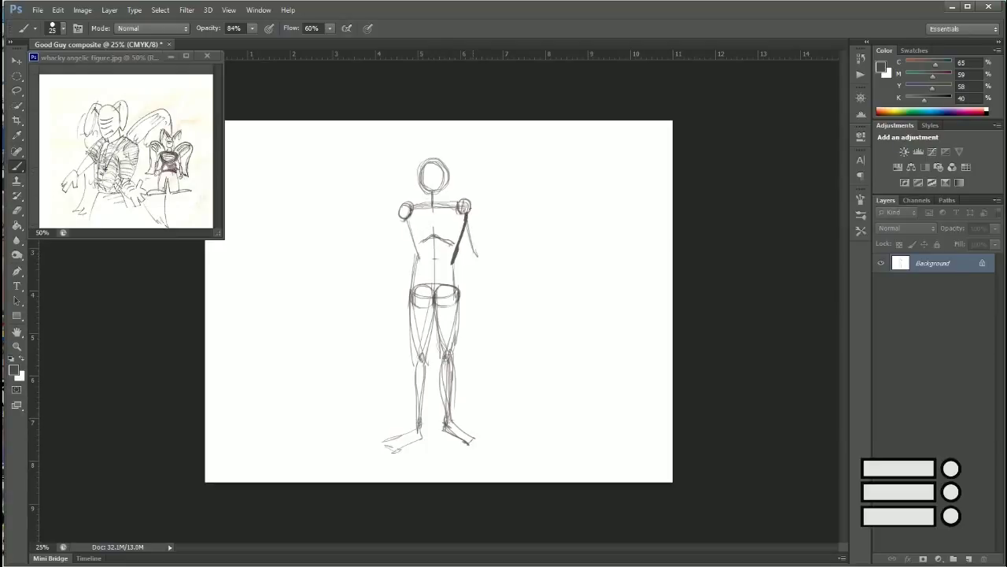
left_click_drag(467, 206, 478, 297)
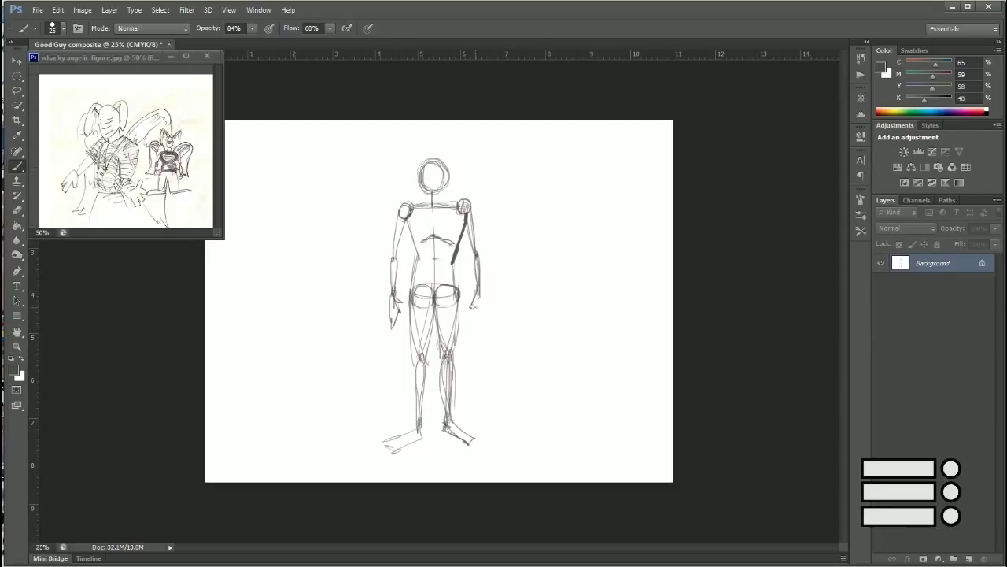
key("ctrl+z")
key("ctrl+z")
mouse_move(458, 277)
left_mouse_down()
mouse_move(453, 358)
mouse_move(414, 392)
mouse_move(417, 431)
left_mouse_up()
Step: Clean up and refine the left leg outline, then sample a colour from the canvas
key("e")
mouse_move(425, 359)
left_mouse_down()
mouse_move(425, 428)
mouse_move(417, 315)
mouse_move(417, 370)
left_mouse_up()
key("b")
left_click_drag(433, 300, 417, 427)
left_click_drag(410, 307, 418, 361)
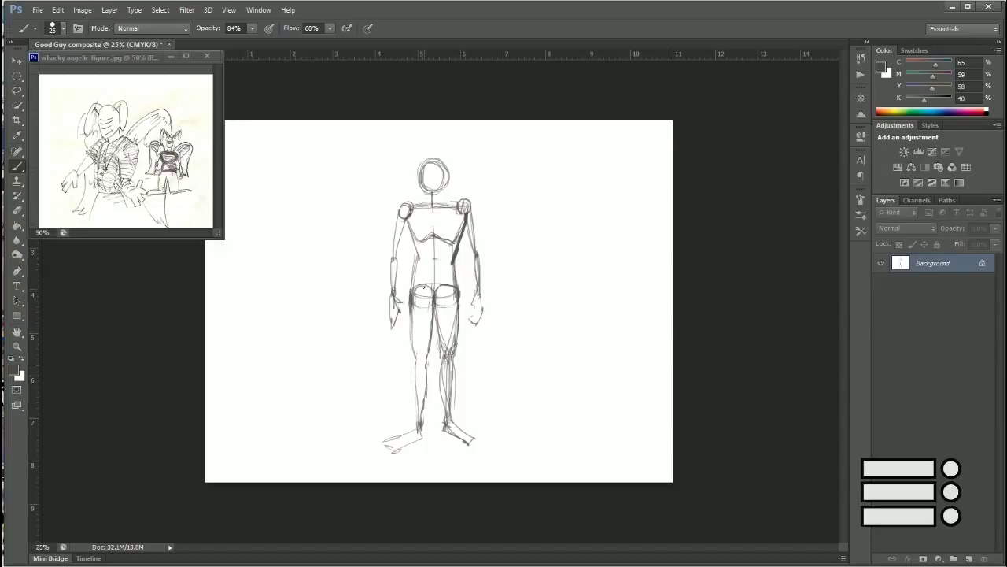
left_click(450, 446, "alt")
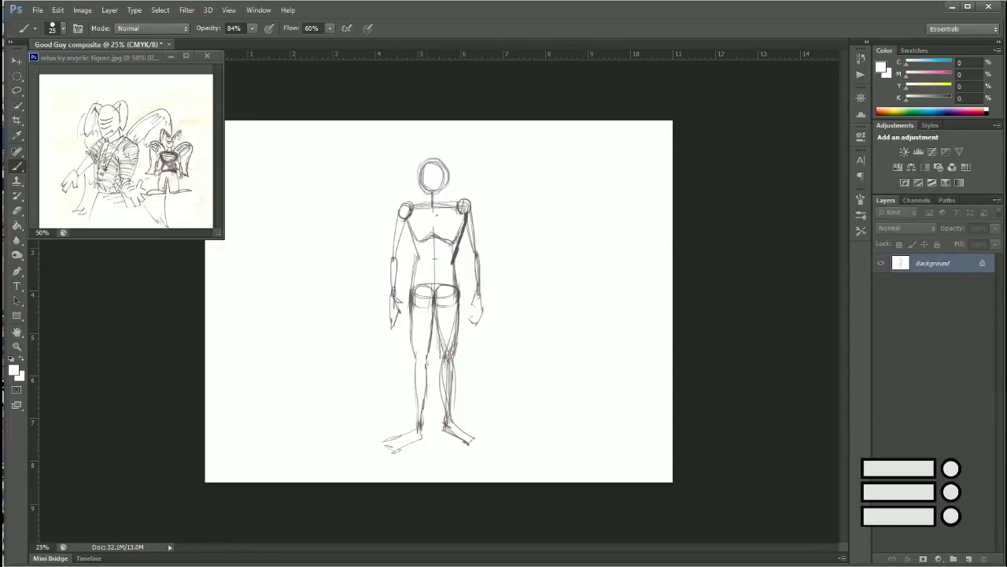
Step: Sample the grey sketch colour, zoom in, and redraw the left leg outline with a smaller brush
left_click(481, 248, "alt")
scroll(441, 351, "up", 3)
key("bracketleft")
key("bracketleft")
key("bracketleft")
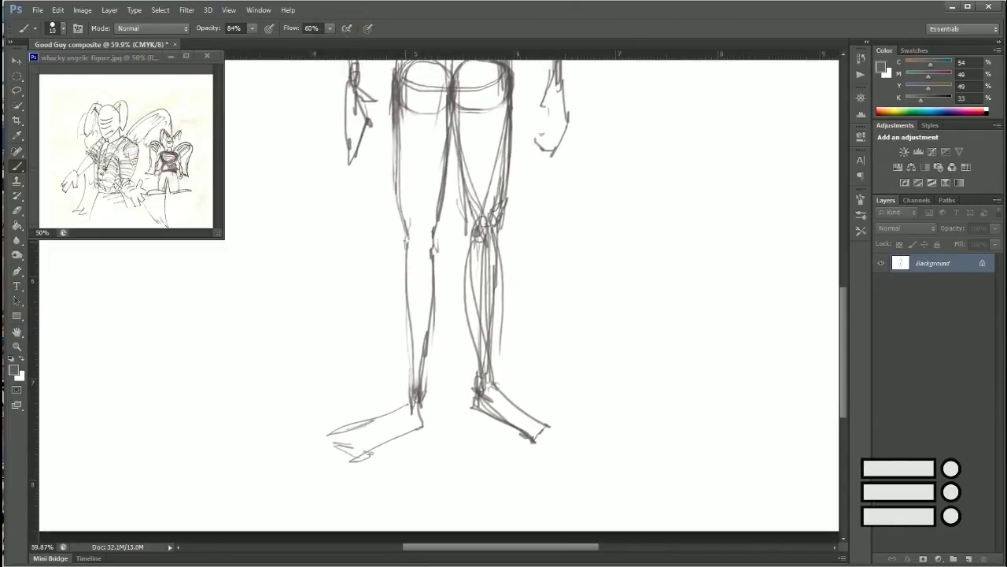
left_click_drag(403, 250, 410, 381)
left_click_drag(408, 321, 411, 389)
Step: Refine the contours of both legs with additional strokes
key("bracketright")
left_click_drag(403, 245, 399, 313)
left_click_drag(405, 394, 399, 250)
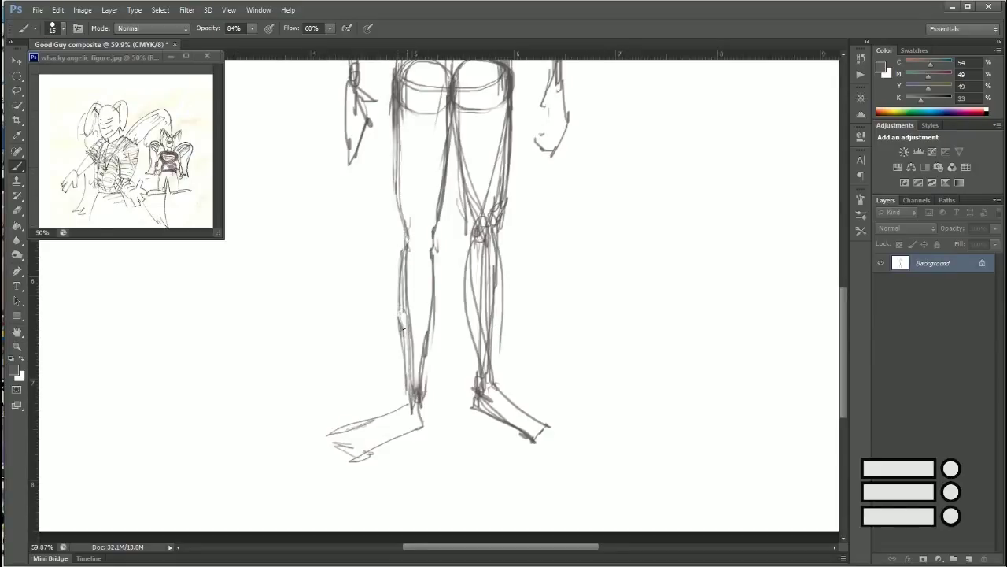
left_click_drag(470, 237, 471, 385)
left_click_drag(466, 230, 465, 320)
left_click_drag(494, 241, 493, 329)
Step: Erase extra lines on the right thigh and from knee to shin with a smaller eraser
key("e")
key("bracketleft")
key("bracketleft")
key("bracketleft")
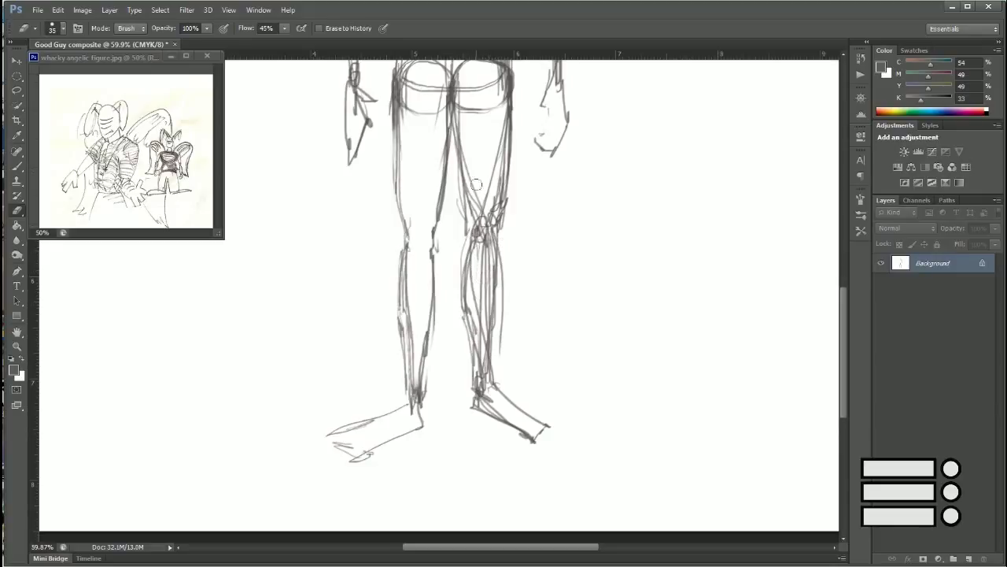
mouse_move(475, 211)
left_mouse_down()
mouse_move(465, 164)
mouse_move(501, 118)
mouse_move(483, 252)
mouse_move(503, 352)
left_mouse_up()
mouse_move(488, 244)
left_mouse_down()
mouse_move(481, 386)
mouse_move(503, 261)
left_mouse_up()
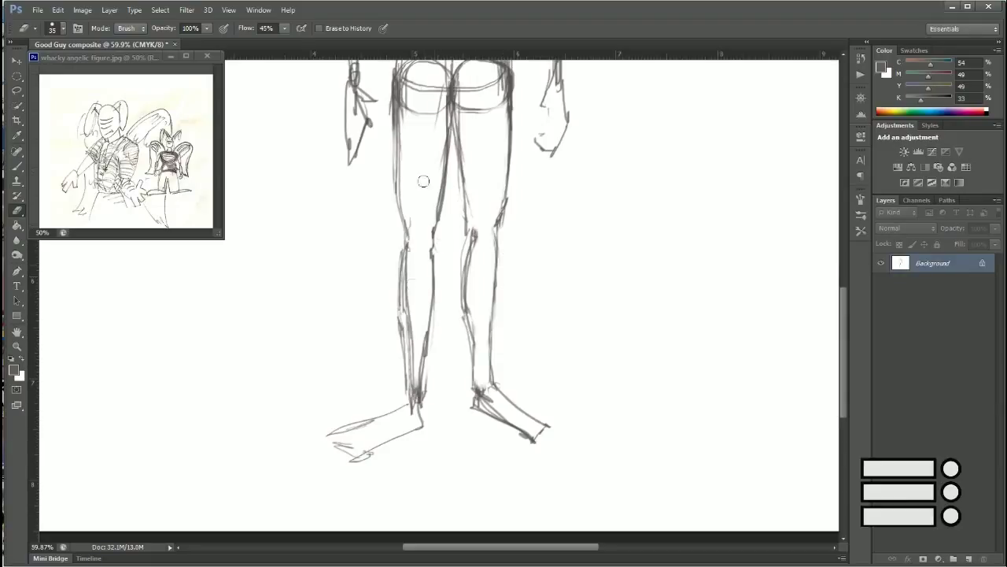
left_click_drag(425, 382, 480, 368)
Step: Add a left leg stroke, then erase stray lines along the left leg and the old hip lines
key("b")
mouse_move(502, 151)
left_mouse_down()
mouse_move(480, 403)
mouse_move(425, 457)
left_mouse_up()
key("e")
left_click_drag(474, 405, 485, 236)
left_click(507, 369, "alt")
mouse_move(508, 370)
left_mouse_down()
mouse_move(512, 440)
mouse_move(480, 342)
left_mouse_up()
mouse_move(466, 175)
left_mouse_down()
mouse_move(494, 212)
mouse_move(519, 171)
mouse_move(550, 206)
left_mouse_up()
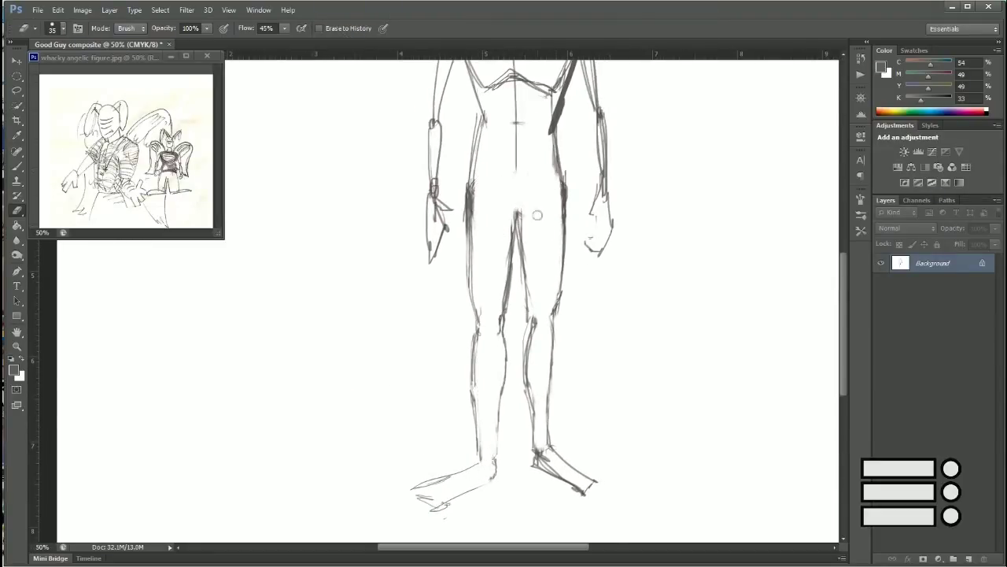
Step: Draw new rounded hip loops and darker inner-thigh lines, undoing the misplaced strokes
scroll(495, 329, "up", 2)
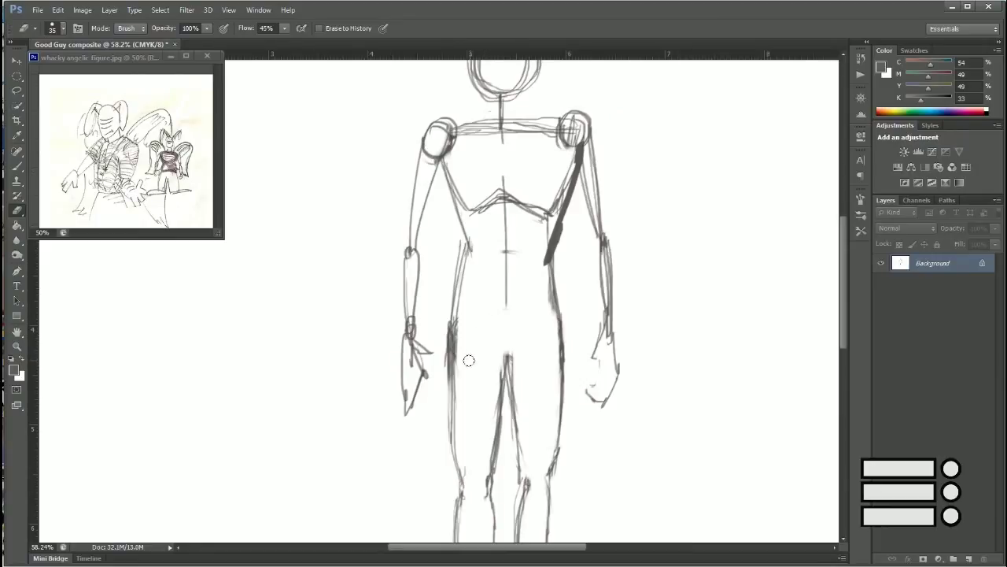
left_click_drag(464, 359, 560, 330)
scroll(471, 354, "down", 1)
mouse_move(472, 246)
left_mouse_down()
mouse_move(460, 420)
mouse_move(440, 466)
left_mouse_up()
key("ctrl+z")
left_click_drag(471, 264, 468, 350)
key("ctrl+z")
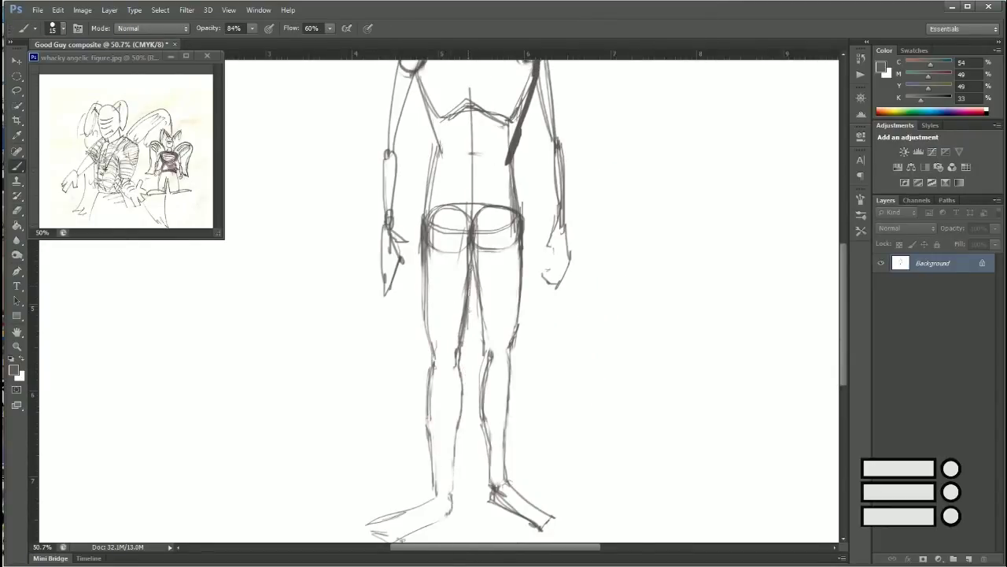
mouse_move(471, 266)
left_mouse_down()
mouse_move(476, 349)
mouse_move(480, 338)
left_mouse_up()
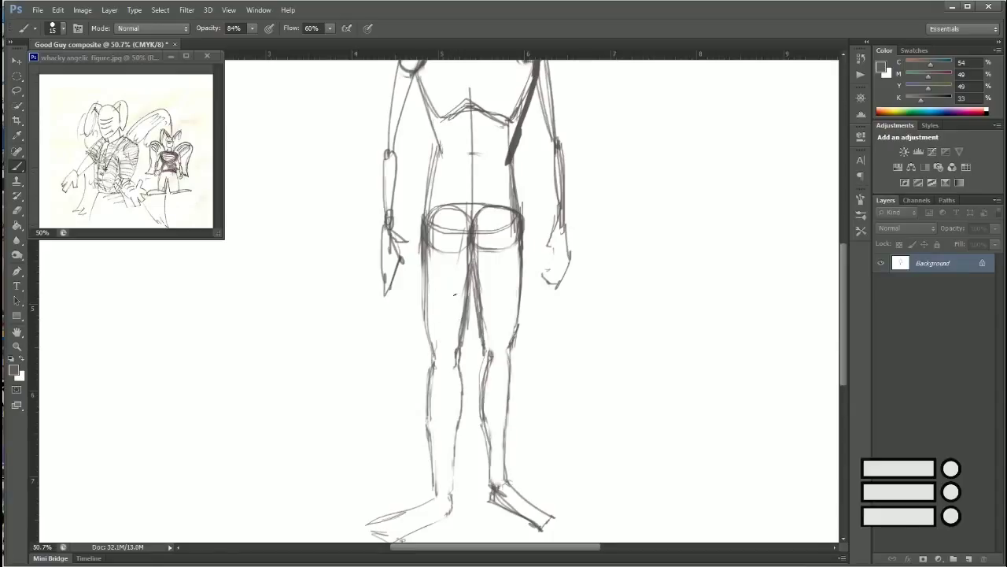
scroll(454, 294, "up", 5)
left_click_drag(470, 271, 472, 315)
Step: Redraw the left upper arm and forearm lines, undoing stray strokes
key("ctrl+z")
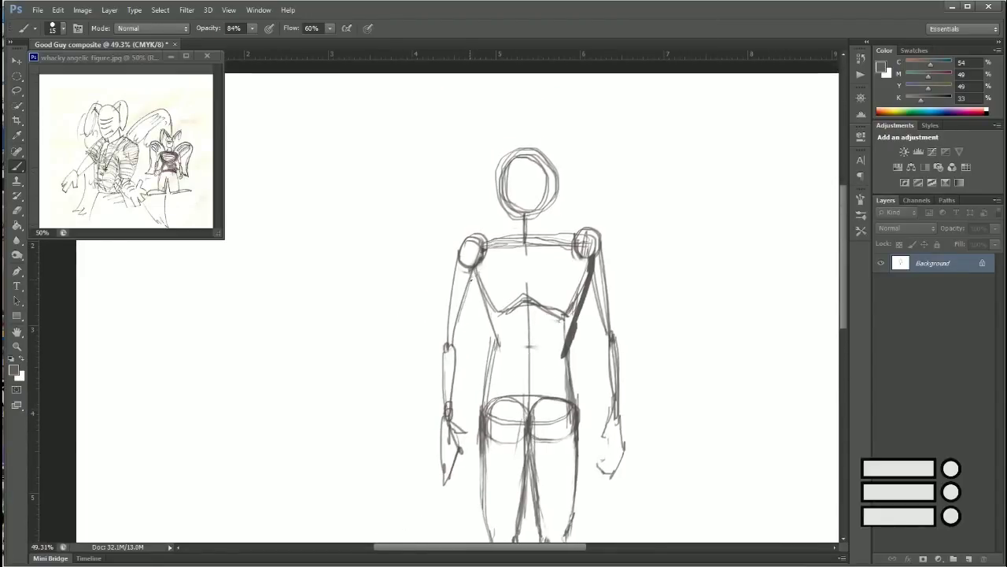
mouse_move(475, 274)
left_mouse_down()
mouse_move(497, 340)
mouse_move(461, 331)
mouse_move(456, 343)
left_mouse_up()
key("ctrl+z")
left_click_drag(467, 300, 455, 340)
left_click_drag(458, 255, 447, 414)
left_click_drag(457, 349, 445, 406)
left_click_drag(445, 345, 441, 409)
left_click_drag(454, 274, 446, 340)
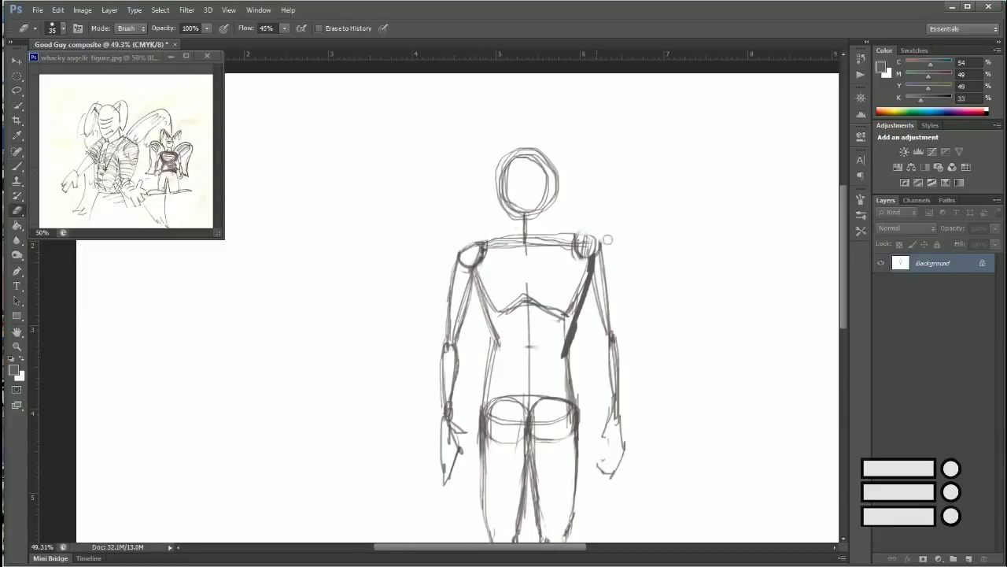
Step: Skip to the next music track in the browser and return to Photoshop
key("alt+Tab")
key("shift+n")
key("alt+Tab")
Step: Draw the neck and shoulders, replacing the old head circle with horizontal face guide lines
mouse_move(536, 215)
left_mouse_down()
mouse_move(539, 236)
mouse_move(600, 244)
mouse_move(519, 235)
left_mouse_up()
left_click_drag(518, 233, 490, 239)
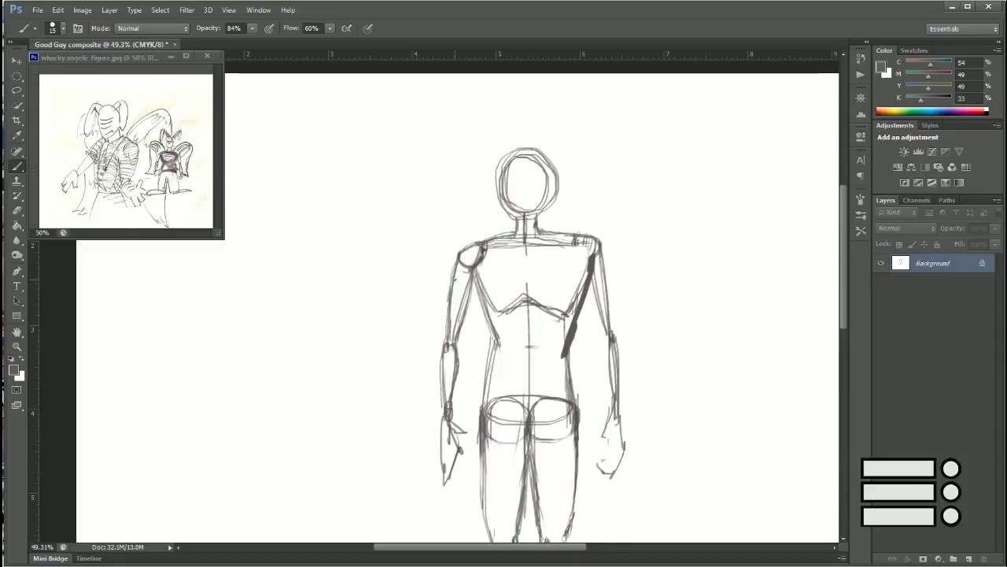
key("e")
mouse_move(510, 211)
left_mouse_down()
mouse_move(551, 202)
mouse_move(500, 193)
mouse_move(547, 202)
mouse_move(523, 140)
mouse_move(504, 179)
mouse_move(504, 145)
mouse_move(550, 192)
mouse_move(511, 220)
left_mouse_up()
key("b")
left_click_drag(518, 170, 539, 170)
left_click_drag(514, 179, 543, 179)
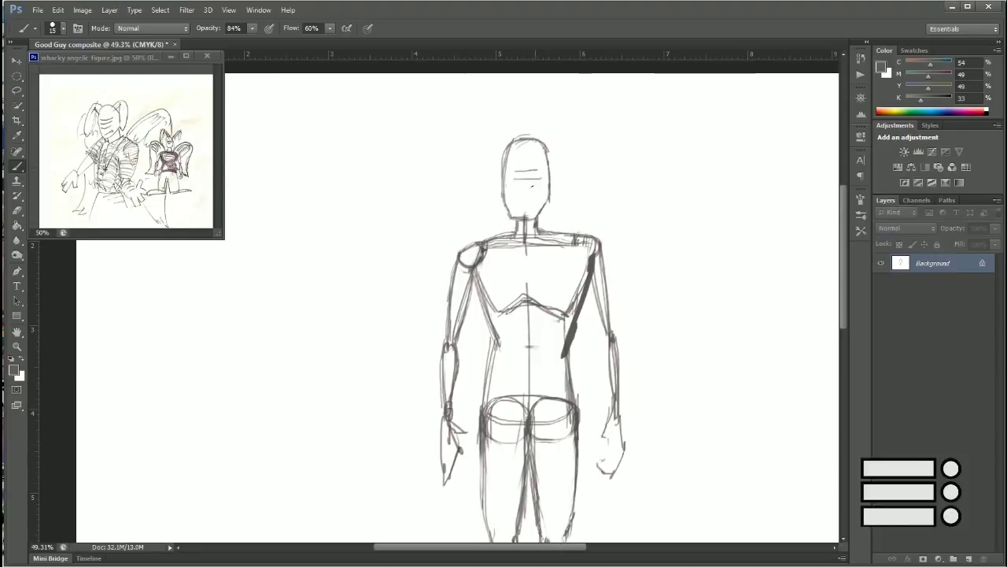
left_click_drag(514, 219, 511, 236)
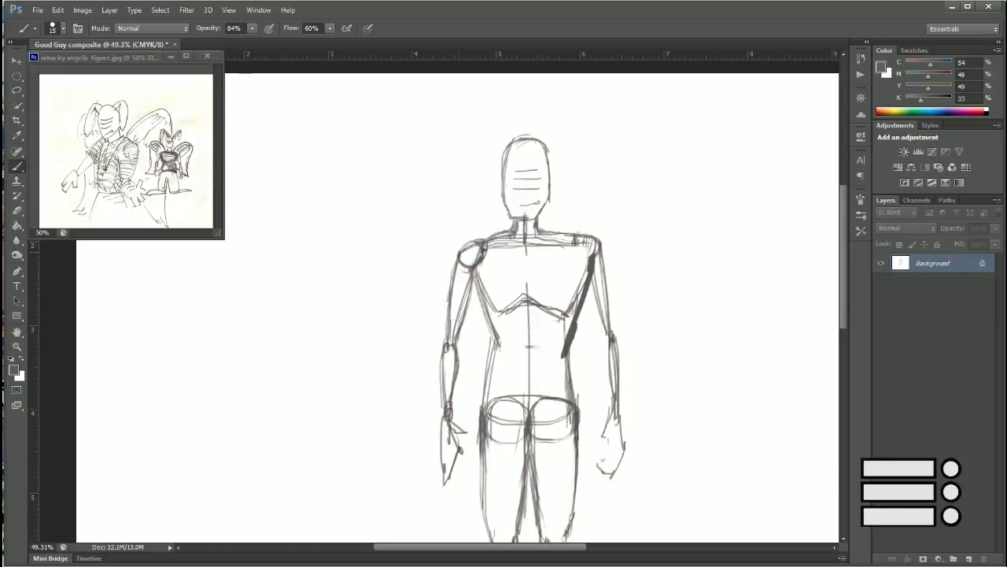
Step: Erase the old right shoulder strokes and resketch the right torso side and arm
key("e")
mouse_move(590, 272)
left_mouse_down()
mouse_move(543, 241)
mouse_move(516, 247)
left_mouse_up()
key("b")
key("e")
mouse_move(590, 272)
left_mouse_down()
mouse_move(569, 365)
mouse_move(603, 330)
left_mouse_up()
key("b")
left_click_drag(603, 249, 614, 323)
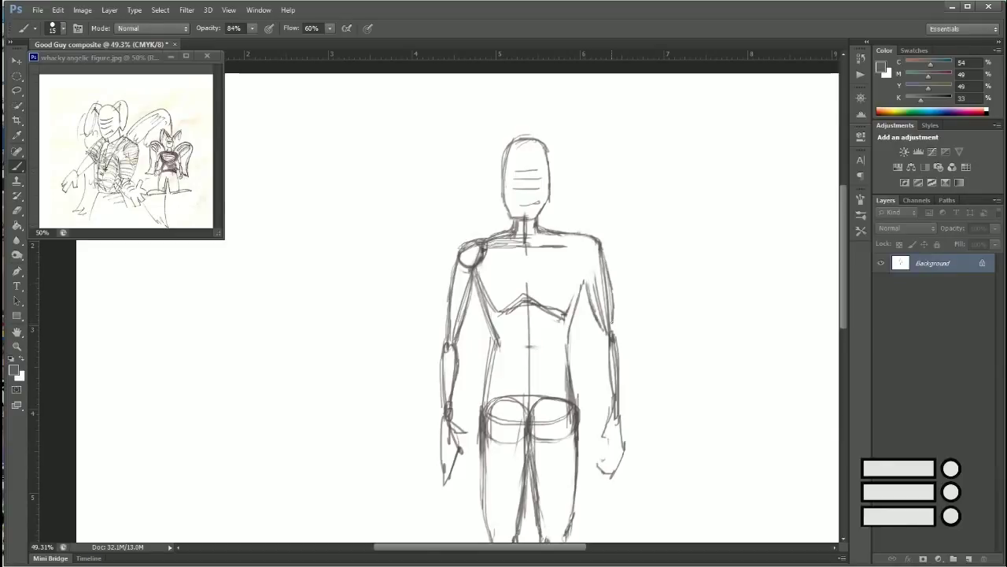
left_click_drag(582, 279, 567, 367)
left_click_drag(578, 392, 575, 404)
left_click_drag(587, 279, 609, 411)
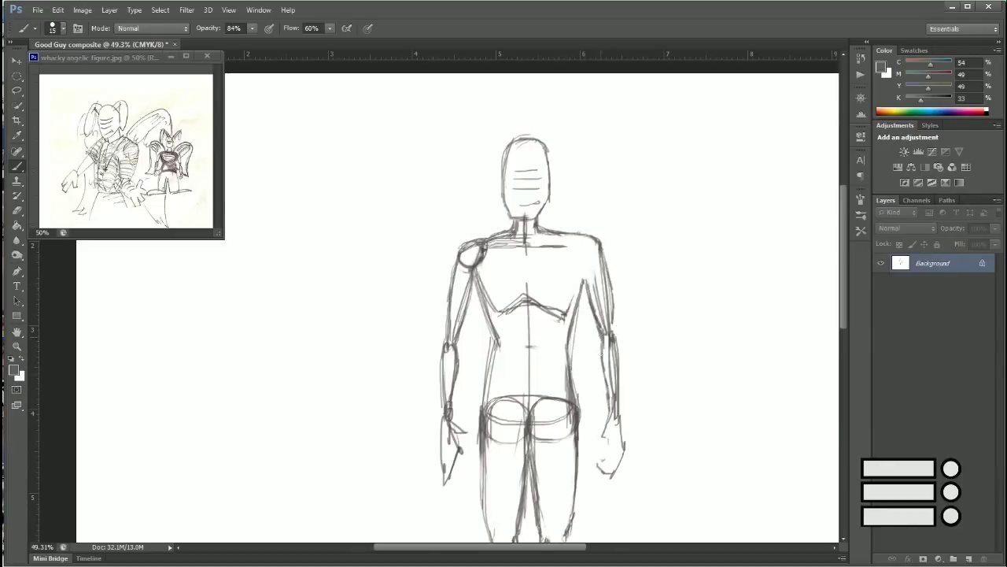
Step: Clean up and redraw the right arm, then retrace the head, neck and right shoulder
key("e")
mouse_move(606, 228)
left_mouse_down()
mouse_move(598, 281)
mouse_move(610, 394)
left_mouse_up()
left_click_drag(611, 334, 610, 365)
key("b")
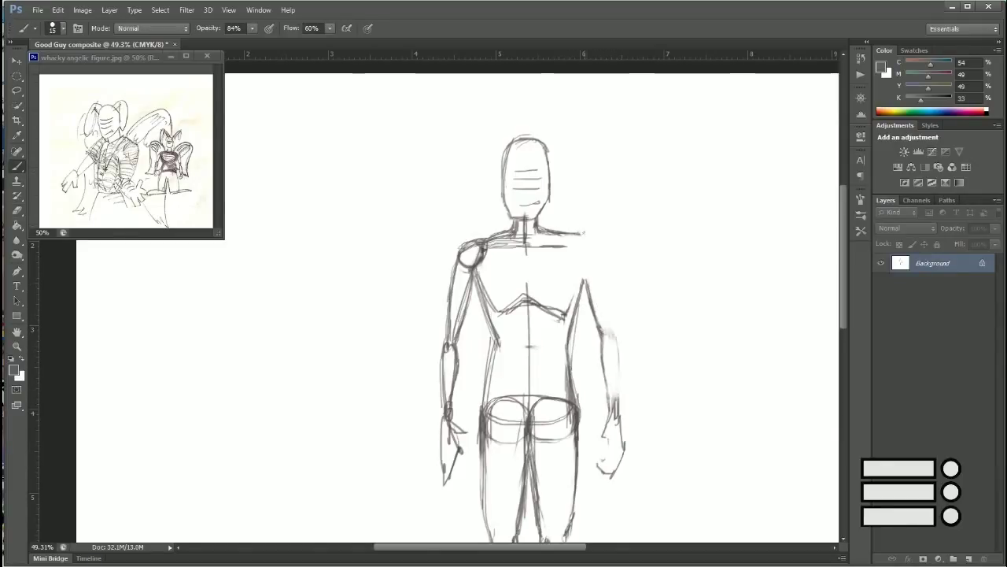
left_click_drag(603, 247, 612, 322)
left_click_drag(601, 252, 623, 397)
mouse_move(614, 329)
left_mouse_down()
mouse_move(623, 421)
mouse_move(621, 406)
left_mouse_up()
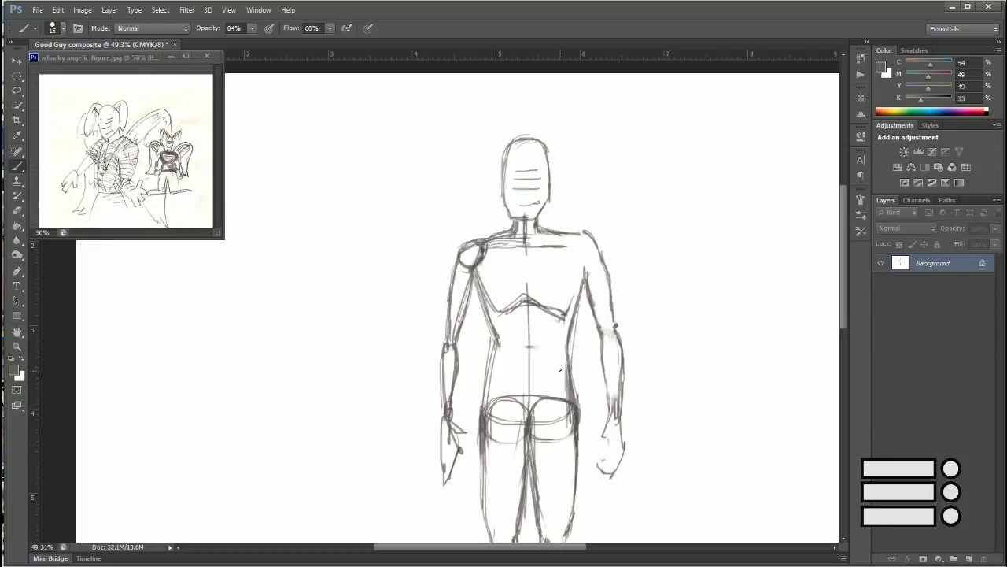
mouse_move(512, 216)
left_mouse_down()
mouse_move(503, 143)
mouse_move(549, 162)
mouse_move(554, 230)
mouse_move(589, 259)
mouse_move(580, 206)
left_mouse_up()
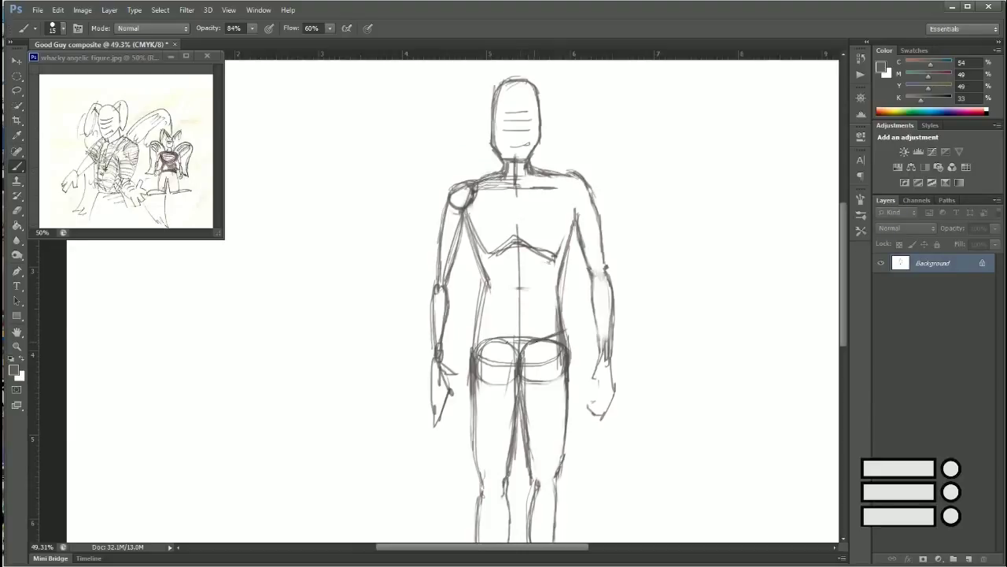
Step: Erase the shoulder joint, belt line and hip loops, then draw both hip and thigh edges
key("e")
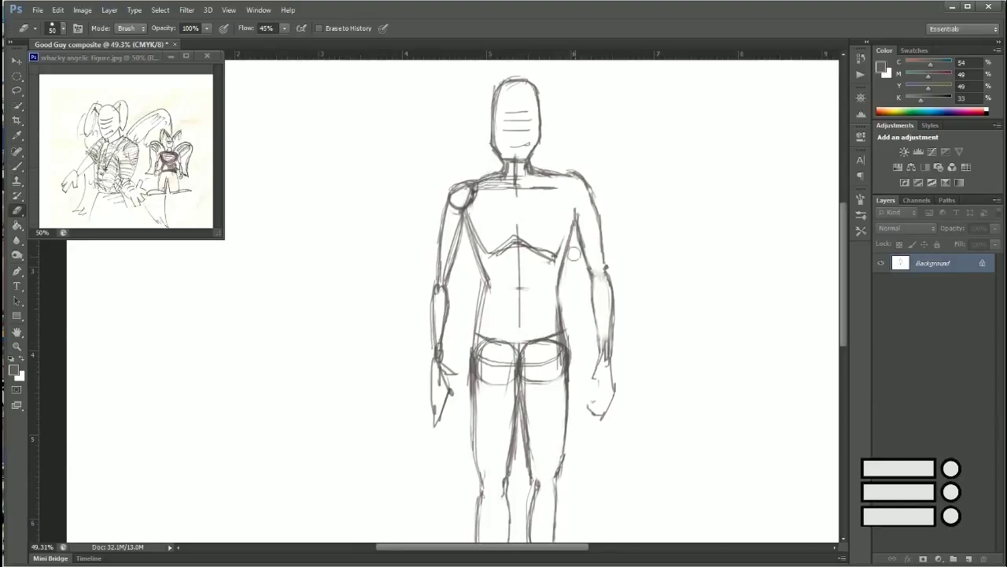
left_click_drag(475, 194, 464, 206)
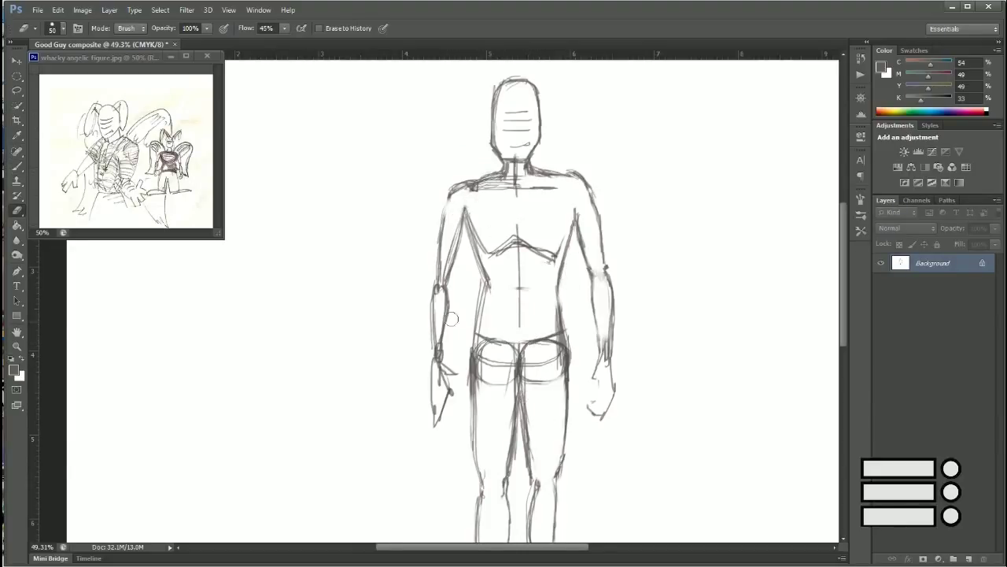
mouse_move(551, 344)
left_mouse_down()
mouse_move(522, 217)
mouse_move(488, 260)
left_mouse_up()
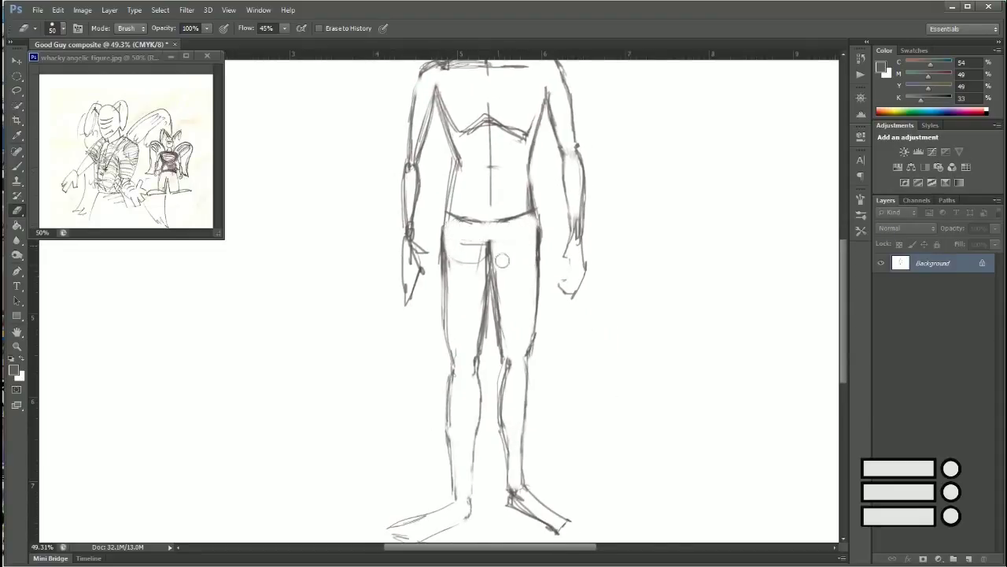
mouse_move(446, 214)
left_mouse_down()
mouse_move(535, 216)
mouse_move(441, 272)
left_mouse_up()
mouse_move(544, 228)
left_mouse_down()
mouse_move(532, 209)
mouse_move(538, 259)
left_mouse_up()
key("b")
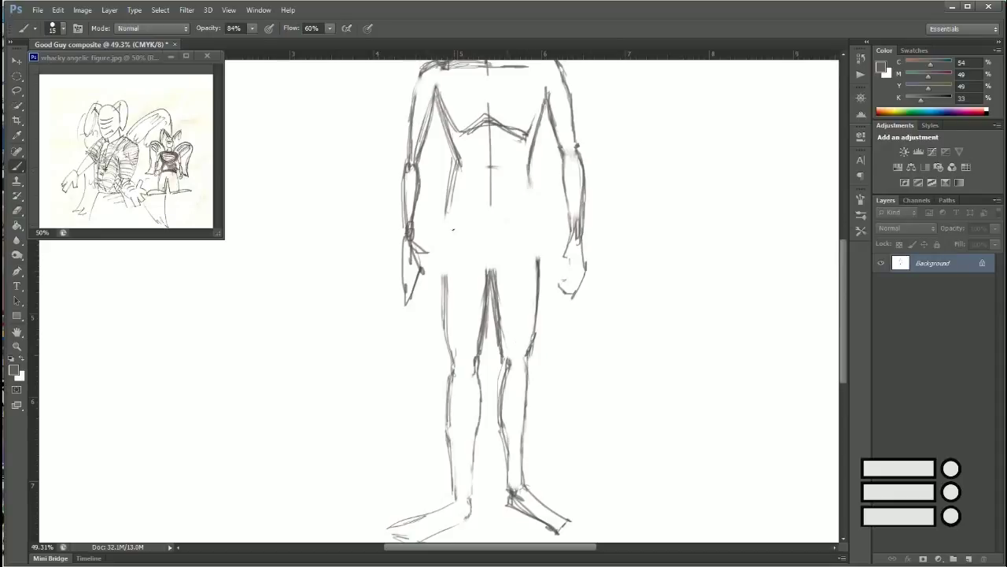
left_click_drag(446, 197, 446, 296)
mouse_move(537, 189)
left_mouse_down()
mouse_move(537, 276)
mouse_move(500, 276)
left_mouse_up()
Step: Tidy the crotch area by erasing the cross-line and a stray right-hip stroke
key("e")
key("b")
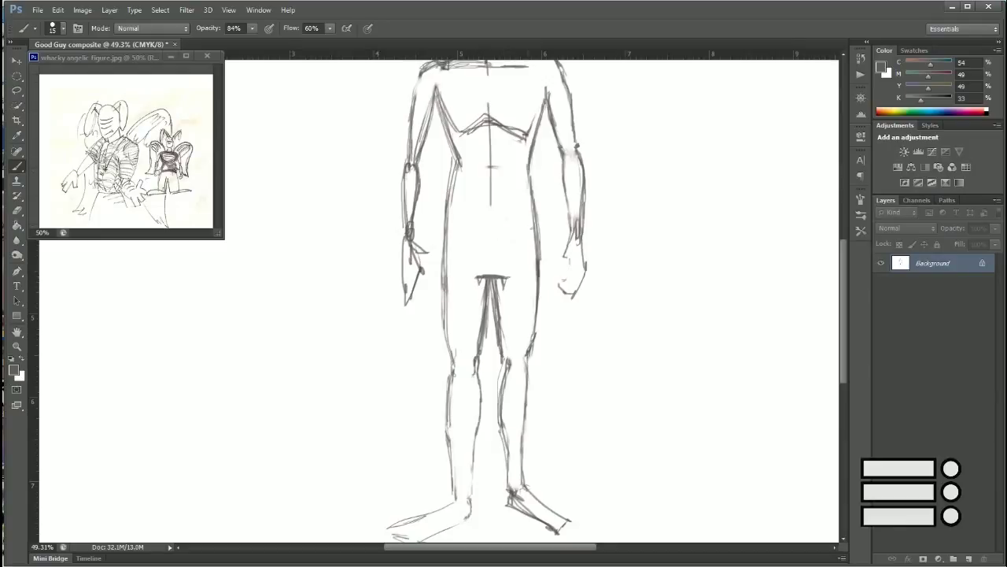
left_click_drag(531, 224, 517, 235)
key("e")
left_click_drag(472, 292, 507, 277)
mouse_move(532, 228)
left_mouse_down()
mouse_move(512, 241)
mouse_move(477, 230)
left_mouse_up()
key("b")
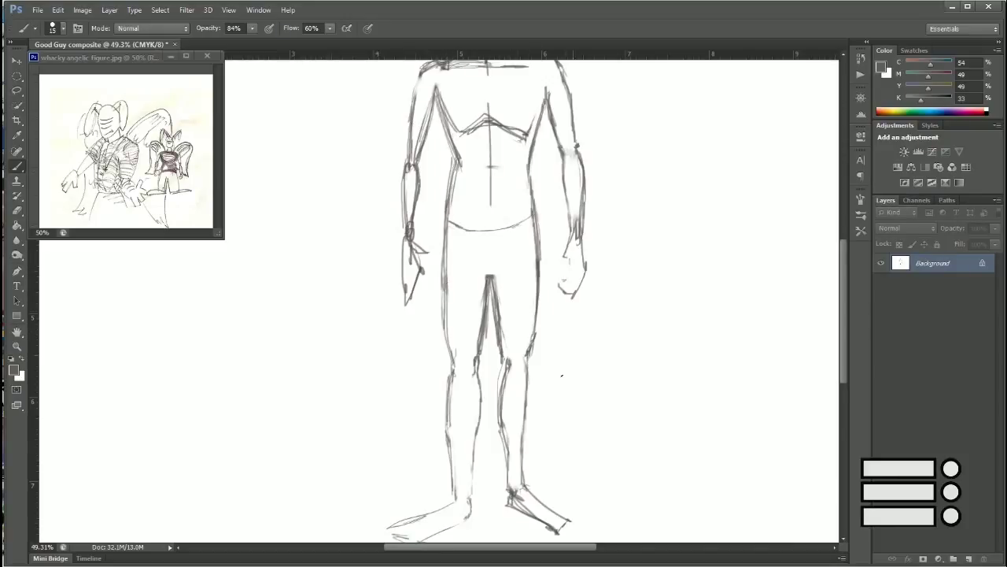
Step: Lighten the neck and collar lines and darken the figure's left arm
scroll(561, 376, "up", 3)
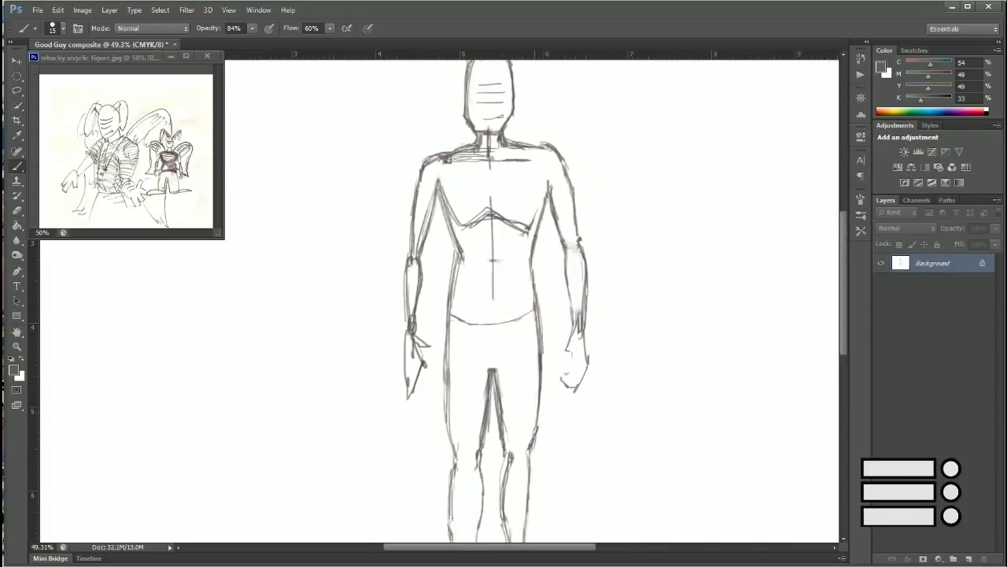
key("e")
mouse_move(482, 159)
left_mouse_down()
mouse_move(488, 146)
mouse_move(474, 155)
left_mouse_up()
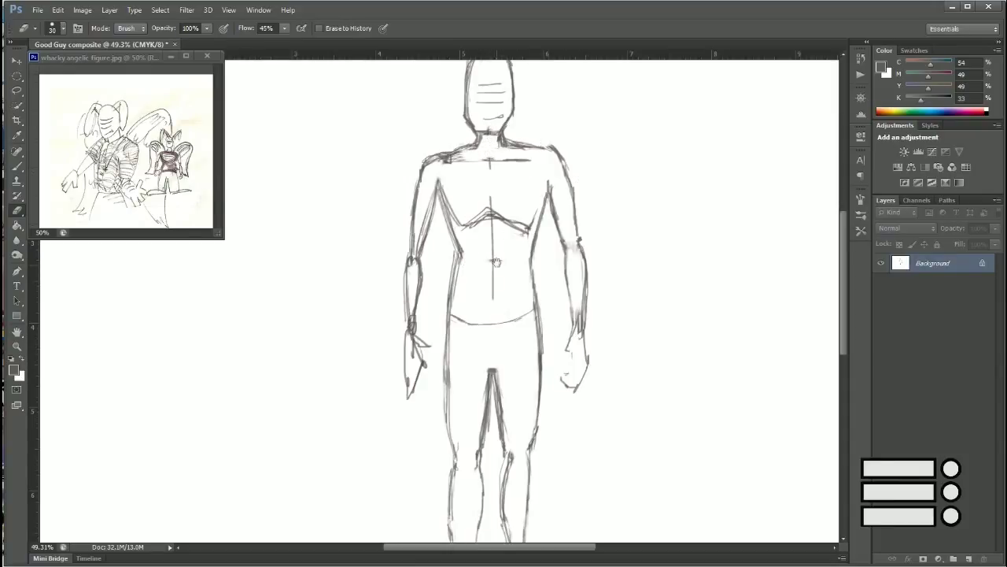
key("b")
left_click_drag(437, 190, 414, 315)
left_click_drag(409, 261, 406, 319)
left_click_drag(422, 162, 410, 252)
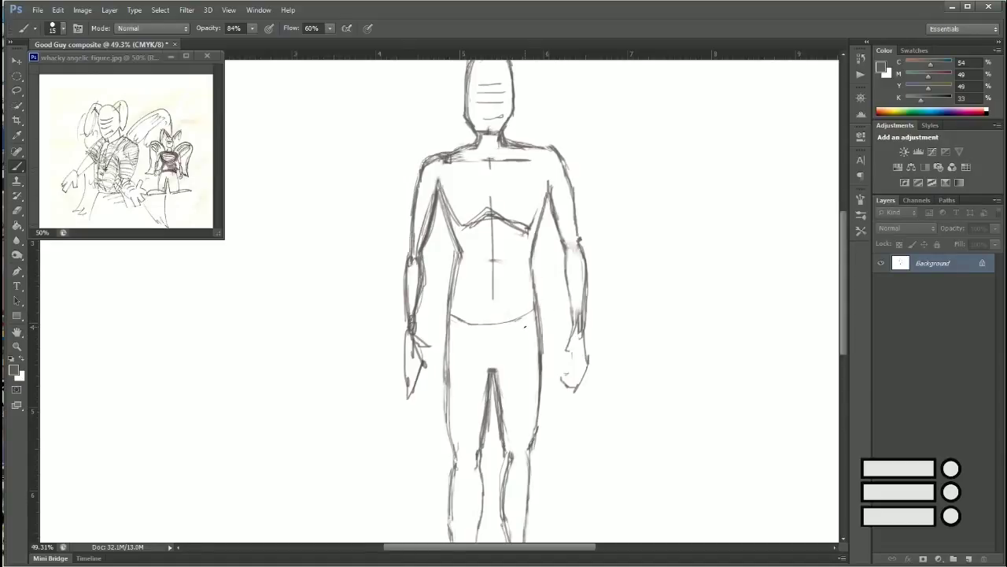
Step: Add a new layer above the sketch with default black colour and trace the head outline
left_click(968, 559)
key("d")
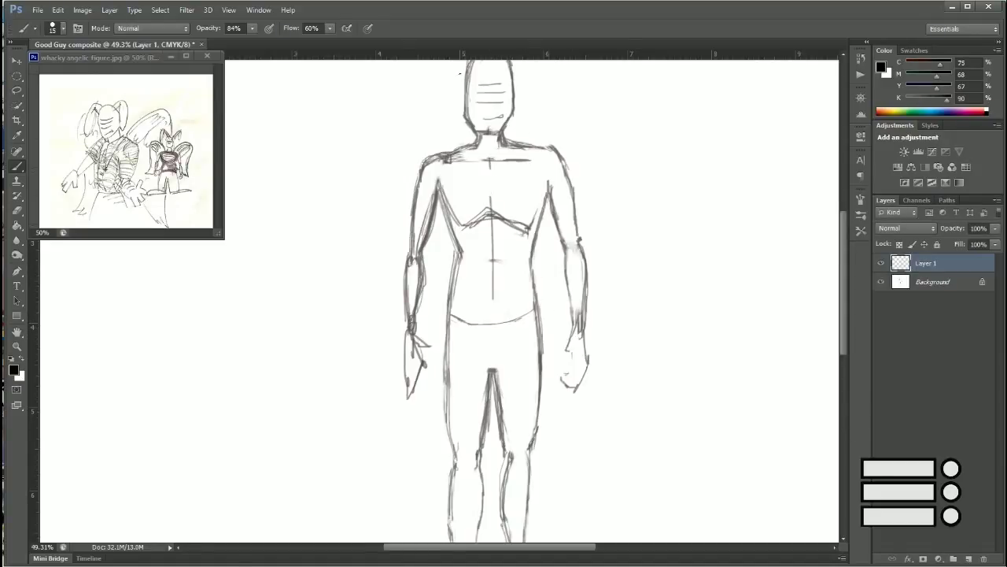
scroll(551, 237, "up", 3)
mouse_move(511, 206)
left_mouse_down()
mouse_move(508, 165)
mouse_move(473, 150)
mouse_move(463, 197)
left_mouse_up()
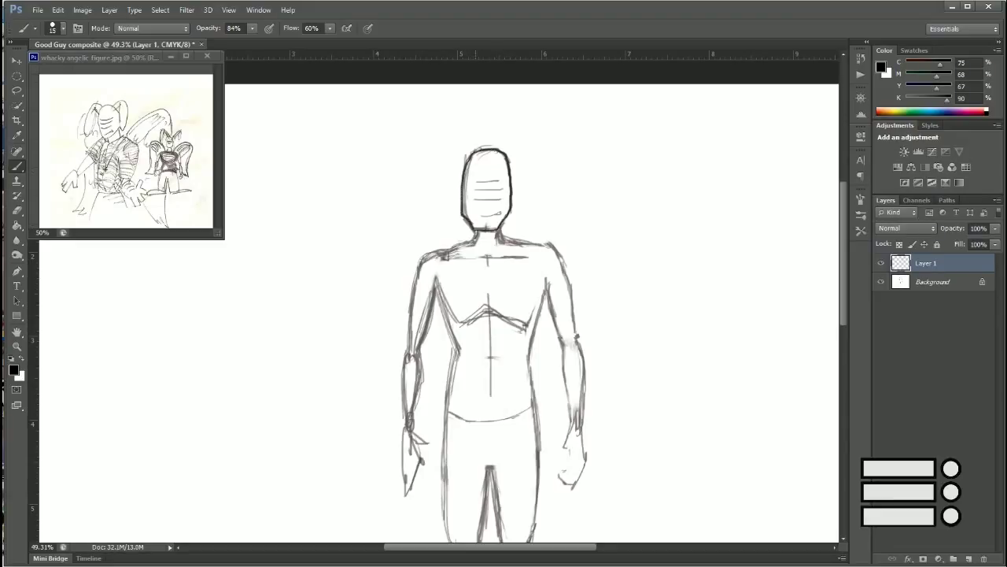
Step: Trace the left arm and right shoulder outlines, undoing strokes that miss
left_click_drag(415, 277, 406, 344)
key("ctrl+z")
mouse_move(445, 253)
left_mouse_down()
mouse_move(410, 302)
mouse_move(421, 459)
left_mouse_up()
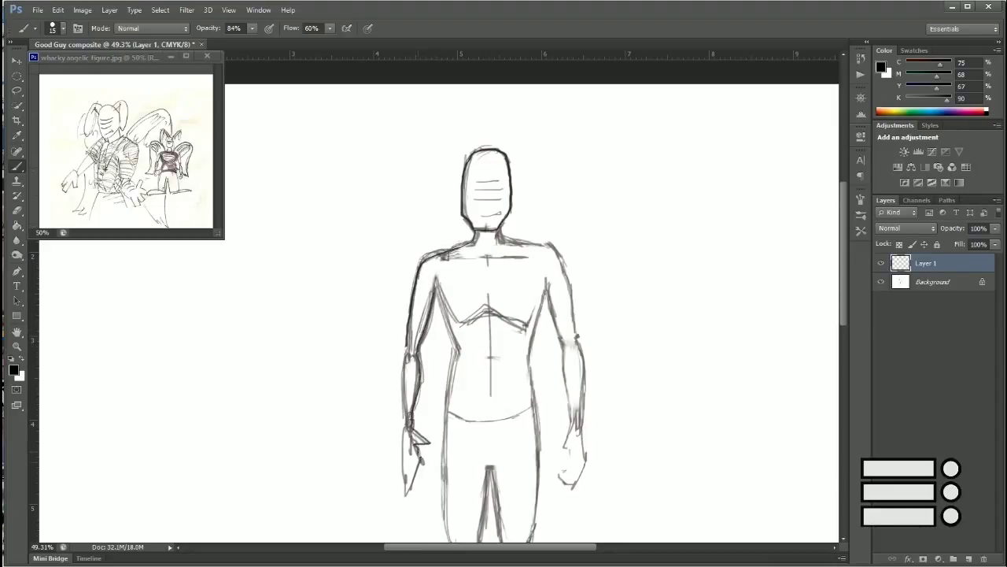
key("ctrl+z")
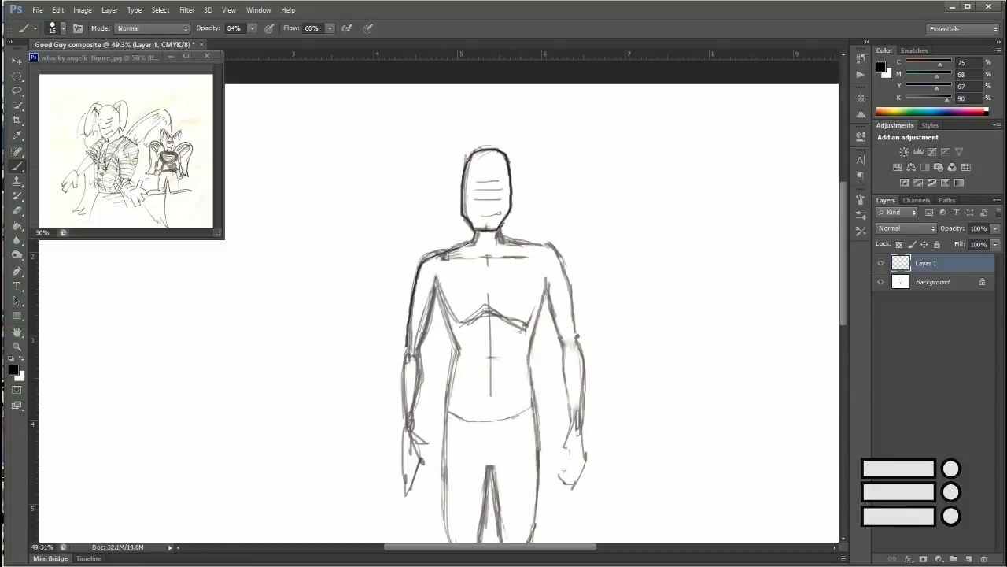
left_click_drag(503, 224, 523, 240)
key("ctrl+z")
Step: Ink the left upper arm, right torso edge, right forearm and outer left forearm
left_click_drag(421, 352, 419, 388)
left_click_drag(435, 295, 449, 403)
key("ctrl+z")
left_click_drag(542, 304, 531, 386)
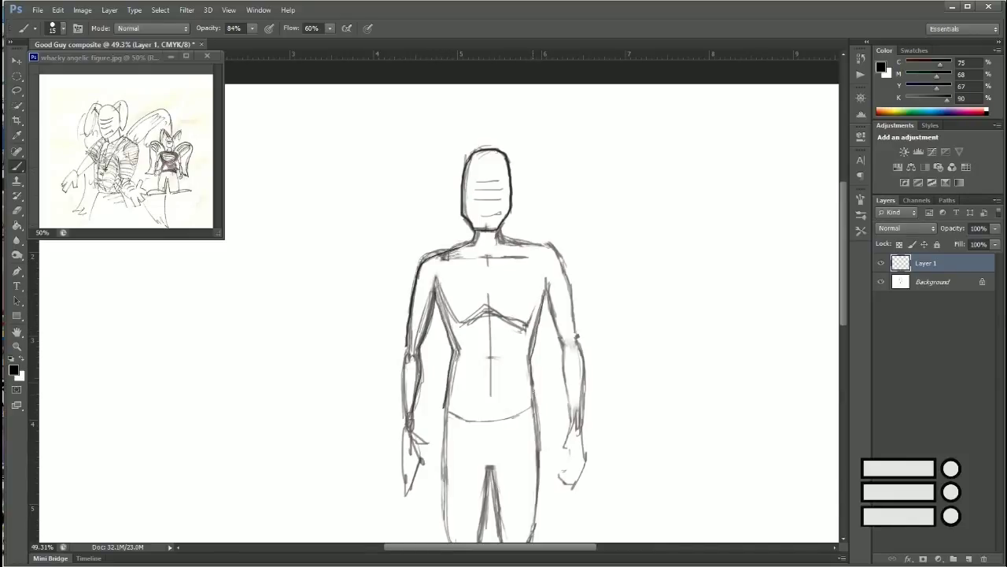
left_click_drag(549, 308, 561, 361)
key("ctrl+z")
mouse_move(547, 292)
left_mouse_down()
mouse_move(568, 399)
mouse_move(562, 472)
mouse_move(586, 450)
mouse_move(582, 355)
mouse_move(549, 247)
left_mouse_up()
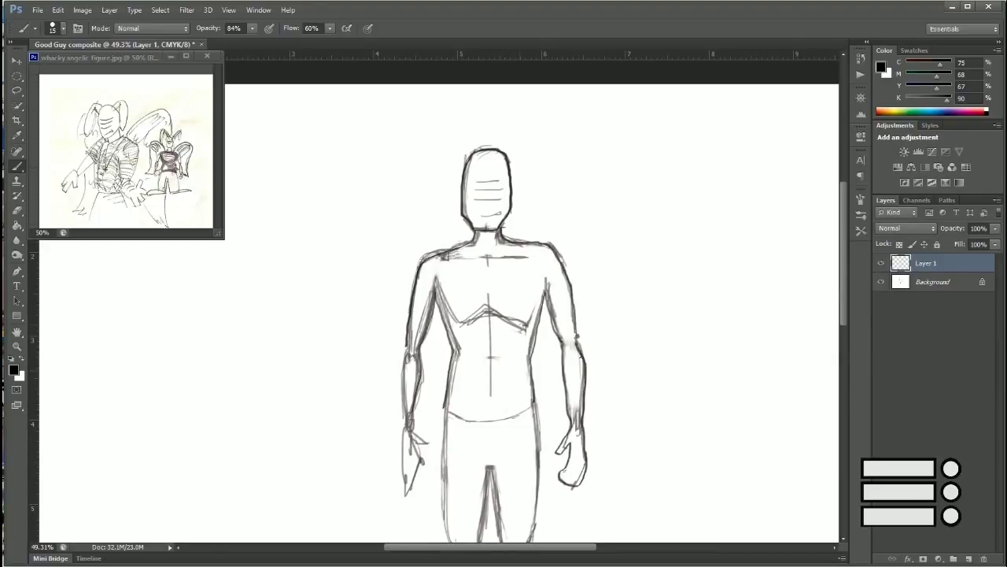
left_click_drag(405, 355, 406, 421)
Step: Fill Layer 1 white at lowered opacity and make a new Layer 2 for black inking
left_click(881, 262, "alt")
left_click(881, 263, "alt")
left_click(968, 559, "ctrl")
key("g")
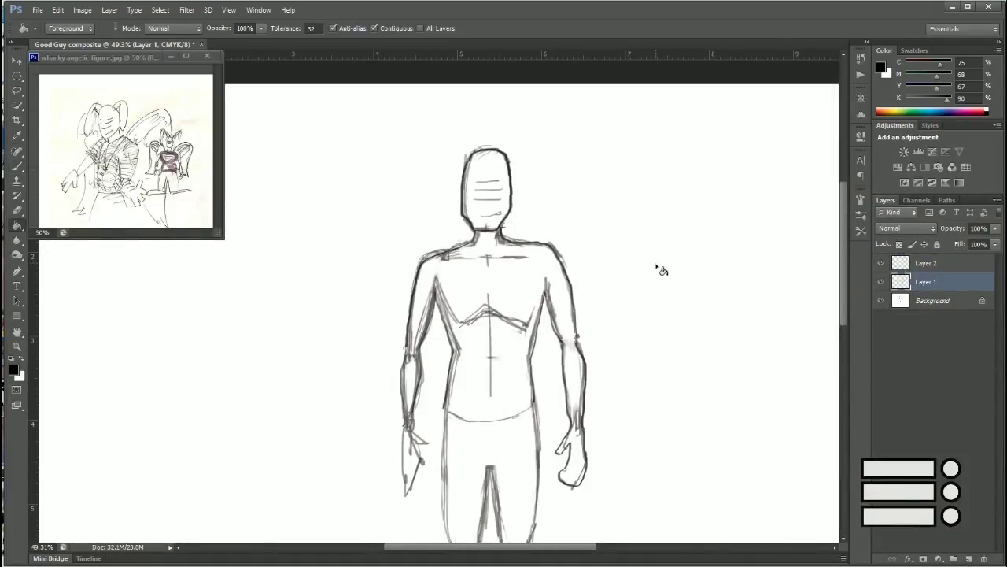
key("x")
left_click(728, 404)
left_click_drag(943, 232, 939, 233)
key("b")
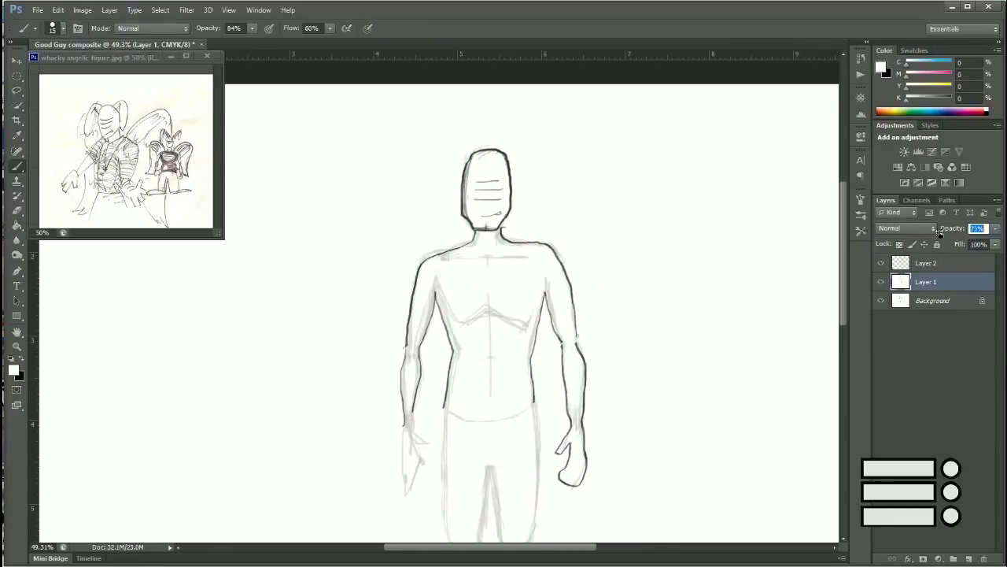
left_click(929, 264)
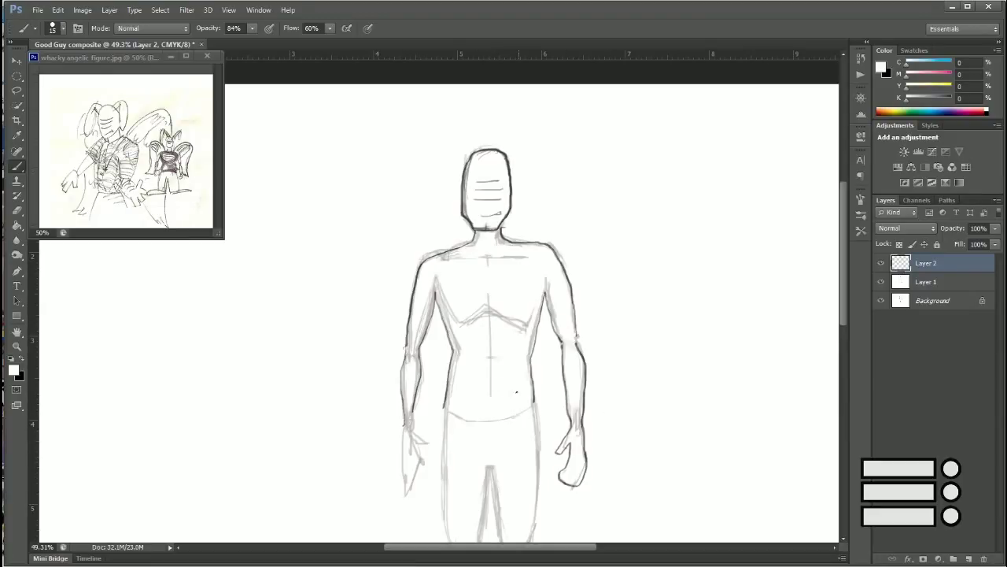
key("x")
Step: Trace the inner and outer edges of both legs in black
left_click_drag(557, 403, 545, 234)
left_click_drag(430, 243, 438, 516)
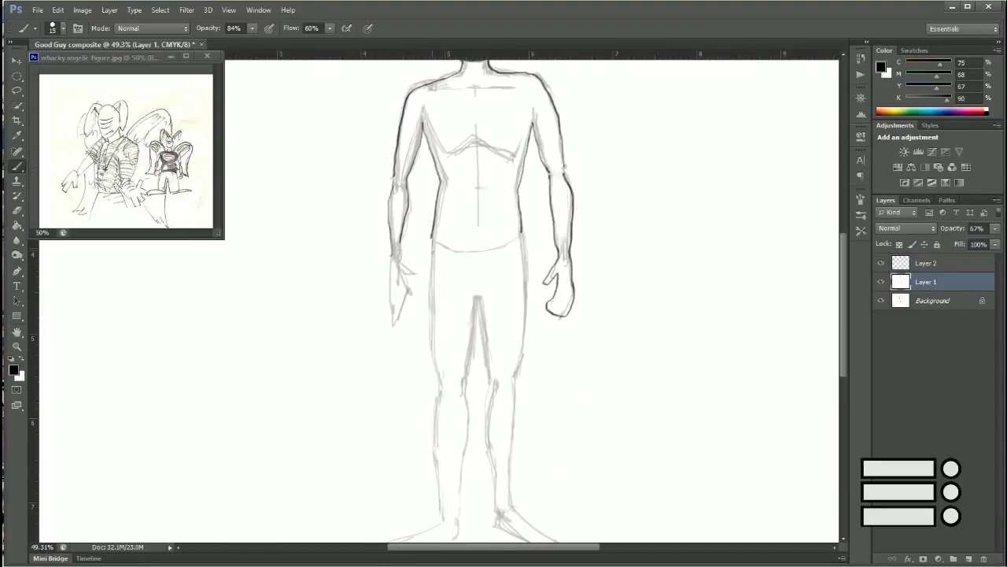
left_click_drag(429, 245, 438, 378)
left_click_drag(524, 230, 515, 380)
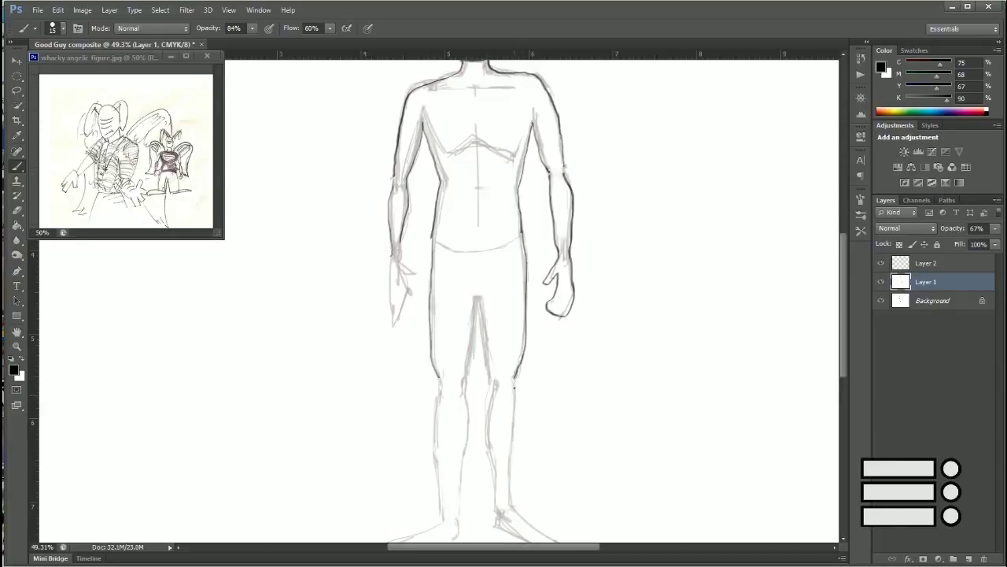
left_click_drag(477, 299, 467, 385)
left_click_drag(475, 304, 486, 462)
key("ctrl+z")
mouse_move(496, 383)
left_mouse_down()
mouse_move(492, 477)
mouse_move(506, 529)
left_mouse_up()
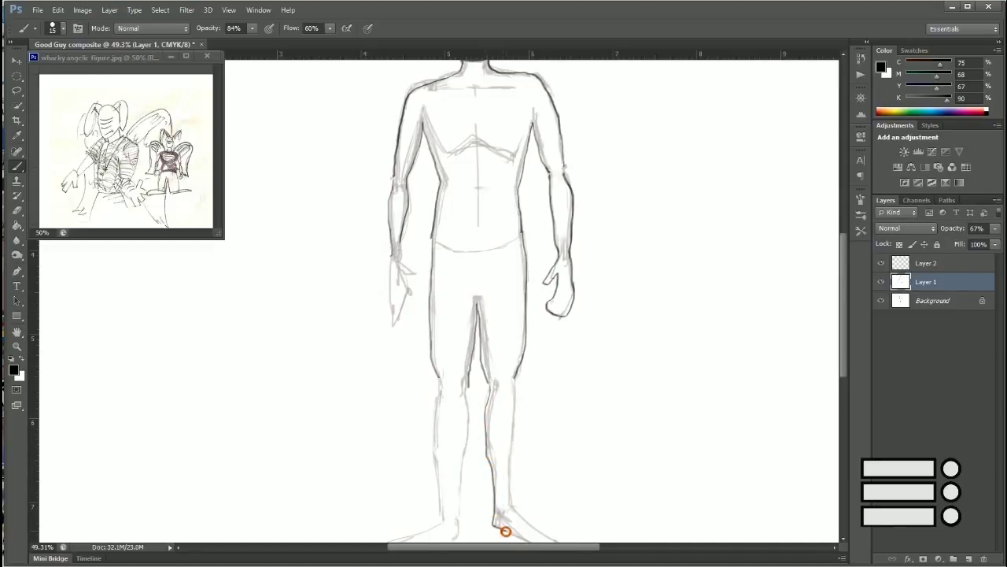
Step: Lengthen the right leg's outer edge and extend both left leg edges downward
left_click_drag(517, 394, 512, 447)
key("ctrl+z")
left_click_drag(515, 381, 510, 510)
left_click_drag(467, 395, 458, 533)
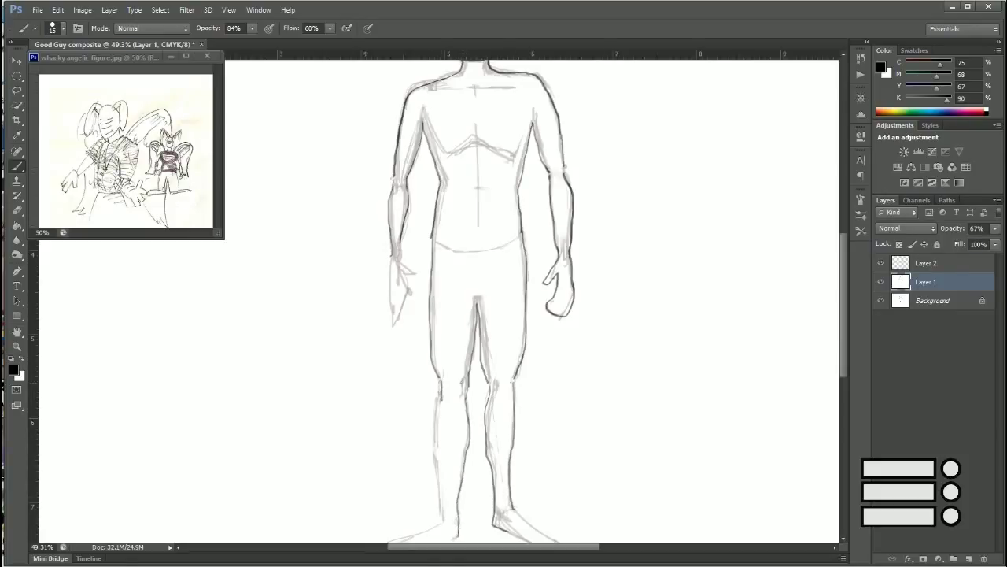
left_click_drag(434, 395, 439, 508)
Step: Ink the left hand and both feet, then set Layer 1 to 100% opacity
left_click_drag(392, 313, 389, 260)
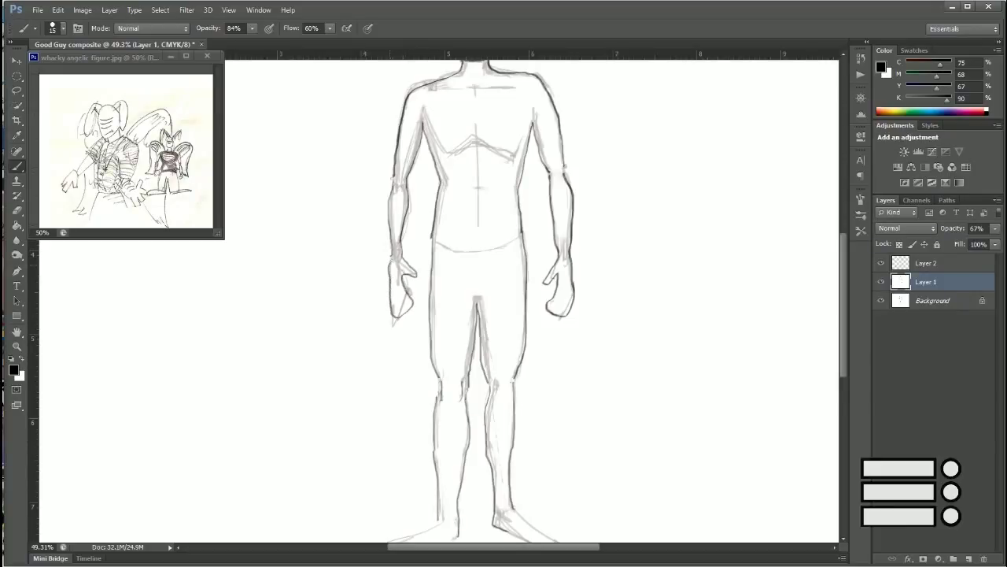
left_click_drag(466, 344, 496, 226)
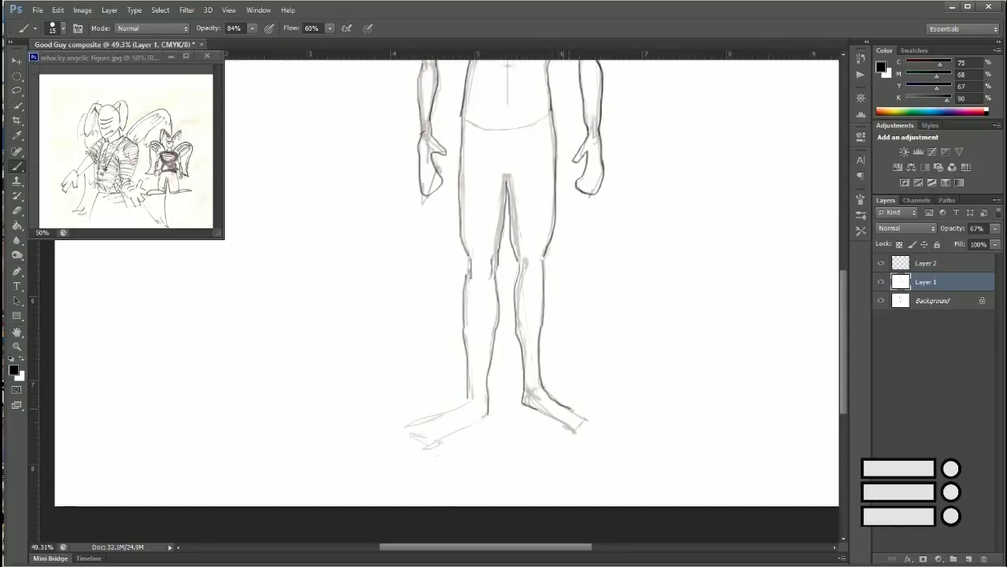
left_click_drag(543, 388, 576, 432)
mouse_move(487, 415)
left_mouse_down()
mouse_move(435, 439)
mouse_move(416, 426)
left_mouse_up()
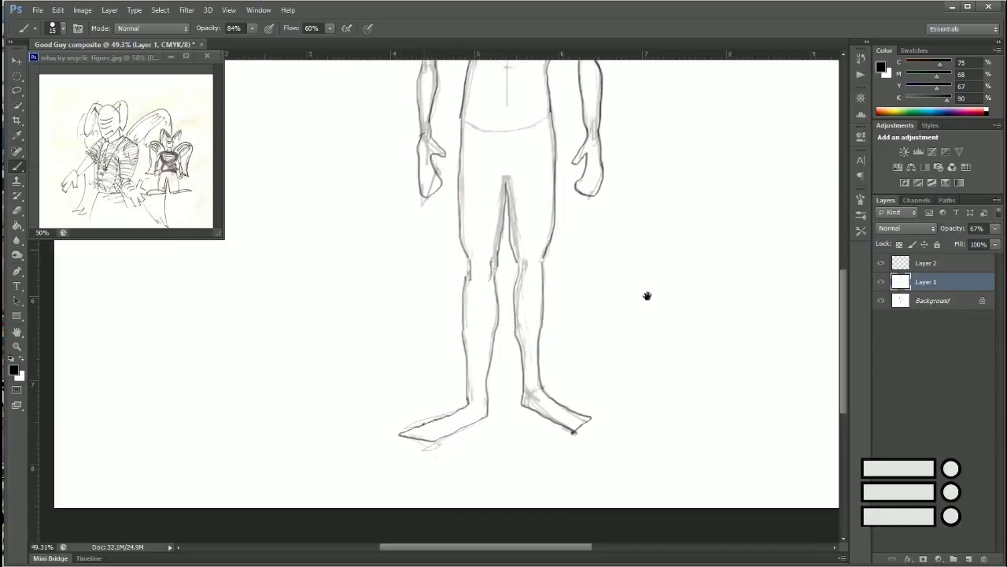
left_click_drag(648, 292, 645, 485)
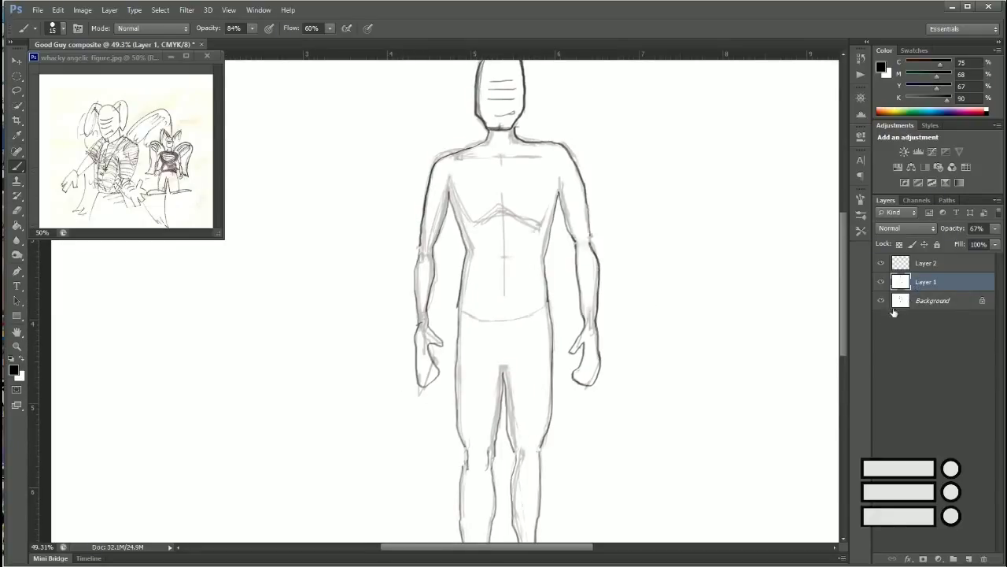
left_click_drag(954, 228, 984, 229)
Step: Delete Layer 1 and fill Layer 2 with white using the Paint Bucket
left_click(881, 263)
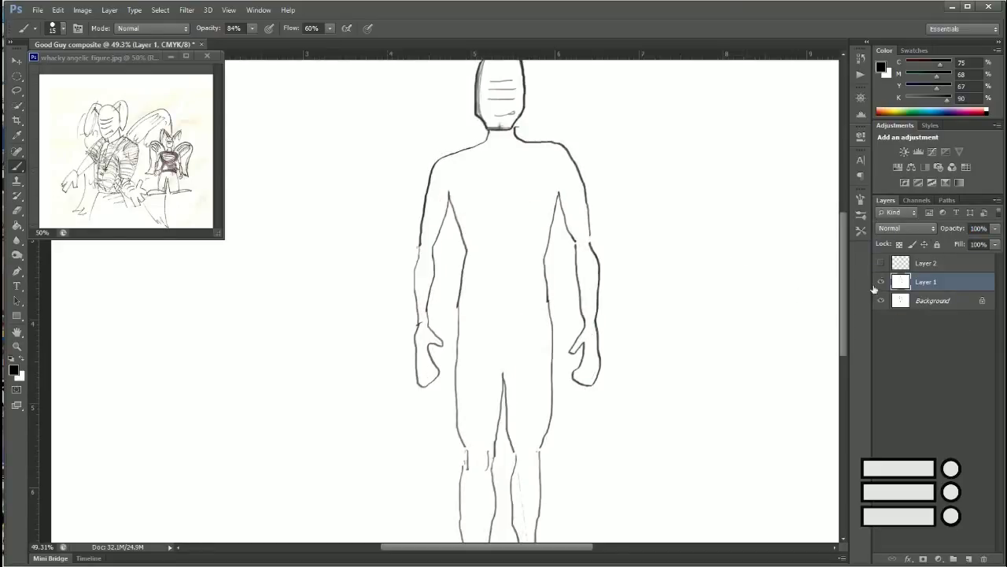
key("e")
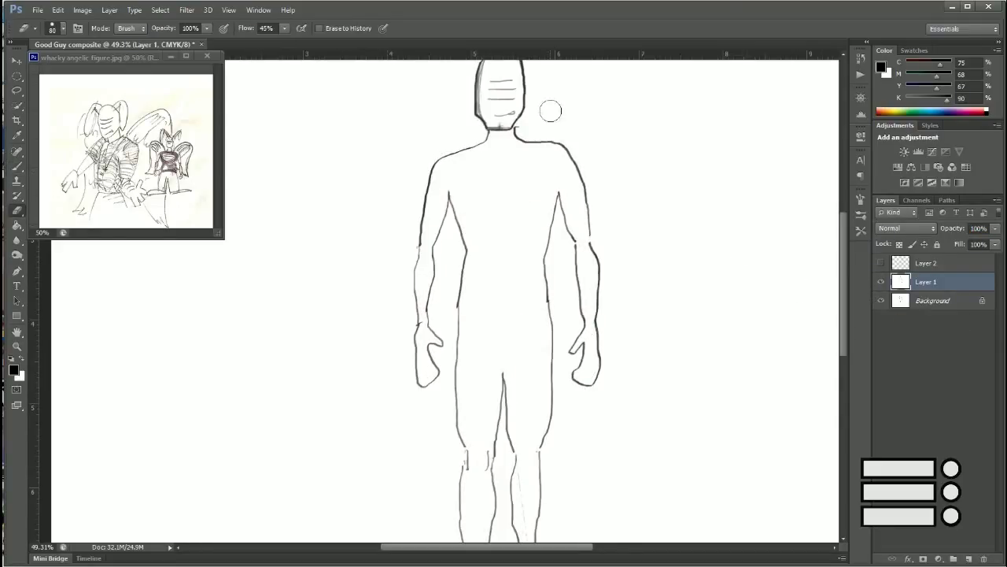
key("Delete")
left_click(881, 263)
left_click(933, 268)
key("g")
key("x")
left_click(738, 307)
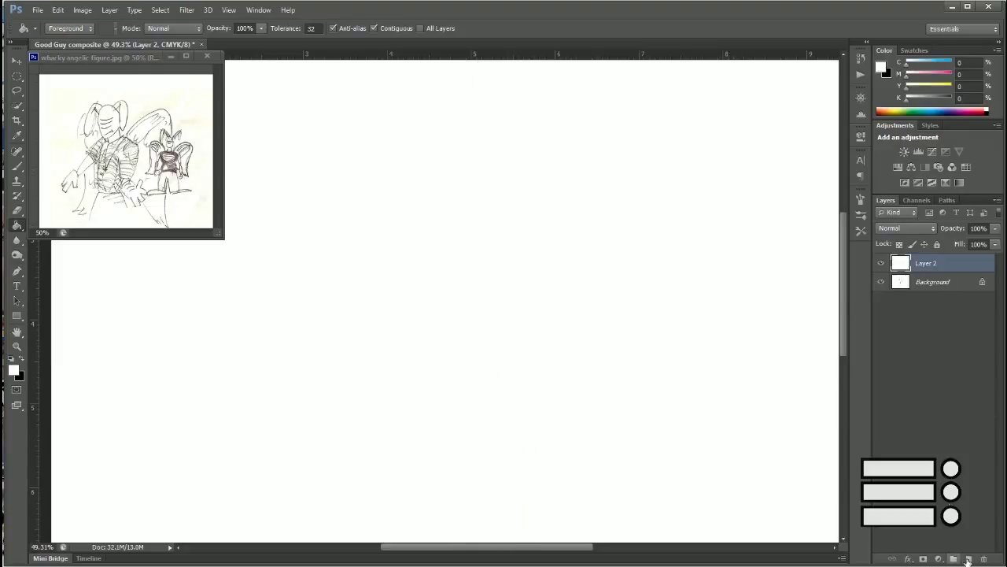
Step: Add a new layer named 'ink' and rename Layer 2 to 'white BG'
left_click(969, 558)
double_click(926, 263)
type("ink")
key("Return")
double_click(926, 281)
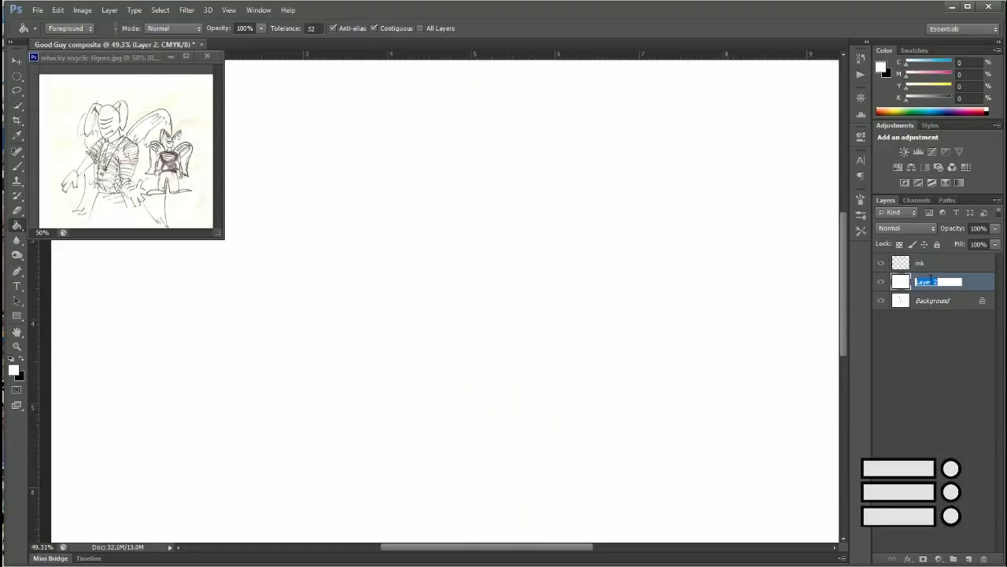
type("white BG")
key("Return")
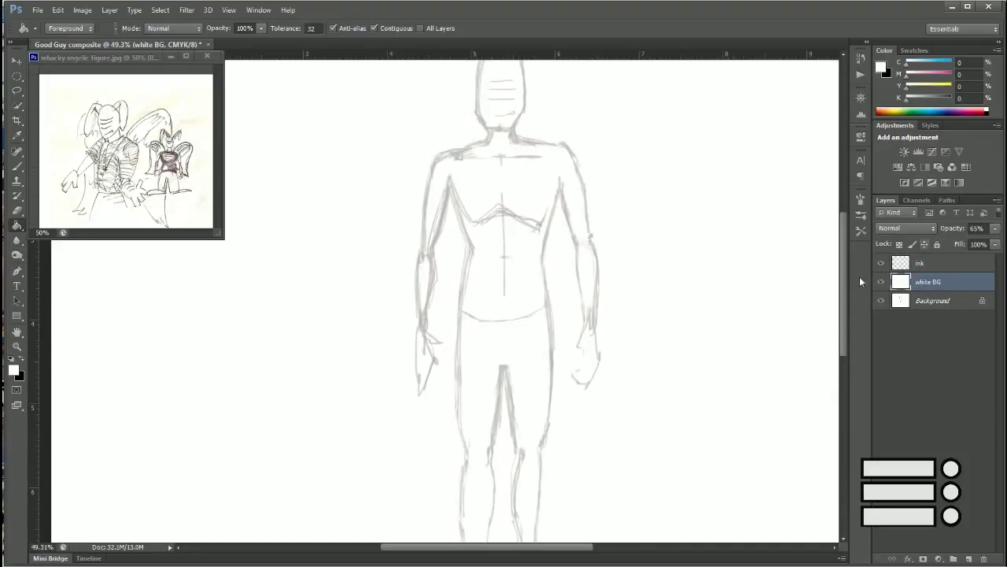
Step: Begin inking the right, lower and left edges of the head
left_click_drag(526, 144, 528, 168)
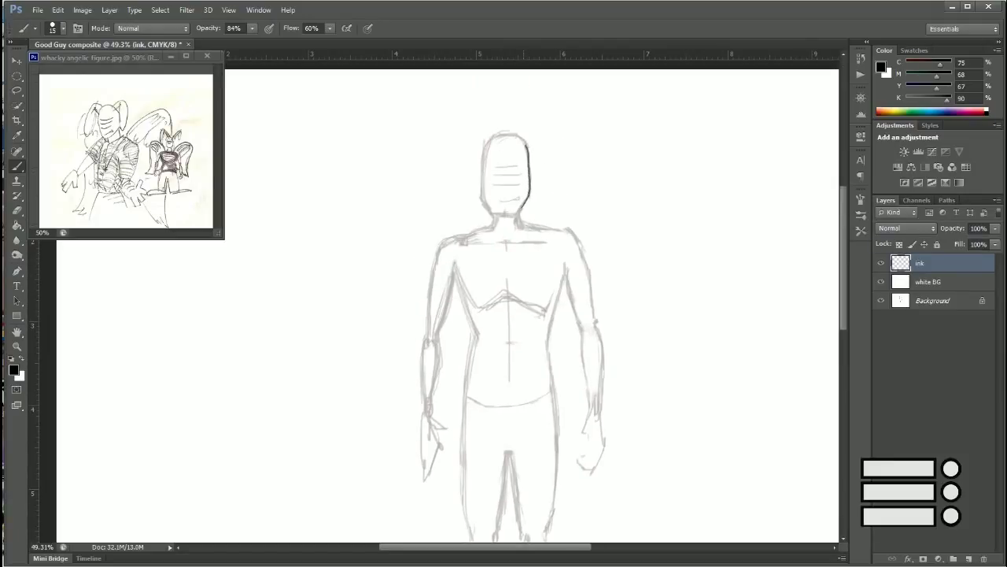
left_click_drag(521, 214, 484, 201)
mouse_move(513, 135)
left_mouse_down()
mouse_move(480, 179)
mouse_move(497, 216)
mouse_move(532, 166)
mouse_move(513, 135)
left_mouse_up()
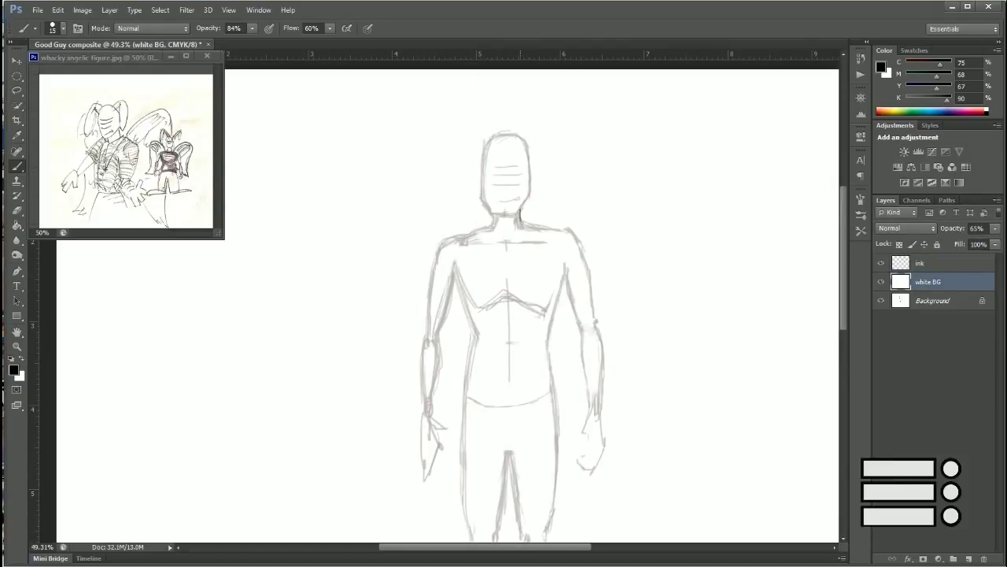
Step: On the ink layer, ink the right side of the head, both shoulders and the arm lines
left_click(932, 268)
mouse_move(523, 141)
left_mouse_down()
mouse_move(530, 194)
mouse_move(483, 203)
mouse_move(482, 155)
mouse_move(519, 134)
mouse_move(527, 148)
left_mouse_up()
mouse_move(464, 233)
left_mouse_down()
mouse_move(438, 259)
mouse_move(420, 381)
left_mouse_up()
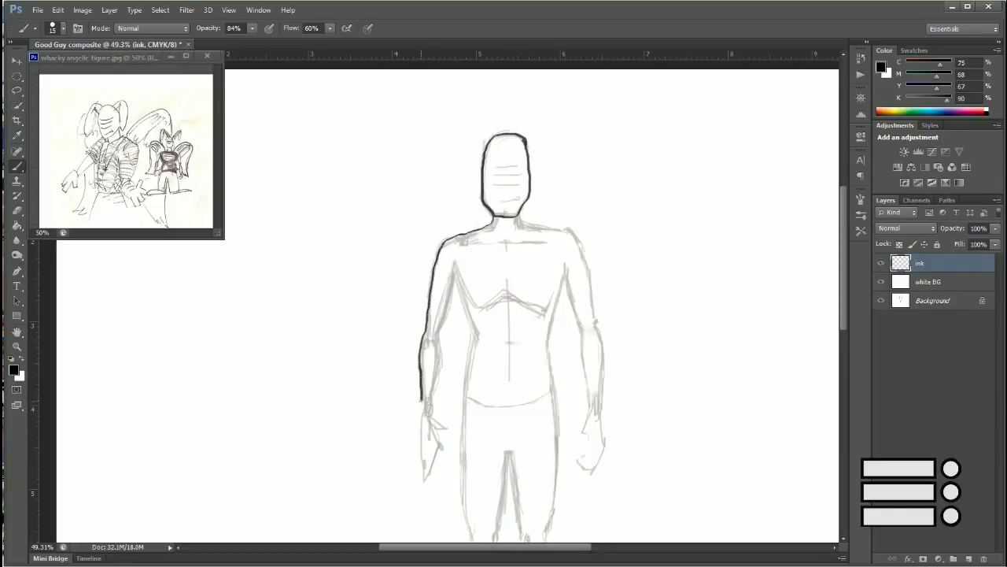
key("ctrl+z")
left_click_drag(454, 277, 437, 333)
key("ctrl+z")
key("ctrl+z")
mouse_move(455, 277)
left_mouse_down()
mouse_move(439, 331)
mouse_move(438, 461)
left_mouse_up()
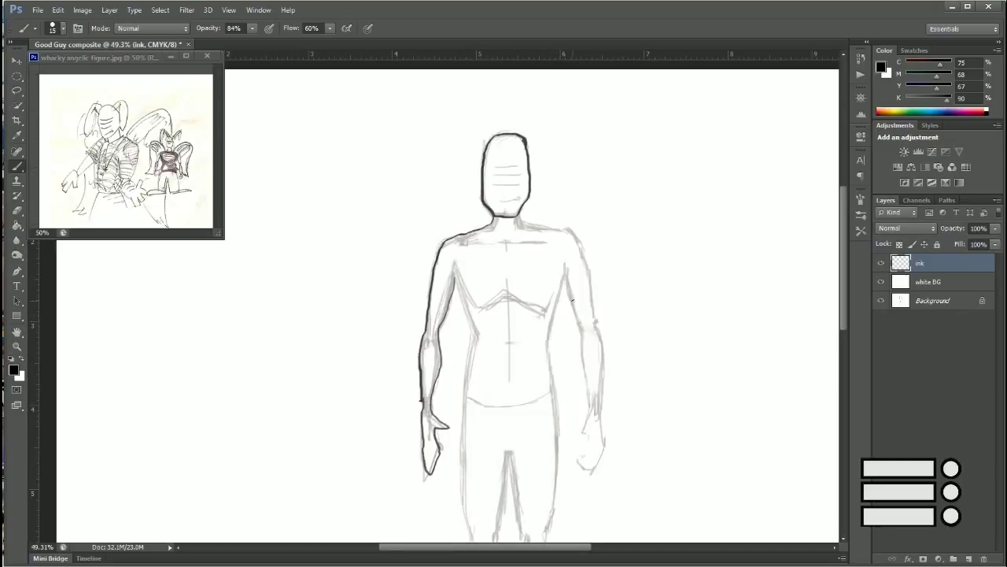
mouse_move(520, 217)
left_mouse_down()
mouse_move(606, 442)
mouse_move(573, 440)
mouse_move(586, 414)
mouse_move(582, 326)
mouse_move(568, 294)
mouse_move(551, 331)
mouse_move(553, 395)
left_mouse_up()
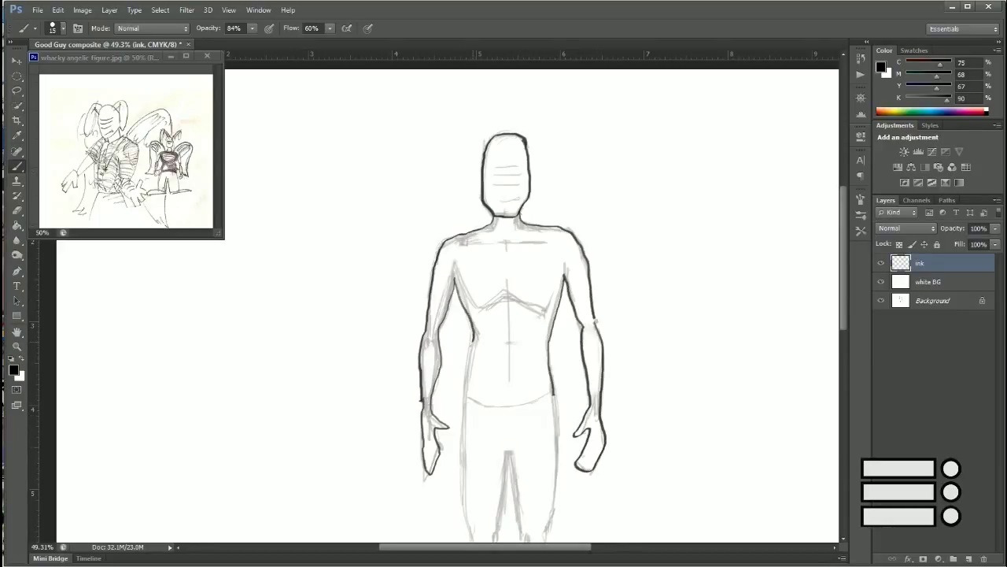
Step: Ink the inner torso, the inner and outer leg lines and the outer left calf, redoing misplaced strokes
mouse_move(454, 278)
left_mouse_down()
mouse_move(464, 396)
mouse_move(440, 242)
mouse_move(444, 381)
left_mouse_up()
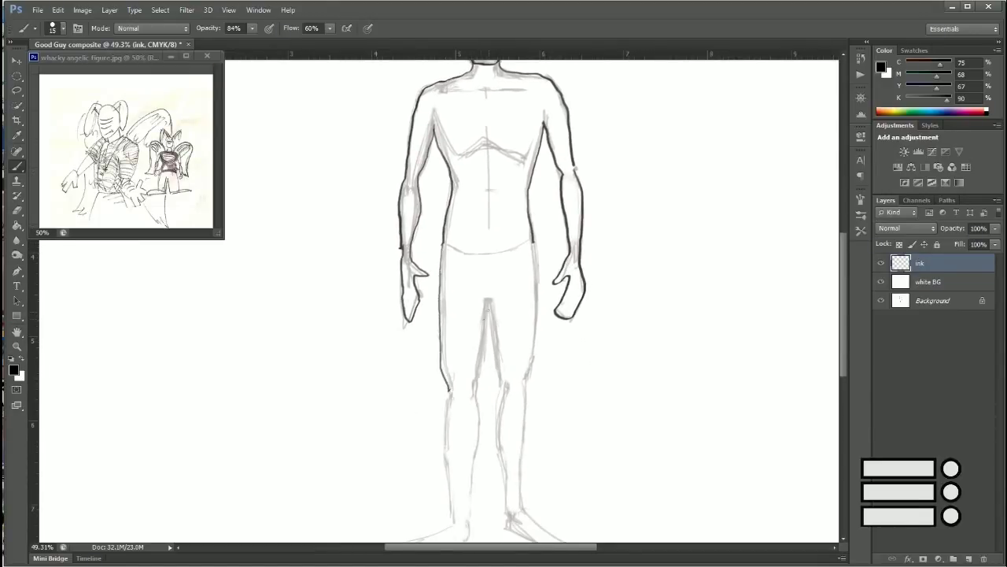
mouse_move(486, 305)
left_mouse_down()
mouse_move(475, 397)
mouse_move(520, 538)
left_mouse_up()
left_click_drag(524, 383, 521, 513)
left_click_drag(535, 242, 528, 365)
left_click_drag(477, 401, 475, 487)
key("ctrl+z")
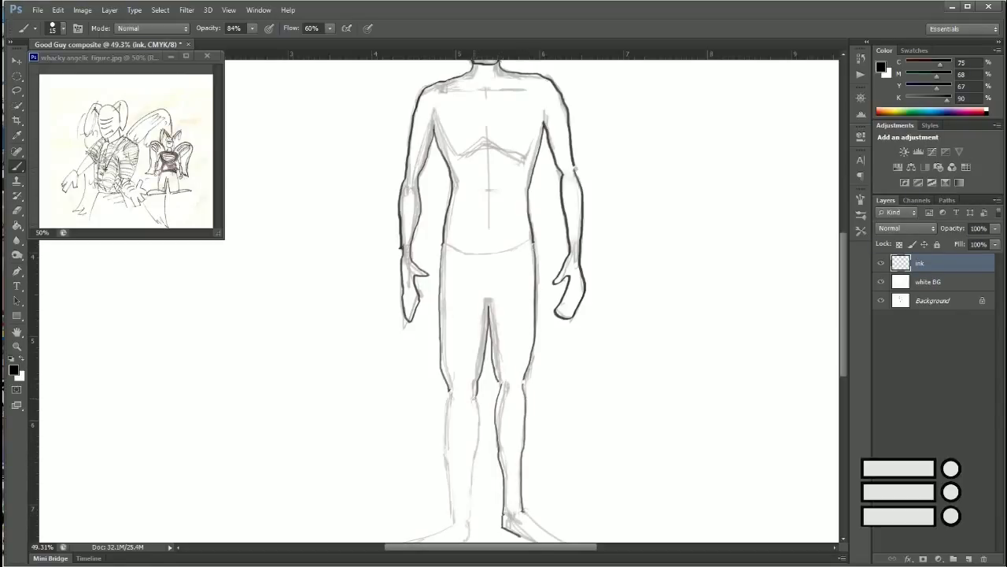
mouse_move(475, 397)
left_mouse_down()
mouse_move(468, 538)
mouse_move(445, 459)
left_mouse_up()
key("ctrl+alt+z")
key("ctrl+alt+z")
key("ctrl+shift+z")
key("ctrl+shift+z")
key("ctrl+alt+z")
left_click_drag(446, 419, 445, 457)
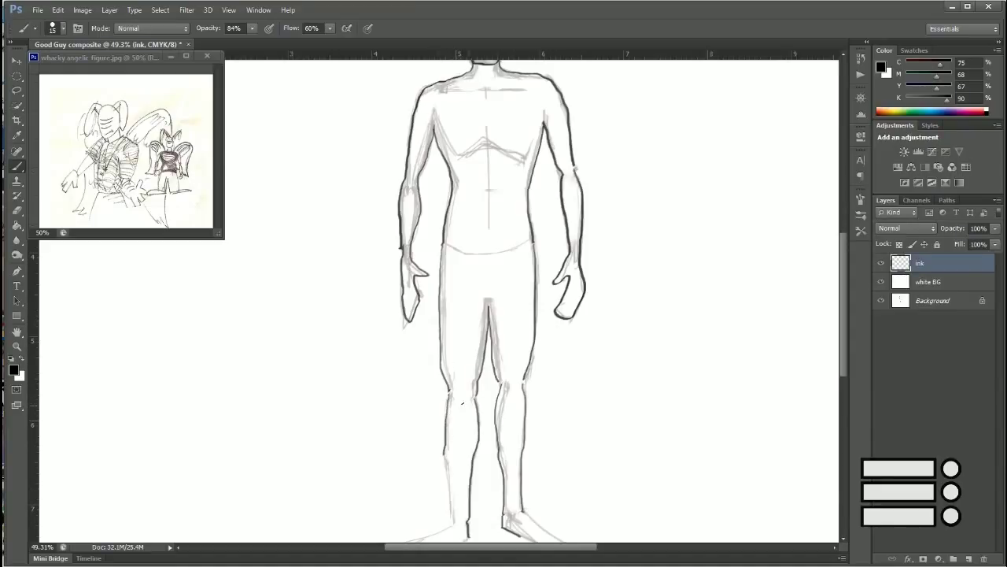
key("ctrl+z")
mouse_move(447, 393)
left_mouse_down()
mouse_move(453, 525)
mouse_move(495, 395)
mouse_move(429, 430)
mouse_move(512, 414)
left_mouse_up()
Step: Zoom in on the feet and outline the right foot from ankle to heel
mouse_move(564, 387)
left_mouse_down()
mouse_move(586, 409)
mouse_move(609, 412)
left_mouse_up()
left_click_drag(609, 413, 570, 410)
scroll(571, 411, "down", 1)
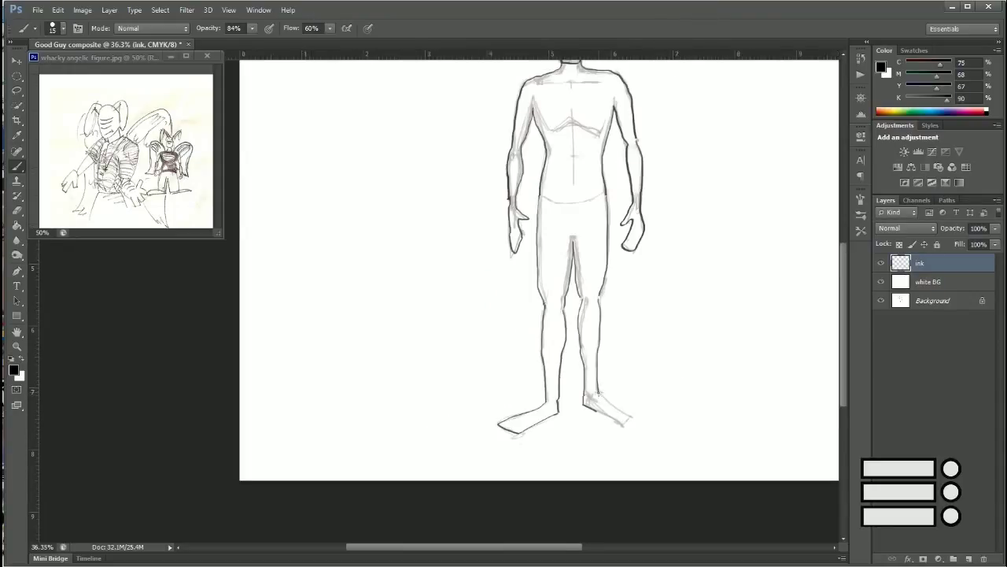
scroll(594, 422, "up", 4)
mouse_move(594, 423)
left_mouse_down()
mouse_move(686, 470)
mouse_move(607, 492)
mouse_move(582, 479)
left_mouse_up()
key("ctrl+z")
left_click_drag(581, 420, 622, 450)
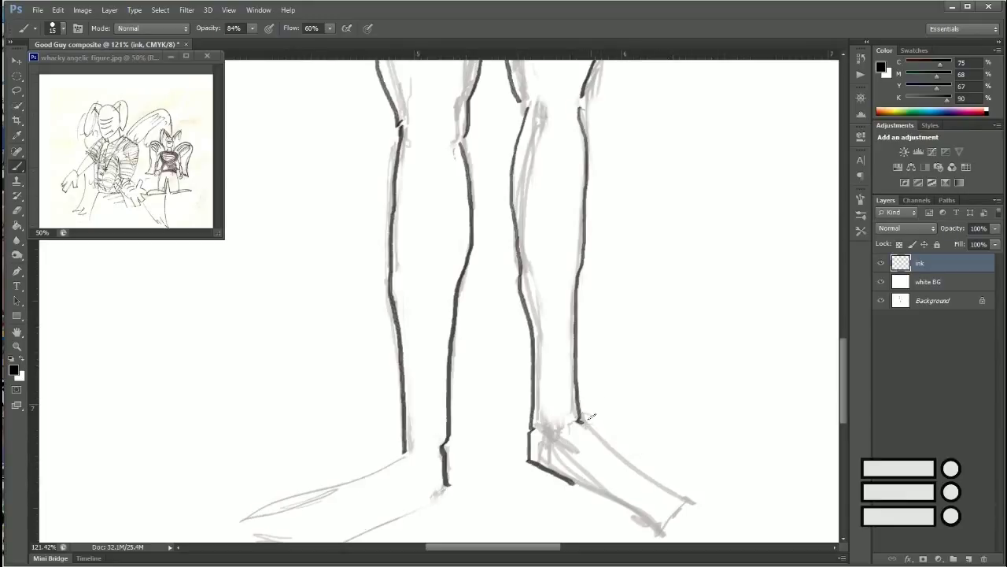
key("ctrl+z")
left_click_drag(581, 420, 622, 450)
key("ctrl+z")
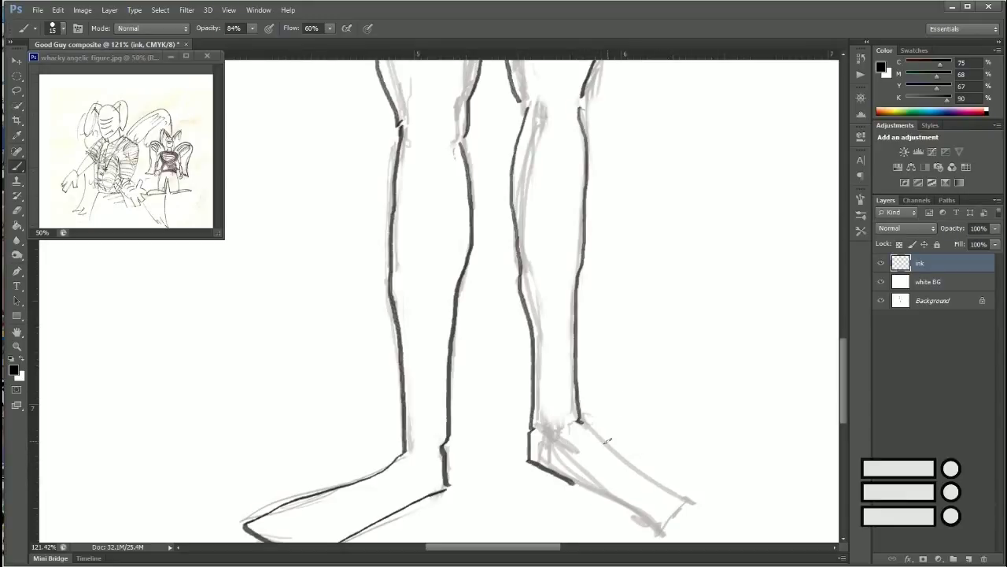
mouse_move(581, 423)
left_mouse_down()
mouse_move(684, 469)
mouse_move(616, 494)
mouse_move(570, 482)
left_mouse_up()
scroll(573, 483, "down", 5)
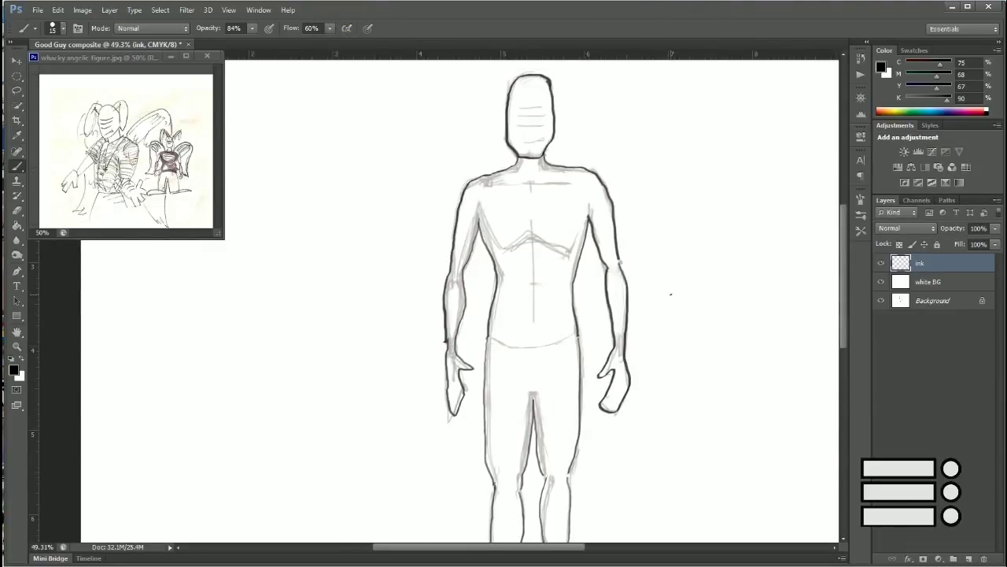
left_click(939, 281)
Step: Lower the white BG opacity and ink the waistline and torso centre line on the ink layer
left_click_drag(954, 228, 937, 233)
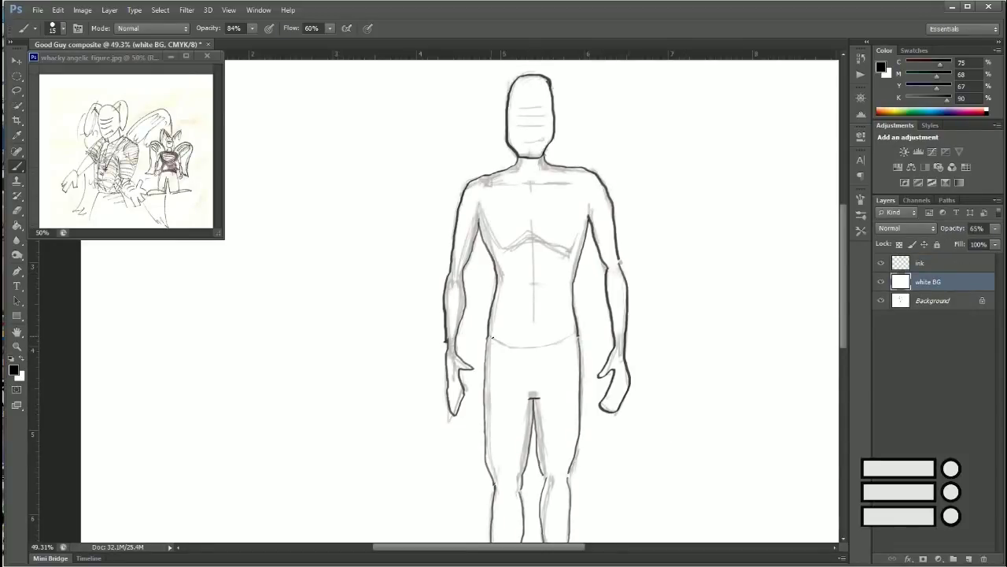
left_click(937, 263)
left_click_drag(491, 341, 554, 346)
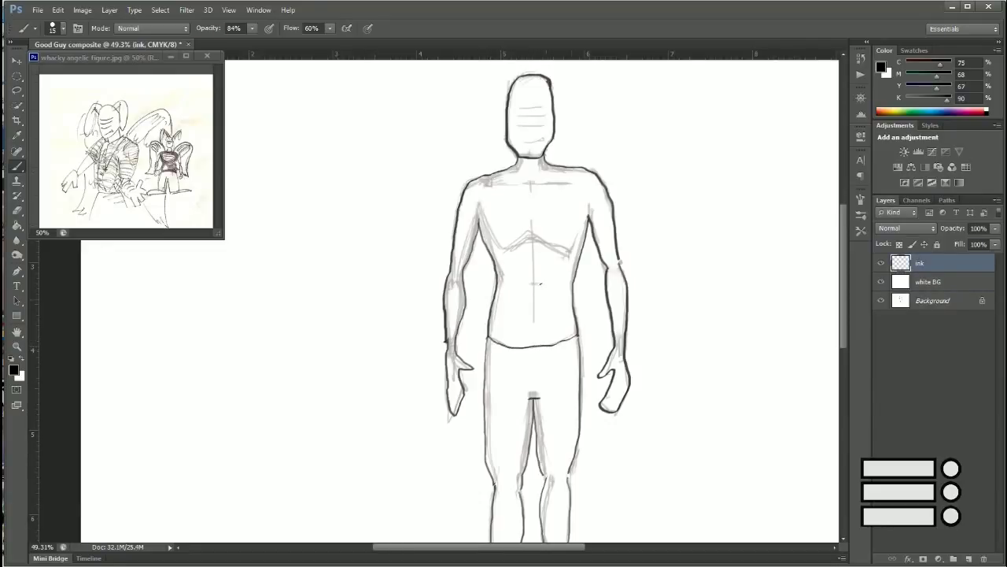
left_click_drag(532, 267, 533, 323)
left_click_drag(562, 249, 509, 250)
key("ctrl+z")
Step: Hide white BG and Background to preview the ink alone, then restore them and reselect ink
left_click(882, 281)
left_click(882, 300)
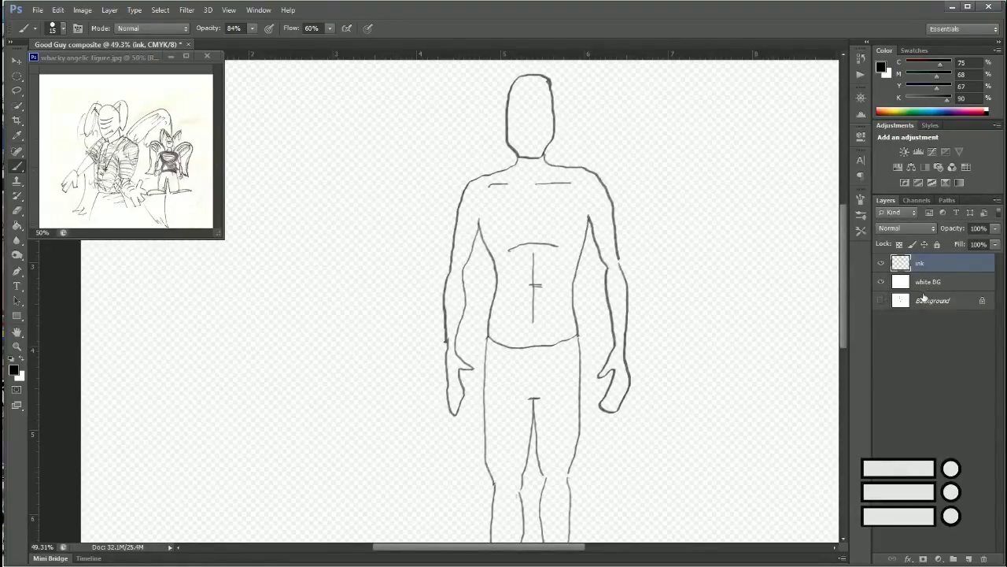
left_click(925, 282)
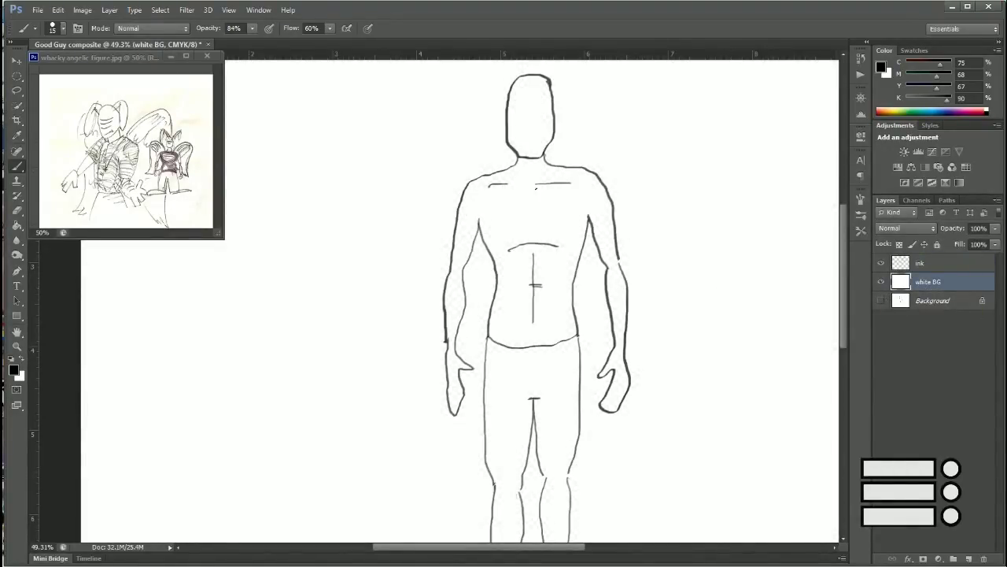
left_click(881, 301)
left_click(925, 263)
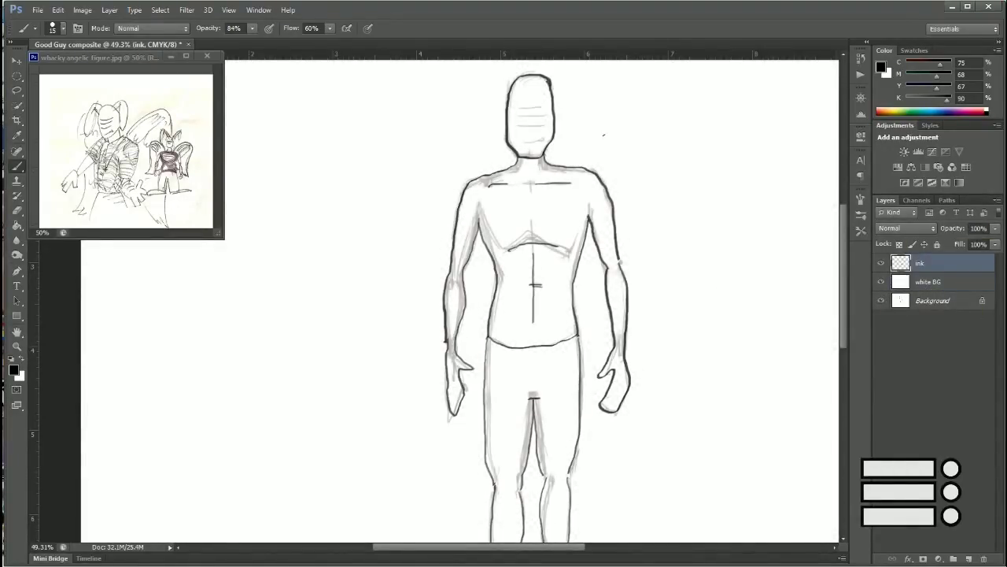
scroll(512, 113, "up", 5)
Step: Ink the top line, two horizontal lines and the curved mouth line on the face
left_click_drag(532, 98, 606, 95)
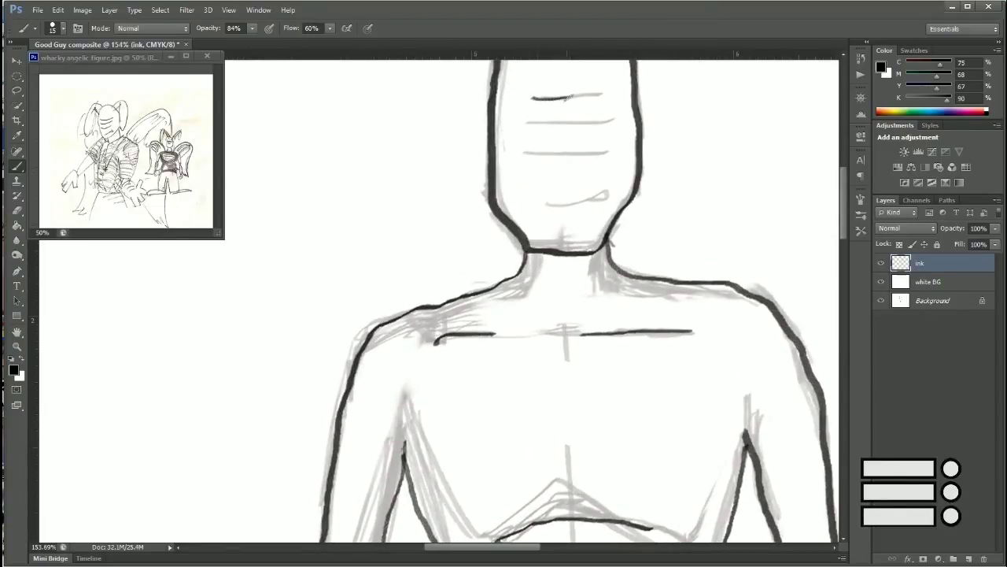
left_click_drag(526, 125, 614, 120)
left_click_drag(525, 155, 608, 150)
left_click_drag(547, 205, 606, 197)
scroll(625, 319, "up", 3)
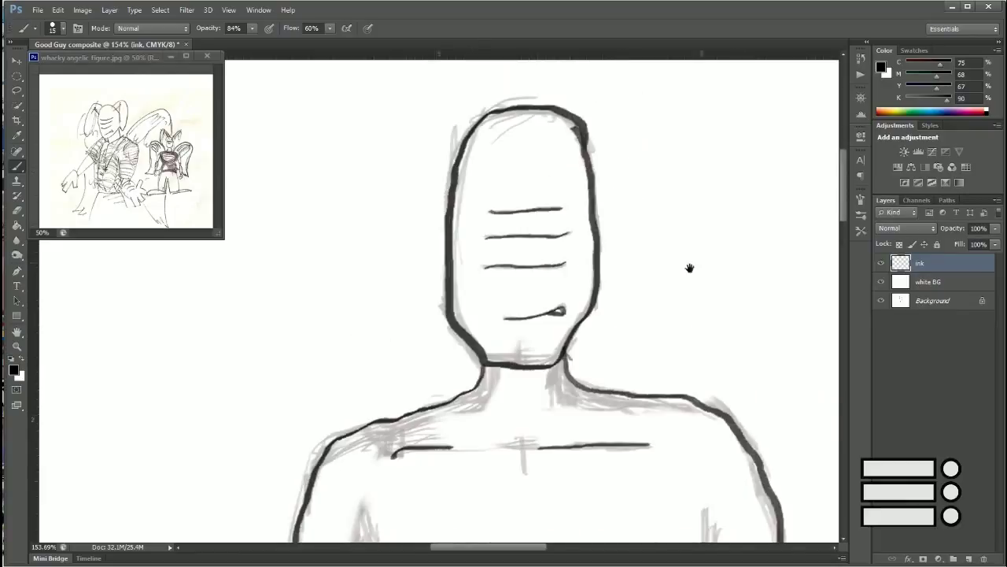
Step: With white BG hidden, sketch both rabbit ears on the Background sketch layer
left_click(938, 301)
left_click(880, 281)
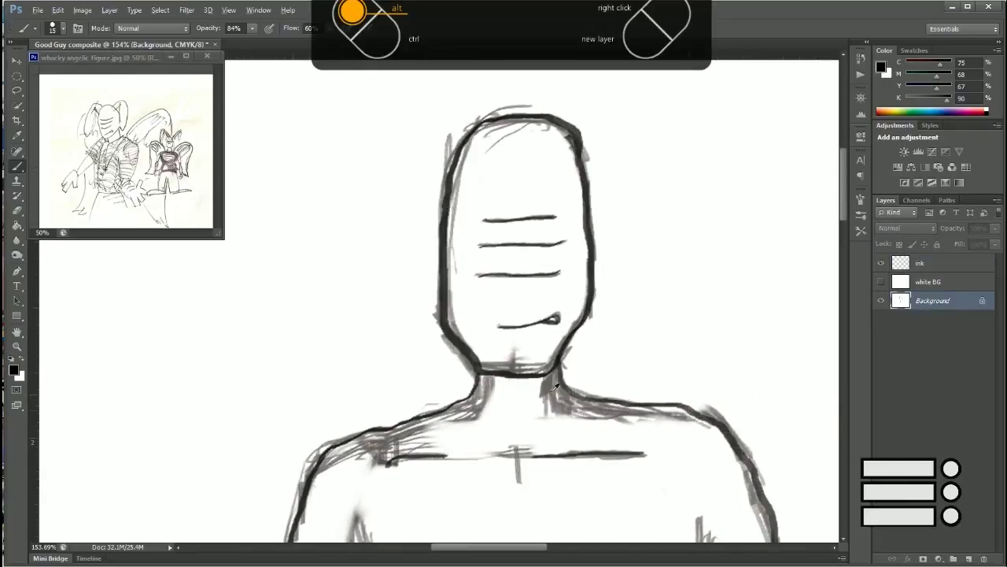
left_click_drag(571, 125, 683, 83)
mouse_move(582, 130)
left_mouse_down()
mouse_move(650, 105)
mouse_move(674, 228)
left_mouse_up()
mouse_move(682, 83)
left_mouse_down()
mouse_move(718, 197)
mouse_move(675, 228)
left_mouse_up()
left_click_drag(476, 118, 388, 88)
mouse_move(464, 132)
left_mouse_down()
mouse_move(386, 120)
mouse_move(315, 221)
left_mouse_up()
key("ctrl+z")
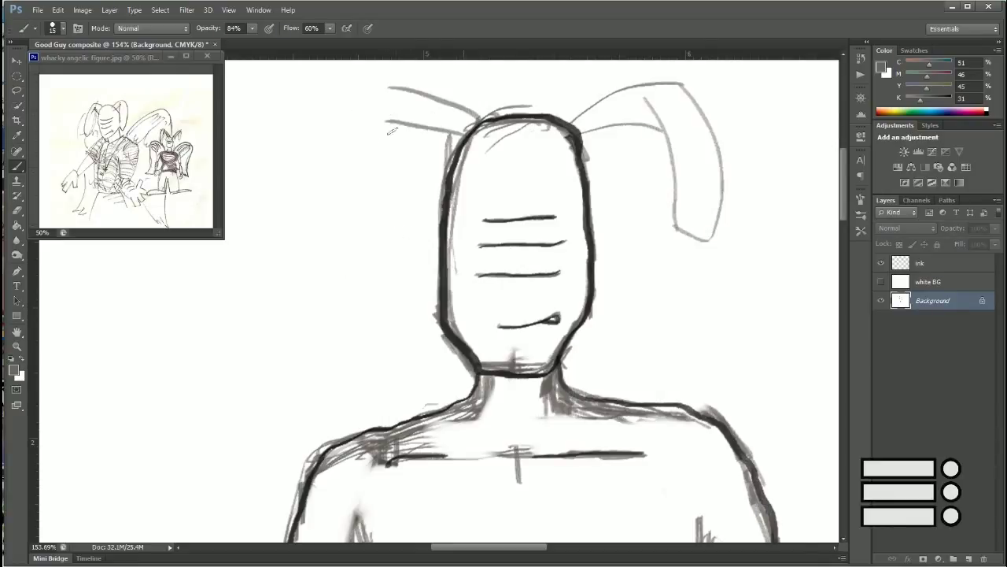
left_click_drag(389, 118, 330, 250)
mouse_move(388, 84)
left_mouse_down()
mouse_move(303, 220)
mouse_move(337, 258)
left_mouse_up()
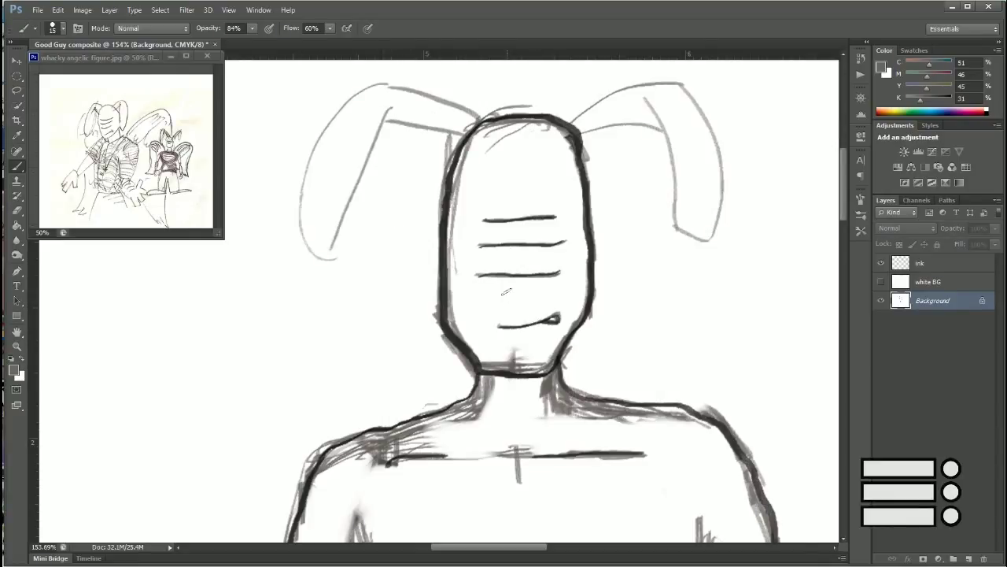
scroll(511, 425, "up", 2)
scroll(669, 203, "up", 2)
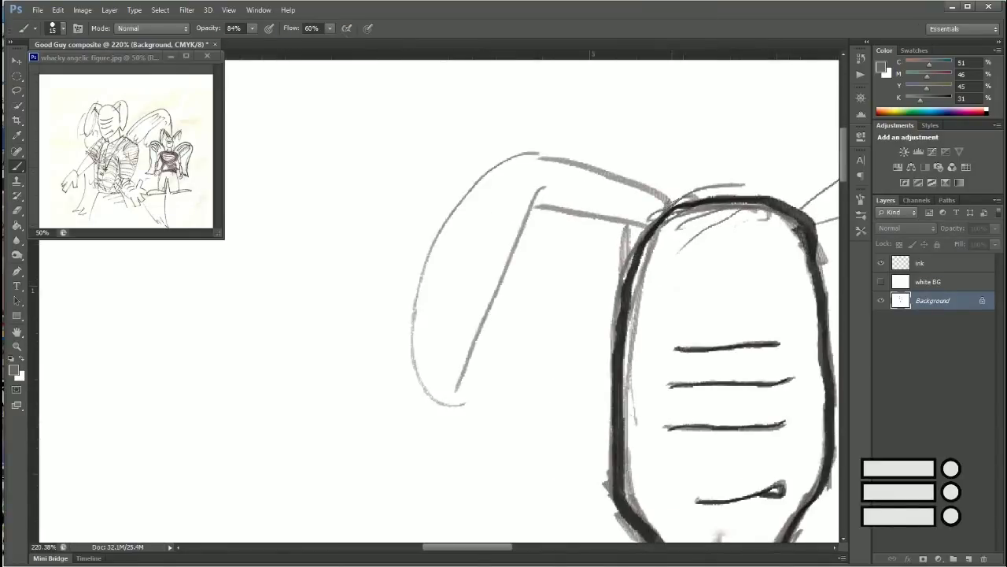
Step: Redraw the ear's outer line in grey on the Background layer and switch to the Eraser
left_click_drag(673, 203, 496, 152)
key("ctrl+z")
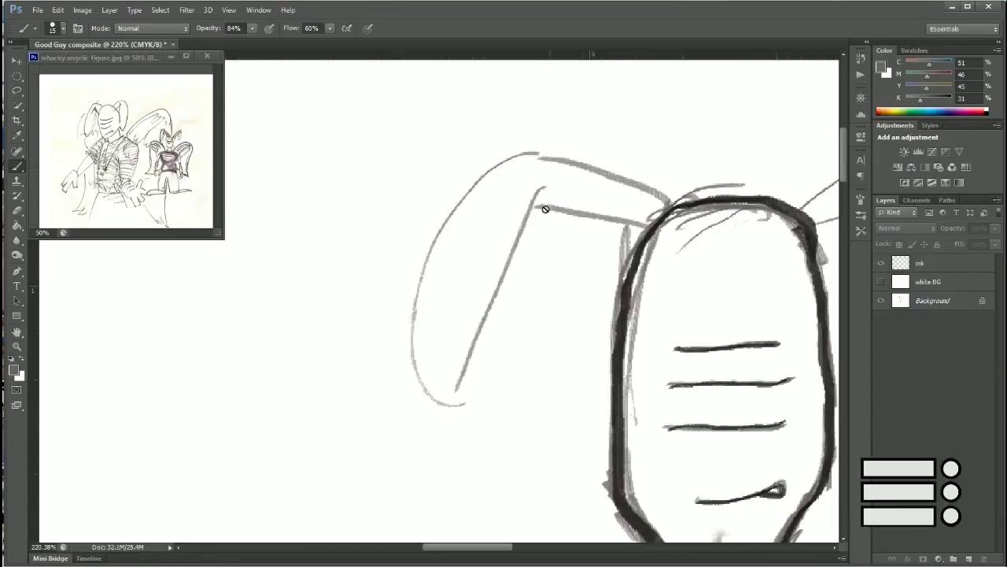
left_click(398, 149)
left_click(937, 300)
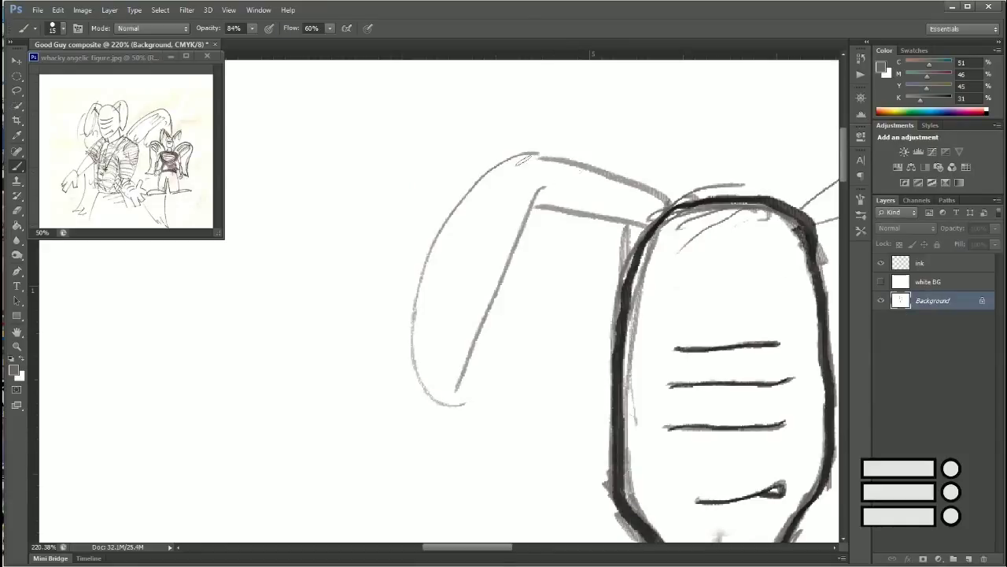
mouse_move(541, 152)
left_mouse_down()
mouse_move(456, 206)
mouse_move(418, 346)
mouse_move(475, 329)
mouse_move(549, 185)
mouse_move(645, 224)
left_mouse_up()
key("e")
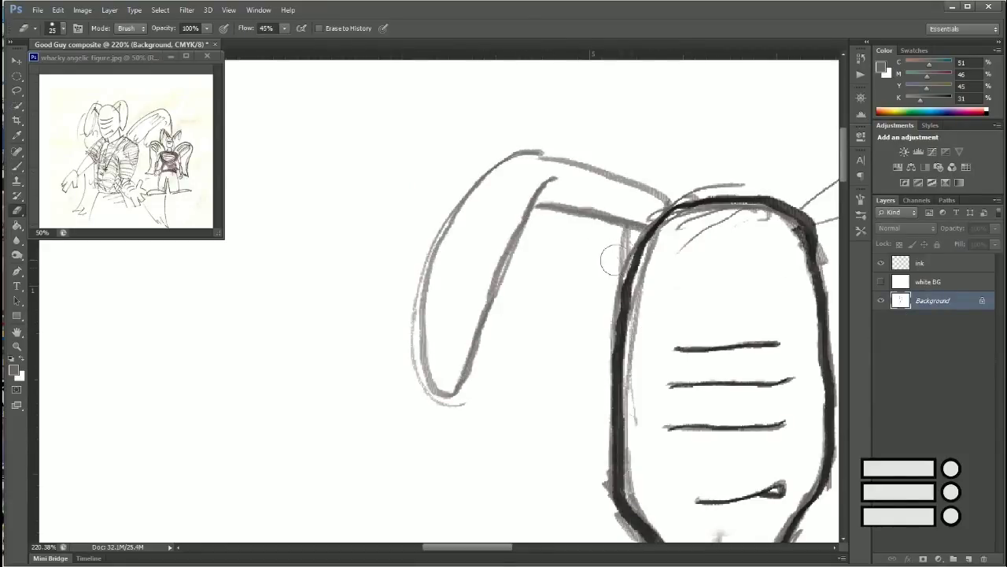
scroll(585, 148, "down", 3)
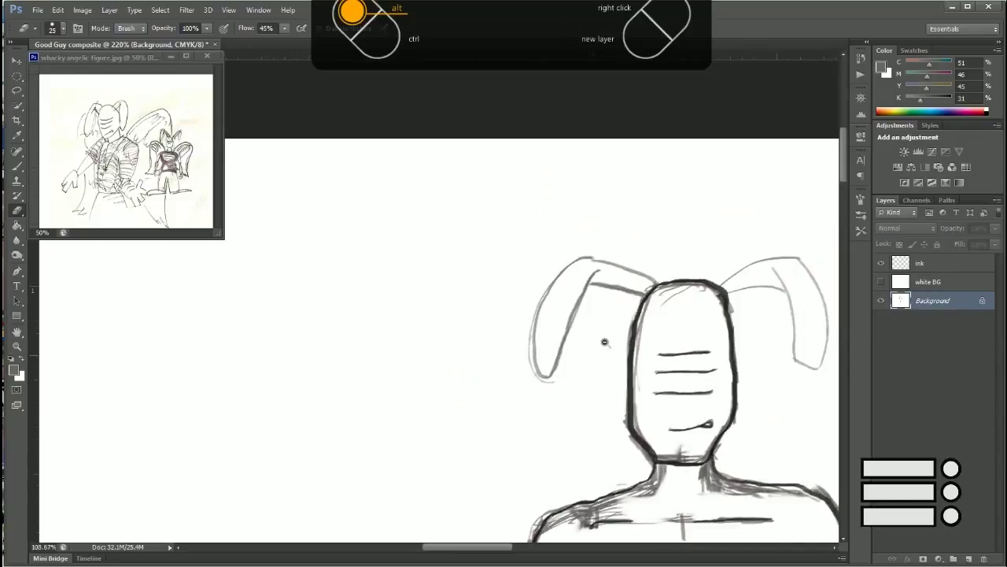
Step: Add a new layer above Background and name it 'shirt outline'
key("b")
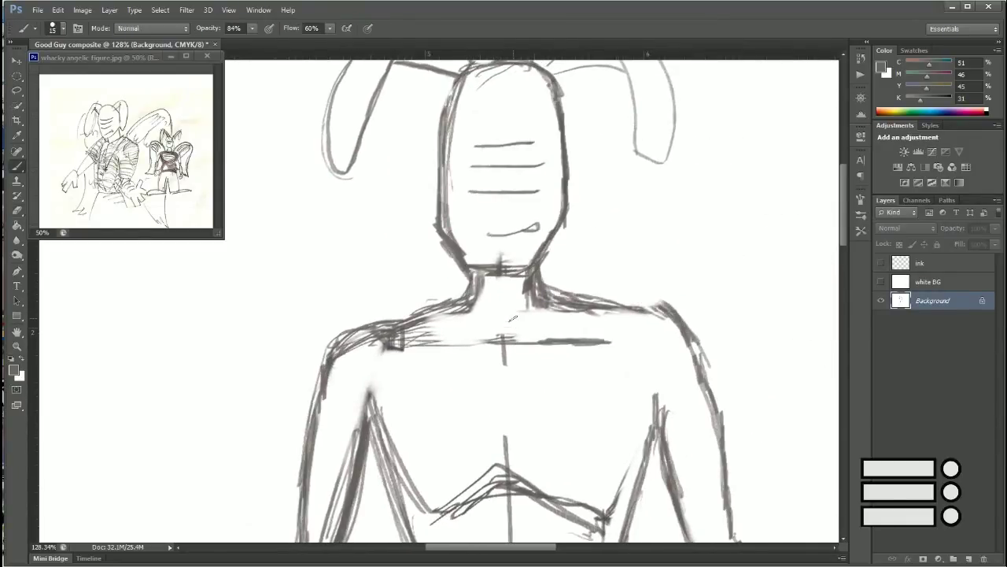
left_click(968, 559)
double_click(933, 300)
type("shirt ou")
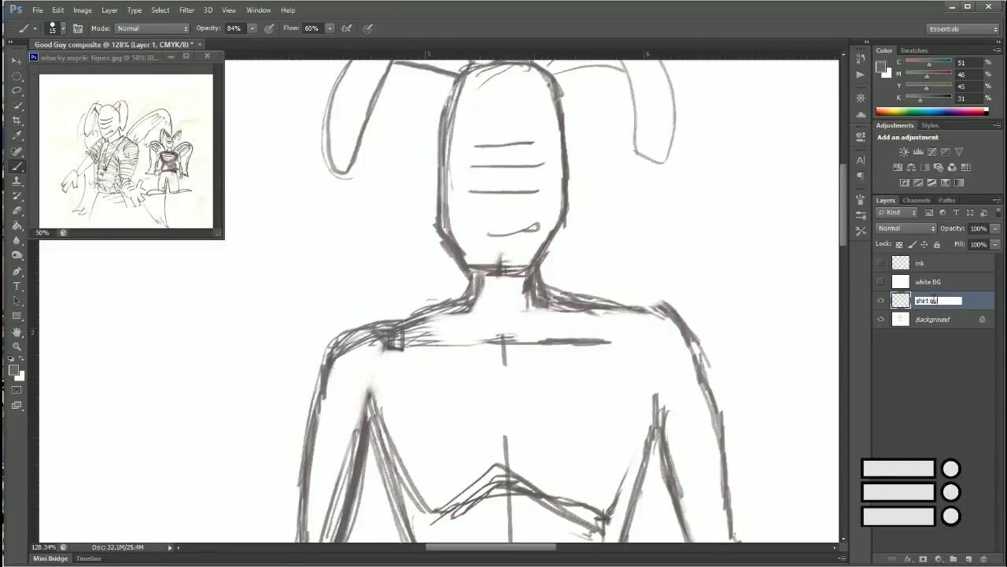
type("tline")
key("Return")
Step: Pick a dark blue foreground and paint a line along the collar and right shoulder
left_click(885, 64)
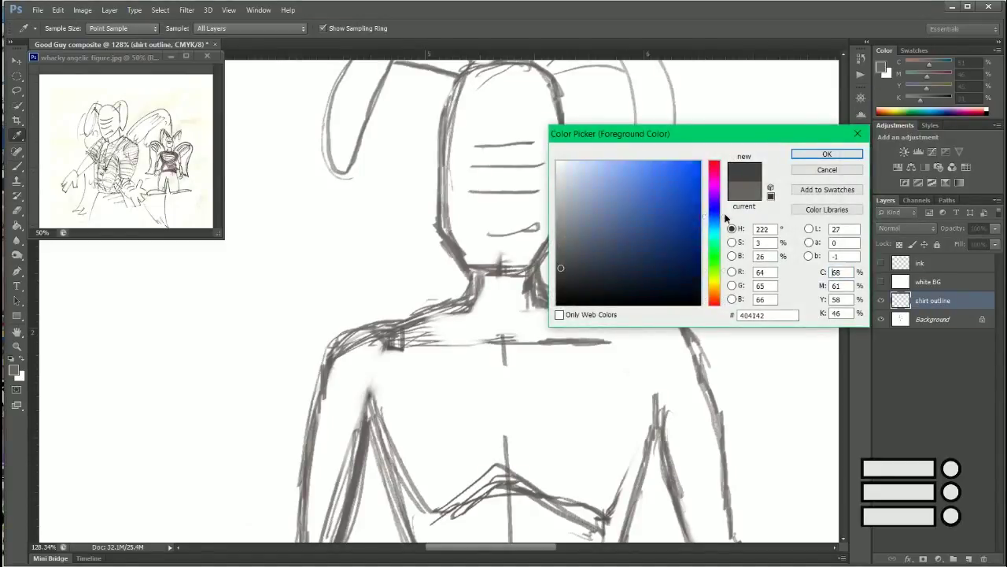
left_click(623, 251)
key("Return")
key("b")
left_click_drag(455, 297, 543, 293)
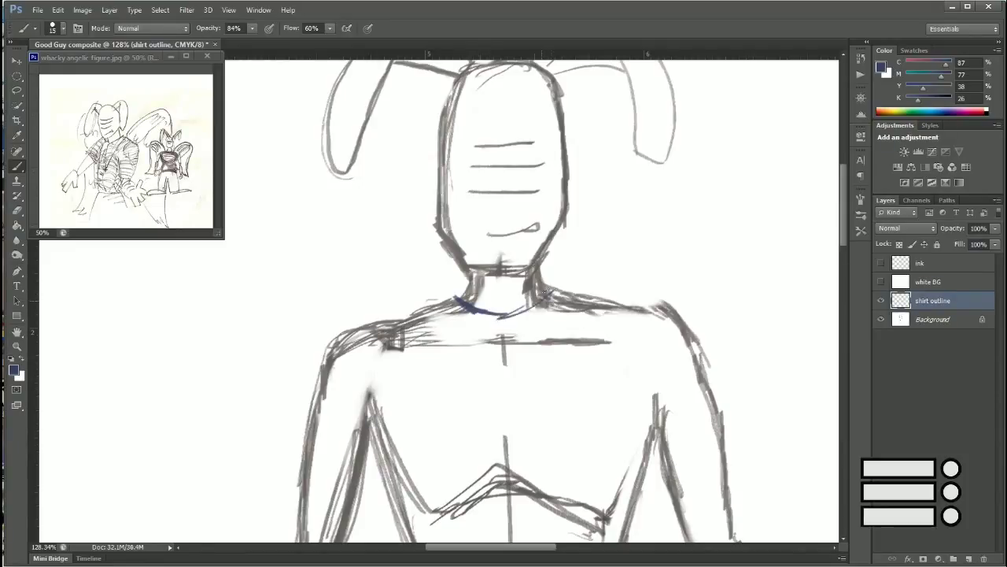
key("ctrl+z")
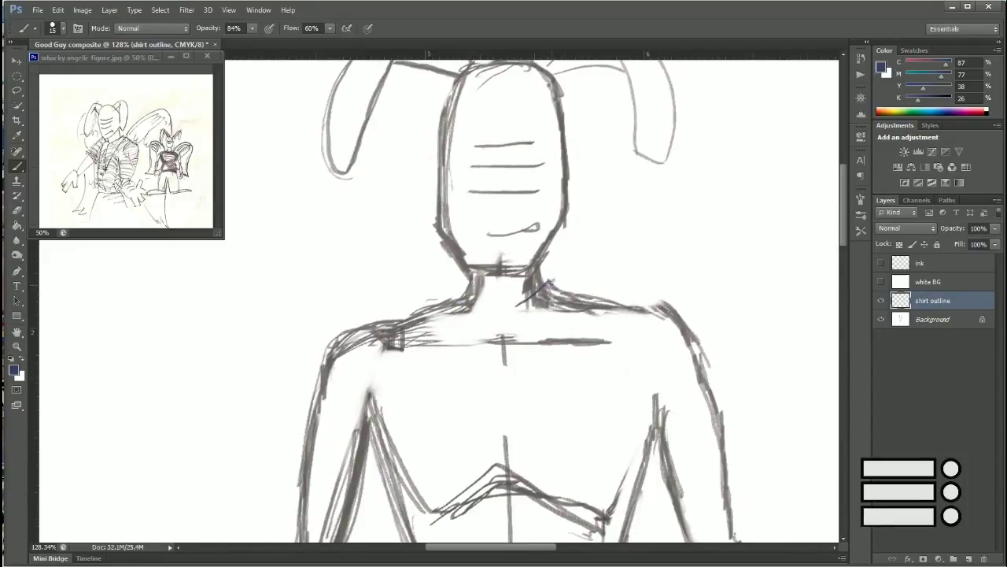
left_click_drag(551, 280, 683, 318)
mouse_move(543, 293)
left_mouse_down()
mouse_move(490, 310)
mouse_move(455, 292)
left_mouse_up()
Step: Zoom in on the reference sketch, then extend the blue collar line over the left shoulder
key("z")
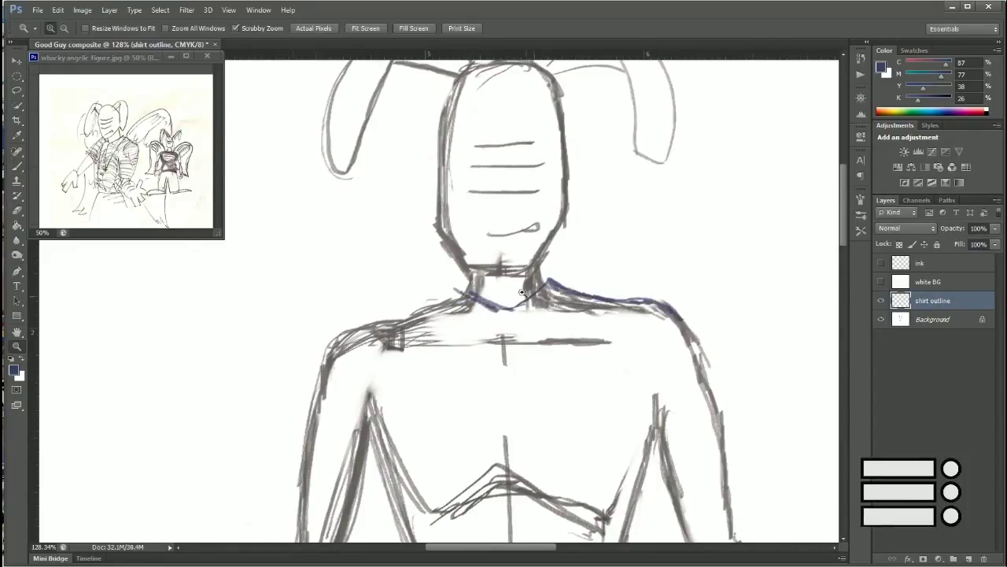
mouse_move(142, 158)
left_mouse_down()
mouse_move(166, 165)
mouse_move(118, 166)
left_mouse_up()
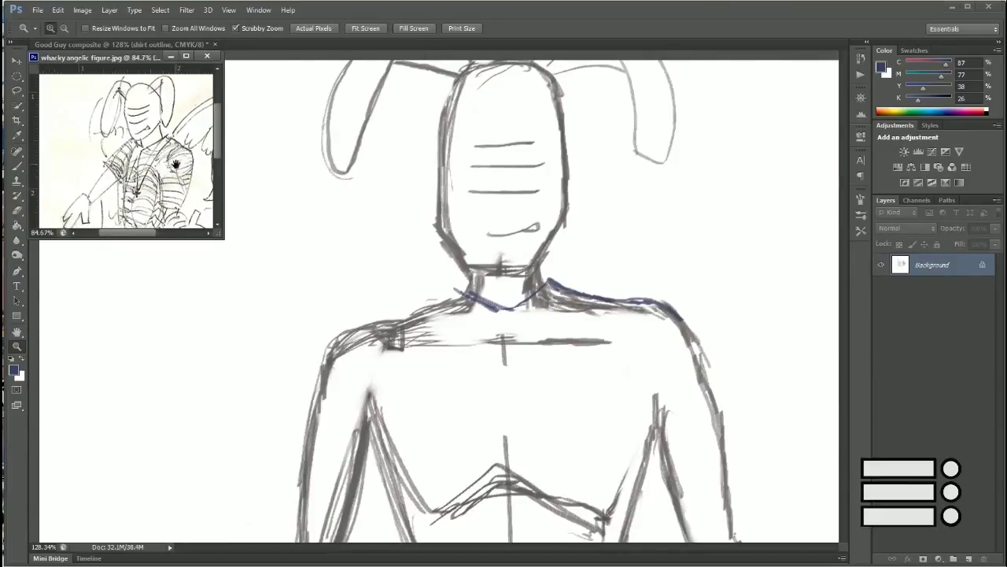
key("b")
left_click(527, 265)
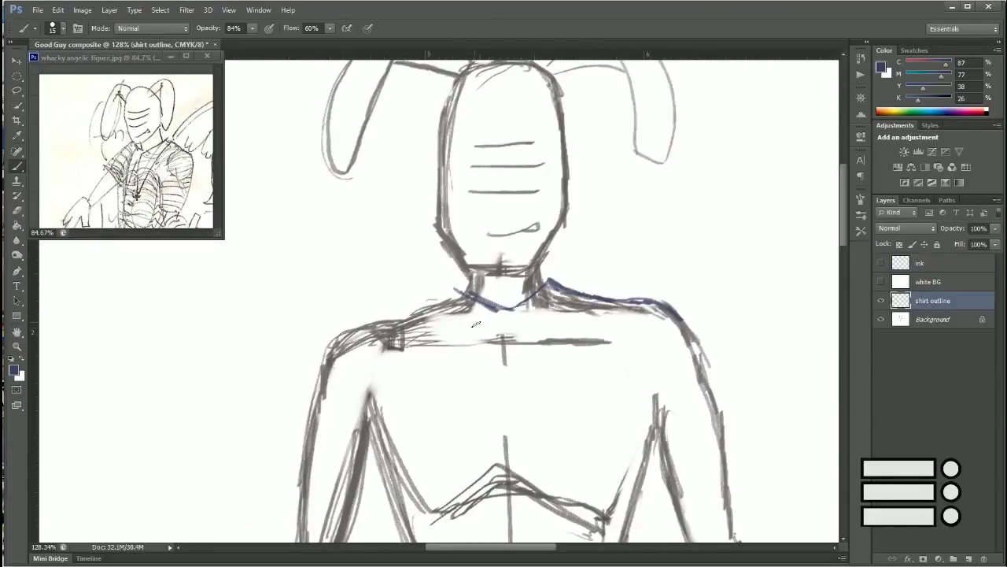
mouse_move(457, 293)
left_mouse_down()
mouse_move(389, 314)
mouse_move(482, 302)
left_mouse_up()
Step: Set the foreground to red and erase the blue shoulder stroke and the neck scribble
left_click(881, 68)
left_click(656, 207)
left_click(825, 152)
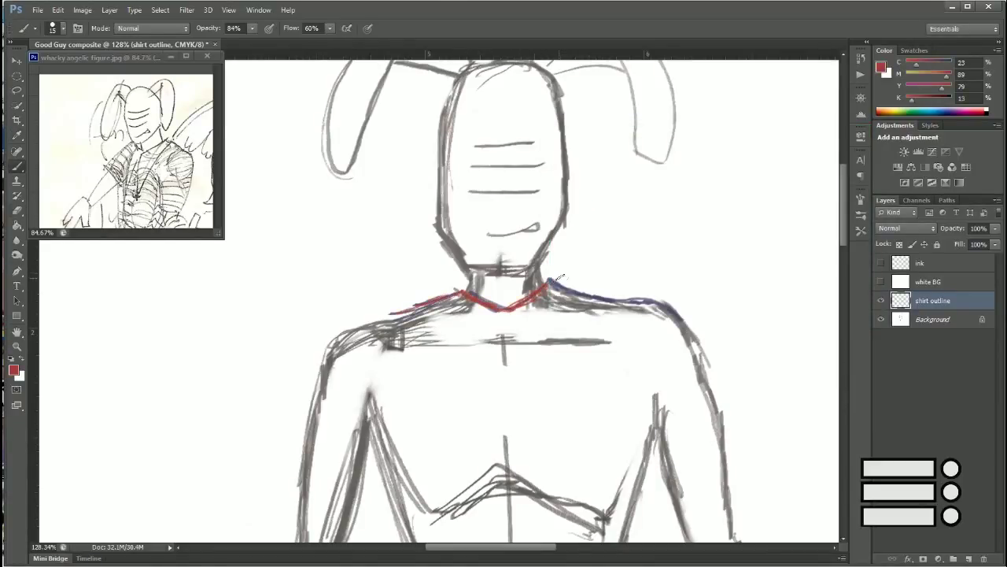
key("e")
mouse_move(559, 280)
left_mouse_down()
mouse_move(568, 294)
mouse_move(682, 306)
mouse_move(406, 309)
left_mouse_up()
key("alt+bracketleft")
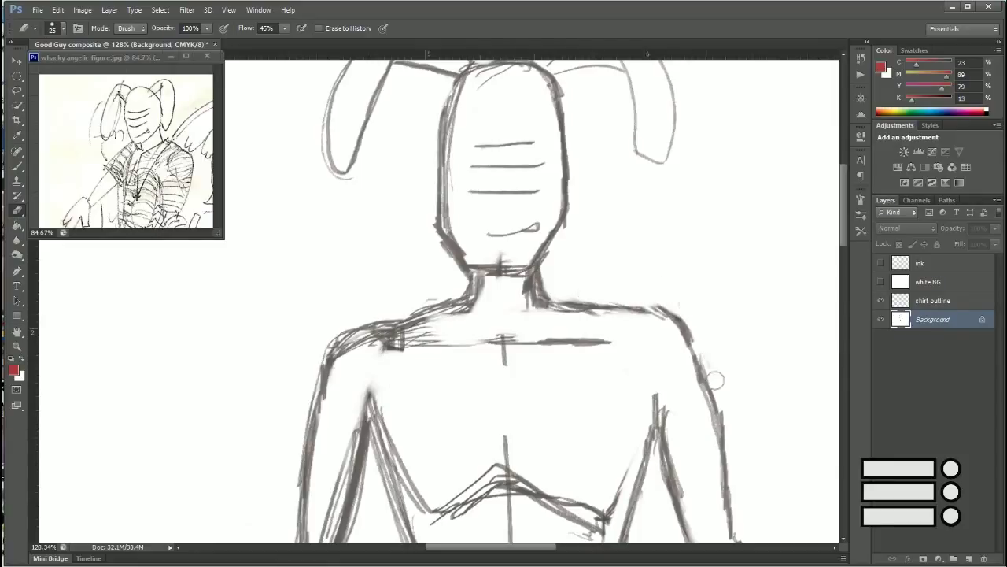
left_click_drag(507, 260, 483, 260)
key("alt+bracketright")
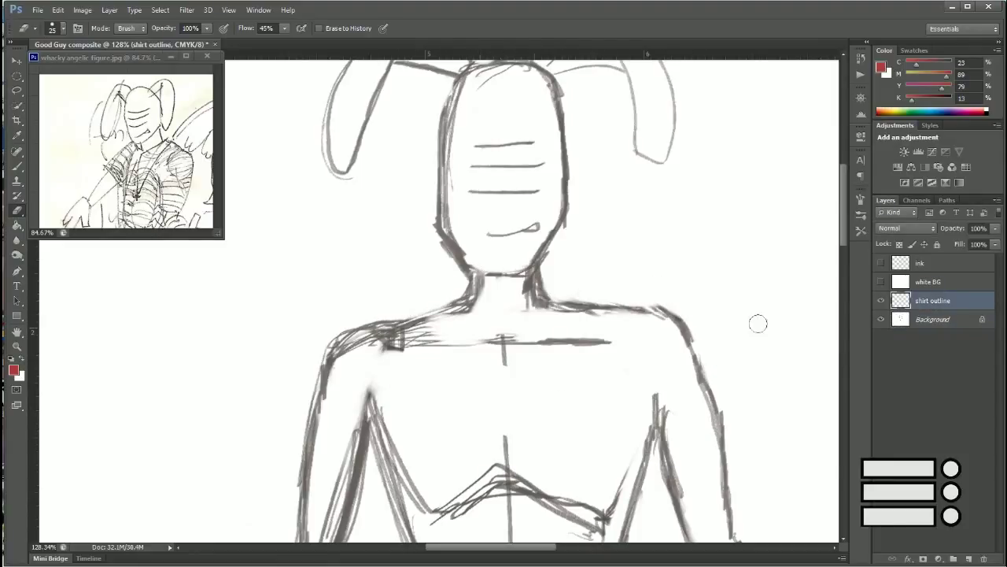
Step: Outline the collar, both shoulders, sleeves and inner arms in red
key("b")
left_click_drag(456, 300, 721, 451)
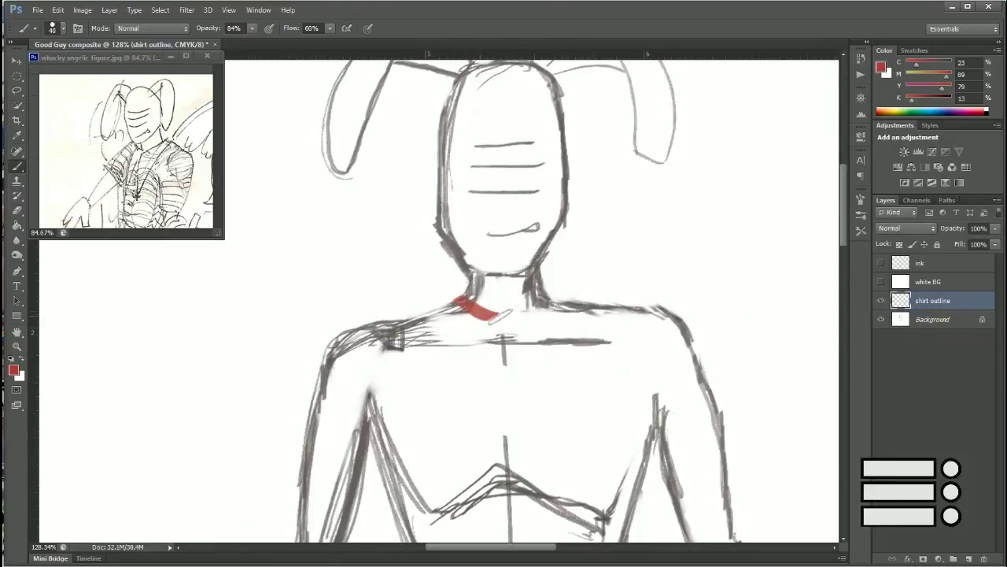
mouse_move(459, 302)
left_mouse_down()
mouse_move(338, 360)
mouse_move(304, 450)
mouse_move(342, 466)
mouse_move(366, 420)
mouse_move(403, 519)
left_mouse_up()
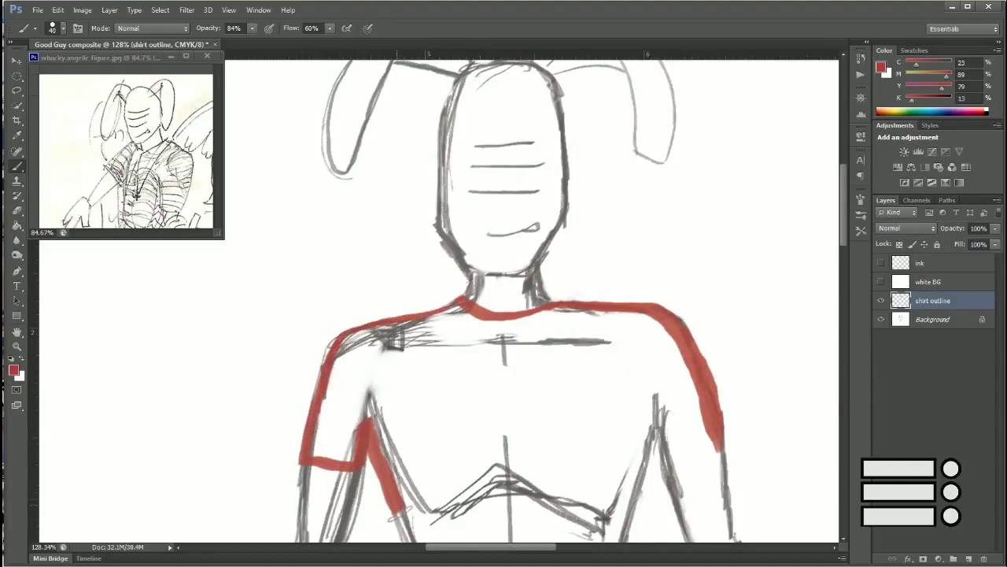
mouse_move(667, 463)
left_mouse_down()
mouse_move(597, 314)
mouse_move(650, 302)
left_mouse_up()
mouse_move(582, 293)
left_mouse_down()
mouse_move(529, 478)
mouse_move(498, 320)
mouse_move(518, 417)
left_mouse_up()
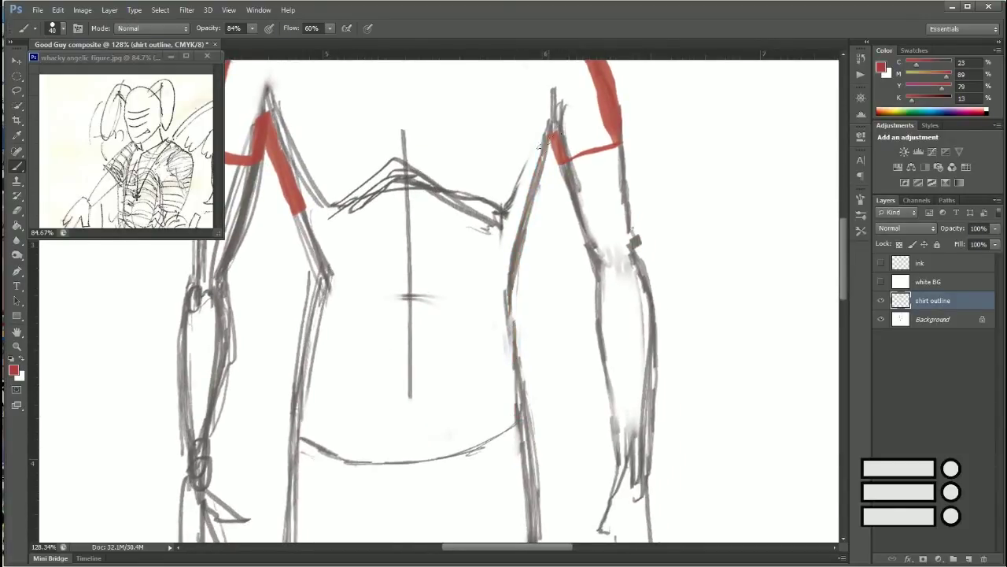
key("ctrl+z")
mouse_move(550, 130)
left_mouse_down()
mouse_move(534, 197)
mouse_move(523, 417)
mouse_move(405, 461)
mouse_move(288, 434)
left_mouse_up()
Step: Outline the shirt sides and hem in red and add second bands on both sleeves
mouse_move(285, 206)
left_mouse_down()
mouse_move(309, 264)
mouse_move(292, 429)
left_mouse_up()
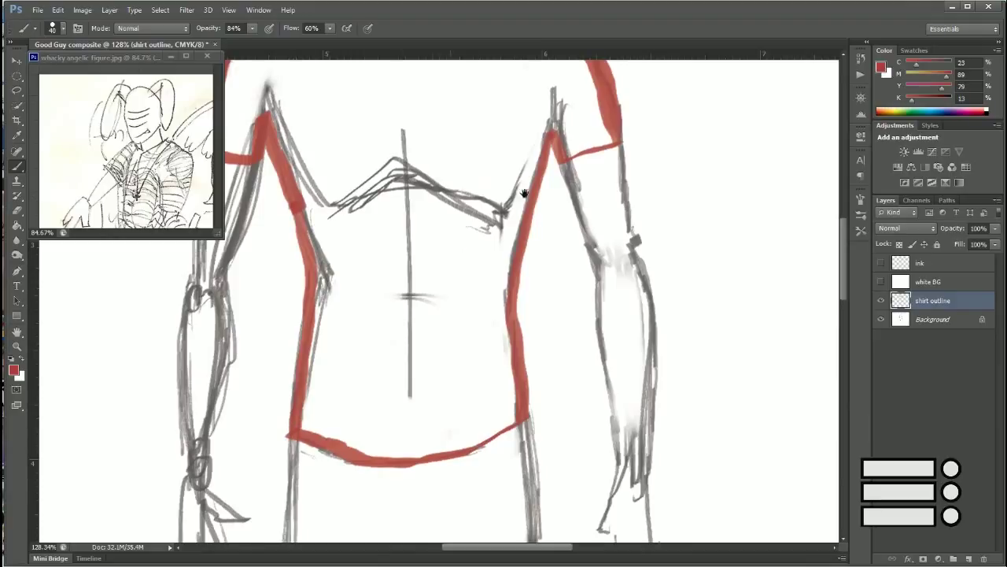
left_click_drag(524, 191, 570, 274)
left_click_drag(234, 272, 296, 272)
left_click_drag(665, 250, 611, 266)
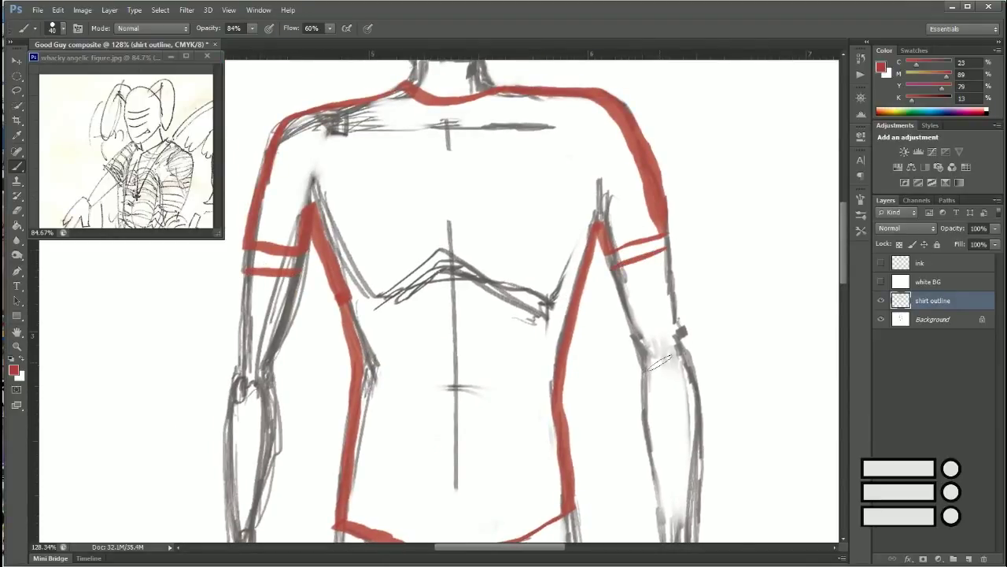
Step: Fill the shirt solid red with the Paint Bucket and set the layer opacity to 69%
key("g")
left_click(536, 223)
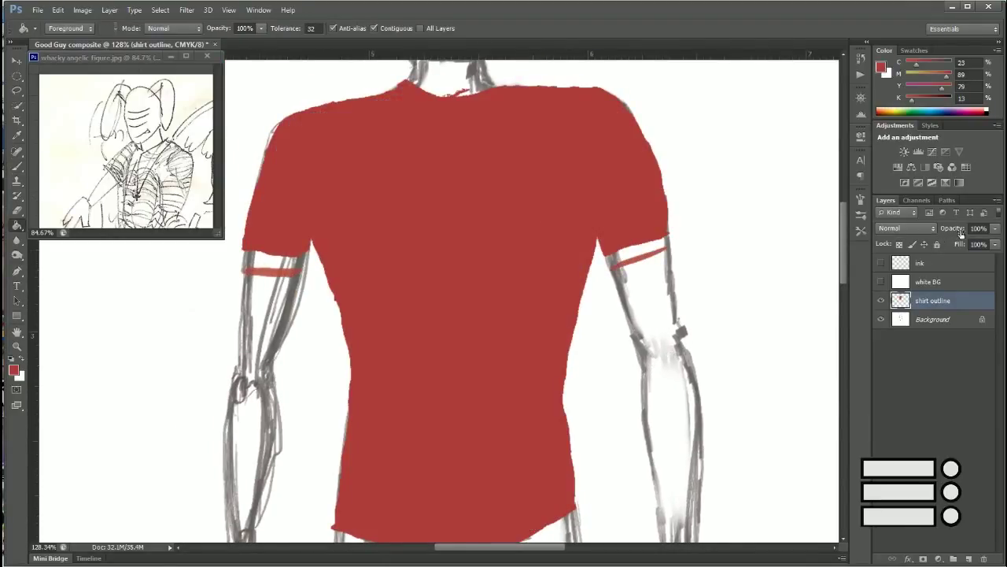
left_click_drag(961, 234, 936, 234)
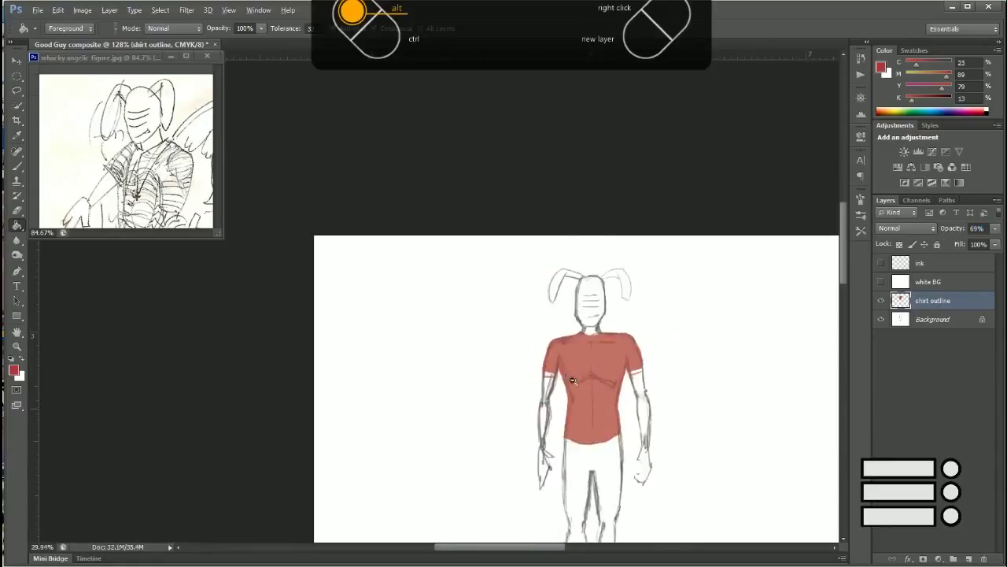
left_click_drag(695, 333, 613, 349)
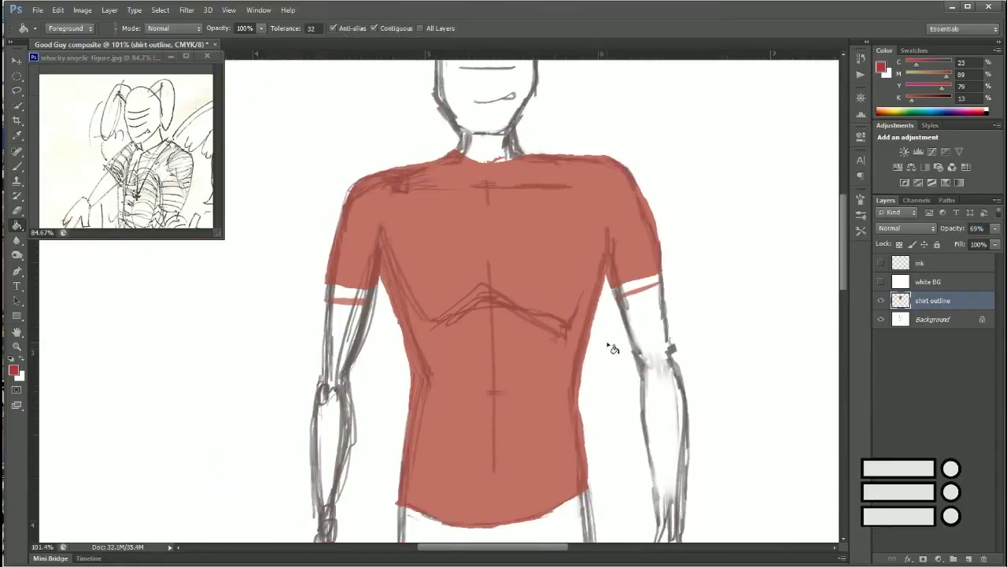
key("l")
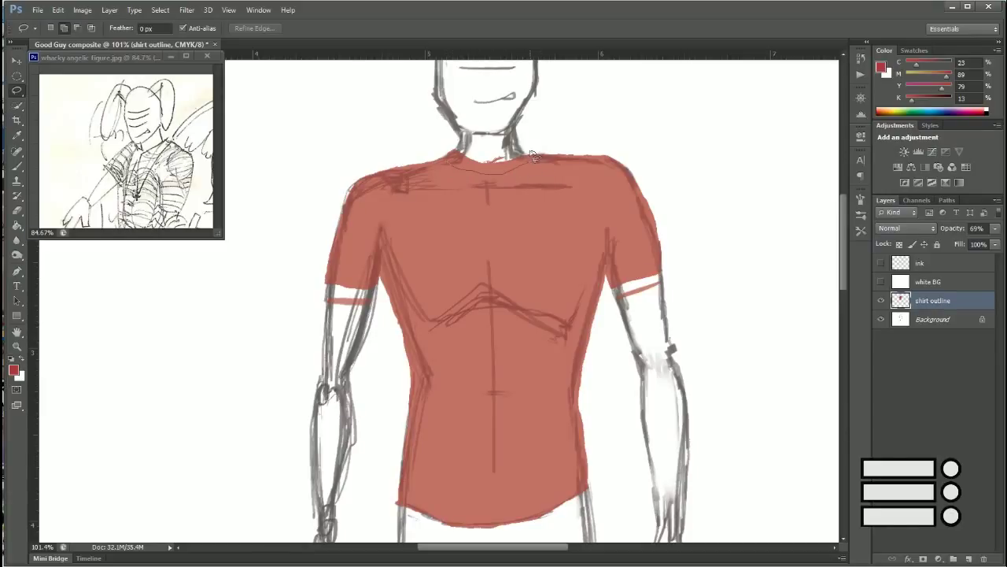
Step: Try filling a neckline band with black, then undo it and clear the selection
left_click_drag(478, 164, 447, 153)
key("g")
key("d")
left_click(504, 164)
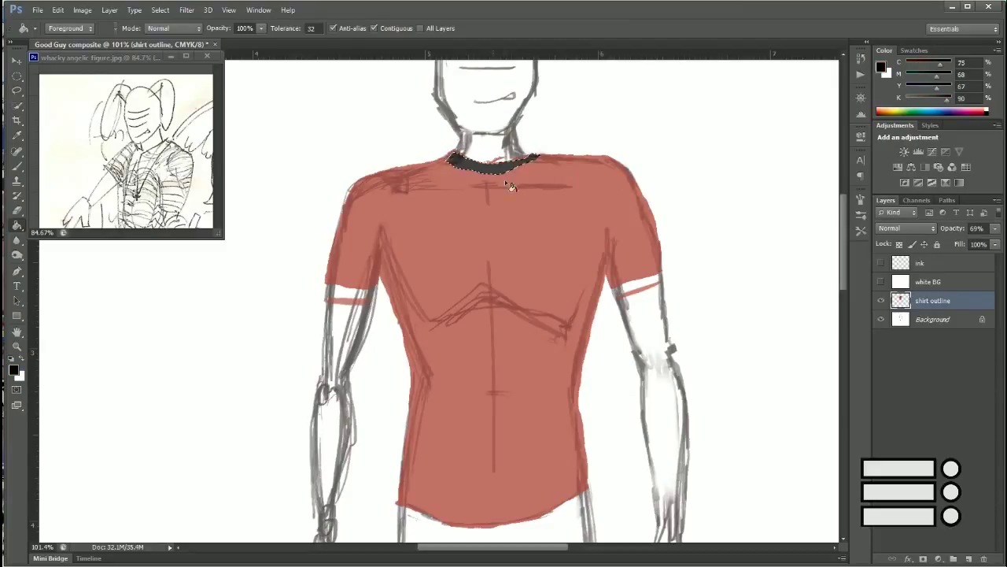
key("l")
key("ctrl+d")
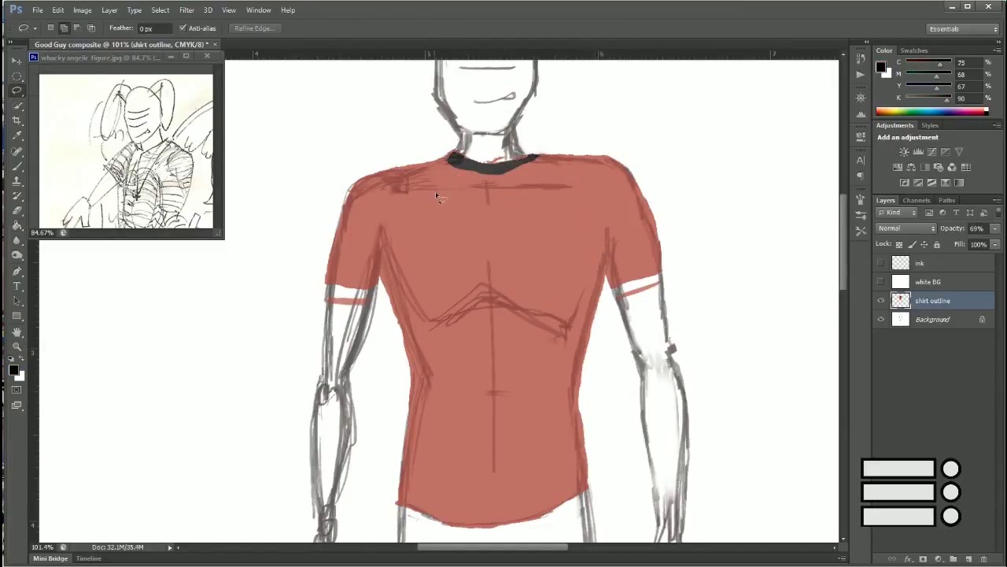
key("ctrl+alt+z")
key("ctrl+alt+z")
key("ctrl+d")
key("e")
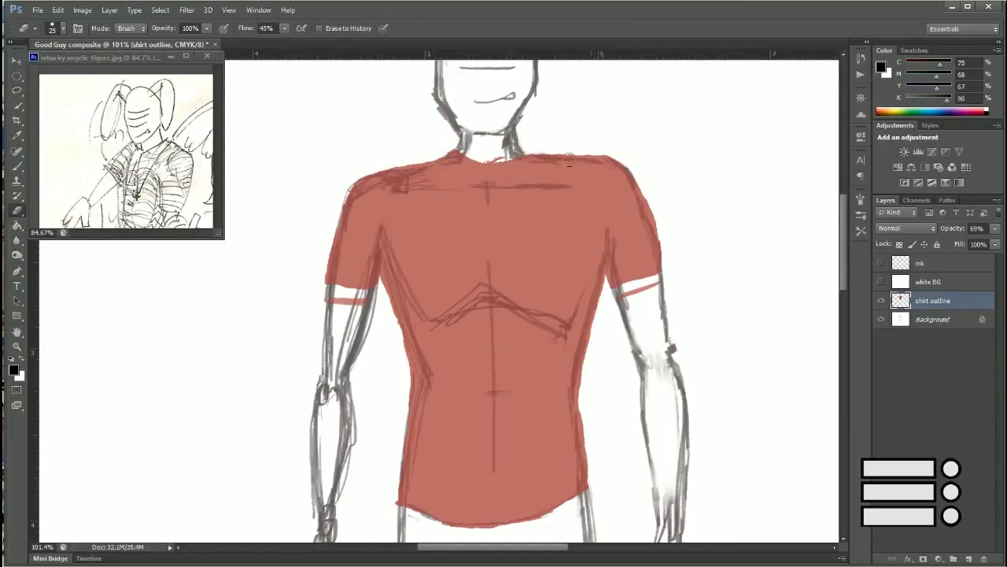
key("alt+bracketleft")
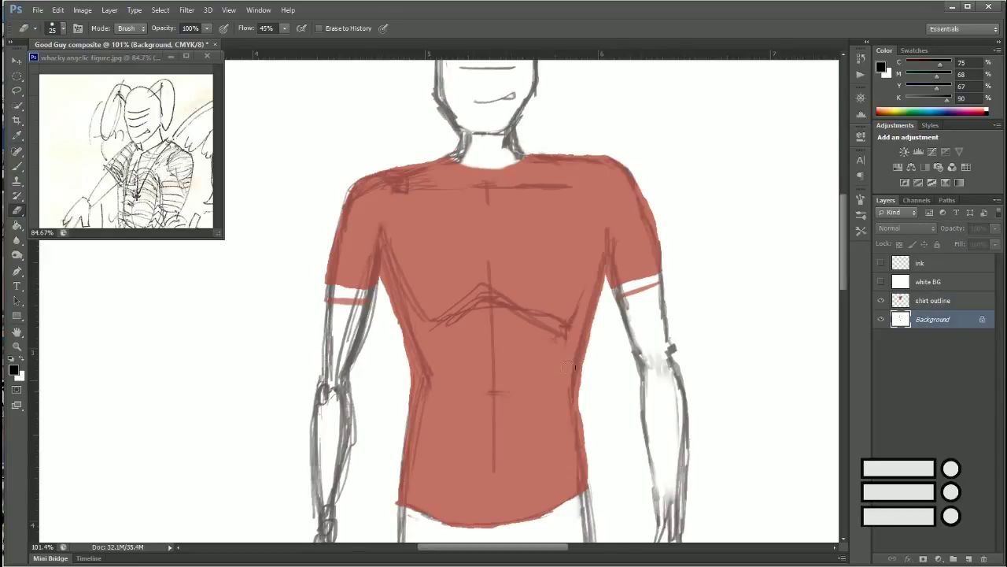
key("alt+bracketright")
key("l")
Step: Lasso several thin horizontal stripe bands across the upper chest
left_click_drag(395, 209, 572, 208)
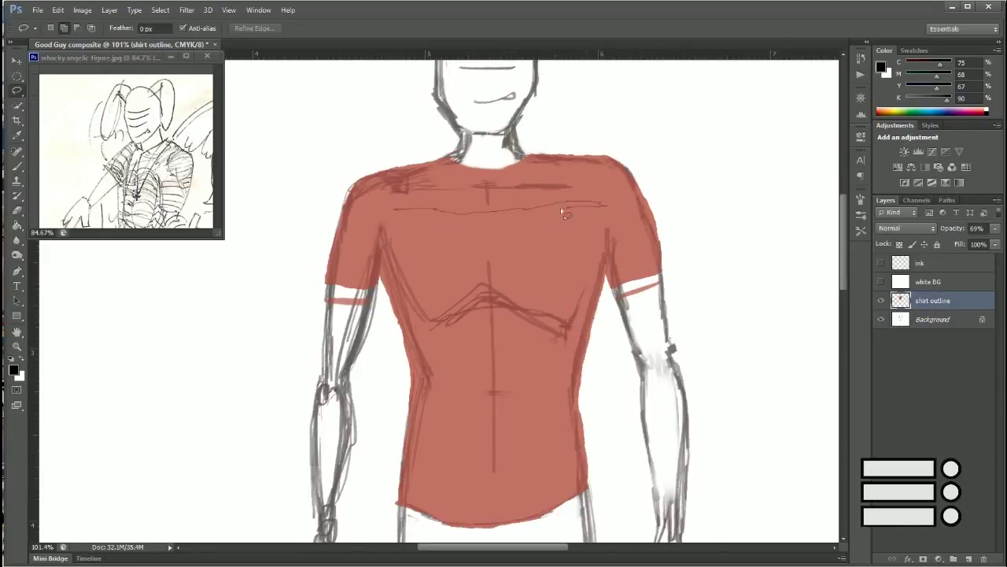
left_click_drag(406, 223, 488, 240)
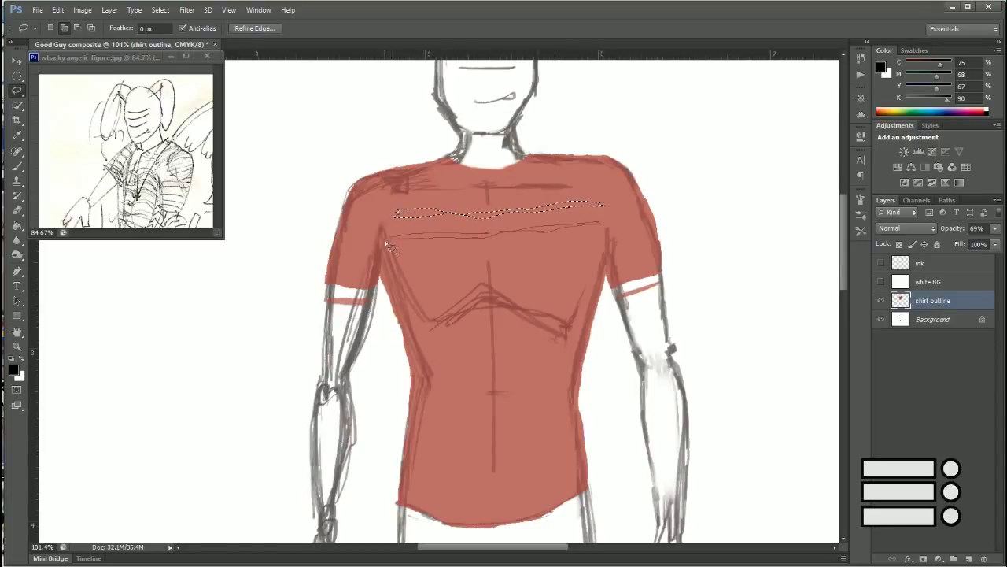
left_click_drag(391, 246, 388, 239)
left_click_drag(484, 246, 483, 252)
left_click_drag(501, 248, 598, 250)
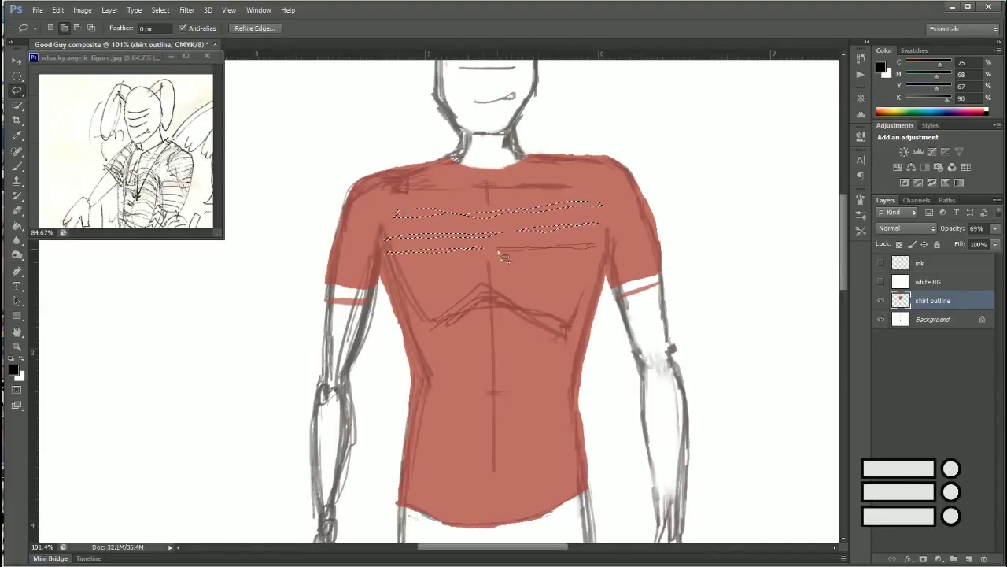
left_click_drag(494, 259, 600, 262)
left_click_drag(496, 270, 492, 261)
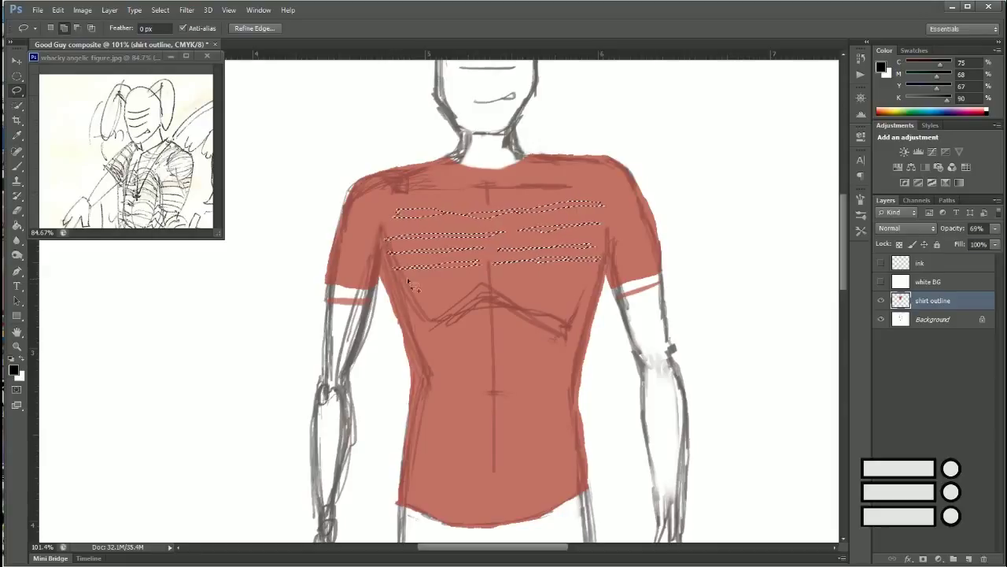
left_click_drag(391, 268, 519, 285)
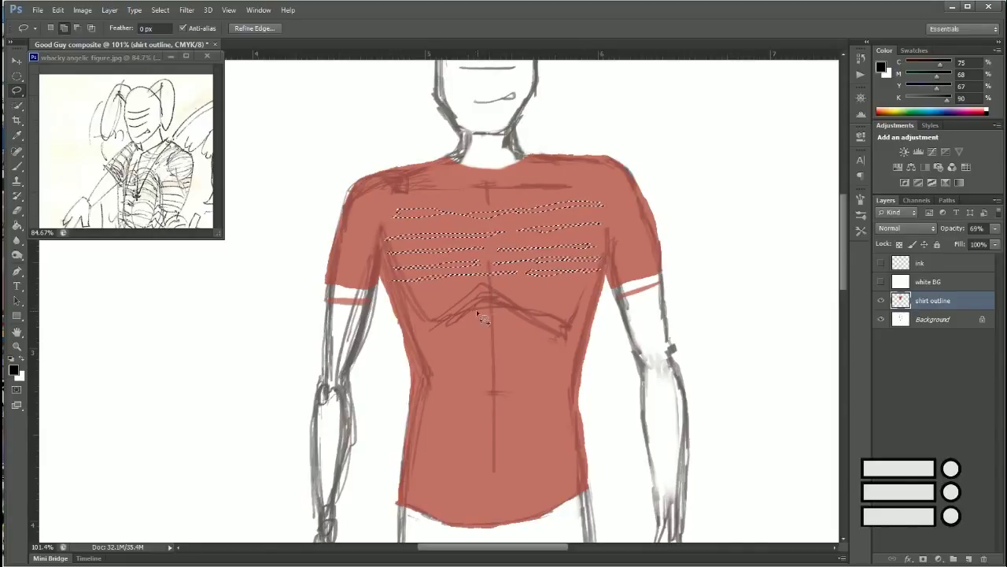
Step: Add stripe bands on the lower chest, the shirt's left edge and the right shoulder
left_click_drag(586, 277, 527, 275)
left_click_drag(601, 291, 409, 313)
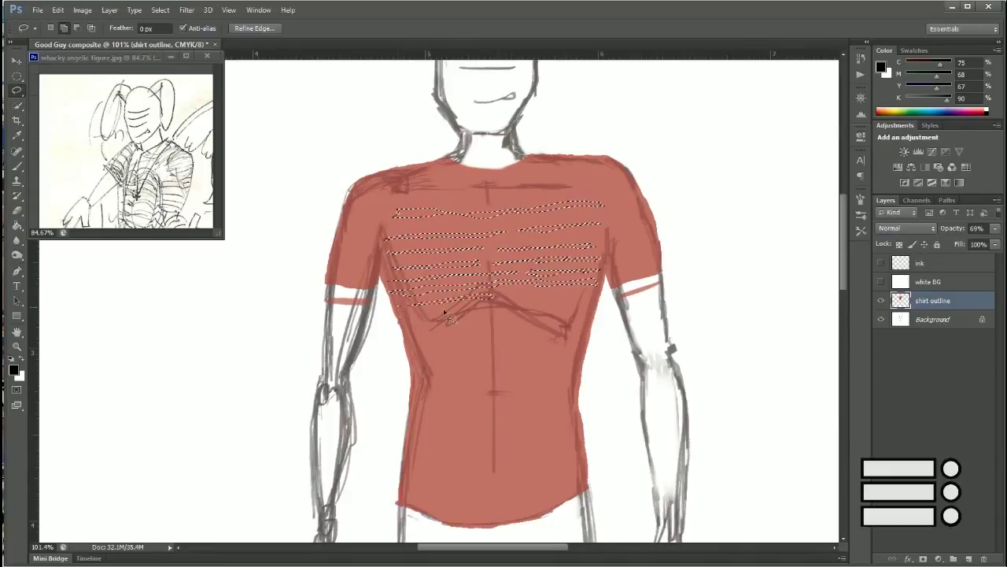
left_click_drag(488, 299, 472, 315)
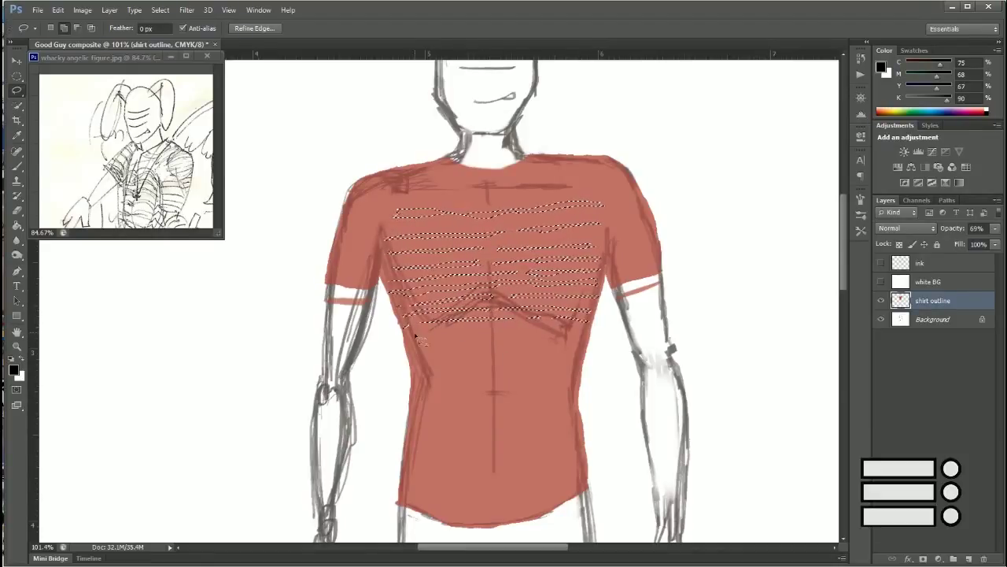
mouse_move(470, 327)
left_mouse_down()
mouse_move(543, 334)
mouse_move(489, 354)
left_mouse_up()
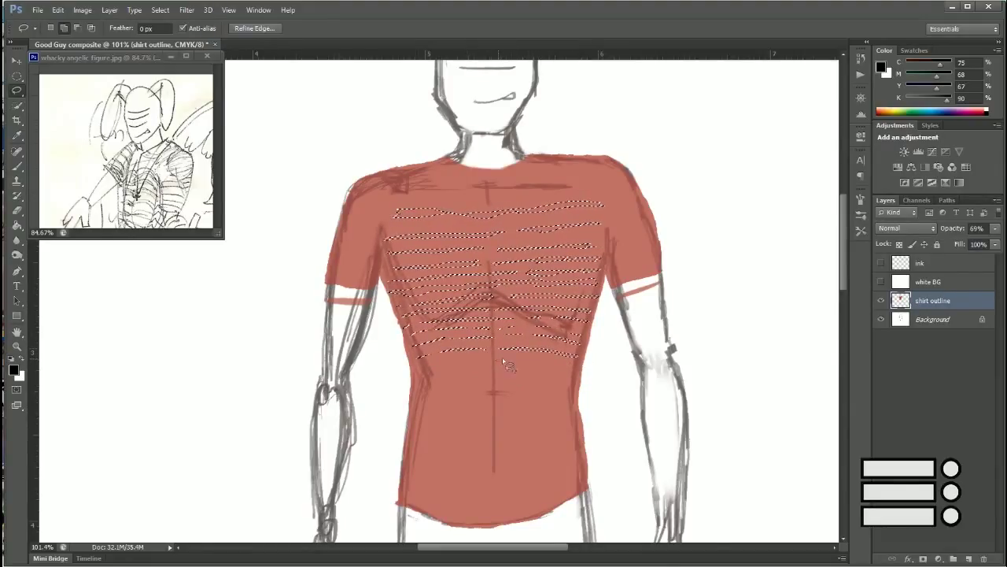
left_click_drag(429, 376, 487, 384)
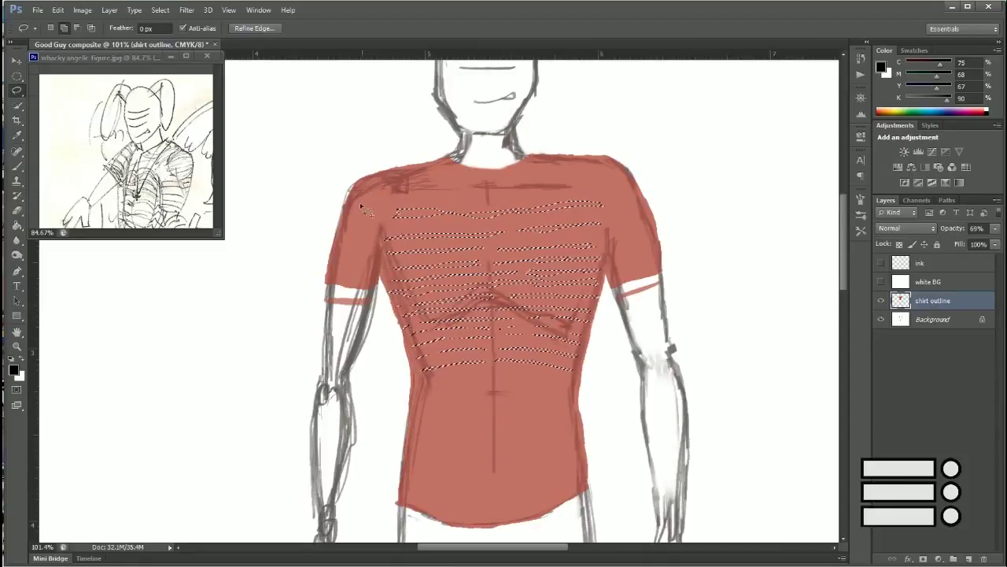
left_click_drag(362, 207, 347, 206)
mouse_move(634, 197)
left_mouse_down()
mouse_move(612, 208)
mouse_move(658, 237)
left_mouse_up()
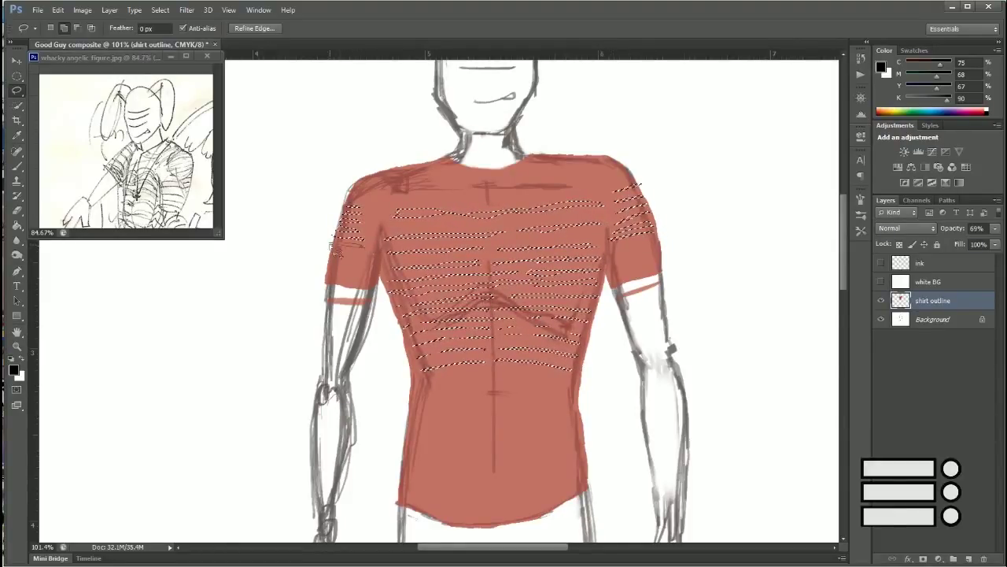
Step: Brush yellow over the selected stripe bands on the chest and sleeves, then deselect
key("b")
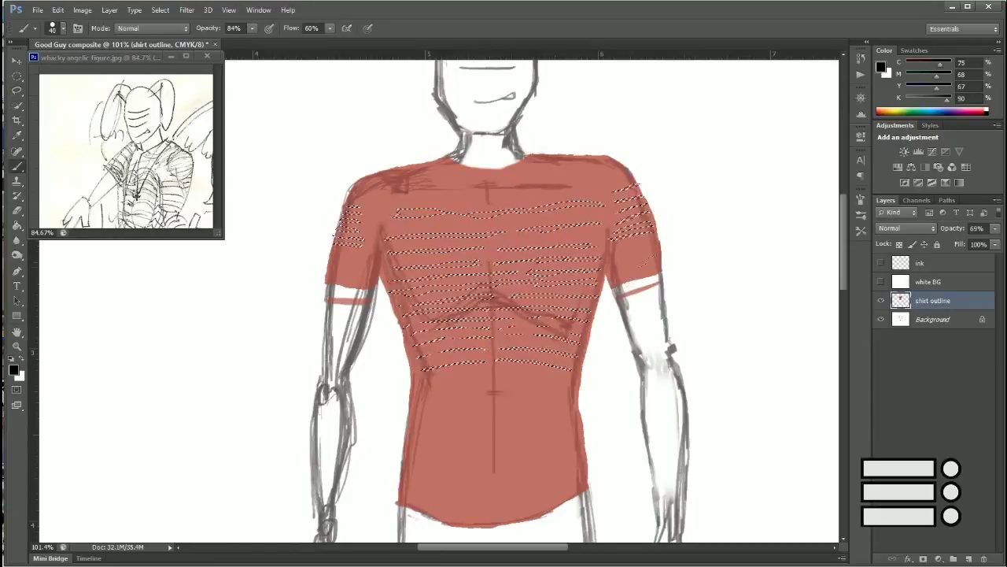
mouse_move(350, 209)
left_mouse_down()
mouse_move(324, 240)
mouse_move(343, 236)
left_mouse_up()
key("bracketright")
key("bracketright")
key("bracketright")
left_click_drag(610, 225, 654, 236)
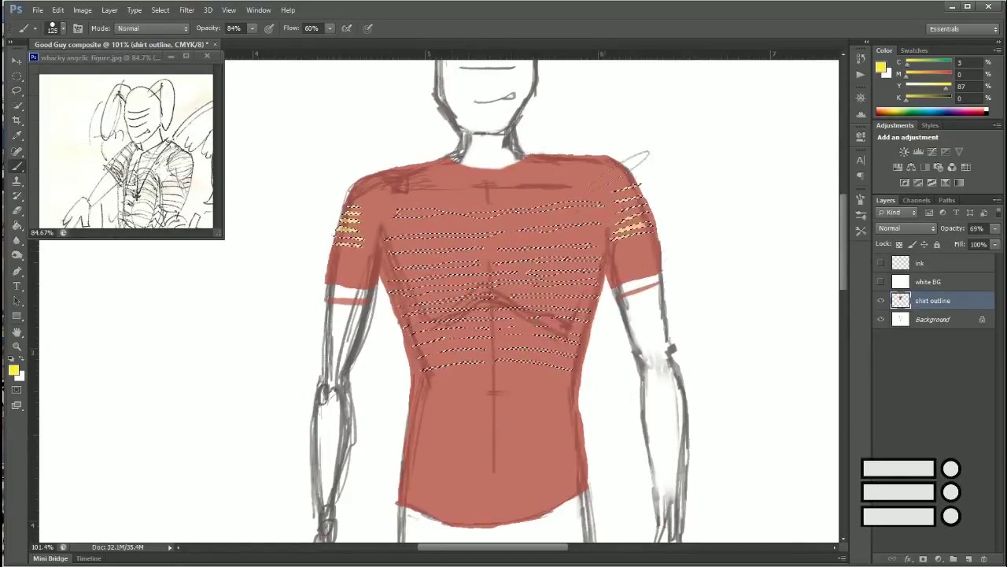
left_click_drag(472, 208, 598, 252)
left_click_drag(393, 291, 480, 263)
key("ctrl+d")
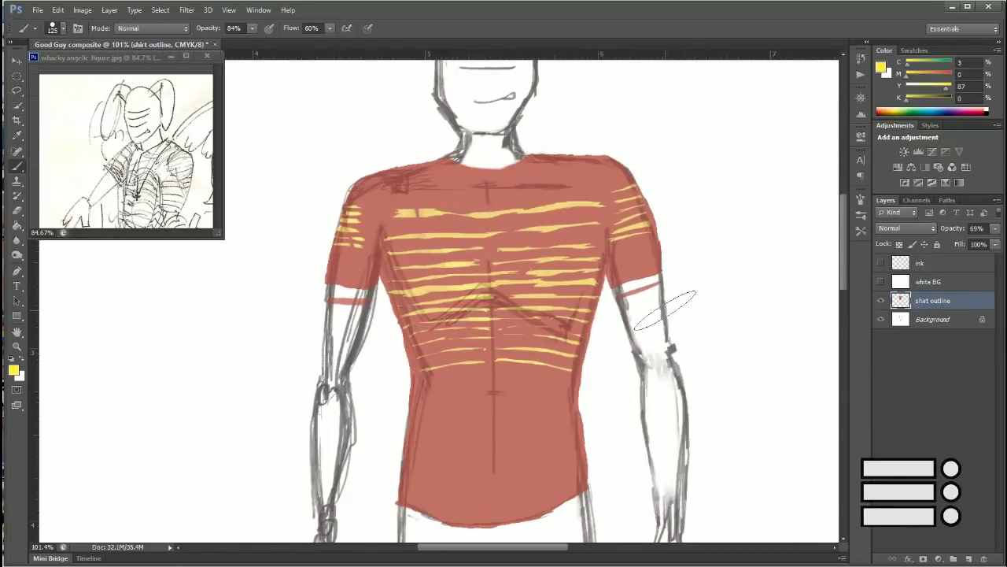
Step: Shrink the brush, swap colours, and lasso both sleeve cuff bands
key("bracketleft")
key("bracketleft")
key("bracketleft")
key("x")
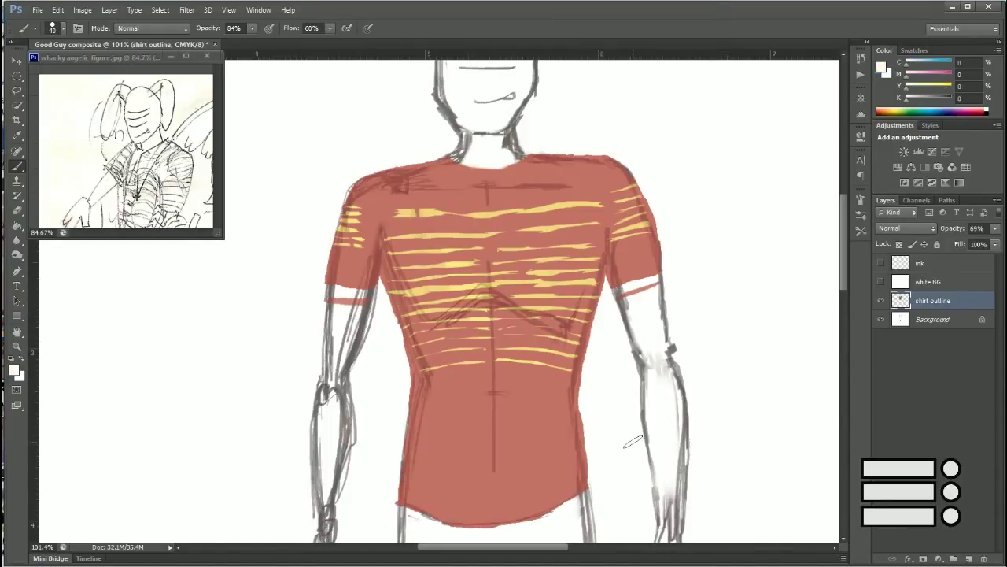
scroll(634, 442, "down", 3)
mouse_move(606, 434)
left_mouse_down()
mouse_move(605, 335)
mouse_move(582, 227)
left_mouse_up()
left_click_drag(569, 164, 601, 356)
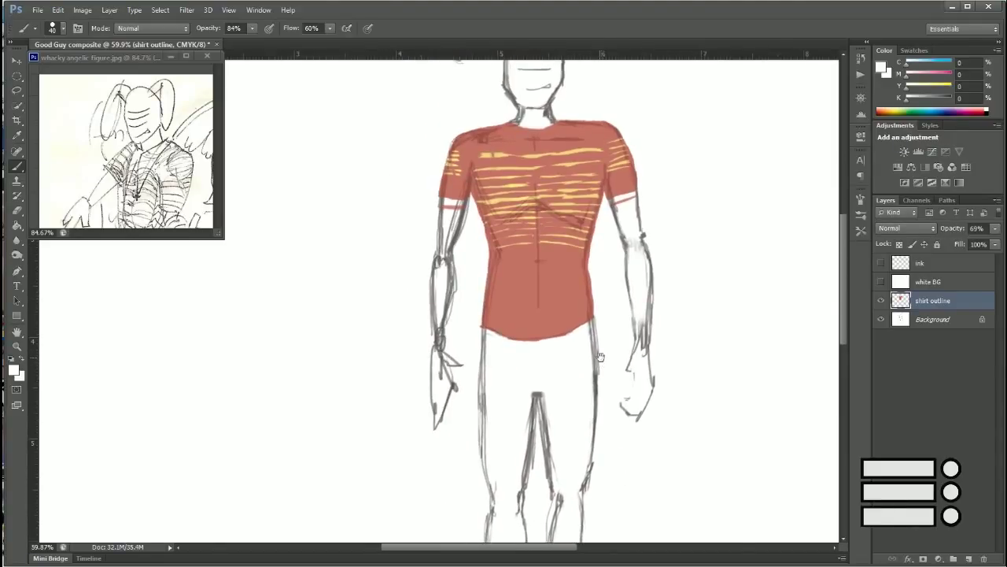
scroll(567, 299, "up", 5)
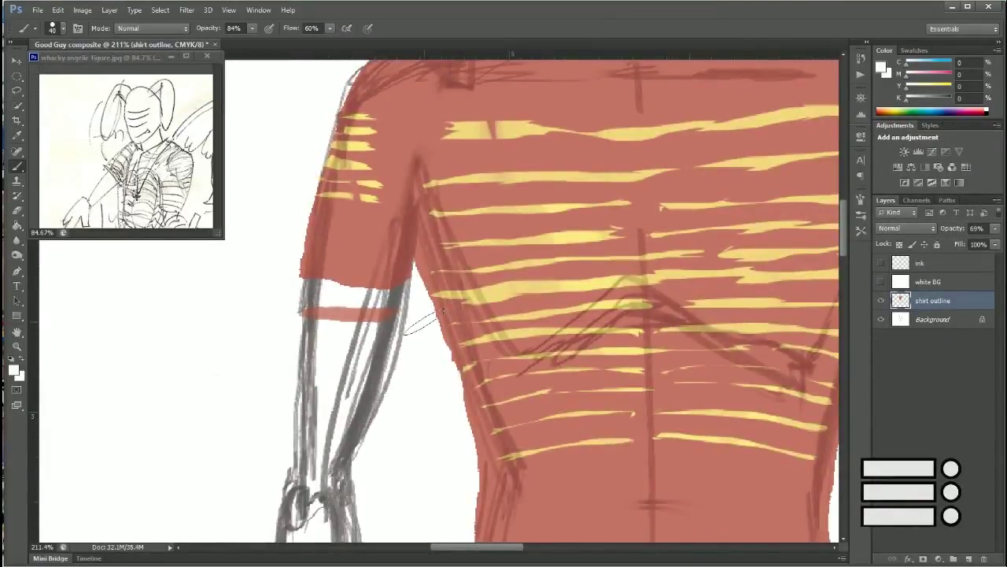
key("l")
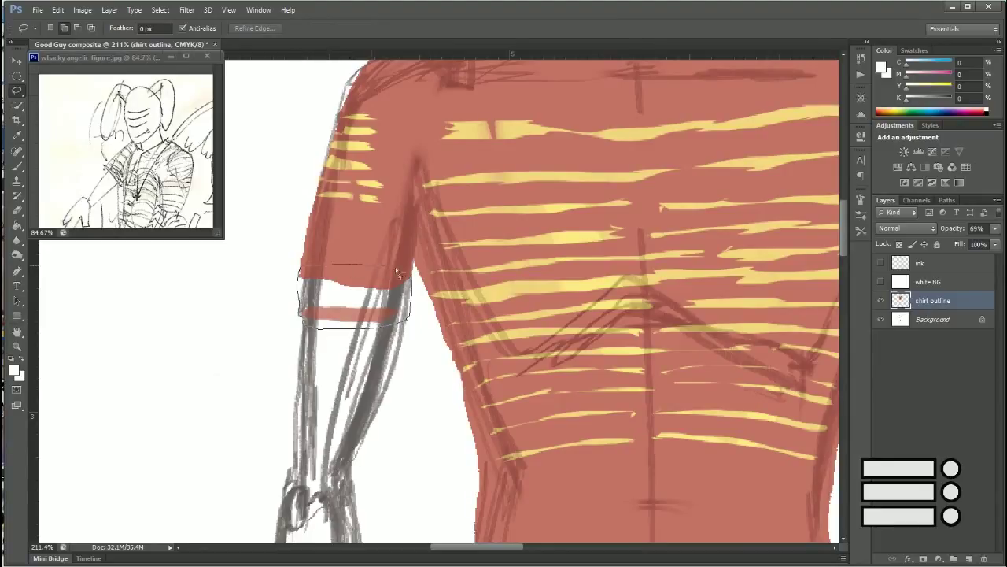
left_click_drag(399, 272, 398, 272)
scroll(525, 301, "right", 5)
left_click_drag(518, 274, 419, 312)
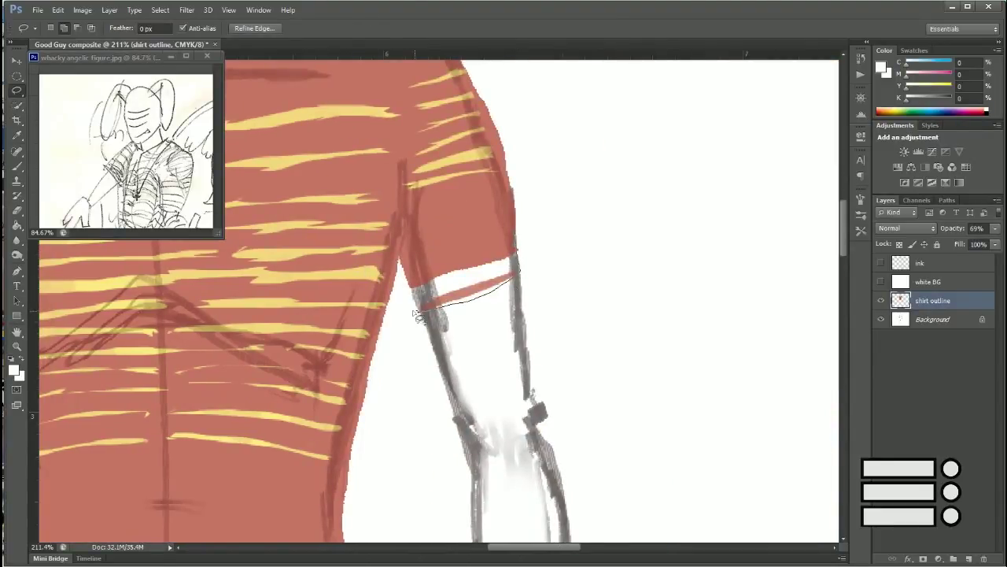
left_click(517, 235)
Step: Fill the right and left sleeve cuffs red with the Paint Bucket, then deselect
key("g")
left_click(472, 284)
key("ctrl+z")
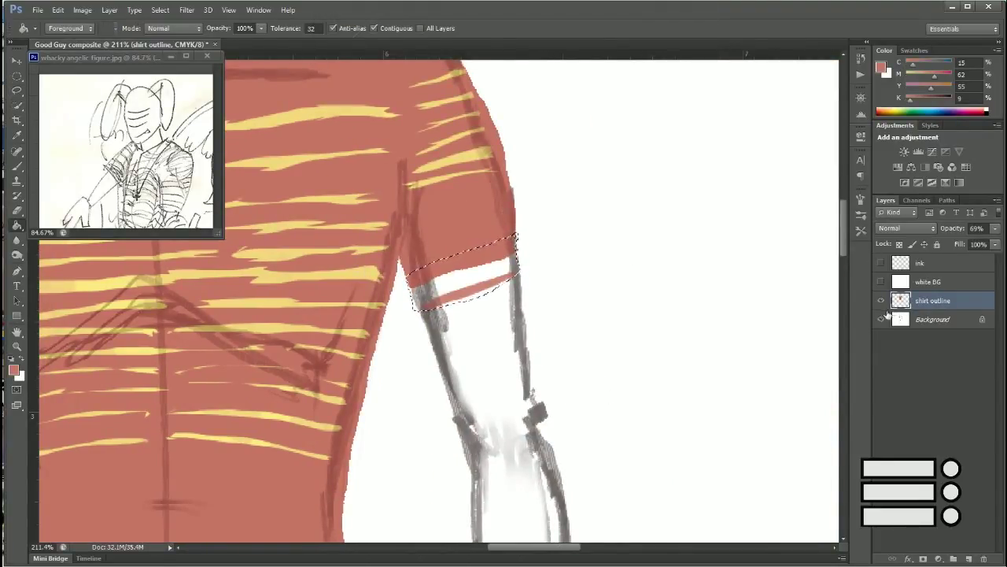
key("0")
left_click(472, 279)
scroll(499, 352, "left", 5)
left_click(389, 303)
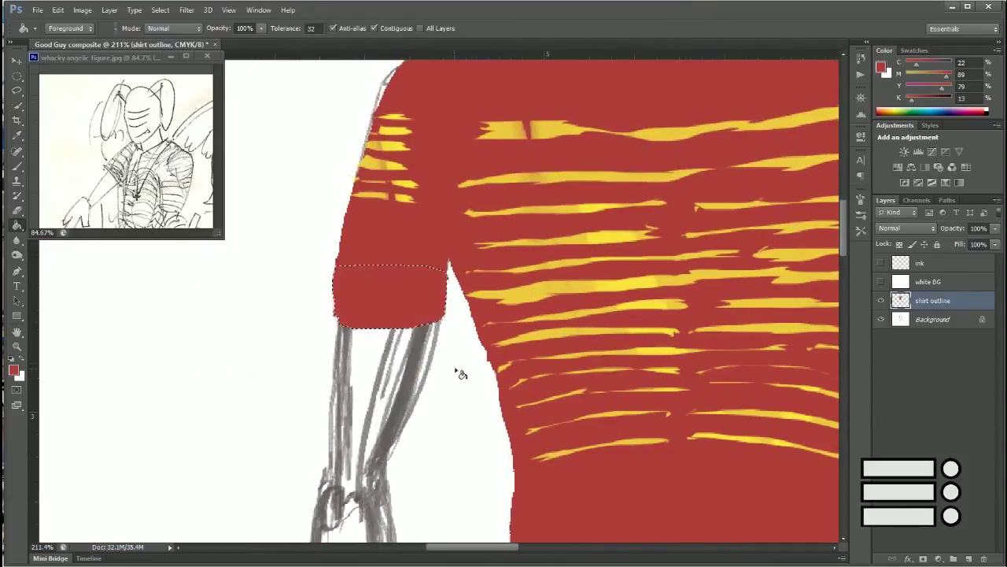
key("ctrl+d")
Step: Compare the shirt layer at 80% opacity, then restore it to 100%
key("8")
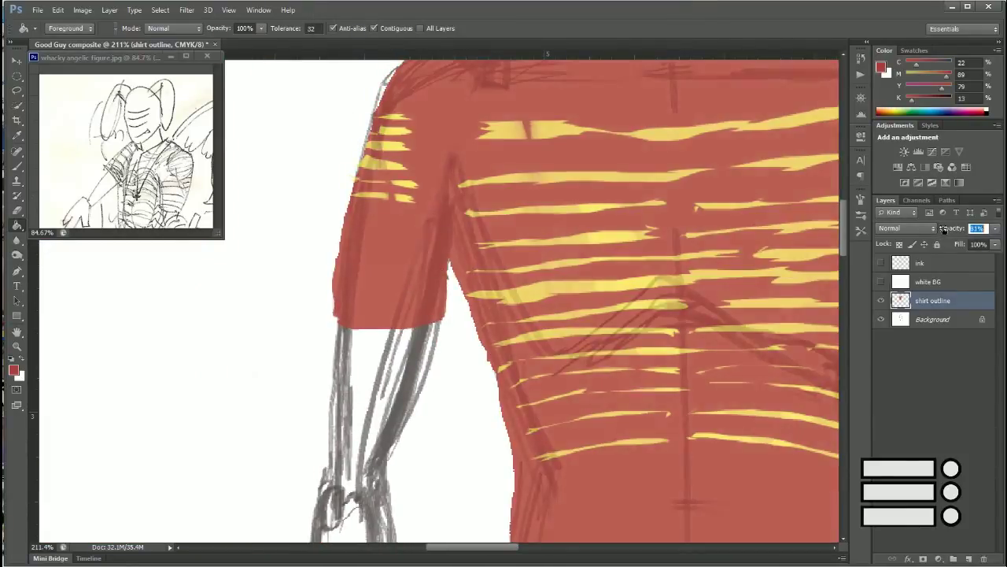
scroll(675, 238, "down", 3)
key("0")
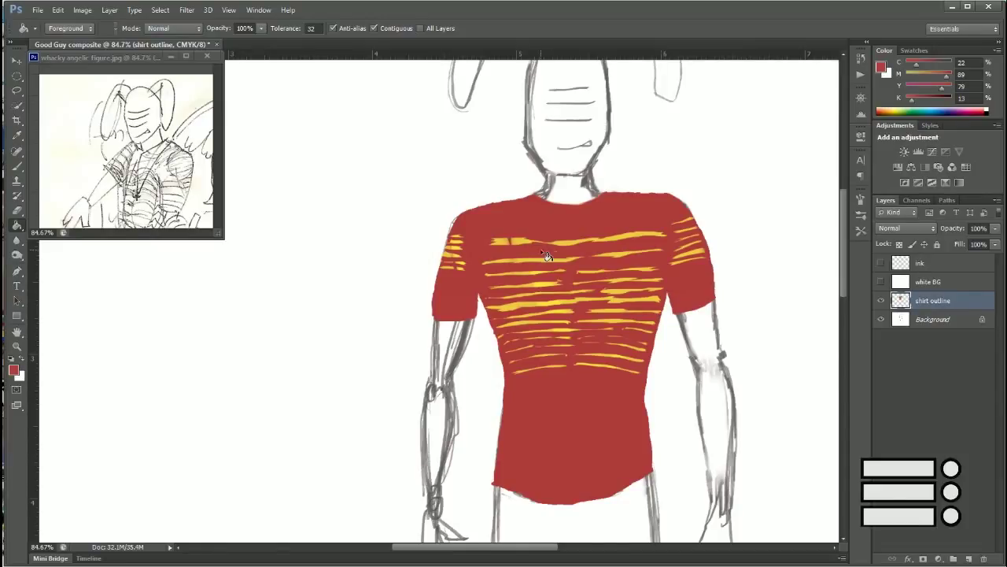
Step: Lasso new stripe bands on the upper chest and both sleeves and fill them yellow
key("l")
mouse_move(596, 231)
left_mouse_down()
mouse_move(537, 236)
mouse_move(665, 215)
mouse_move(598, 214)
left_mouse_up()
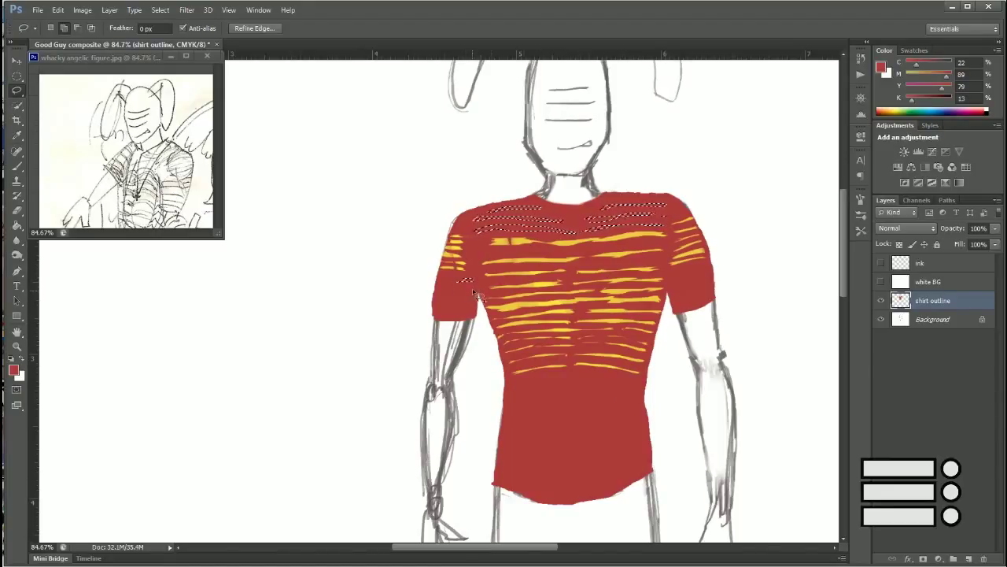
mouse_move(474, 281)
left_mouse_down()
mouse_move(442, 289)
mouse_move(475, 311)
left_mouse_up()
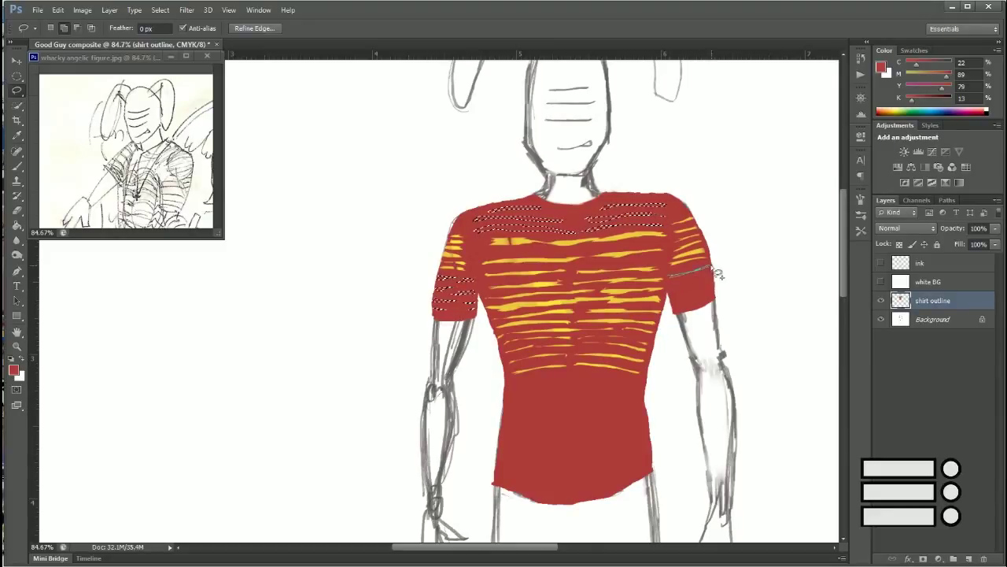
left_click_drag(718, 274, 708, 301)
key("g")
left_click(586, 234, "alt")
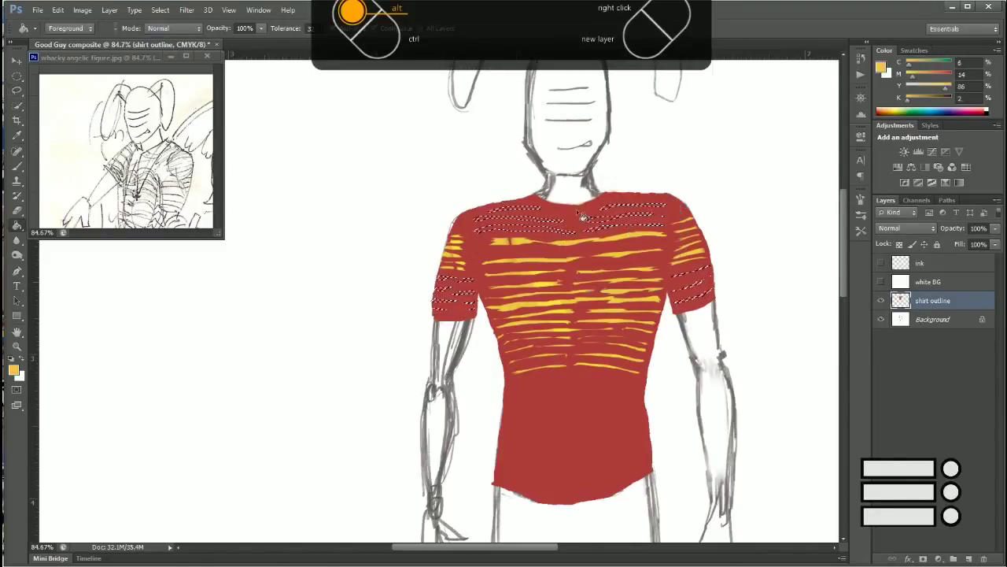
left_click(582, 216)
key("ctrl+d")
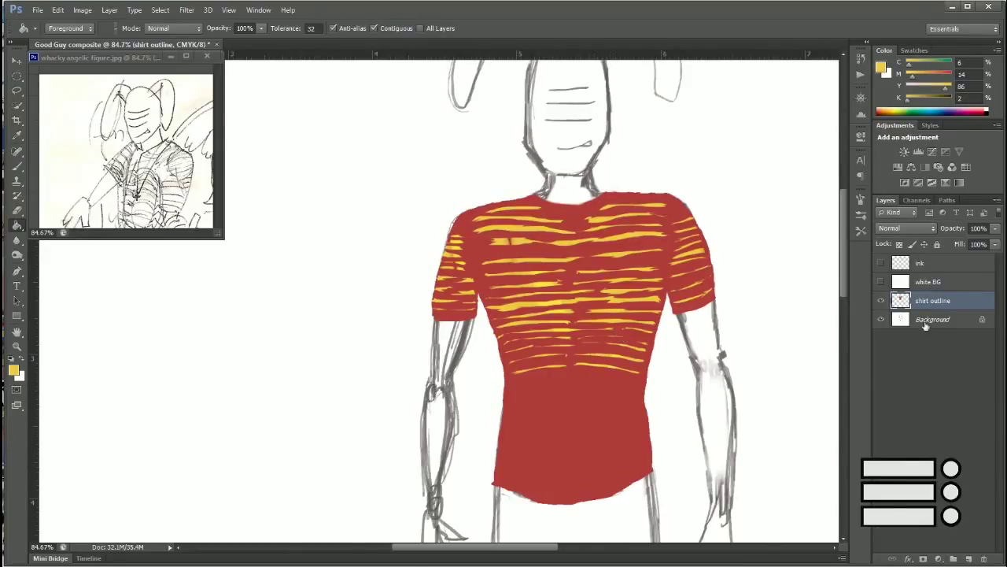
Step: Erase stray sketch strokes along the left shoulder and inner torso on the Background layer
left_click(925, 321)
key("e")
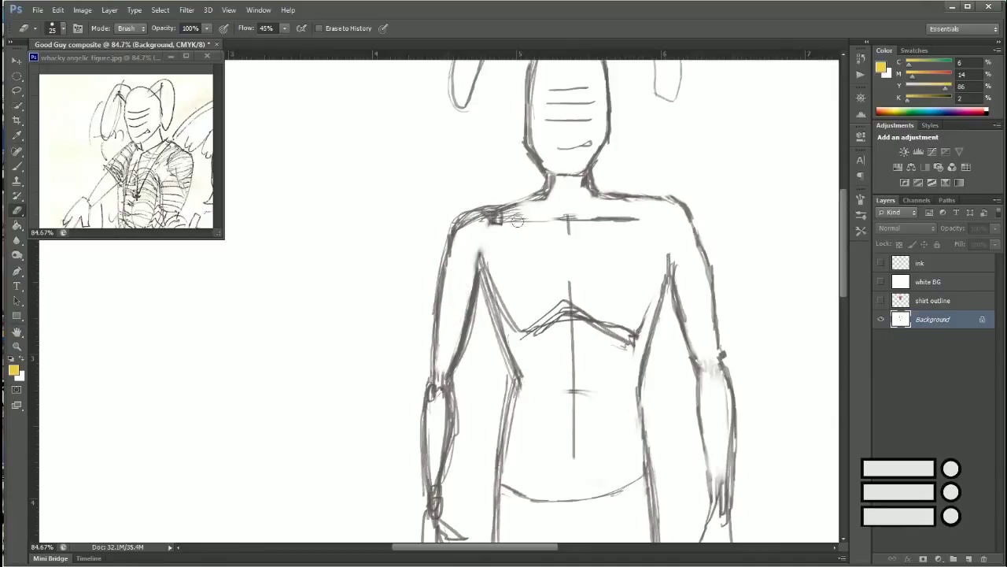
mouse_move(488, 202)
left_mouse_down()
mouse_move(438, 231)
mouse_move(423, 308)
left_mouse_up()
left_click_drag(485, 302, 469, 358)
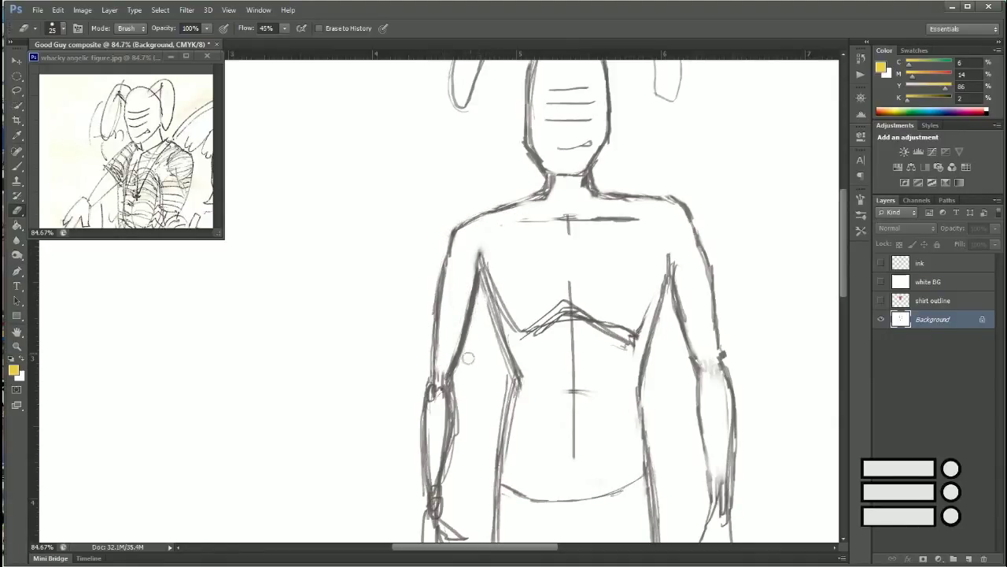
left_click(881, 300)
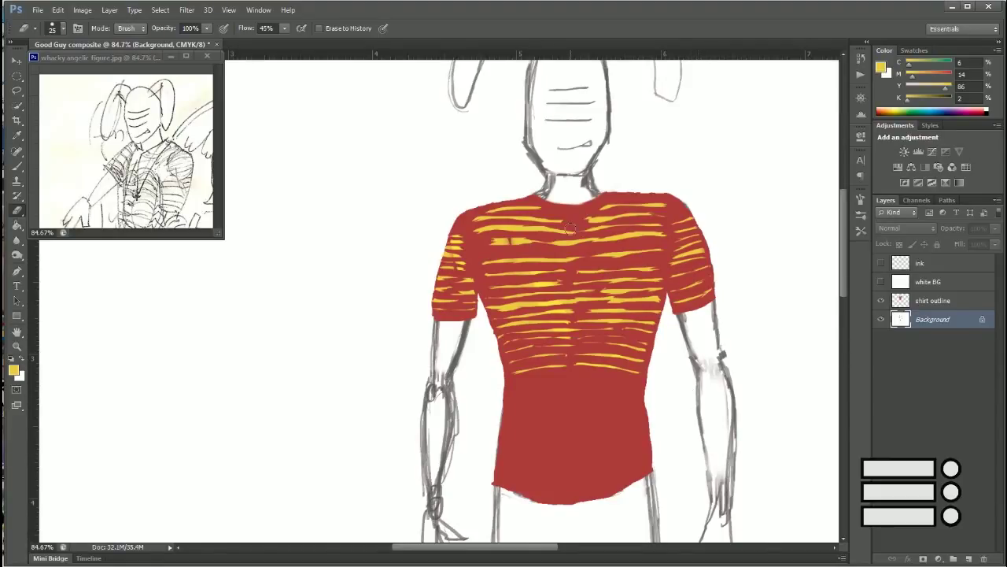
left_click(899, 303)
Step: Lasso four stripe bands across the lower shirt to the hem and fill them yellow
key("l")
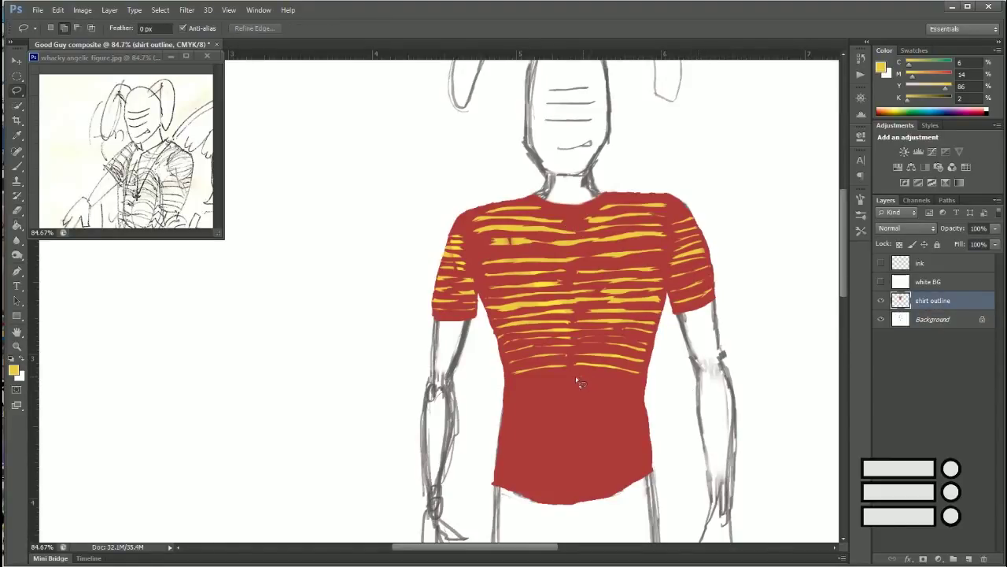
mouse_move(539, 384)
left_mouse_down()
mouse_move(634, 388)
mouse_move(529, 408)
left_mouse_up()
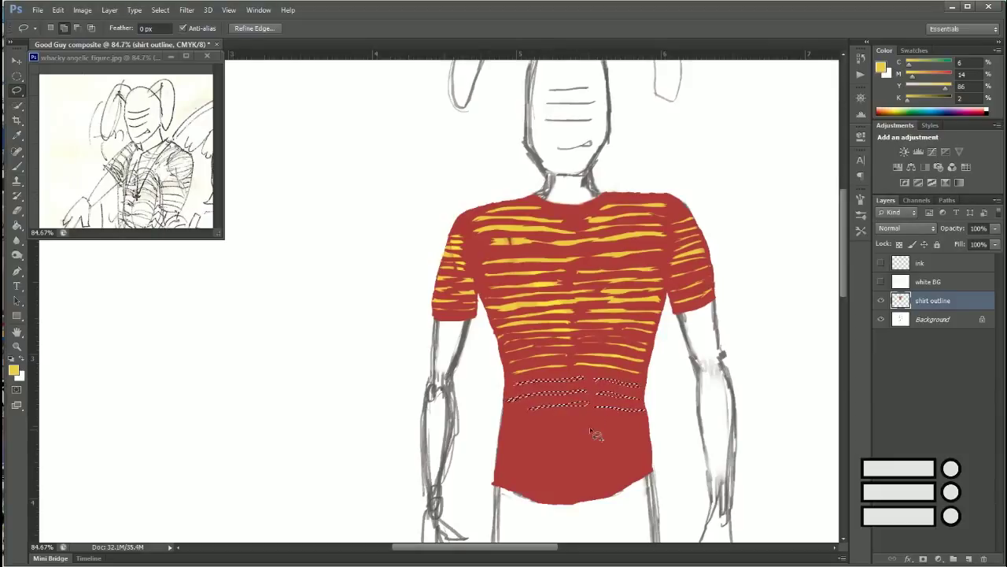
mouse_move(590, 425)
left_mouse_down()
mouse_move(511, 425)
mouse_move(586, 433)
mouse_move(514, 447)
mouse_move(580, 438)
left_mouse_up()
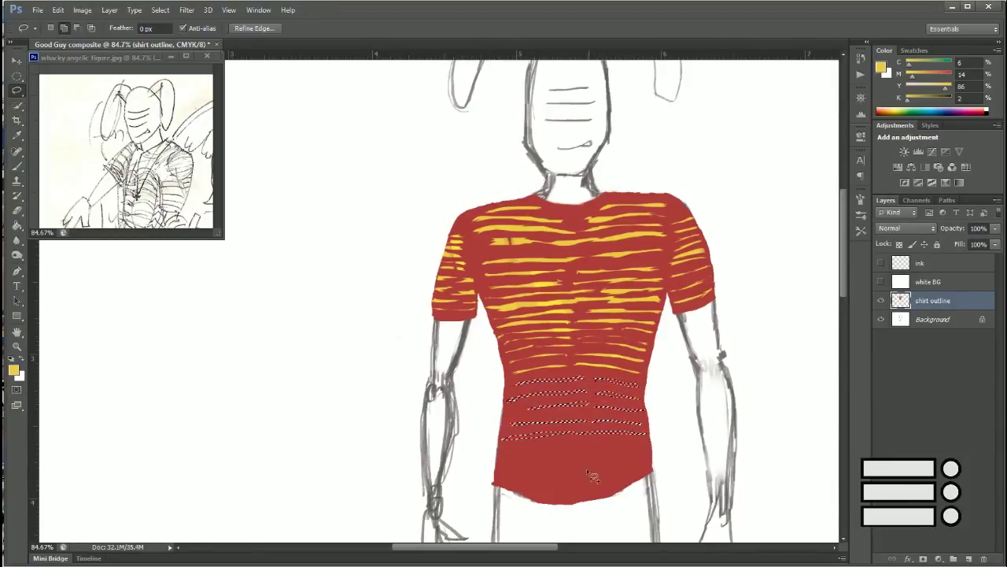
mouse_move(639, 451)
left_mouse_down()
mouse_move(512, 466)
mouse_move(654, 472)
left_mouse_up()
mouse_move(584, 489)
left_mouse_down()
mouse_move(641, 484)
mouse_move(504, 482)
left_mouse_up()
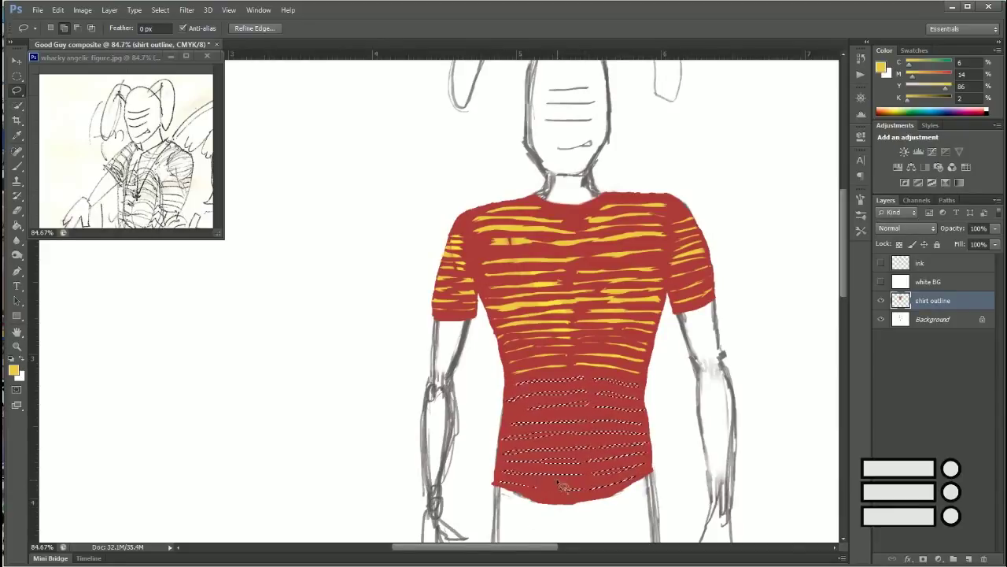
key("g")
left_click(585, 416)
key("ctrl+d")
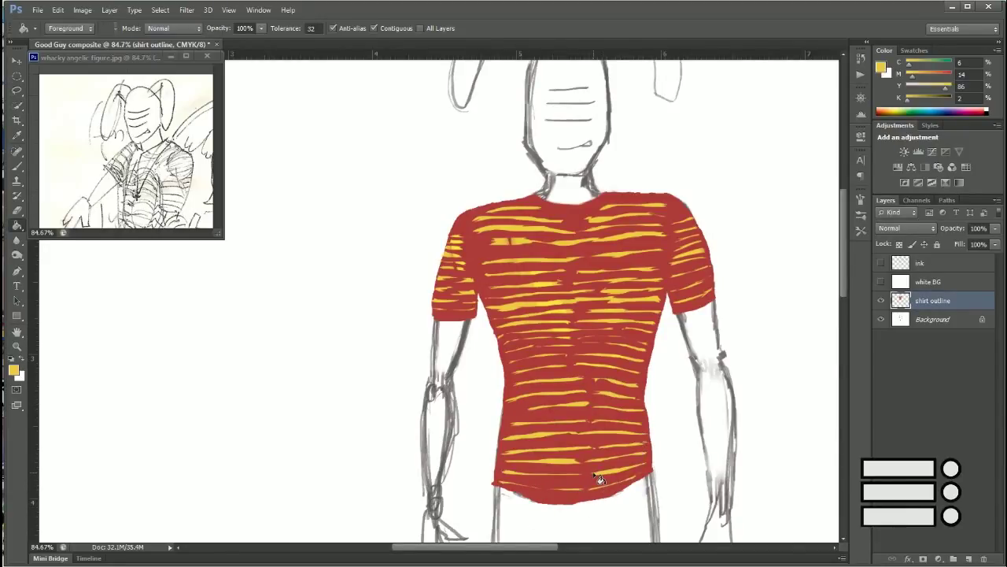
scroll(598, 479, "down", 2)
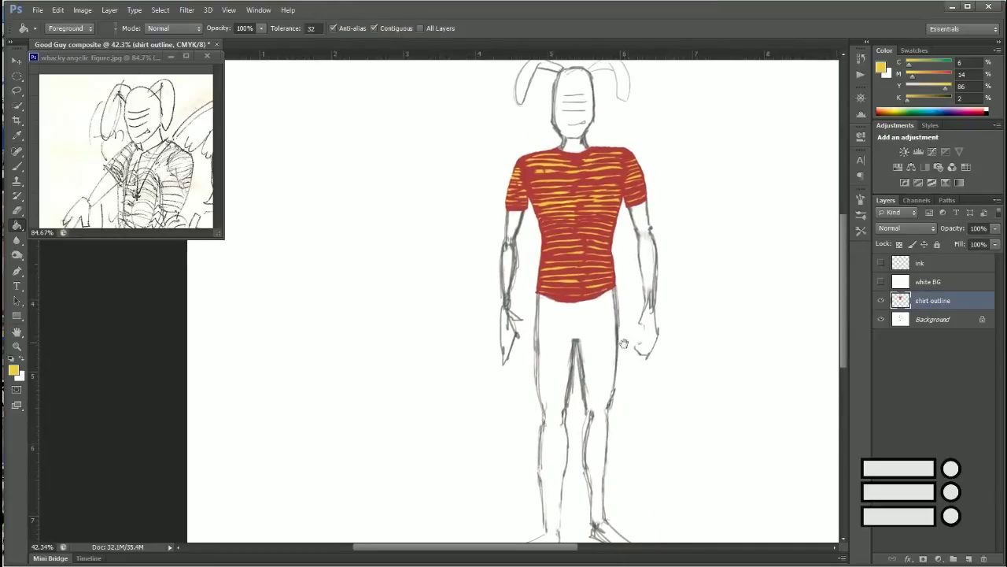
Step: Hide the shirt and erase faint sketch strokes along the torso and left leg outline
scroll(585, 342, "up", 3)
key("e")
key("alt+bracketleft")
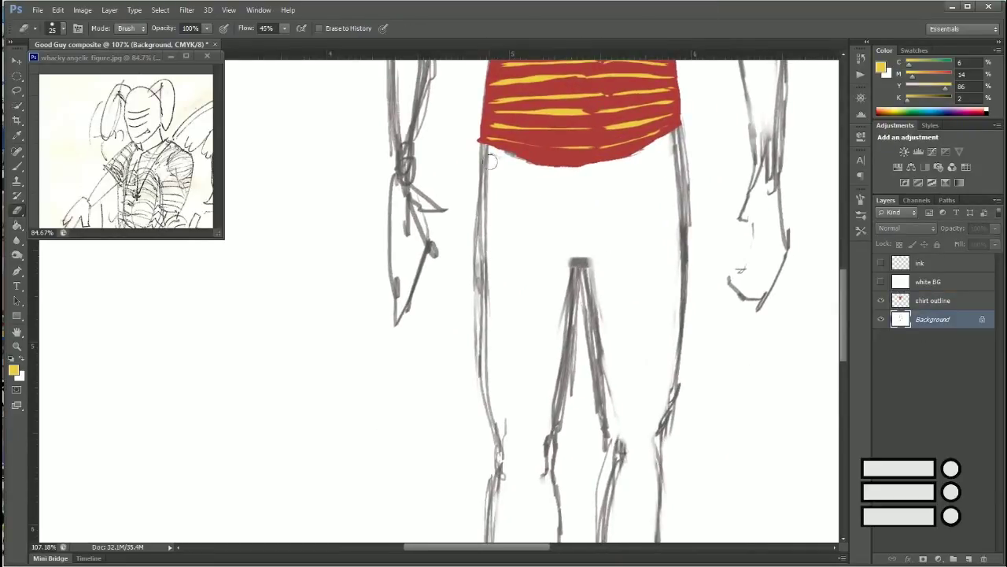
key("bracketleft")
key("bracketleft")
left_click(881, 300)
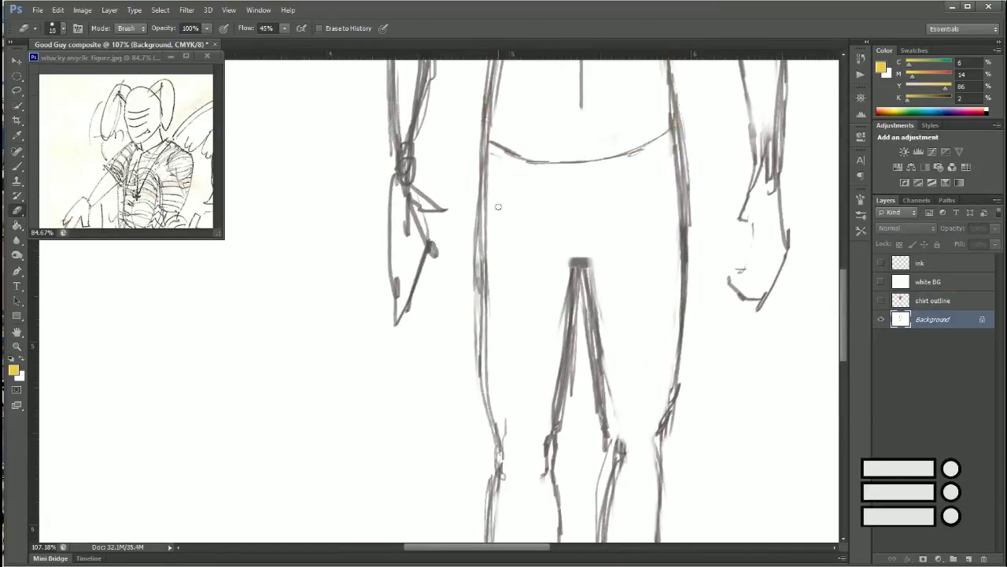
left_click_drag(489, 172, 484, 222)
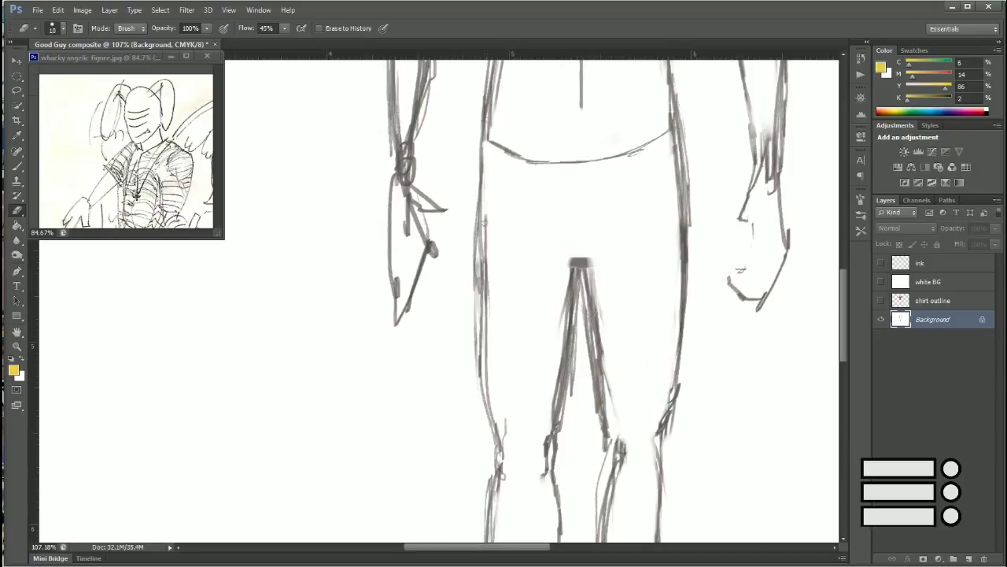
left_click_drag(482, 289, 487, 344)
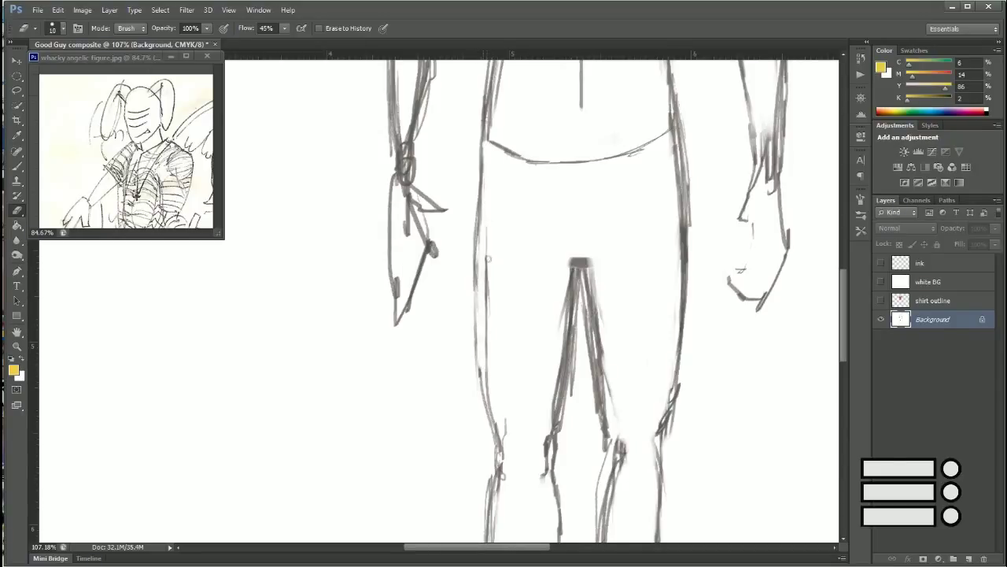
Step: Erase the inner-leg sketch lines from knee to shin and stray marks around the right knee
scroll(591, 372, "down", 5)
scroll(622, 288, "up", 5)
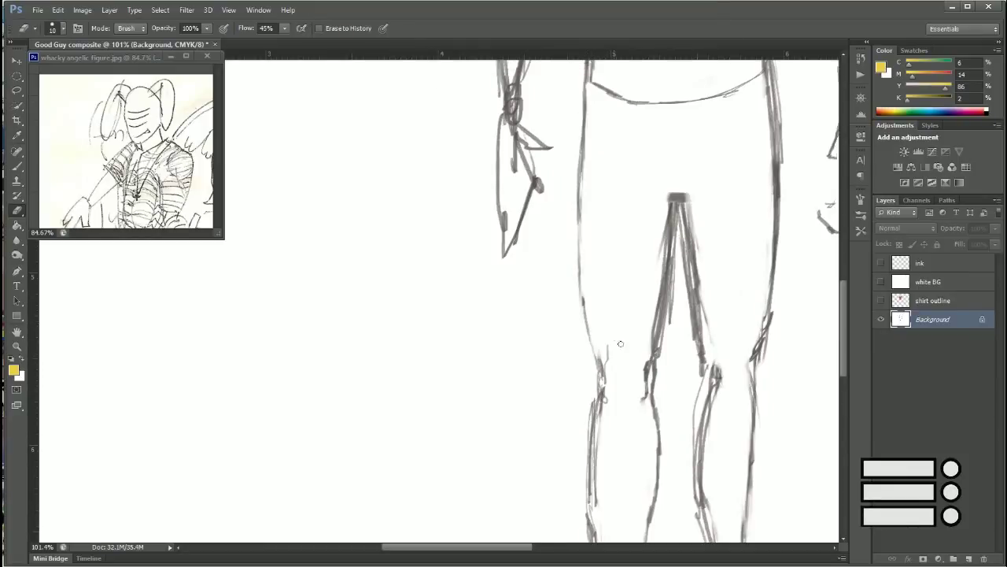
scroll(671, 357, "down", 3)
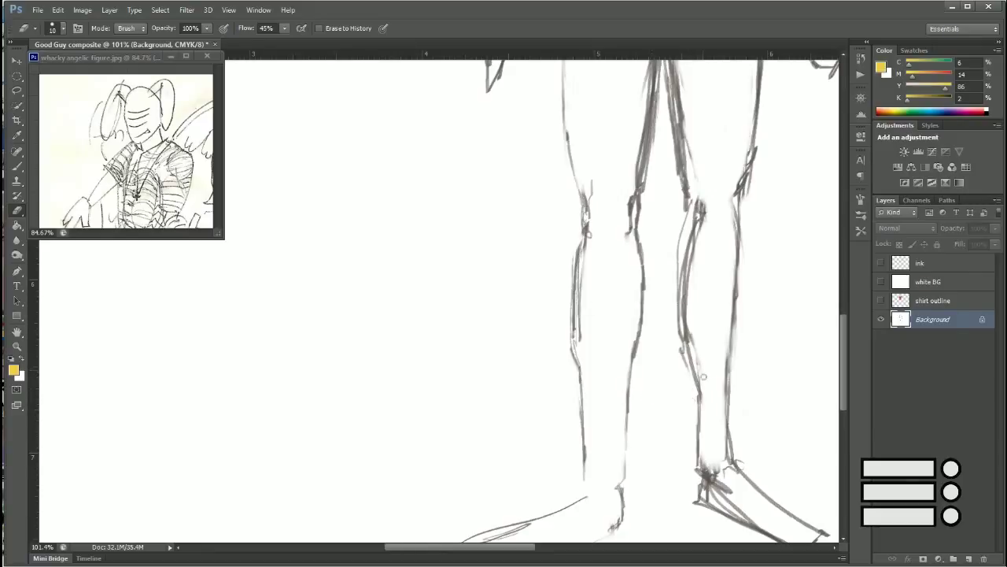
mouse_move(695, 226)
left_mouse_down()
mouse_move(681, 292)
mouse_move(696, 368)
left_mouse_up()
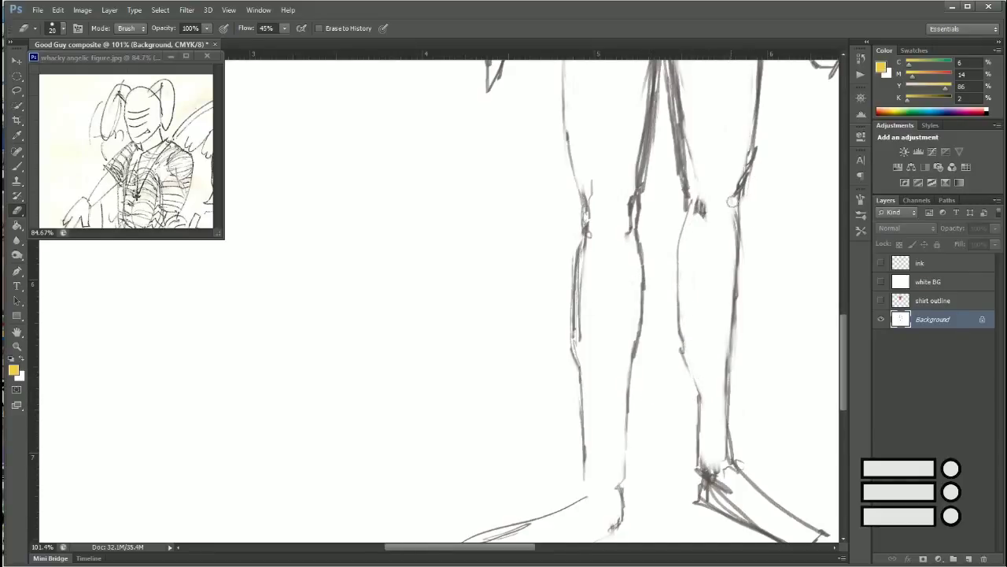
left_click_drag(732, 201, 736, 236)
scroll(679, 393, "down", 2)
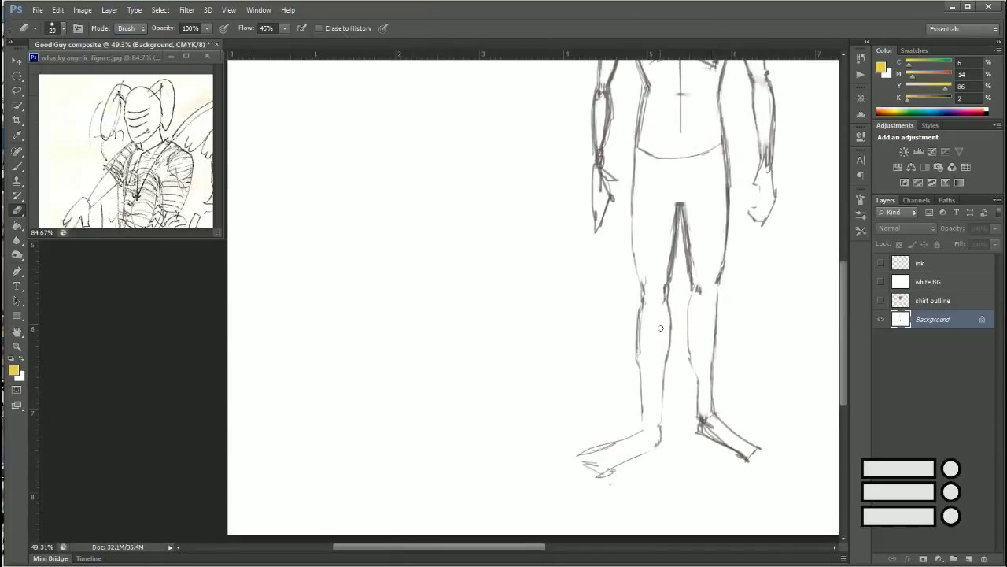
scroll(679, 394, "up", 3)
scroll(679, 394, "up", 2)
Step: Toggle the striped shirt and ink outline layers to compare them against the sketch
left_click(881, 300)
left_click(881, 300)
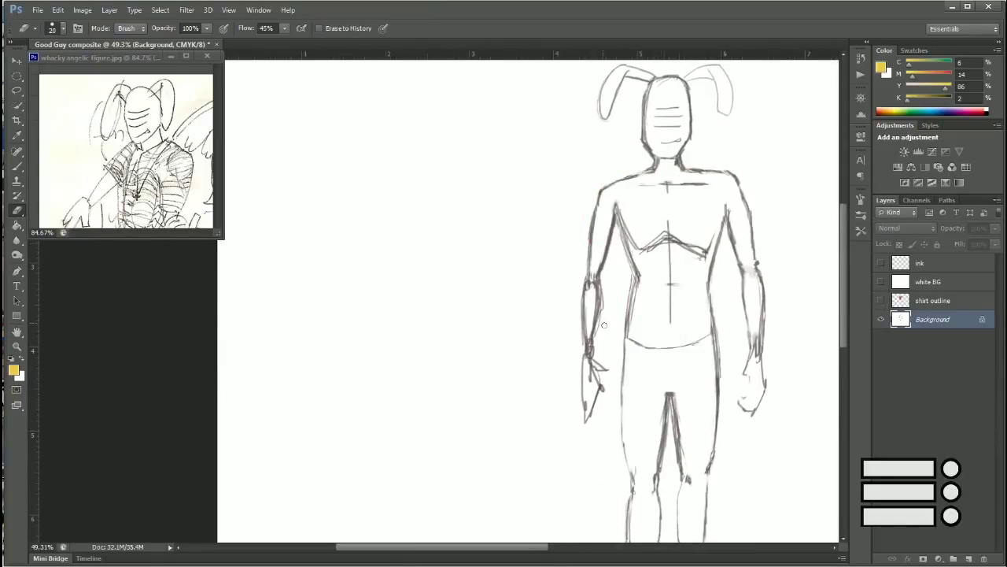
left_click(881, 263)
left_click(881, 300)
left_click(881, 301)
left_click(881, 263)
left_click(881, 300)
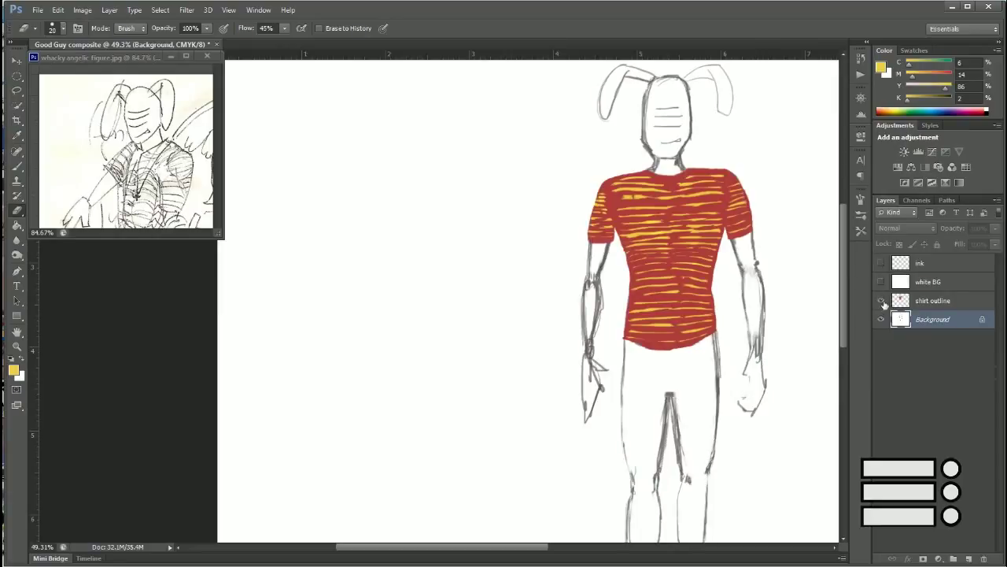
Step: Sample the sketch grey and brush the torso's side line down below the shirt
mouse_move(633, 385)
left_mouse_down()
mouse_move(624, 299)
mouse_move(598, 224)
mouse_move(653, 224)
left_mouse_up()
key("b")
left_click(500, 244, "alt")
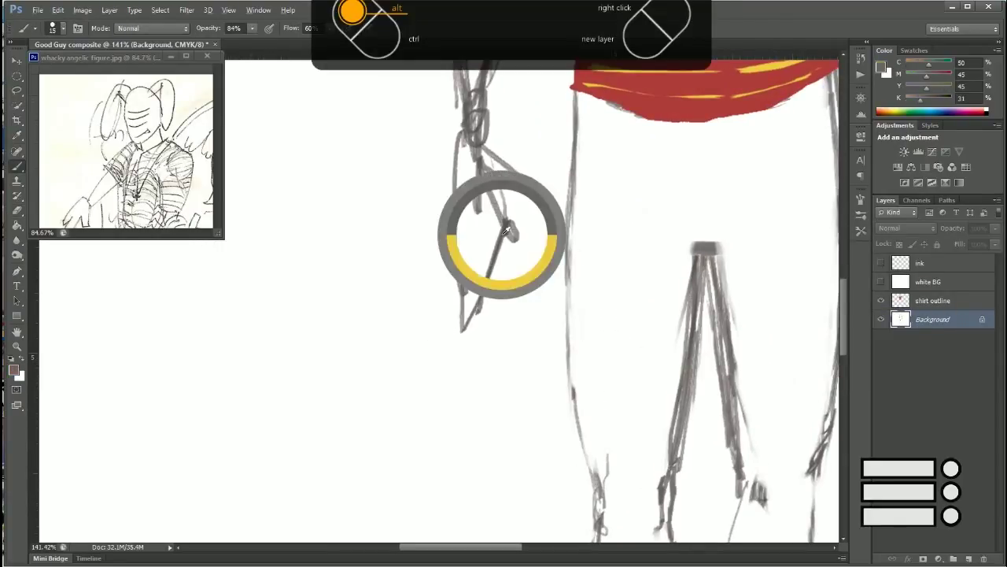
left_click_drag(575, 90, 568, 388)
key("ctrl+z")
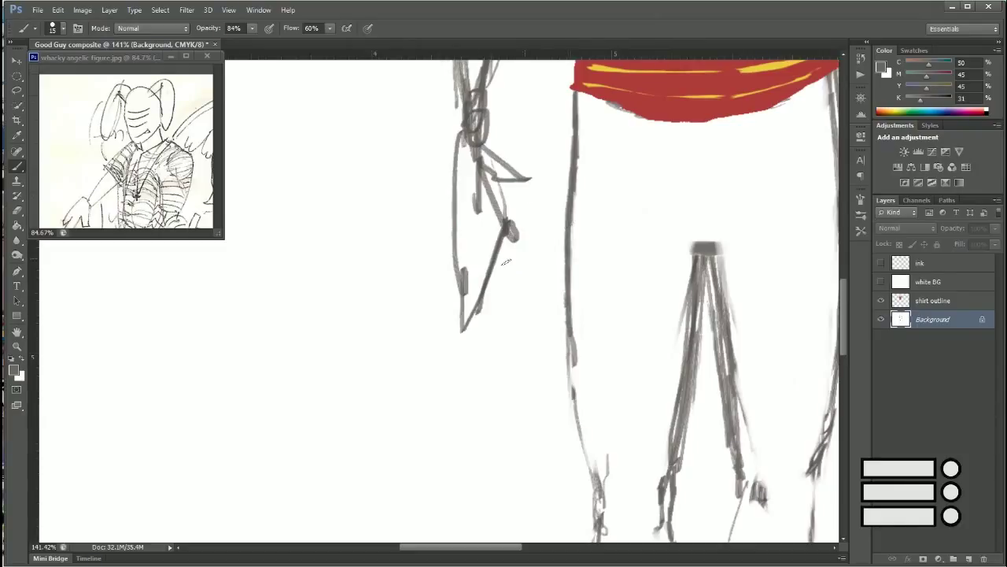
key("ctrl+alt+z")
left_click_drag(569, 309, 596, 503)
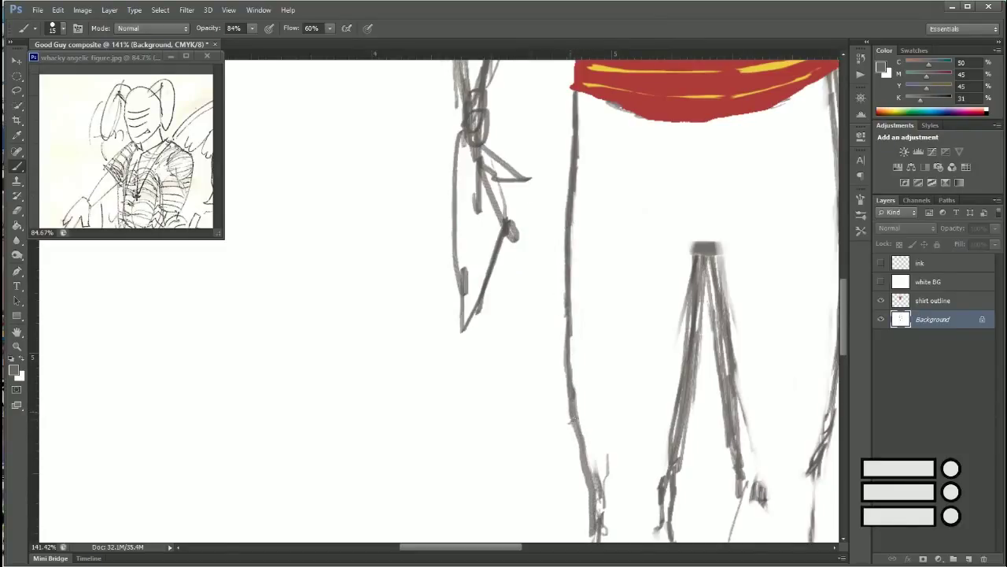
Step: Erase the left leg line and inner forearm sketch lines with the shirt hidden
scroll(640, 292, "down", 3)
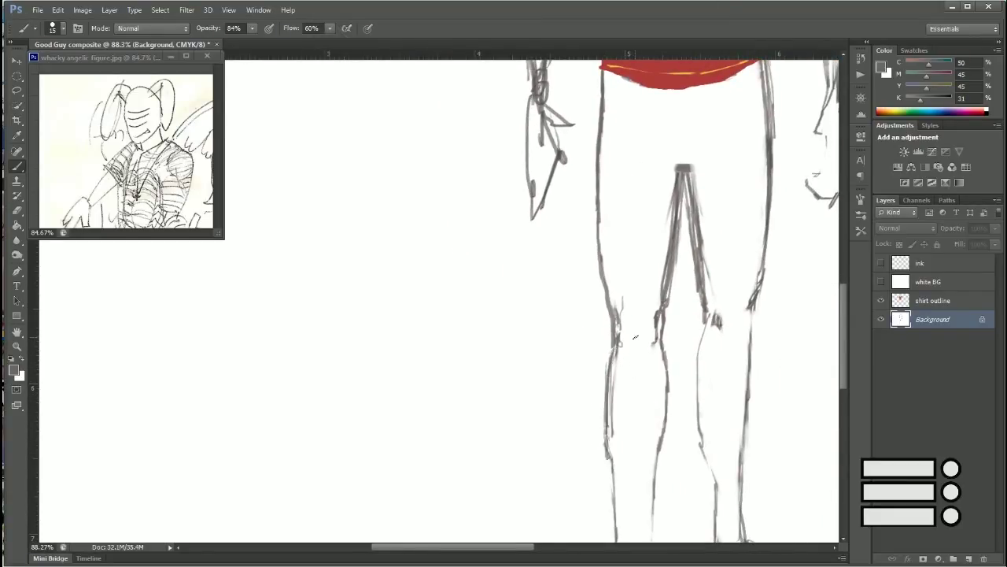
key("e")
left_click_drag(619, 362, 617, 407)
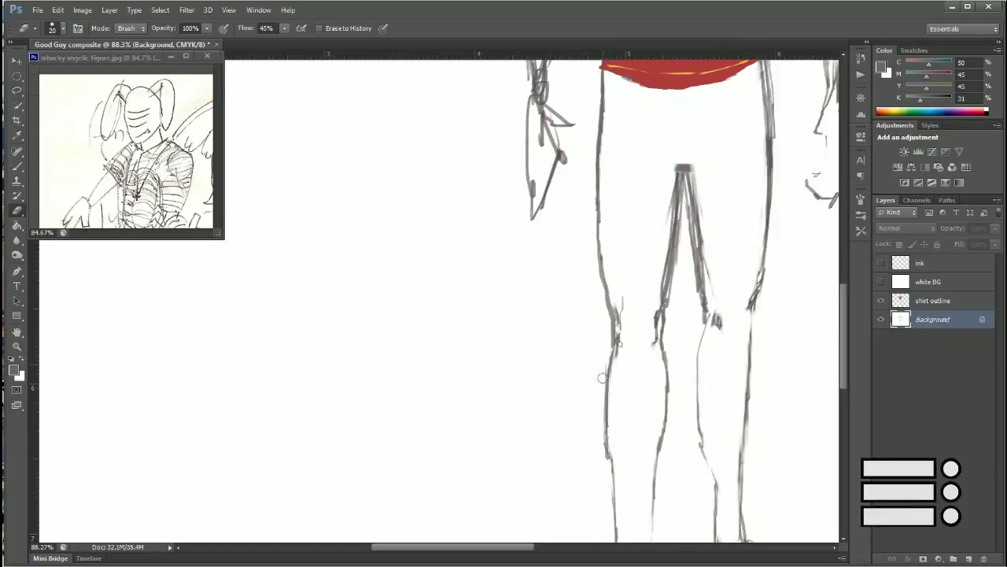
scroll(583, 409, "down", 5)
scroll(684, 320, "up", 5)
key("b")
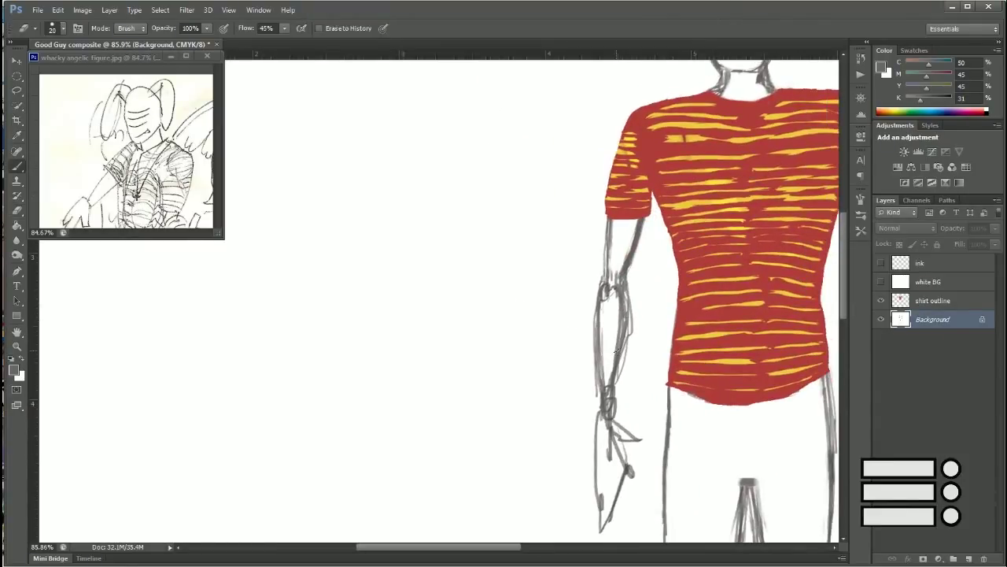
left_click(881, 300)
key("e")
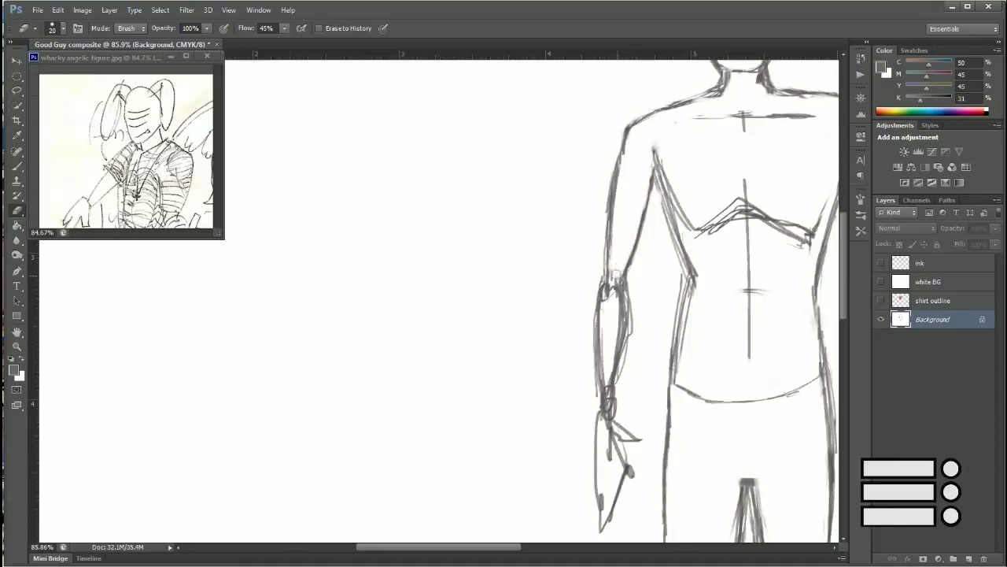
left_click_drag(617, 288, 634, 326)
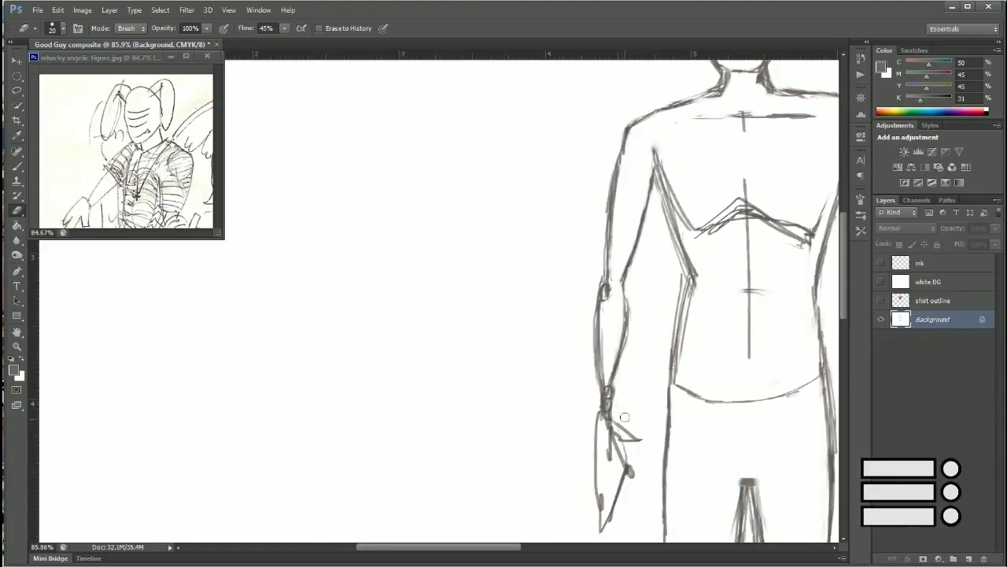
left_click(880, 300)
Step: Lasso the sketched left hand and nudge it slightly upward
left_click_drag(664, 370, 715, 252)
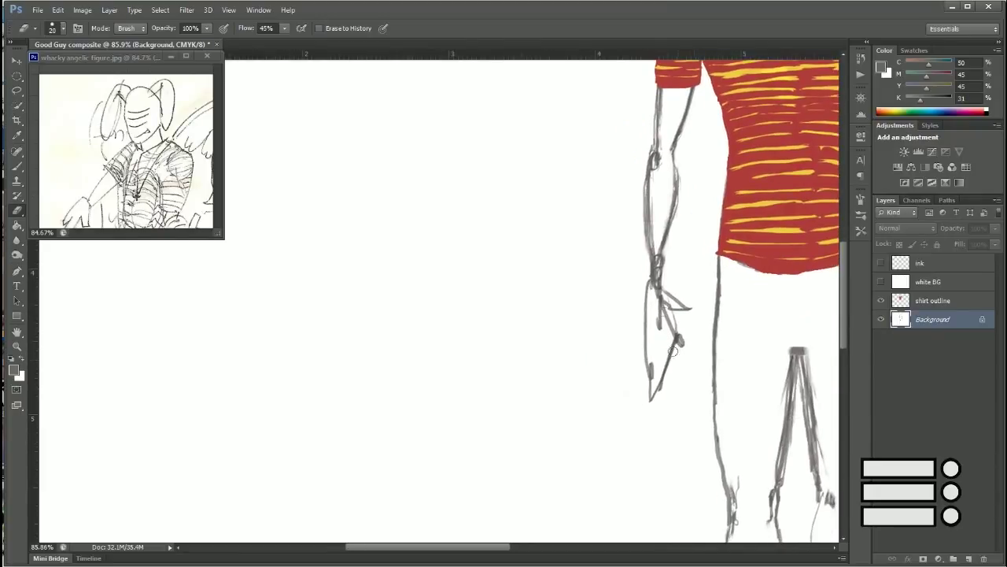
key("l")
left_click_drag(661, 271, 669, 292)
key("v")
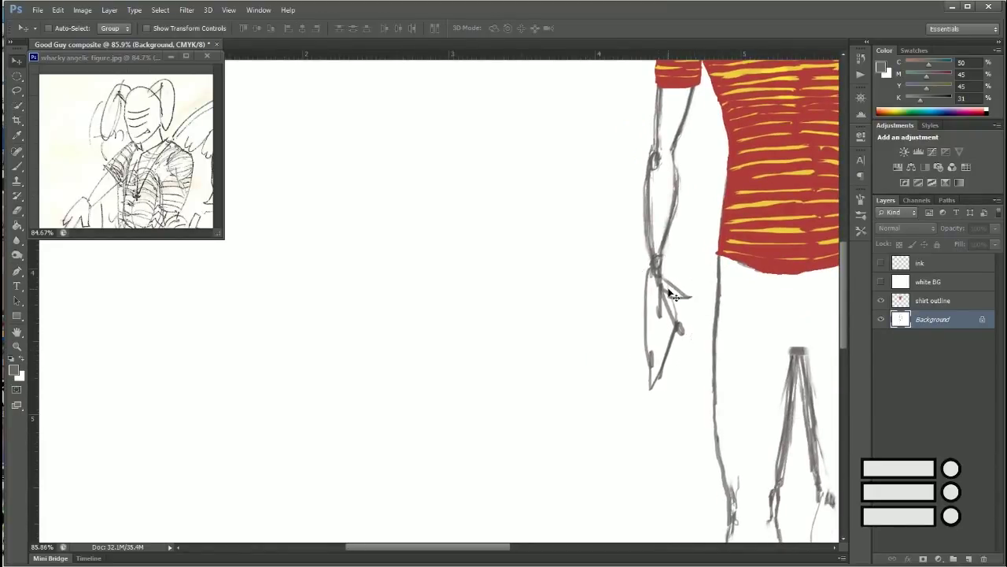
Step: Erase the stray sketch lines along the opposite forearm
key("e")
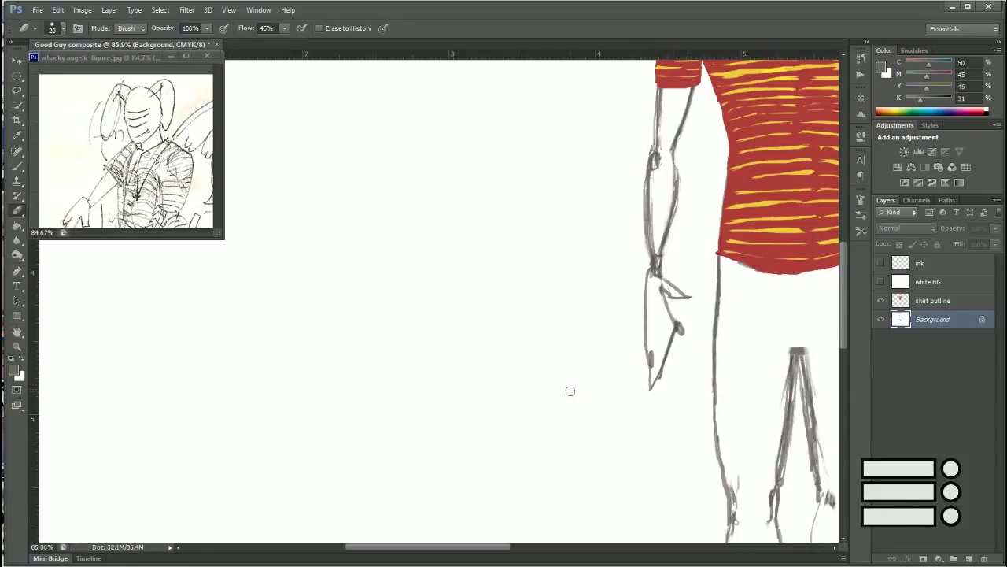
scroll(597, 383, "down", 3)
scroll(606, 362, "up", 2)
scroll(580, 405, "up", 2)
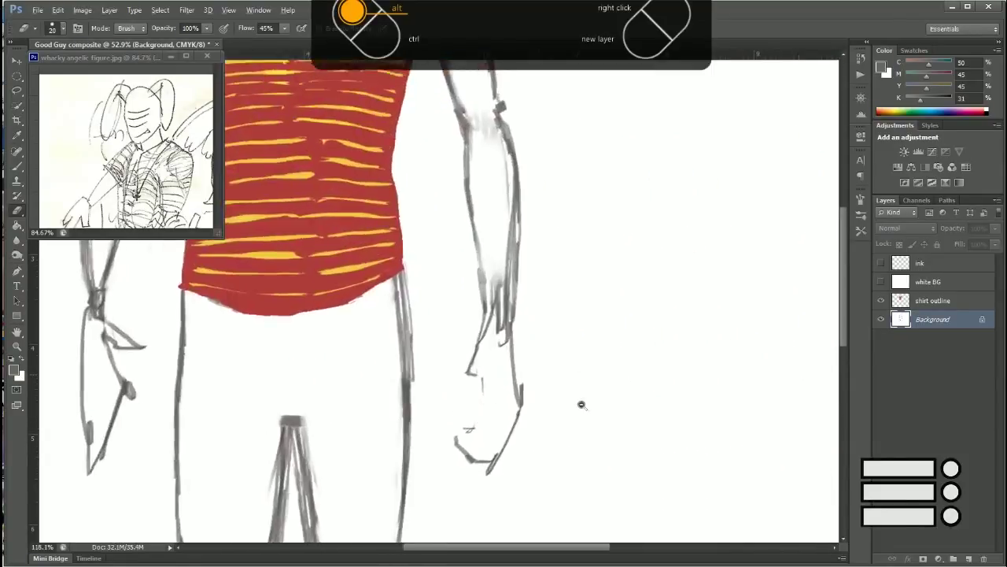
scroll(463, 275, "up", 1)
mouse_move(462, 275)
left_mouse_down()
mouse_move(474, 279)
mouse_move(493, 337)
mouse_move(503, 126)
left_mouse_up()
scroll(502, 305, "up", 5)
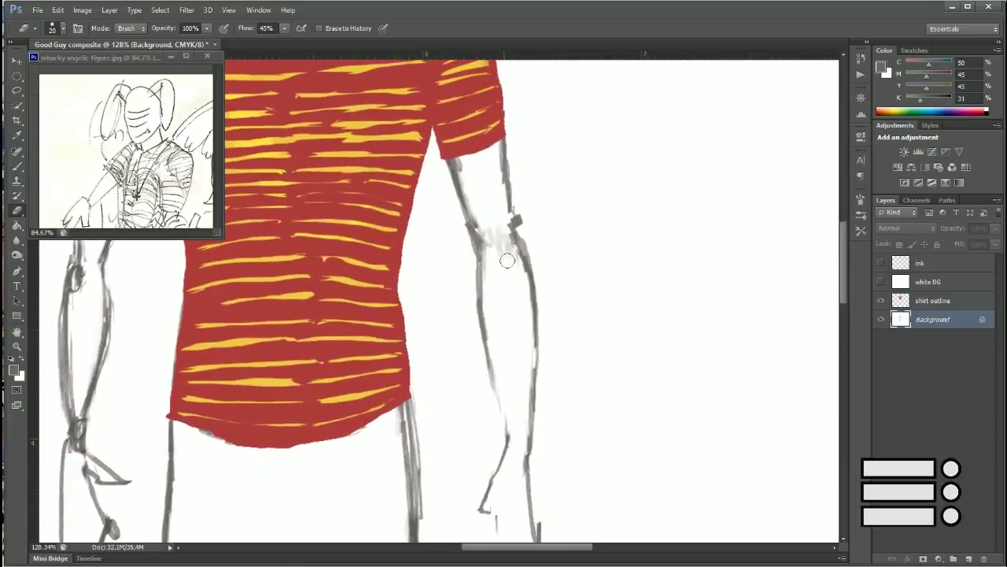
mouse_move(508, 263)
left_mouse_down()
mouse_move(500, 232)
mouse_move(494, 339)
left_mouse_up()
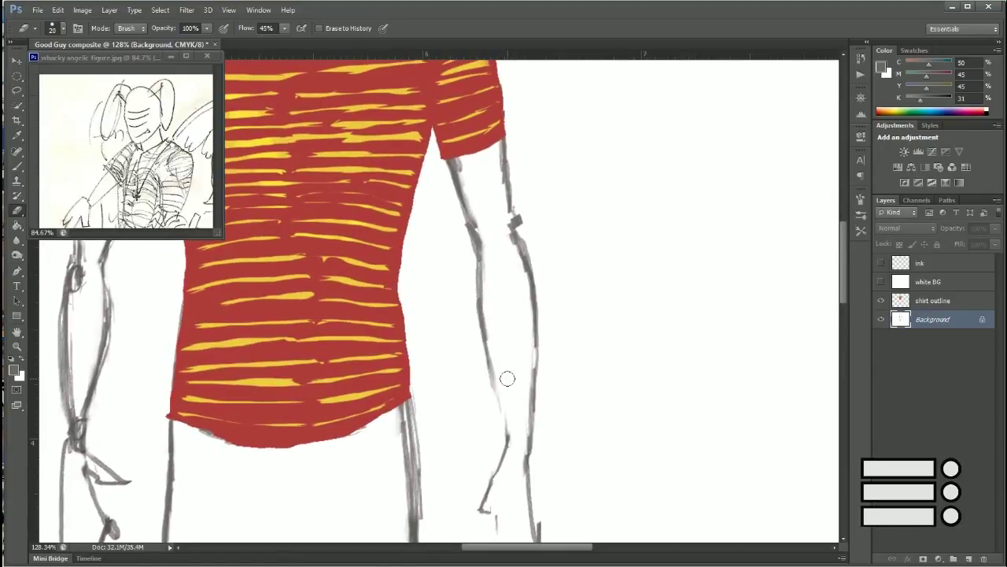
scroll(527, 307, "up", 5)
Step: Toggle the striped shirt layer to check the cleanup and switch to the Brush
left_click(881, 300)
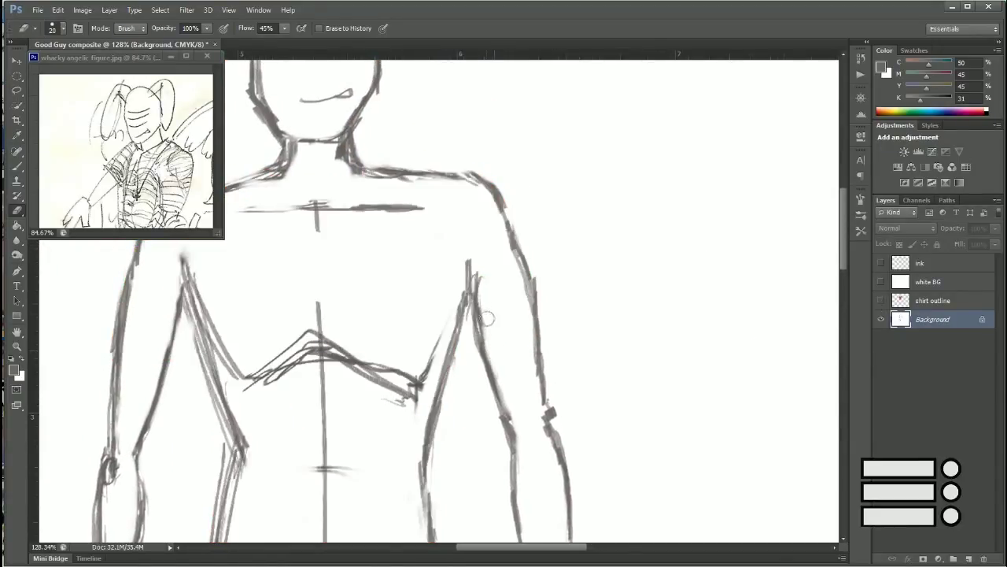
left_click(881, 300)
scroll(540, 330, "up", 8)
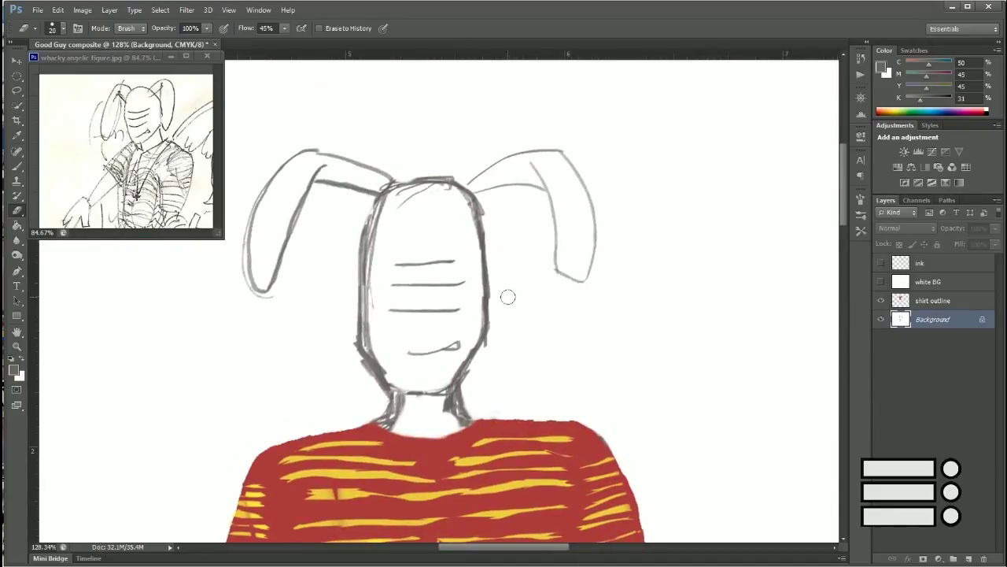
left_click(16, 165)
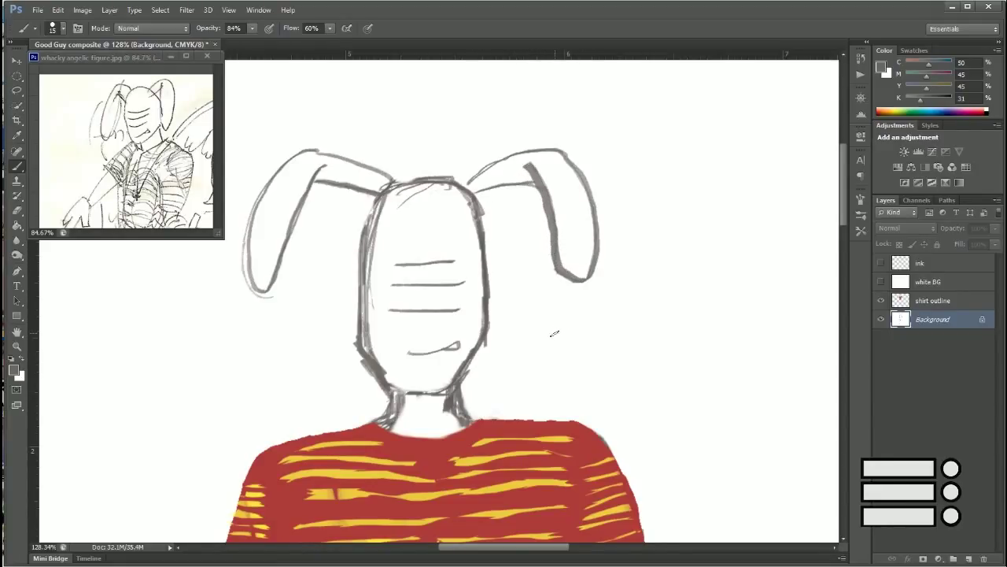
scroll(490, 268, "down", 5)
scroll(569, 234, "down", 3)
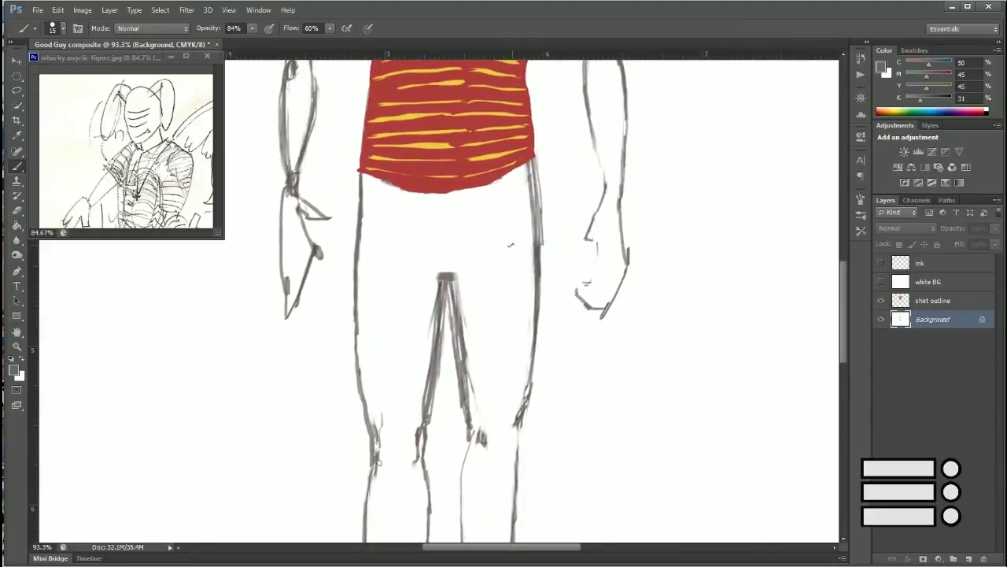
Step: Pick a grey foreground colour and add a new layer named 'pants outline'
left_click(882, 68)
left_click_drag(725, 309, 722, 256)
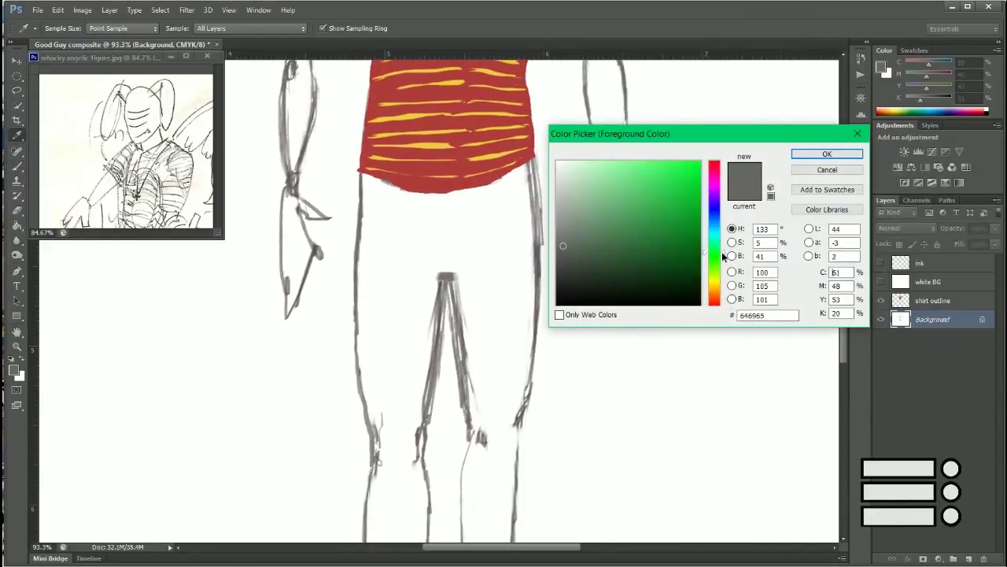
key("Return")
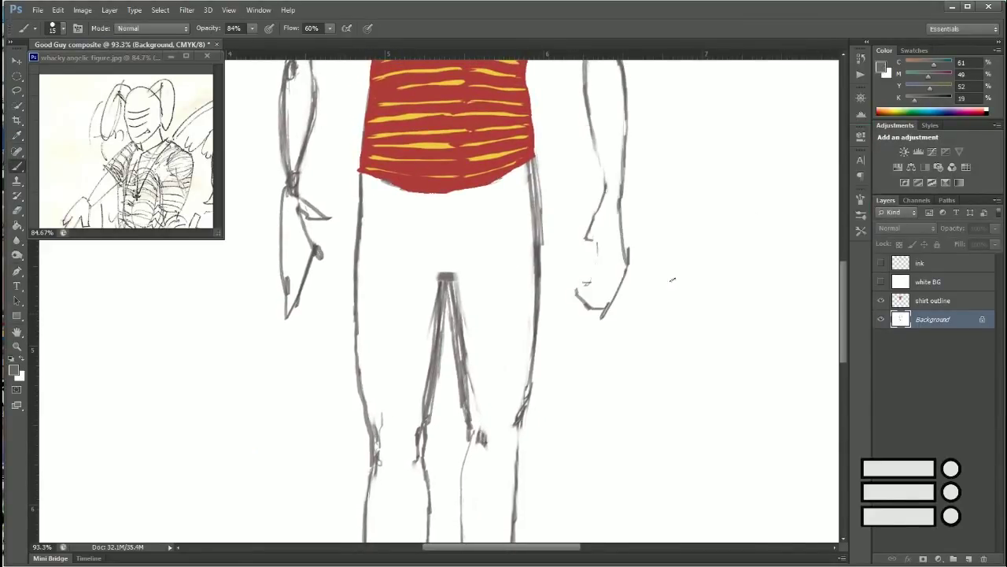
left_click(969, 558)
double_click(925, 318)
type("pants outline")
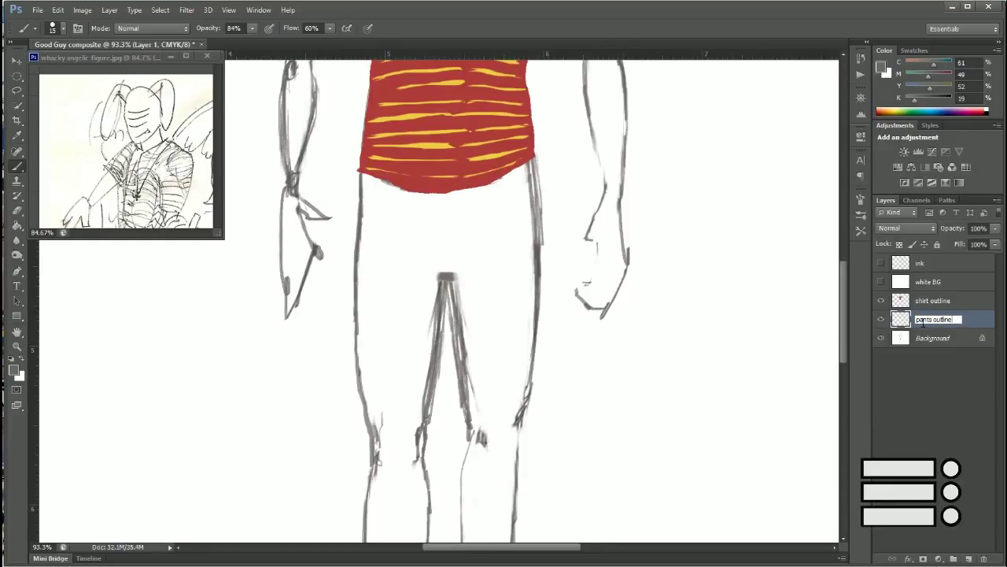
key("Return")
Step: Hide the striped shirt, undo a trial leg stroke, and fit the whole figure in view
left_click(881, 300)
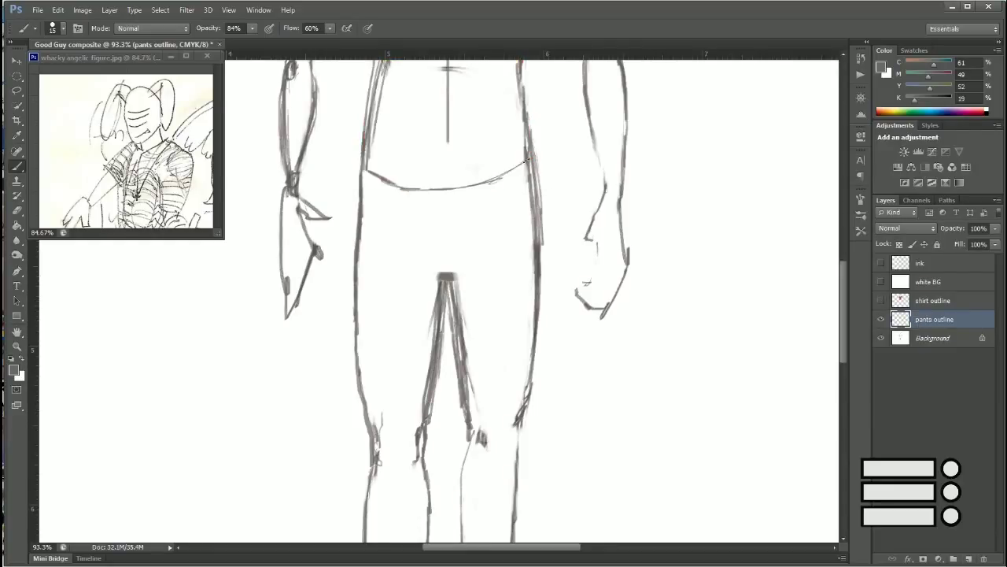
mouse_move(530, 161)
left_mouse_down()
mouse_move(535, 267)
mouse_move(517, 417)
left_mouse_up()
key("ctrl+z")
key("ctrl+0")
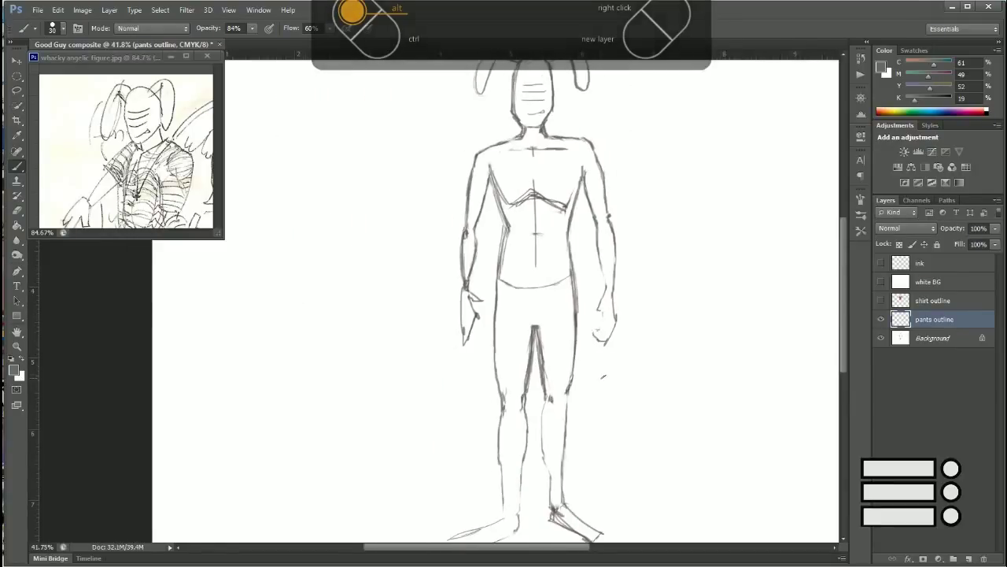
Step: Lower the Background layer's Hue/Saturation lightness to a muted mauve-grey
left_click(933, 337)
left_click(81, 10)
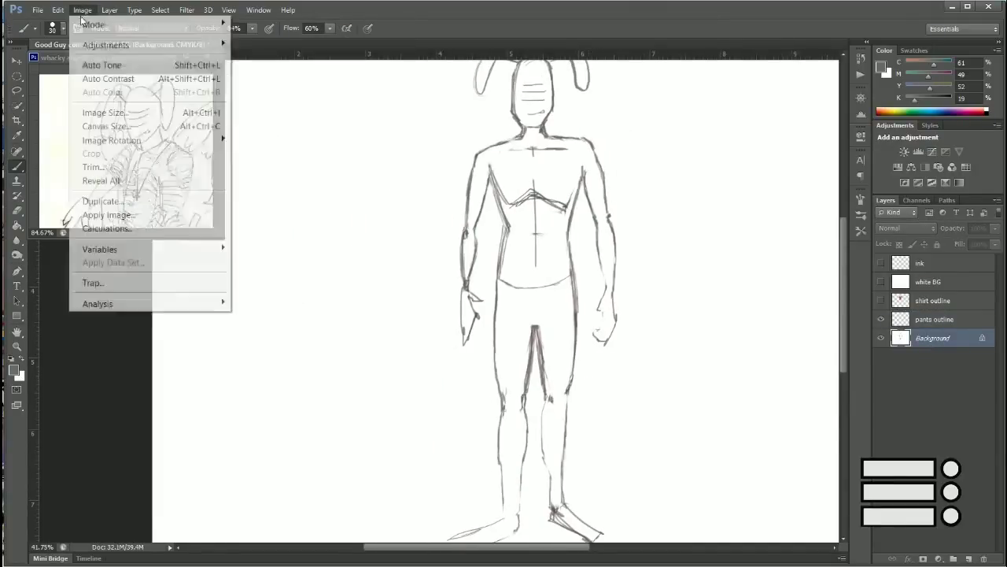
left_click(286, 120)
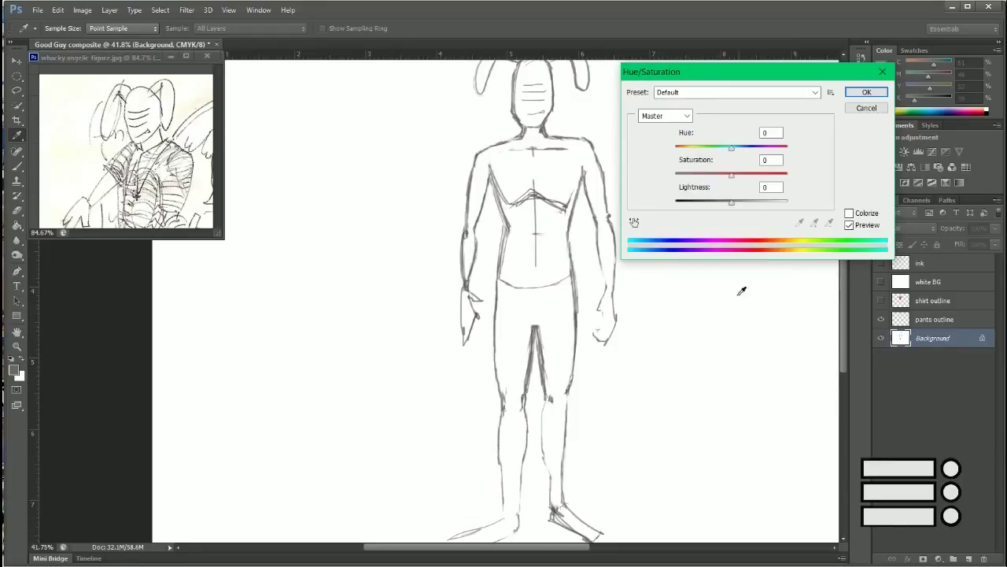
left_click_drag(731, 202, 706, 204)
left_click(867, 92)
Step: Brush a first white stroke along the pants outline
key("b")
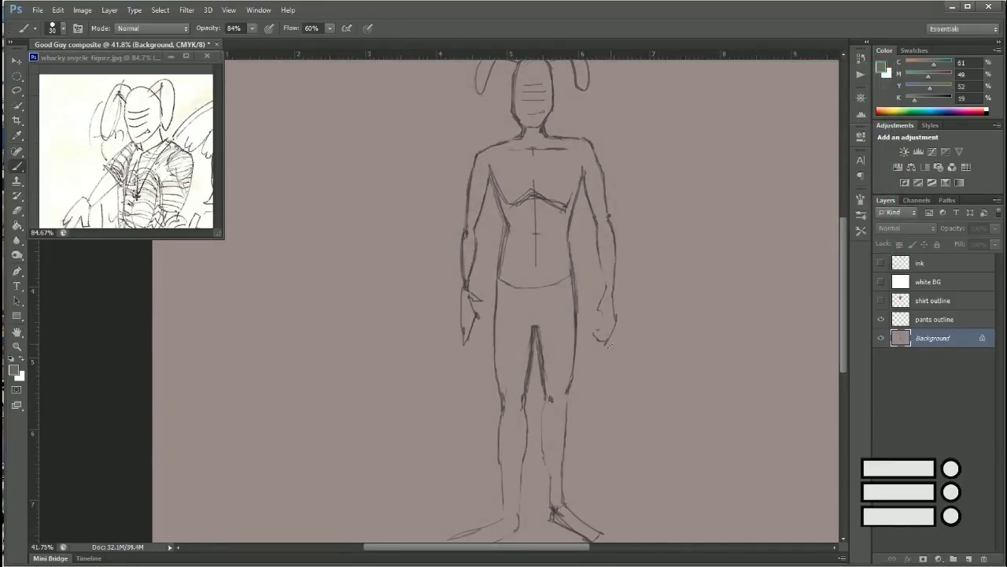
key("x")
scroll(483, 318, "up", 5)
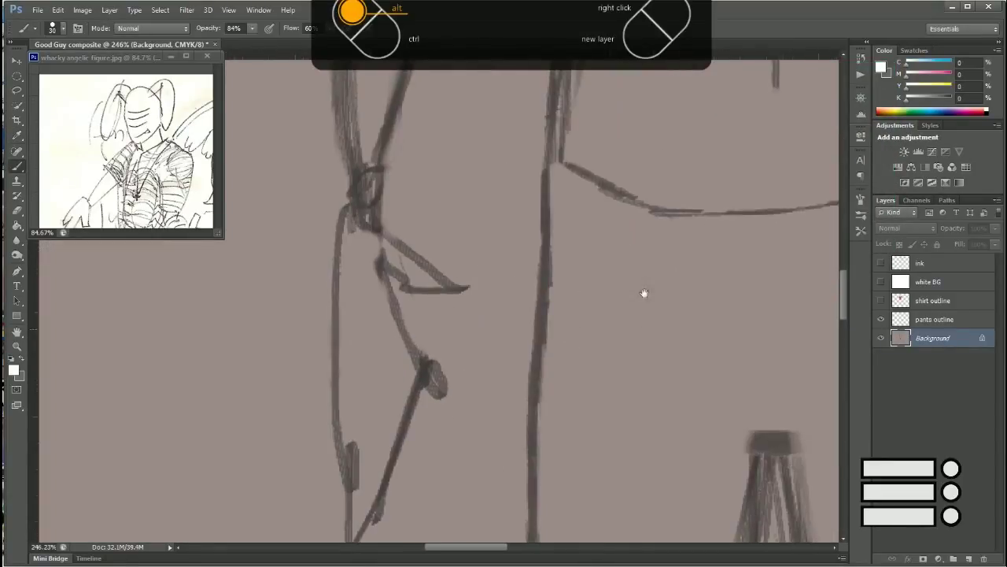
left_click_drag(551, 164, 540, 307)
Step: On the pants outline layer, trace the waistband, outer edge and inner leg in white
key("ctrl+z")
key("alt+bracketright")
left_click_drag(551, 163, 536, 542)
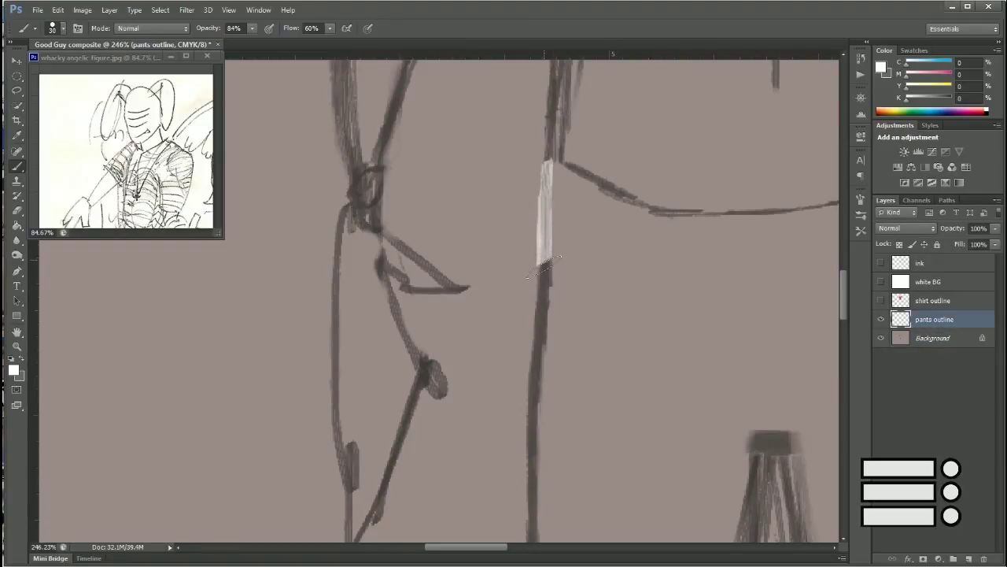
mouse_move(551, 162)
left_mouse_down()
mouse_move(639, 203)
mouse_move(802, 207)
left_mouse_up()
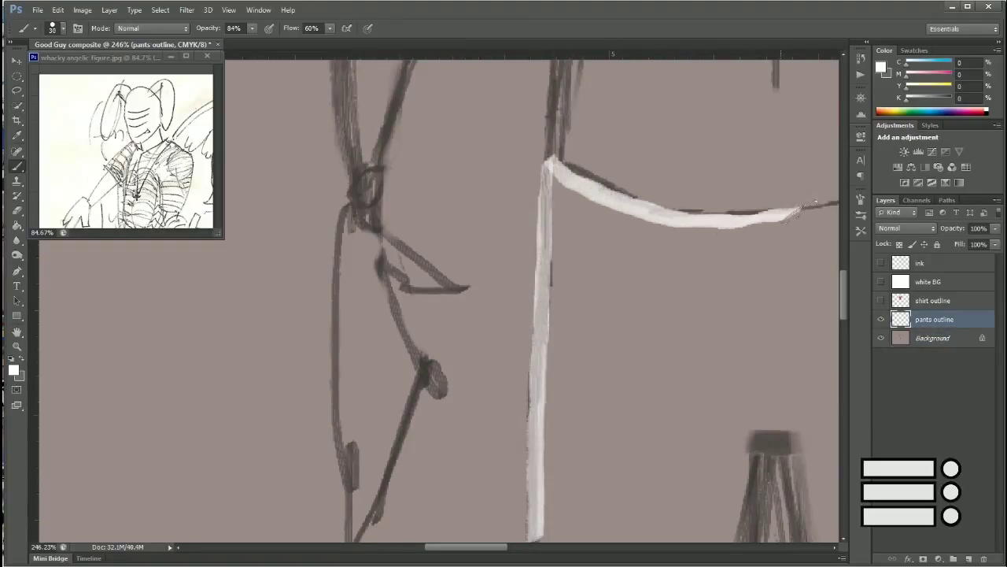
left_click_drag(787, 520, 757, 157)
mouse_move(508, 154)
left_mouse_down()
mouse_move(503, 295)
mouse_move(551, 512)
left_mouse_up()
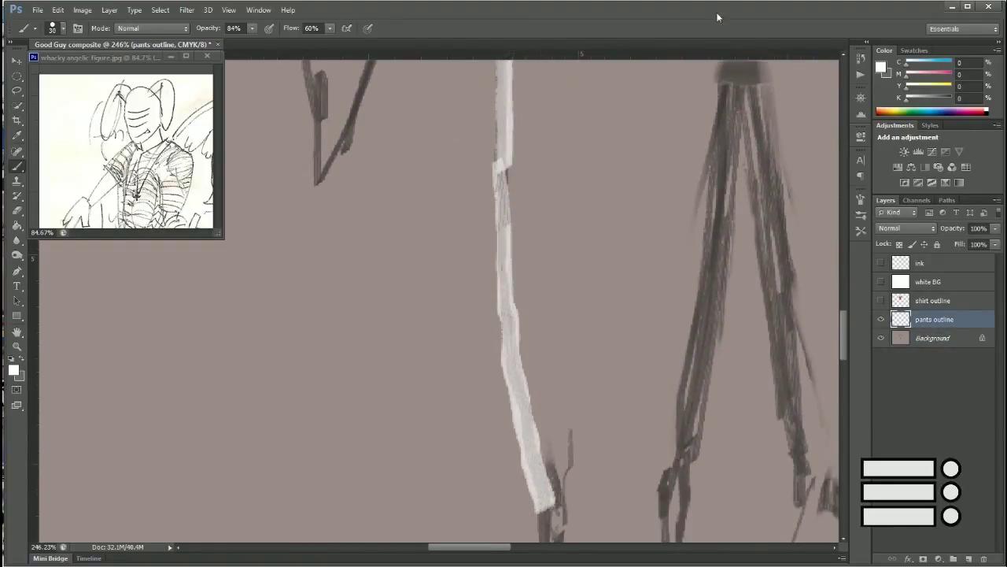
mouse_move(725, 87)
left_mouse_down()
mouse_move(725, 236)
mouse_move(681, 535)
mouse_move(767, 268)
mouse_move(799, 453)
mouse_move(772, 83)
left_mouse_up()
key("ctrl+z")
Step: Trace the left, middle and right leg lines of the pants in white
scroll(661, 165, "down", 3)
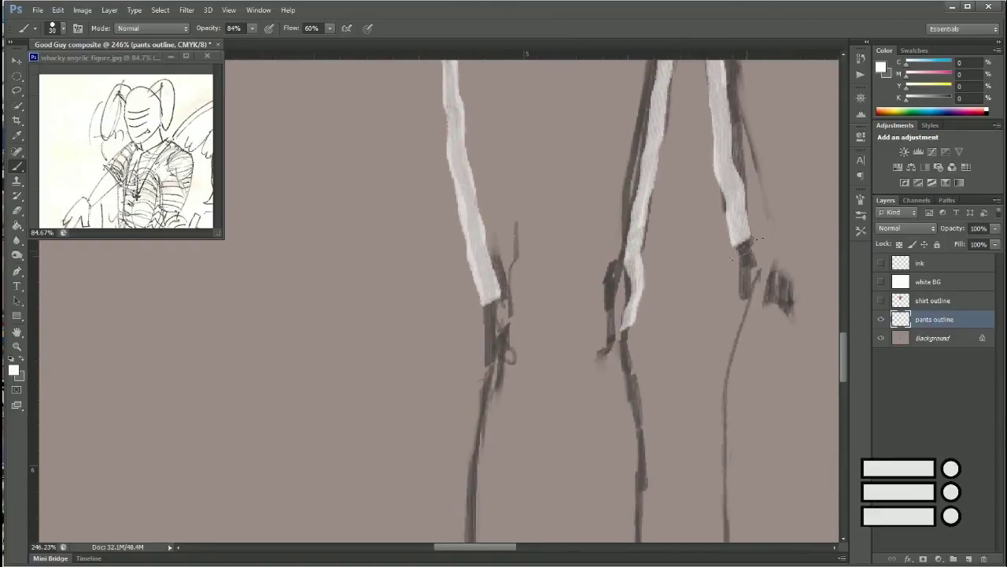
scroll(635, 265, "down", 3)
mouse_move(482, 201)
left_mouse_down()
mouse_move(464, 343)
mouse_move(466, 488)
mouse_move(480, 536)
left_mouse_up()
mouse_move(614, 145)
left_mouse_down()
mouse_move(630, 311)
mouse_move(598, 529)
left_mouse_up()
mouse_move(740, 101)
left_mouse_down()
mouse_move(720, 397)
mouse_move(759, 531)
left_mouse_up()
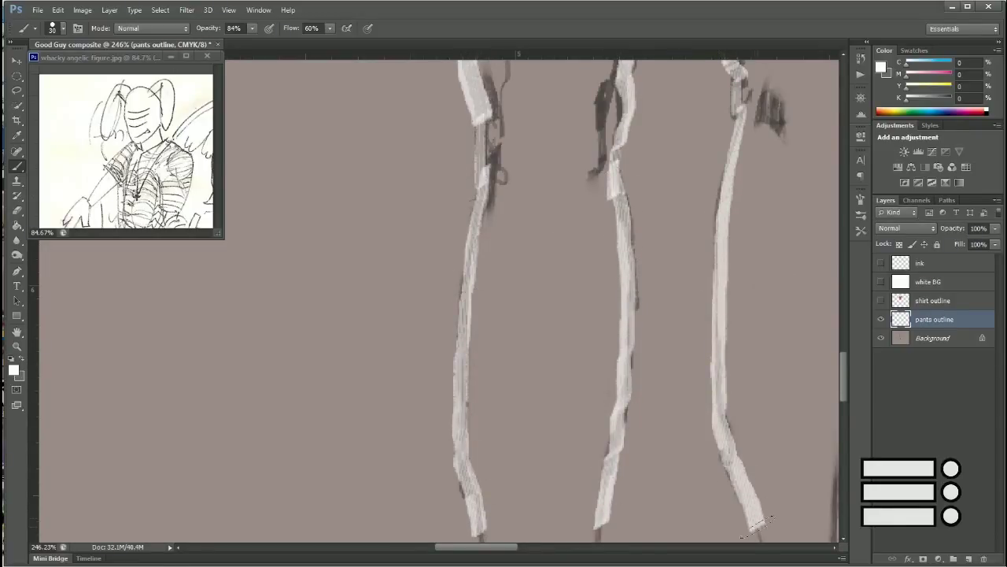
scroll(504, 260, "up", 3)
scroll(504, 260, "up", 3)
mouse_move(476, 99)
left_mouse_down()
mouse_move(498, 362)
mouse_move(496, 542)
mouse_move(406, 145)
mouse_move(293, 186)
left_mouse_up()
scroll(584, 300, "down", 5)
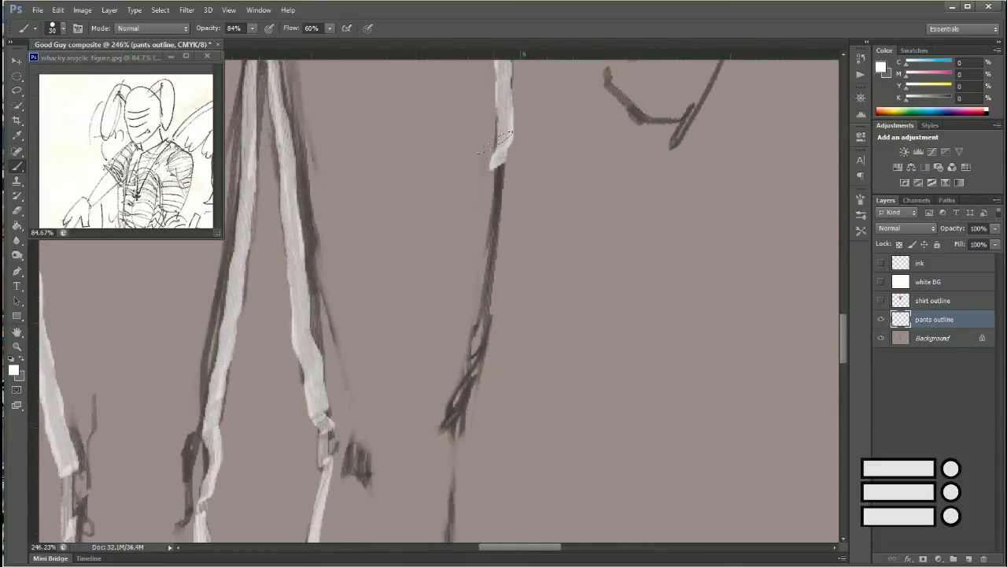
mouse_move(504, 114)
left_mouse_down()
mouse_move(486, 339)
mouse_move(449, 425)
left_mouse_up()
left_click_drag(539, 340, 555, 126)
left_click_drag(482, 212, 456, 541)
mouse_move(461, 542)
left_mouse_down()
mouse_move(472, 311)
mouse_move(463, 470)
left_mouse_up()
Step: Paint white along both ankle hems and the left leg edge, undoing stray strokes
scroll(462, 471, "down", 4)
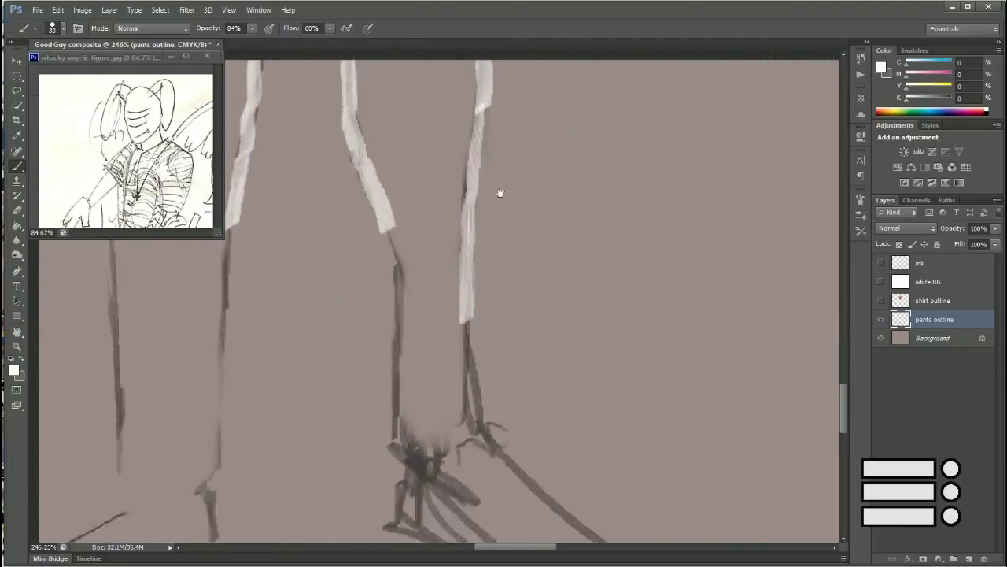
scroll(462, 471, "down", 1)
mouse_move(370, 192)
left_mouse_down()
mouse_move(385, 263)
mouse_move(380, 409)
mouse_move(472, 384)
left_mouse_up()
key("ctrl+z")
mouse_move(443, 266)
left_mouse_down()
mouse_move(466, 393)
mouse_move(463, 370)
mouse_move(707, 344)
left_mouse_up()
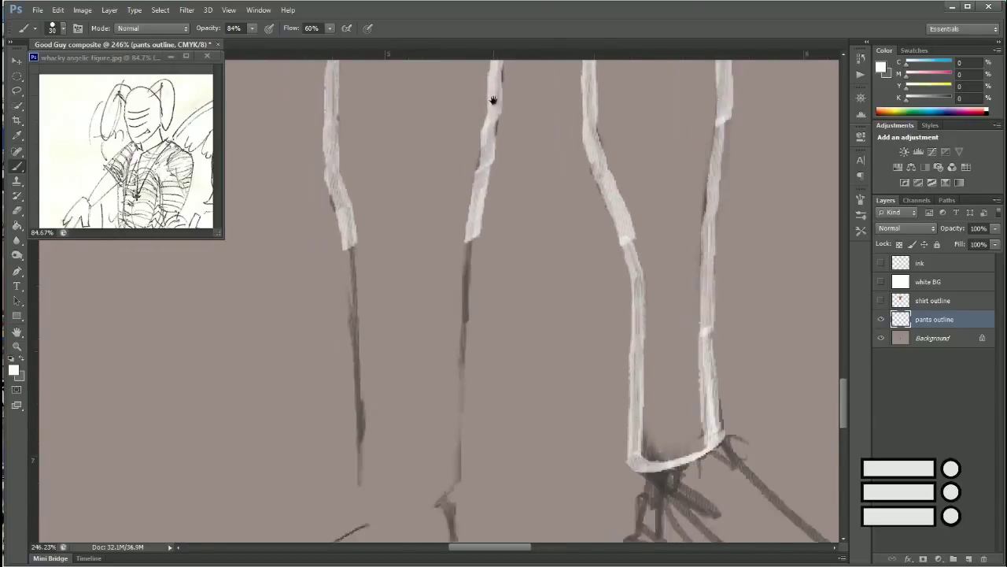
mouse_move(463, 161)
left_mouse_down()
mouse_move(425, 417)
mouse_move(346, 413)
left_mouse_up()
left_click_drag(343, 205, 353, 416)
scroll(473, 315, "down", 5, "alt")
scroll(525, 149, "up", 4, "alt")
left_click_drag(525, 149, 521, 311)
key("ctrl+z")
Step: Fill the pants with the Paint Bucket and lower that layer to 65% opacity
key("g")
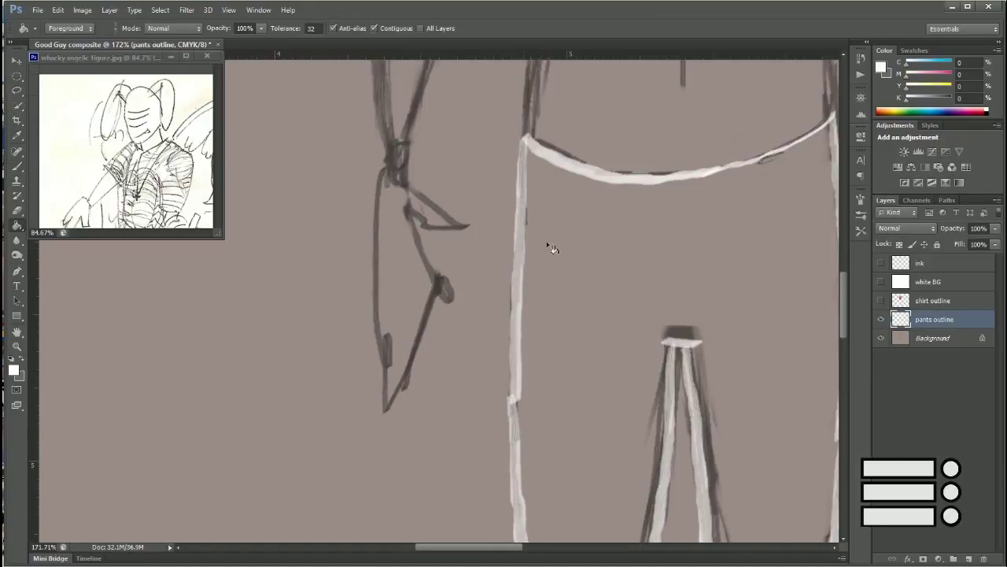
left_click(597, 355)
left_click_drag(950, 229, 929, 229)
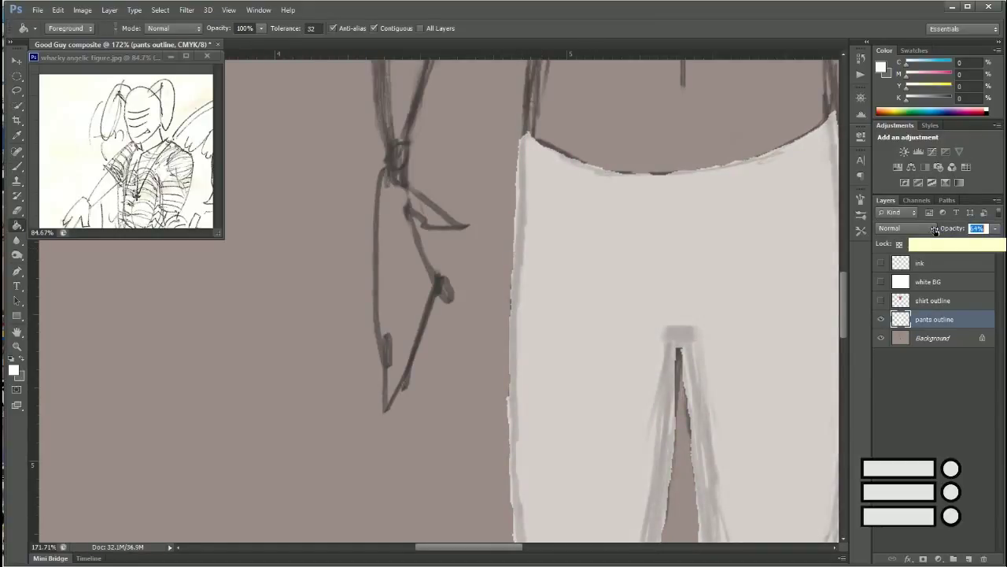
scroll(762, 293, "down", 6, "alt")
scroll(762, 293, "up", 2, "alt")
Step: Show the striped shirt layer again and fade it to 81% opacity
left_click(882, 299)
left_click(945, 301)
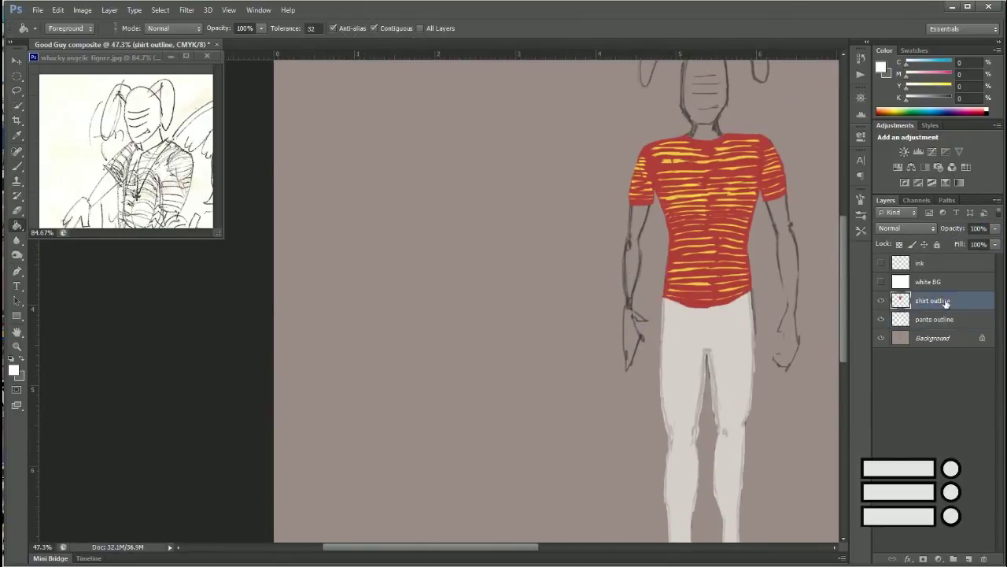
left_click_drag(952, 229, 955, 228)
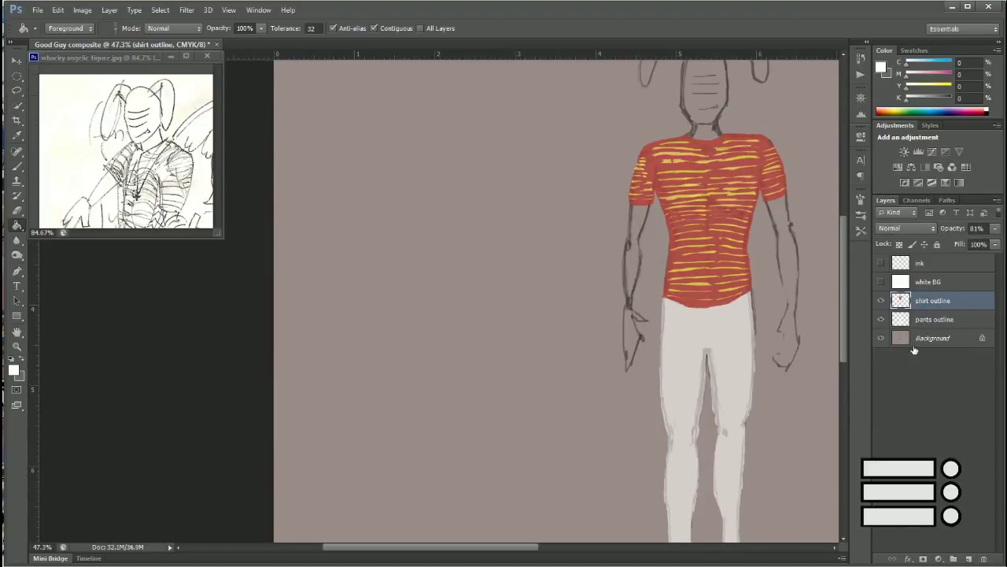
Step: Open Hue/Saturation on the Background layer and lower its Lightness
left_click(937, 338)
left_click(82, 10)
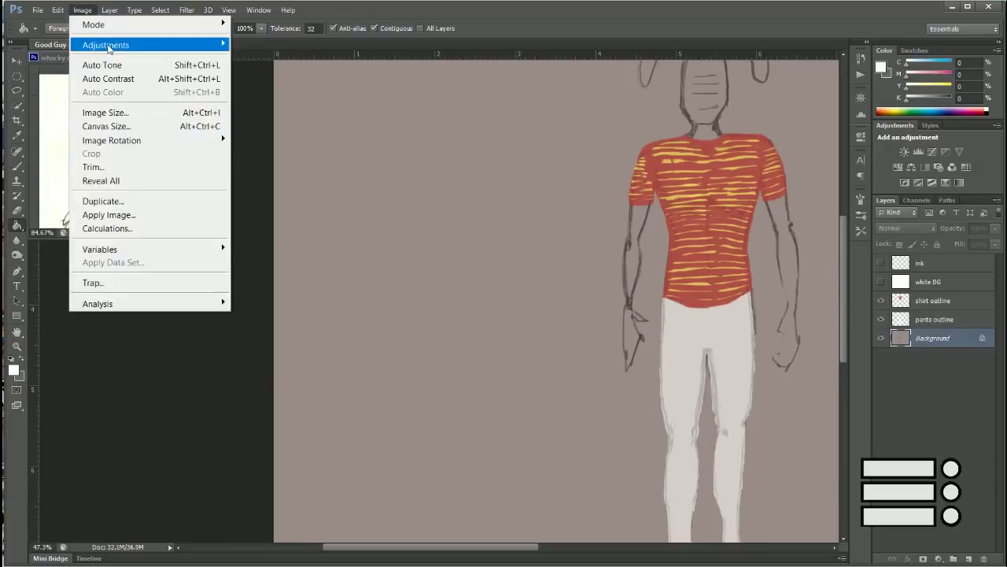
left_click(268, 120)
left_click_drag(731, 204, 691, 202)
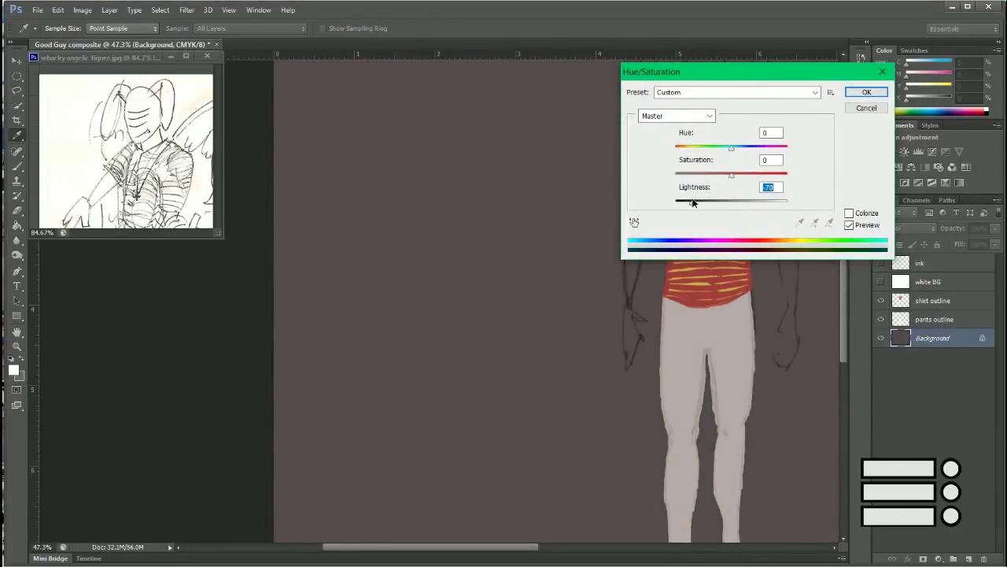
Step: Apply the darker background and raise the pants outline layer to 84% opacity
left_click(867, 92)
scroll(772, 233, "up", 3)
left_click(934, 318)
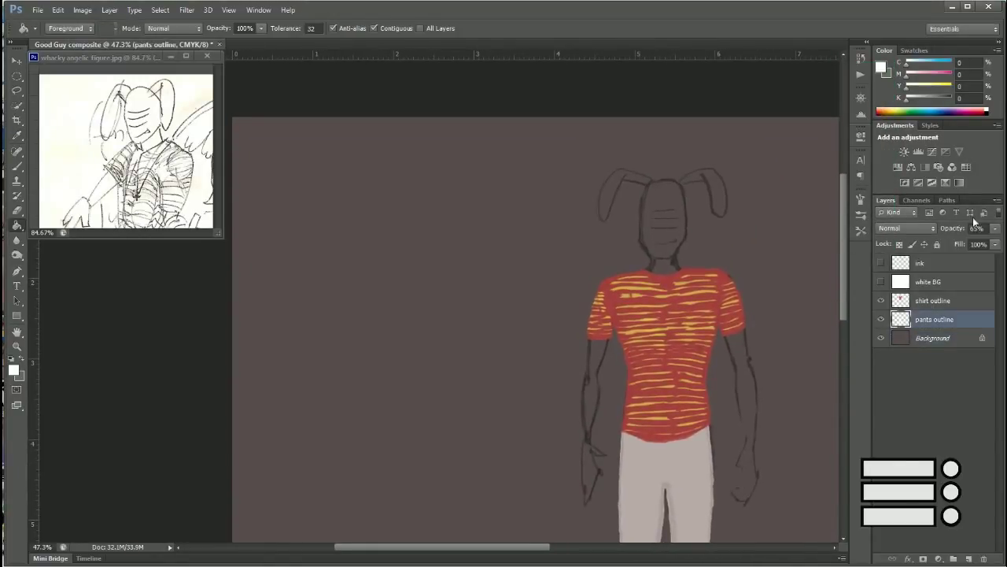
left_click_drag(971, 227, 931, 279)
mouse_move(725, 404)
left_mouse_down()
mouse_move(756, 292)
mouse_move(751, 364)
mouse_move(744, 351)
left_mouse_up()
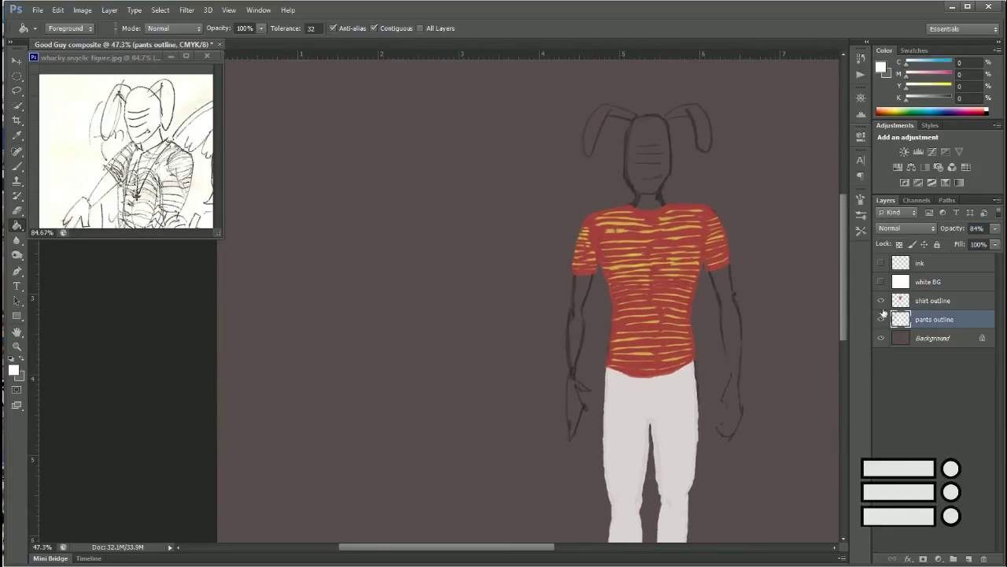
Step: Add a new layer above Background named 'skin tone'
left_click(961, 341)
key("ctrl+shift+alt+n")
double_click(934, 338)
type("skin tone")
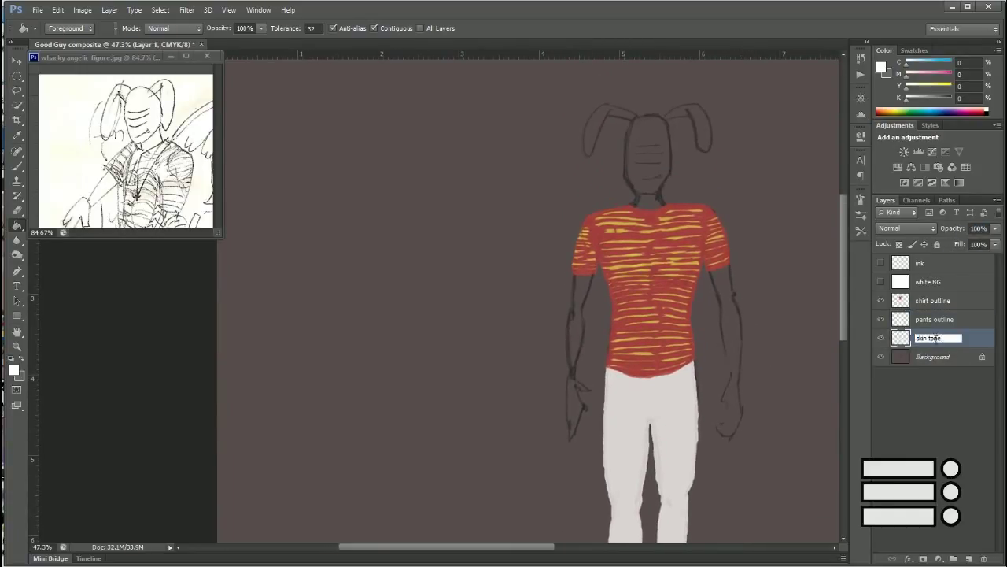
key("Return")
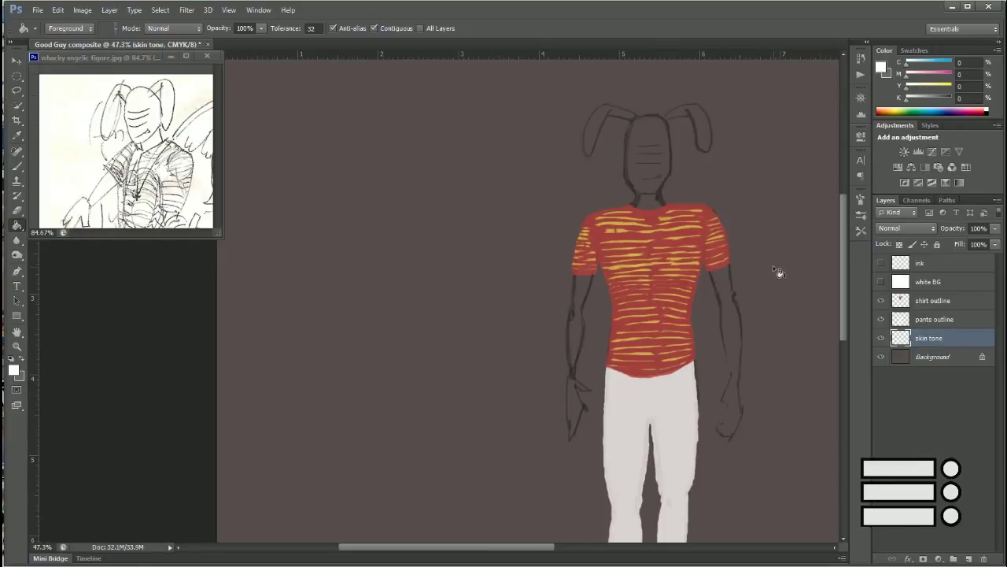
Step: Set the foreground colour to peach d4b29b for painting skin
left_click(882, 67)
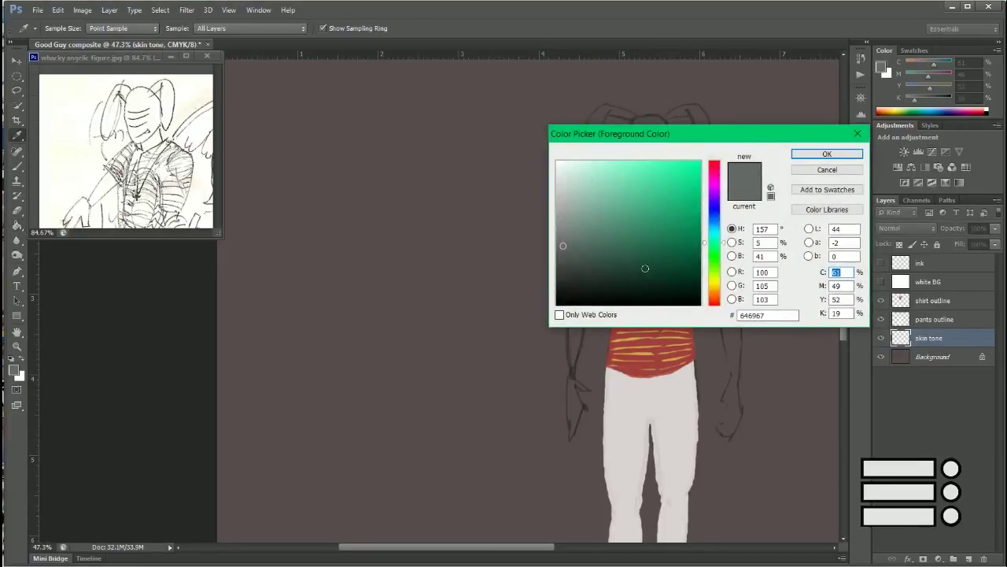
left_click_drag(723, 259, 725, 296)
left_click(593, 169)
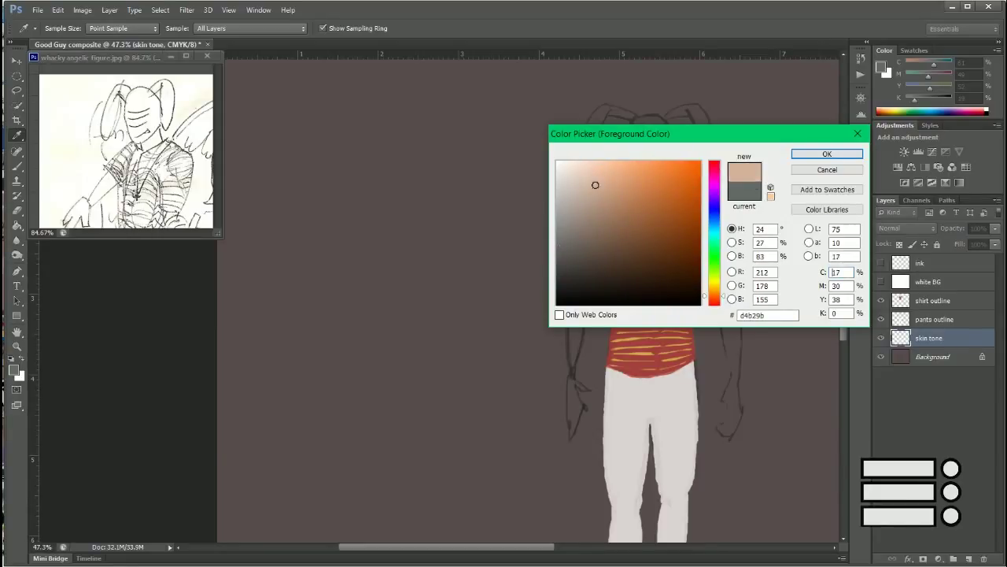
left_click(827, 153)
key("g")
key("b")
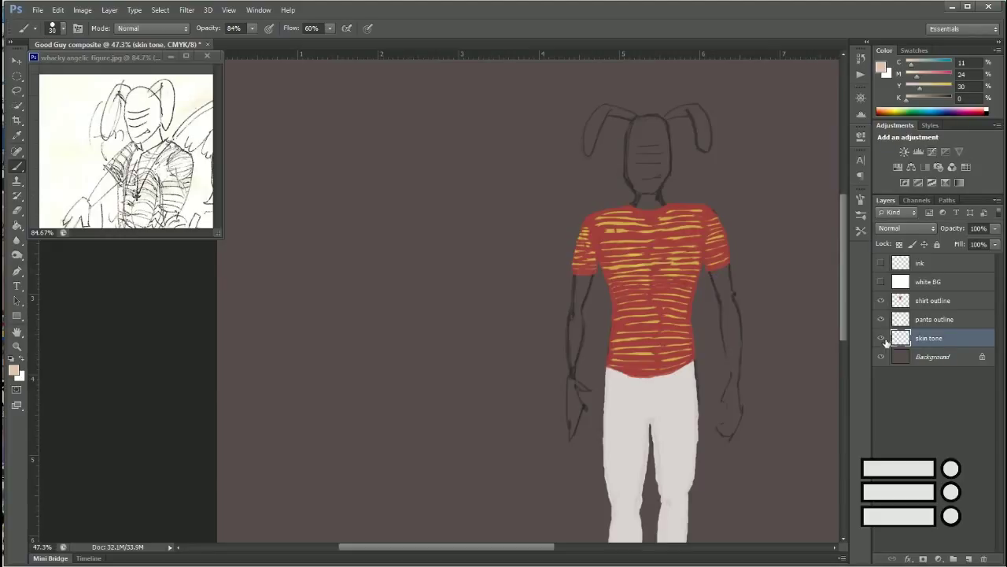
Step: Hide the shirt and paint peach along the left upper arm up to the shoulder
left_click(881, 303)
scroll(630, 380, "up", 3)
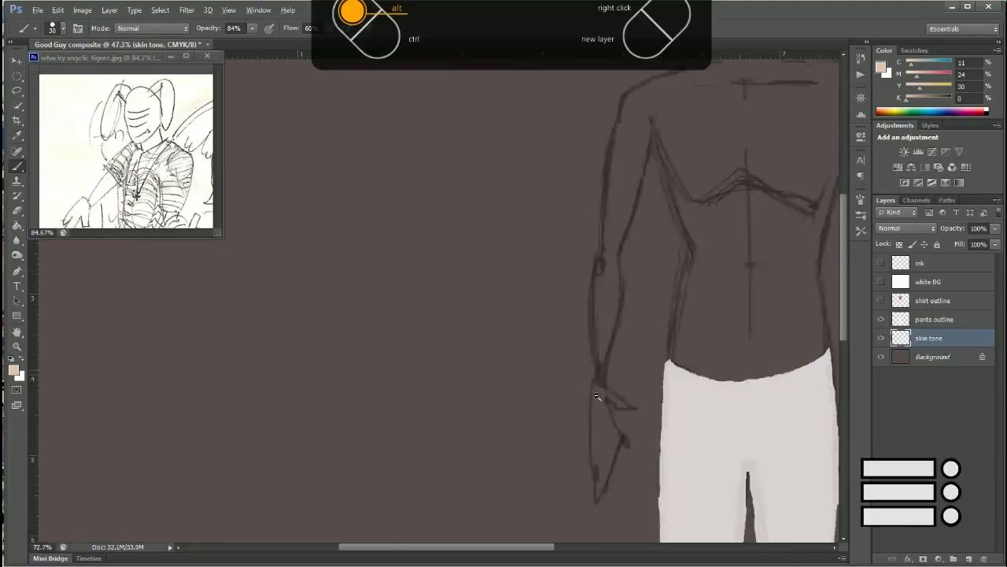
scroll(596, 394, "up", 3)
mouse_move(563, 267)
left_mouse_down()
mouse_move(630, 337)
mouse_move(602, 454)
mouse_move(550, 293)
left_mouse_up()
left_click_drag(636, 288, 606, 410)
mouse_move(543, 389)
left_mouse_down()
mouse_move(566, 172)
mouse_move(525, 311)
mouse_move(526, 401)
mouse_move(538, 177)
left_mouse_up()
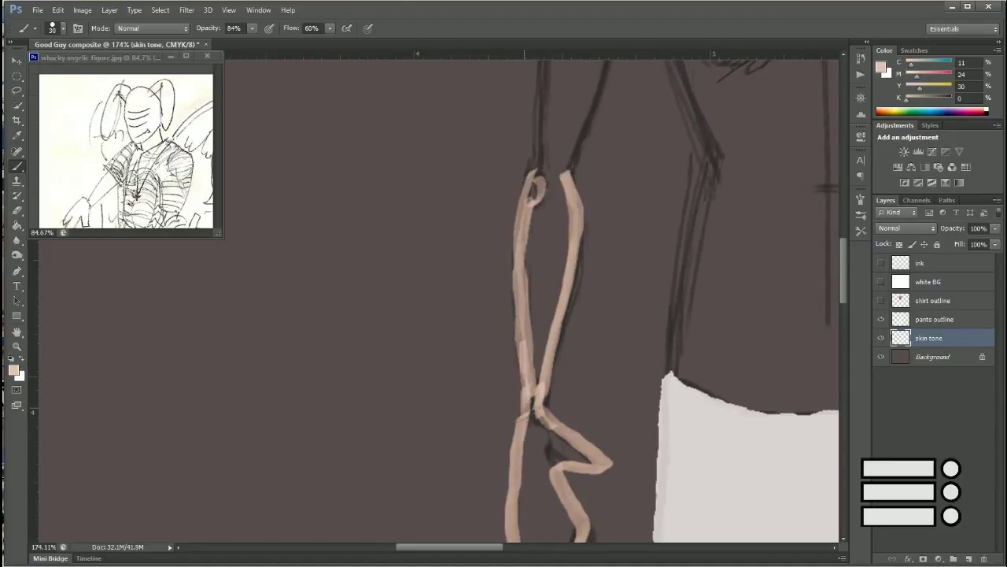
left_click_drag(643, 107, 596, 276)
mouse_move(582, 123)
left_mouse_down()
mouse_move(513, 346)
mouse_move(578, 110)
left_mouse_up()
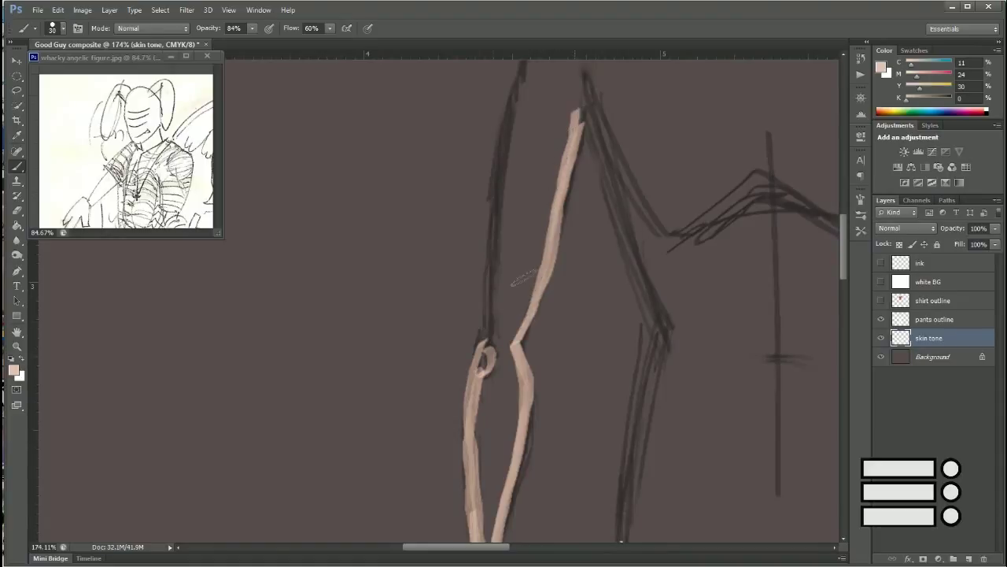
mouse_move(484, 347)
left_mouse_down()
mouse_move(498, 183)
mouse_move(523, 75)
left_mouse_up()
left_click_drag(579, 128, 497, 291)
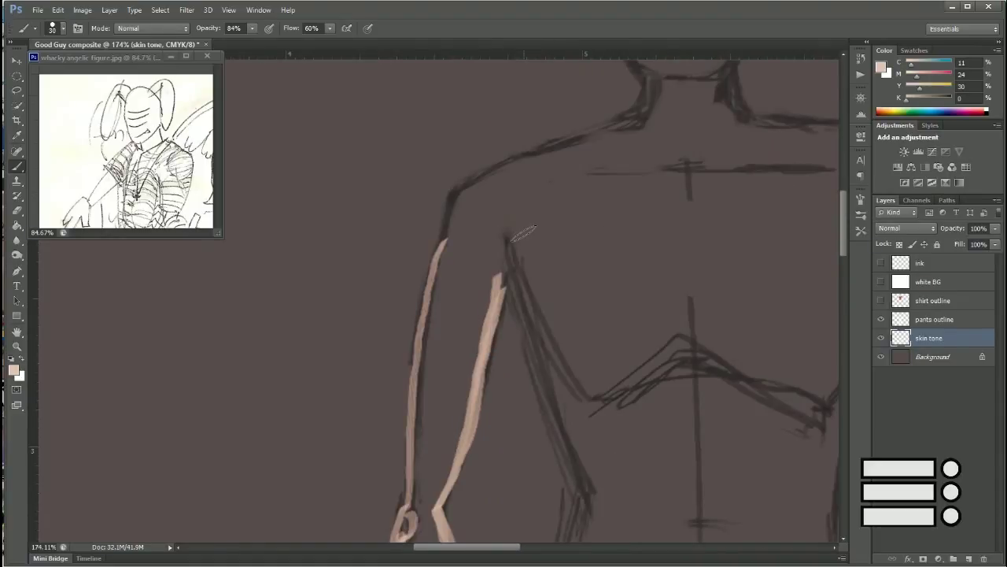
Step: Show the shirt again and paint peach over the left arm outline and forearm
left_click(882, 300)
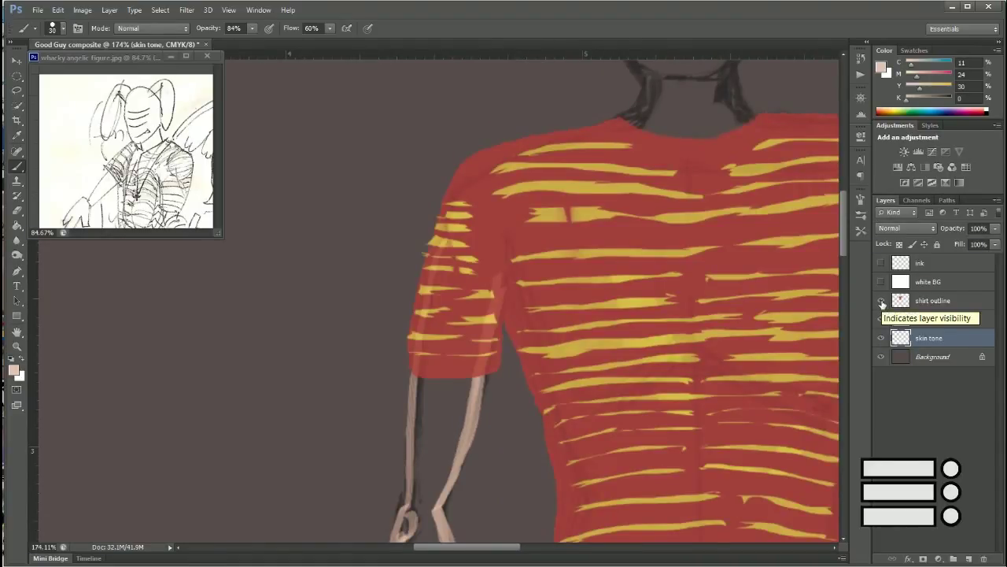
left_click(882, 301)
left_click(881, 300)
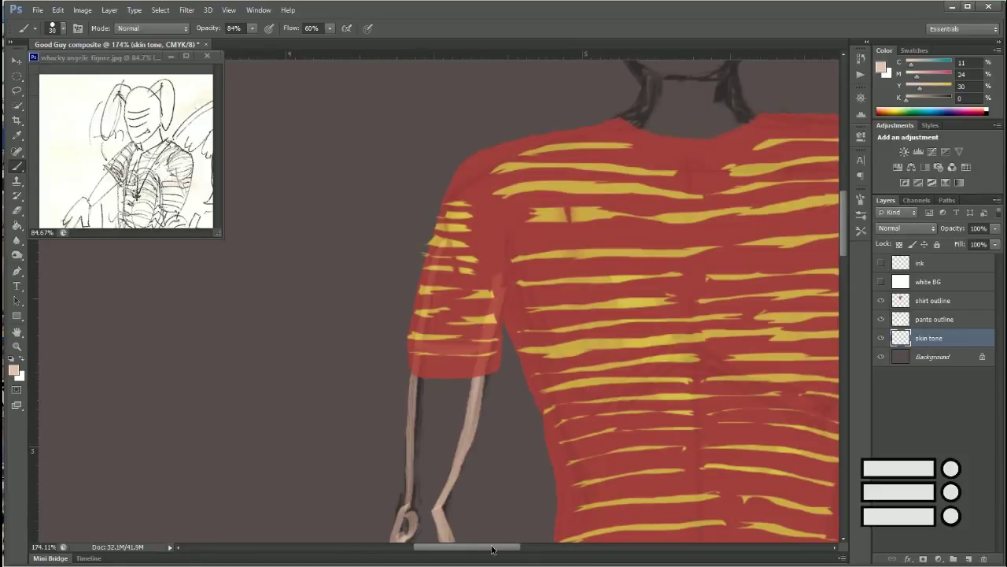
left_click_drag(492, 548, 571, 549)
scroll(543, 409, "left", 10)
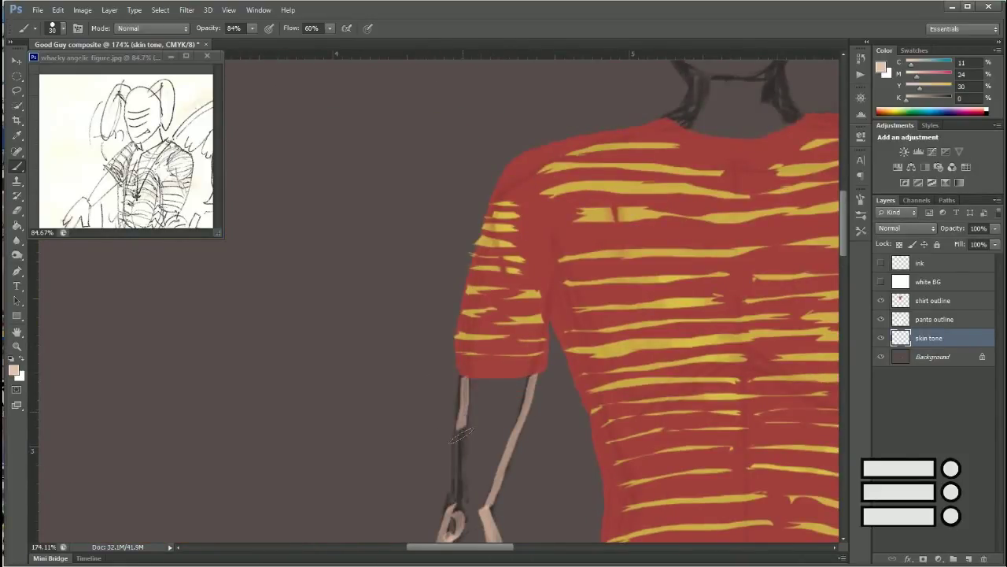
left_click_drag(463, 381, 457, 507)
mouse_move(535, 376)
left_mouse_down()
mouse_move(477, 378)
mouse_move(476, 500)
mouse_move(495, 213)
left_mouse_up()
left_click_drag(432, 204, 425, 432)
left_click_drag(417, 252, 414, 401)
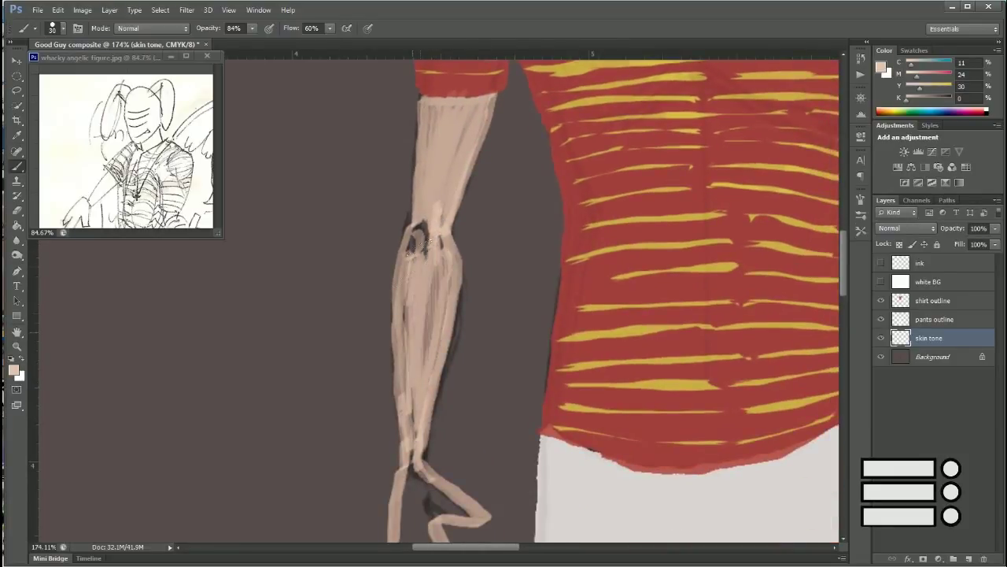
left_click_drag(417, 220, 440, 315)
Step: Fill the left hand with peach and smooth the forearm's skin tone
left_click_drag(501, 321, 481, 187)
mouse_move(406, 348)
left_mouse_down()
mouse_move(386, 441)
mouse_move(413, 369)
mouse_move(378, 354)
left_mouse_up()
mouse_move(386, 315)
left_mouse_down()
mouse_move(374, 268)
mouse_move(402, 118)
left_mouse_up()
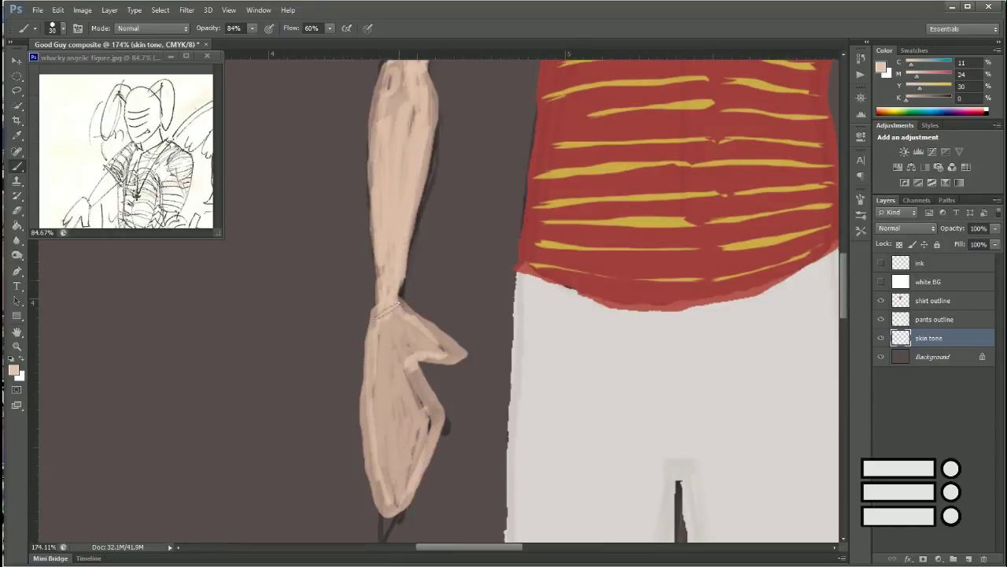
left_click_drag(393, 79, 403, 165)
mouse_move(405, 311)
left_mouse_down()
mouse_move(457, 354)
mouse_move(417, 417)
left_mouse_up()
left_click_drag(405, 370, 429, 441)
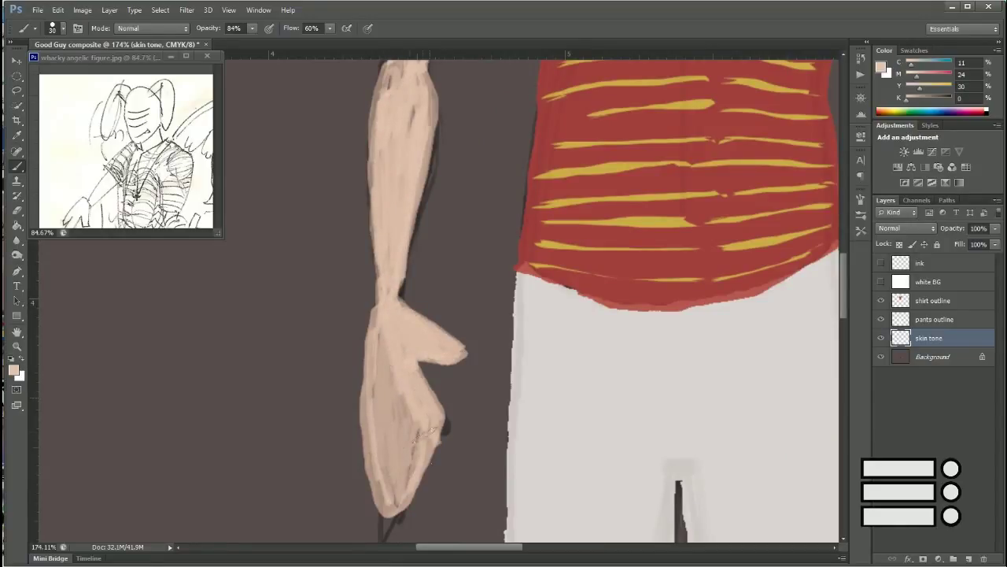
left_click_drag(393, 354, 386, 495)
left_click_drag(385, 323, 647, 331)
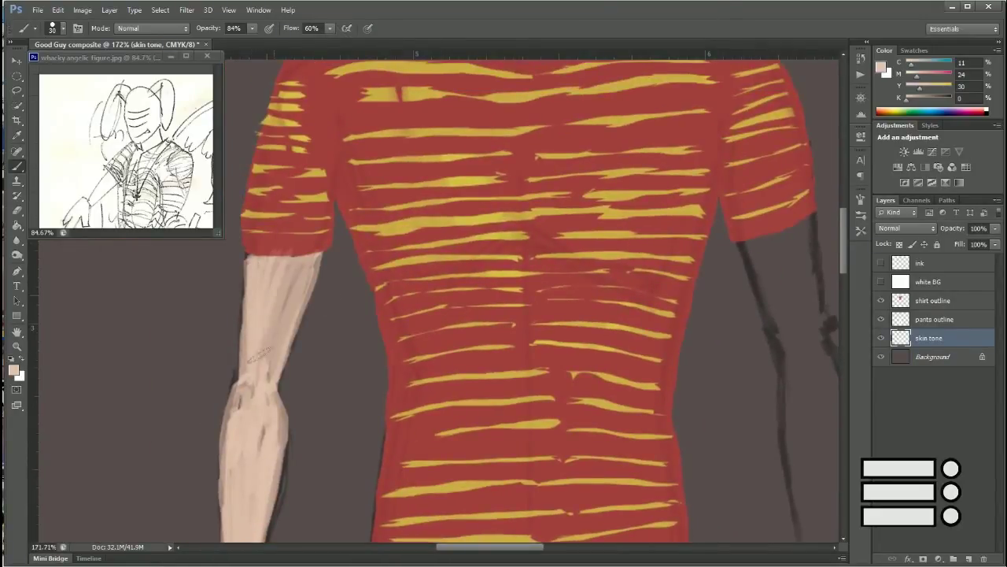
Step: Paint peach along the right arm's inner edge and upper arm
scroll(640, 216, "down", 5)
scroll(641, 217, "up", 4)
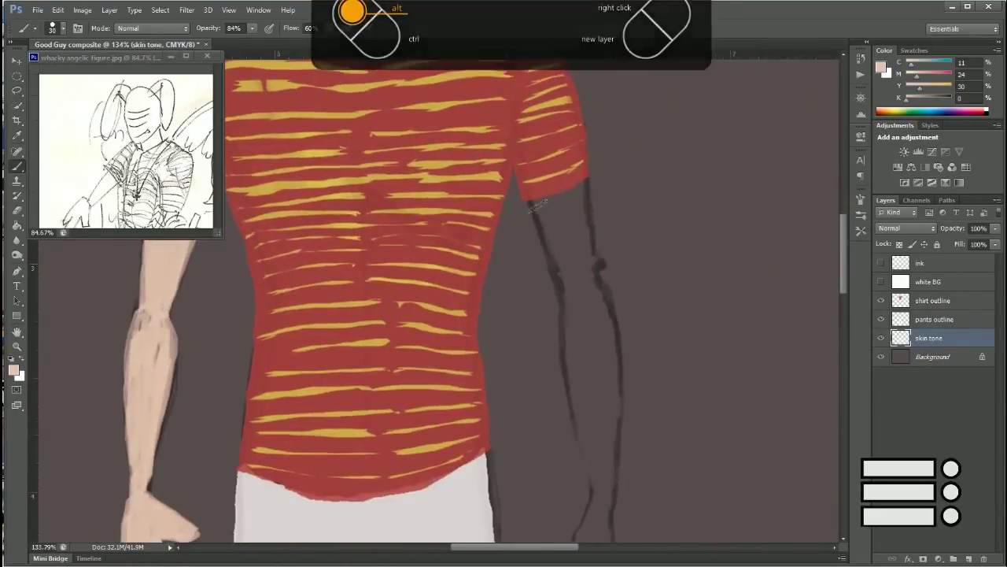
mouse_move(532, 200)
left_mouse_down()
mouse_move(561, 269)
mouse_move(582, 529)
left_mouse_up()
mouse_move(583, 181)
left_mouse_down()
mouse_move(587, 252)
mouse_move(618, 366)
mouse_move(617, 445)
left_mouse_up()
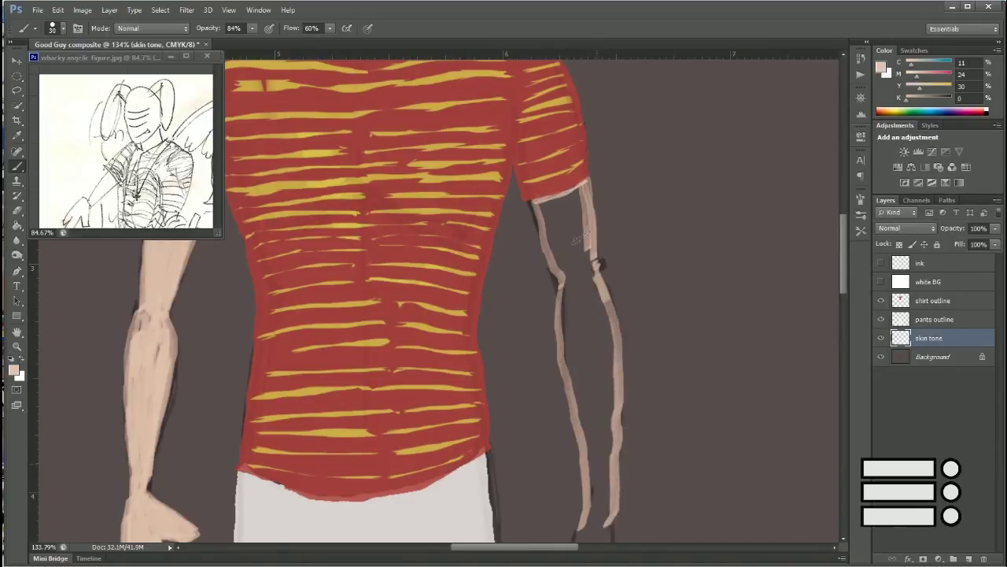
Step: Try hand strokes, then step through history and keep the version without the hand curl
scroll(582, 238, "down", 3)
mouse_move(598, 291)
left_mouse_down()
mouse_move(618, 370)
mouse_move(579, 437)
mouse_move(529, 299)
left_mouse_up()
key("ctrl+alt+z")
key("ctrl+alt+z")
mouse_move(618, 311)
left_mouse_down()
mouse_move(579, 435)
mouse_move(533, 348)
left_mouse_up()
key("ctrl+alt+z")
key("ctrl+alt+z")
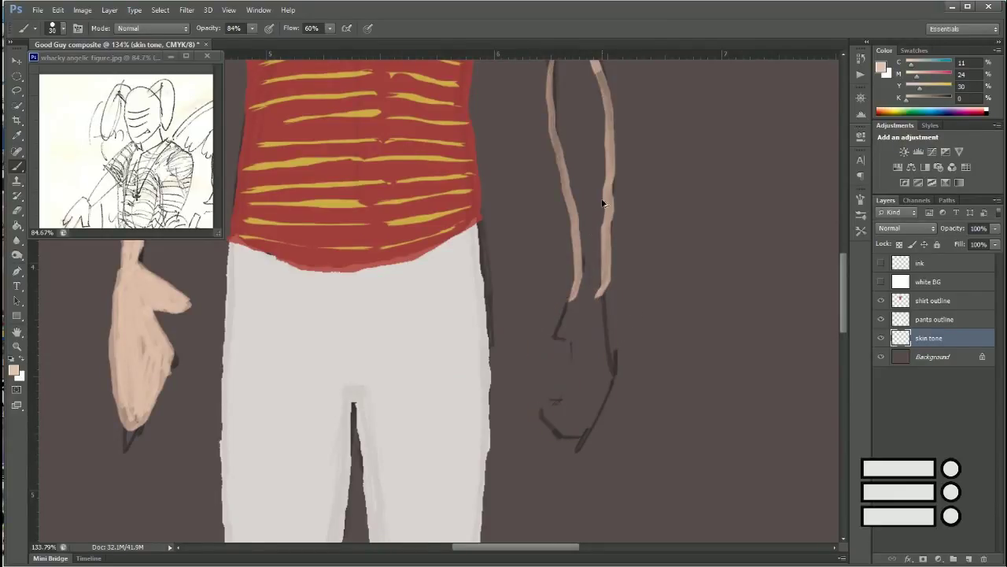
key("ctrl+alt+z")
key("ctrl+shift+z")
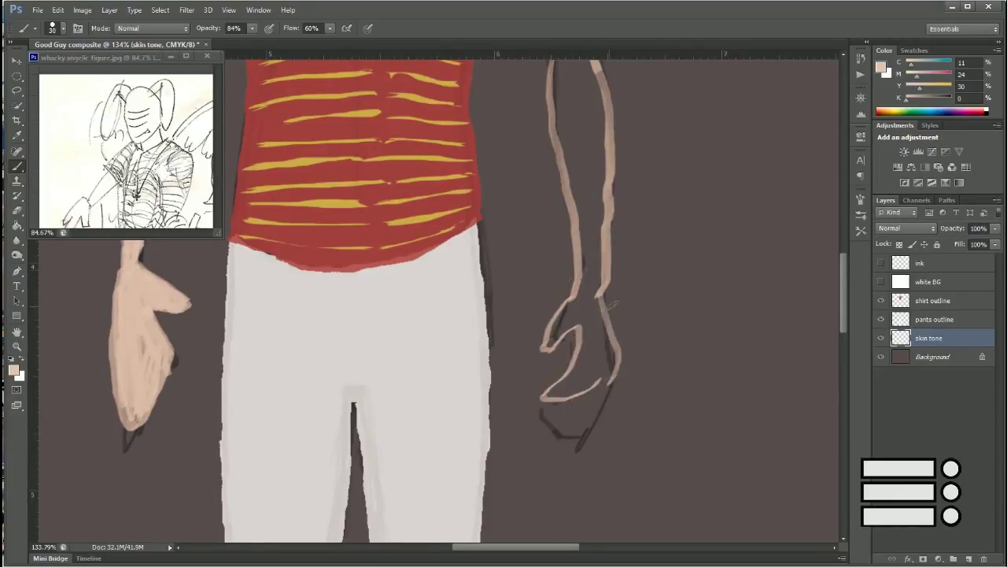
key("ctrl+alt+z")
key("ctrl+shift+z")
key("ctrl+alt+z")
key("ctrl+shift+z")
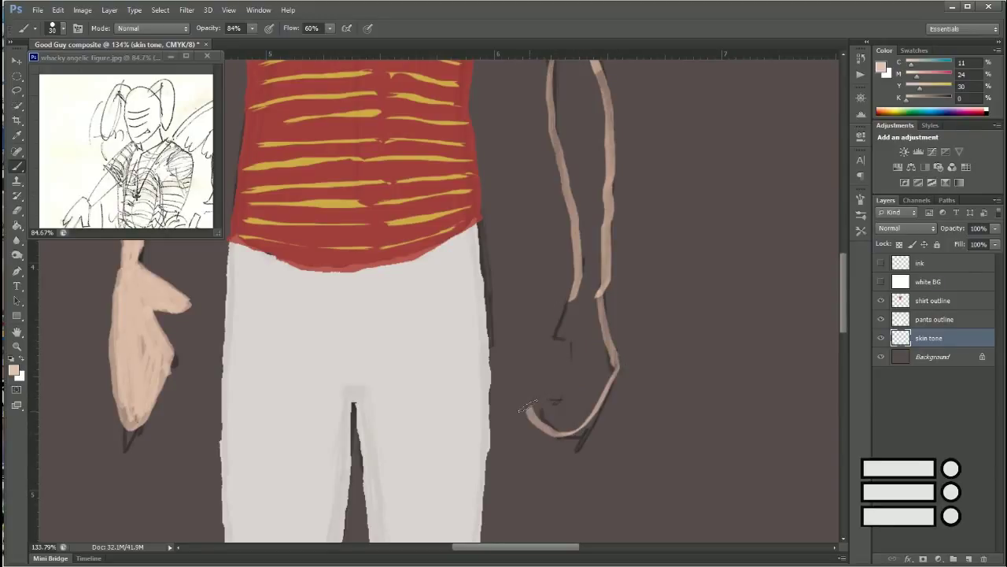
key("ctrl+alt+z")
key("ctrl+shift+z")
key("ctrl+alt+z")
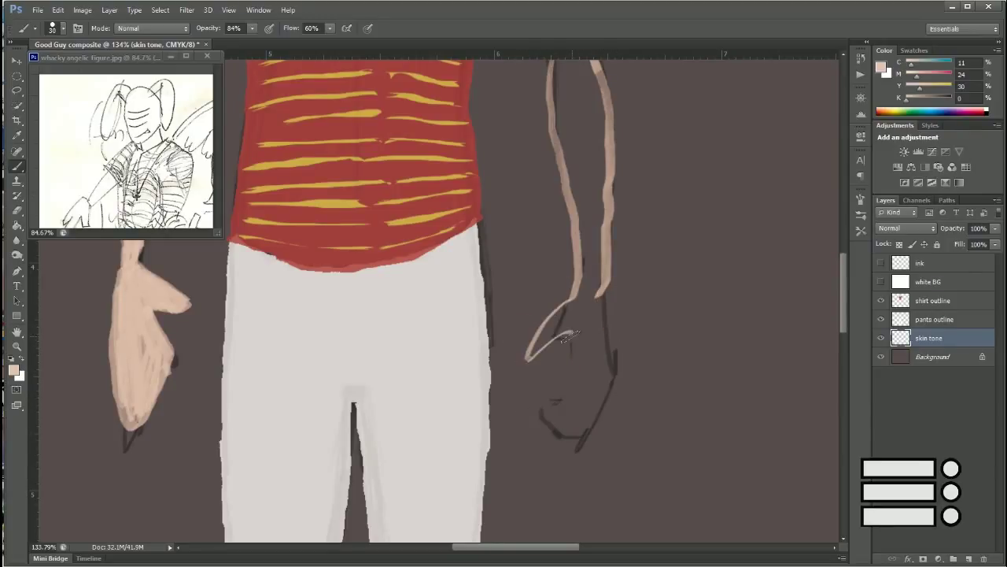
mouse_move(569, 336)
left_mouse_down()
mouse_move(598, 296)
mouse_move(535, 403)
left_mouse_up()
key("ctrl+alt+z")
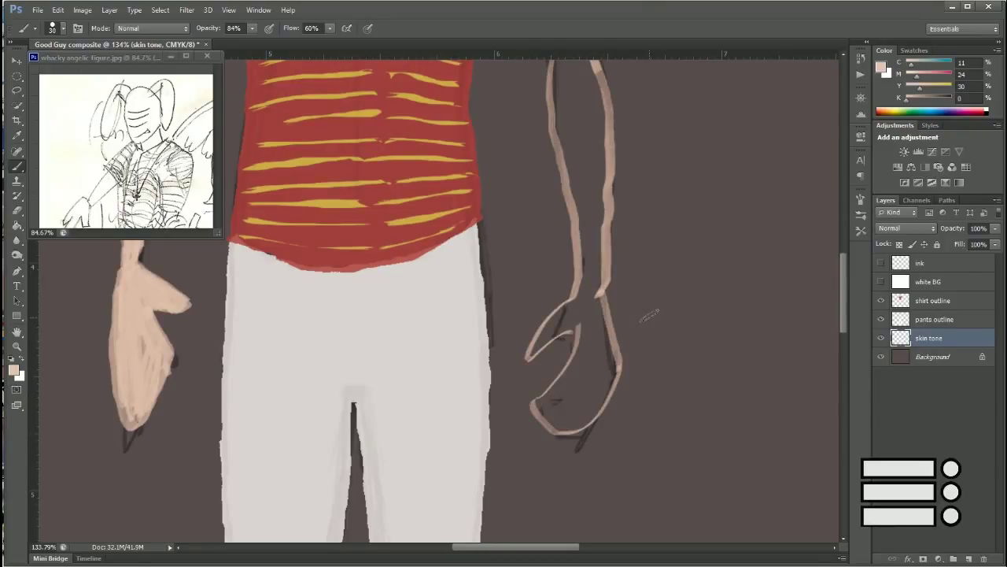
key("ctrl+alt+z")
Step: Paint the right upper arm, forearm and open hand in smooth peach
left_click_drag(715, 185, 691, 334)
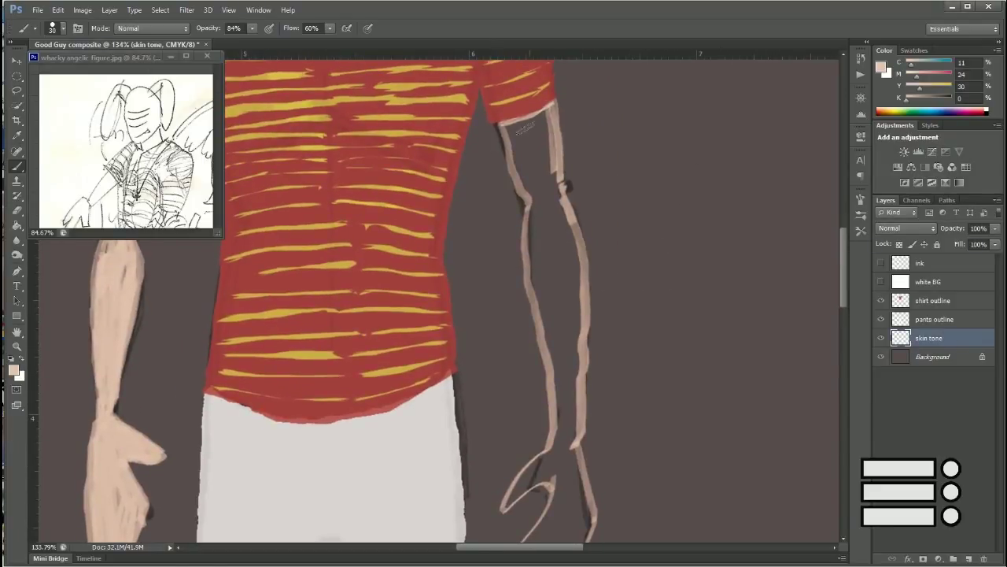
left_click_drag(511, 126, 529, 201)
left_click_drag(543, 110, 551, 197)
mouse_move(511, 114)
left_mouse_down()
mouse_move(543, 189)
mouse_move(535, 134)
left_mouse_up()
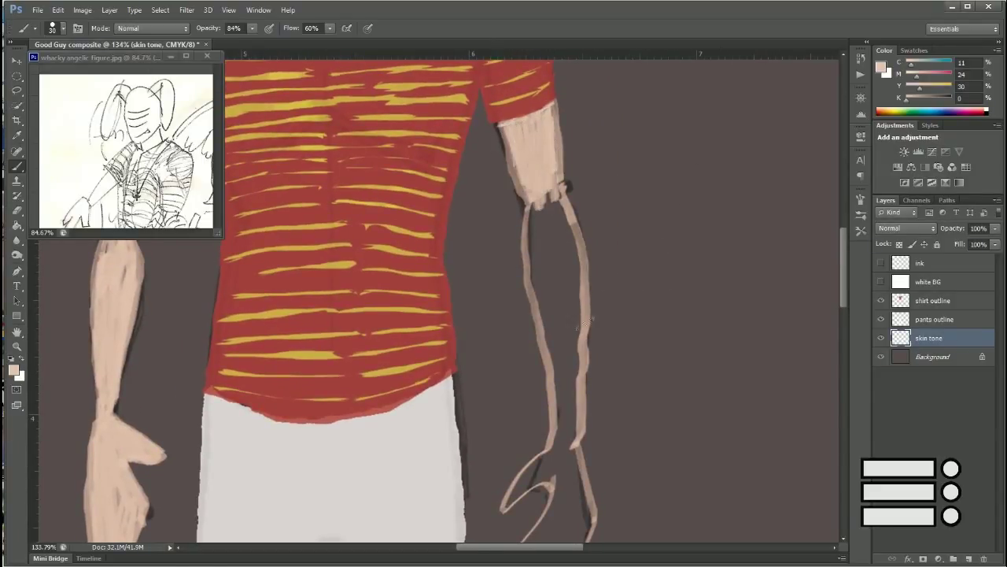
mouse_move(555, 193)
left_mouse_down()
mouse_move(567, 287)
mouse_move(555, 299)
mouse_move(543, 370)
mouse_move(553, 251)
mouse_move(551, 374)
left_mouse_up()
left_click_drag(578, 224, 586, 327)
mouse_move(582, 346)
left_mouse_down()
mouse_move(570, 445)
mouse_move(560, 452)
left_mouse_up()
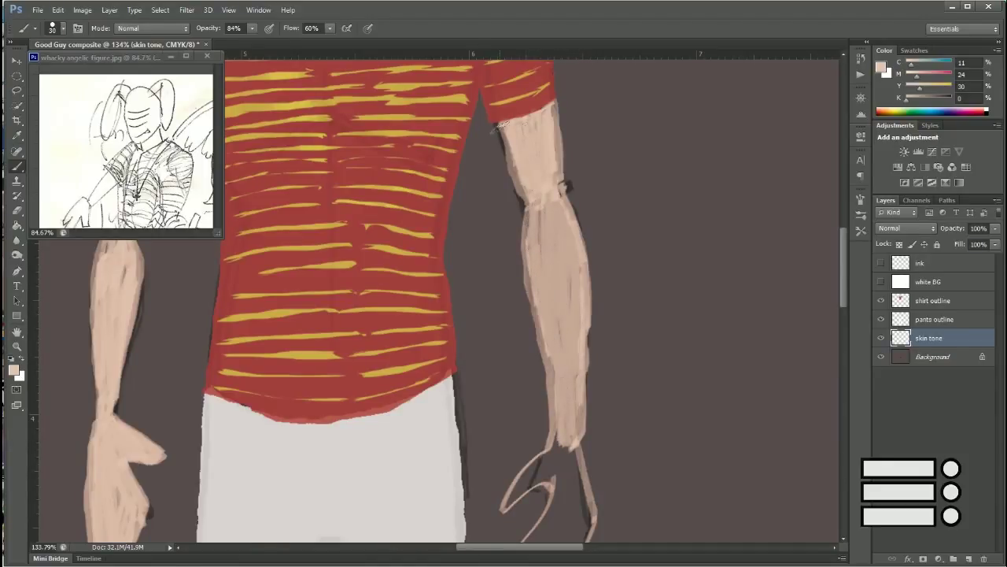
mouse_move(504, 118)
left_mouse_down()
mouse_move(553, 166)
mouse_move(527, 268)
left_mouse_up()
mouse_move(543, 201)
left_mouse_down()
mouse_move(551, 346)
mouse_move(571, 394)
left_mouse_up()
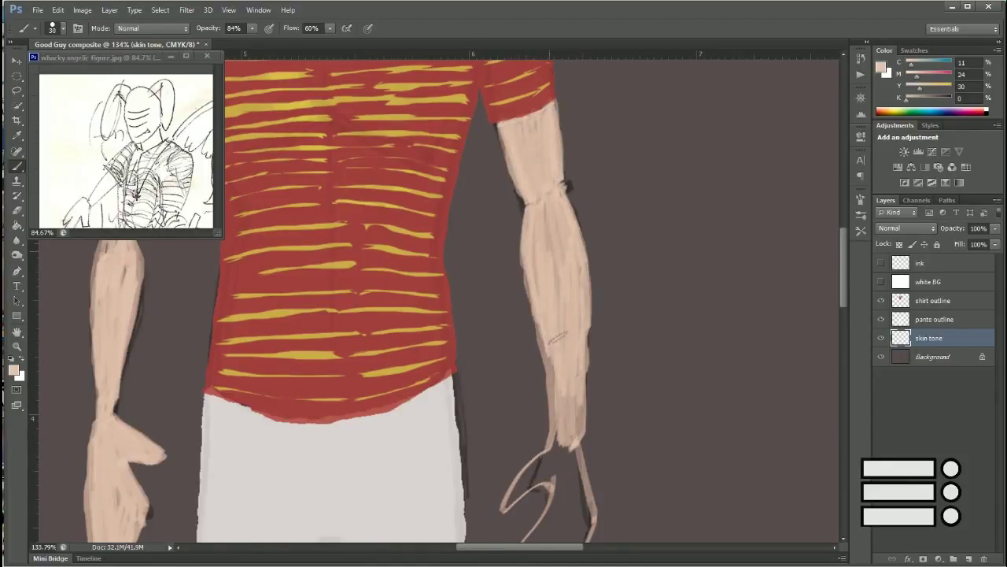
mouse_move(555, 330)
left_mouse_down()
mouse_move(562, 447)
mouse_move(514, 227)
mouse_move(503, 244)
mouse_move(544, 229)
left_mouse_up()
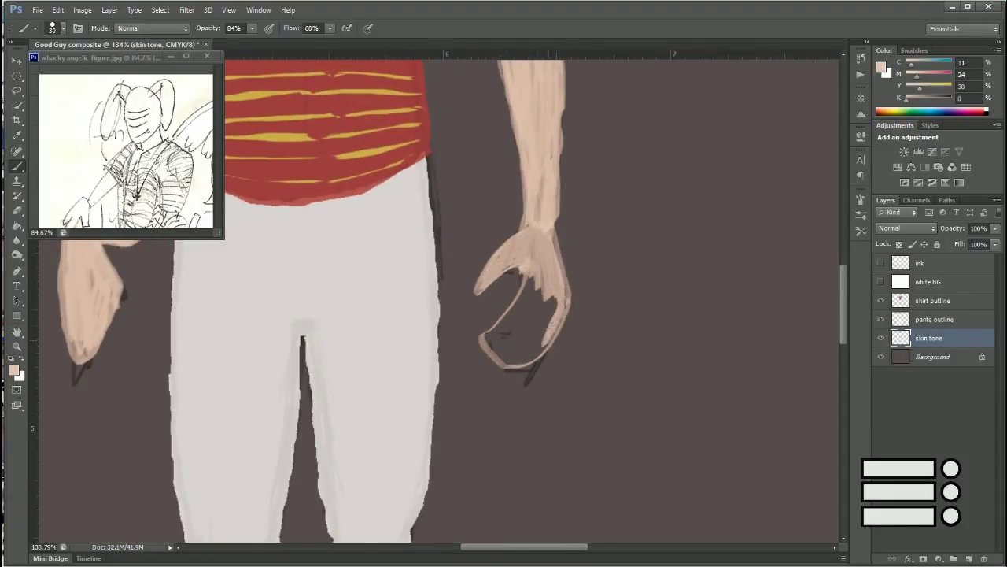
mouse_move(532, 291)
left_mouse_down()
mouse_move(494, 346)
mouse_move(551, 350)
mouse_move(540, 340)
left_mouse_up()
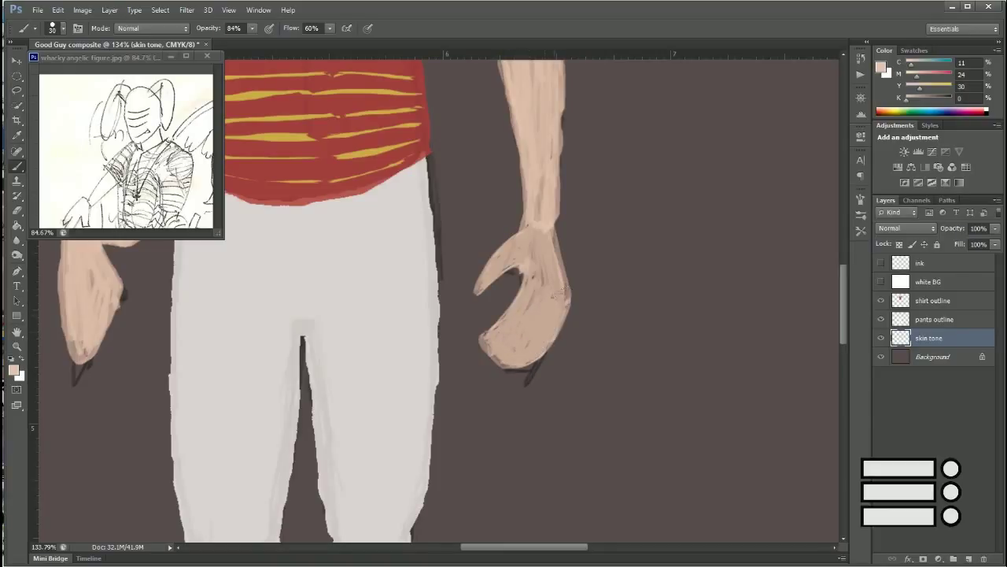
Step: Erase the left hand's skin tone and repaint it in solid peach
scroll(529, 274, "down", 3)
scroll(529, 273, "down", 2)
scroll(499, 341, "up", 6)
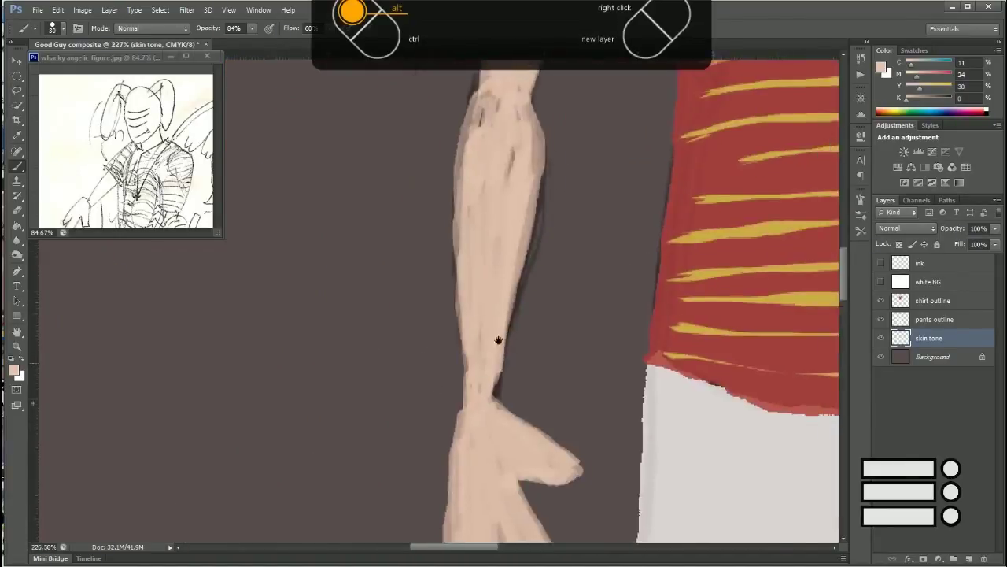
key("e")
mouse_move(449, 193)
left_mouse_down()
mouse_move(398, 393)
mouse_move(413, 460)
left_mouse_up()
key("b")
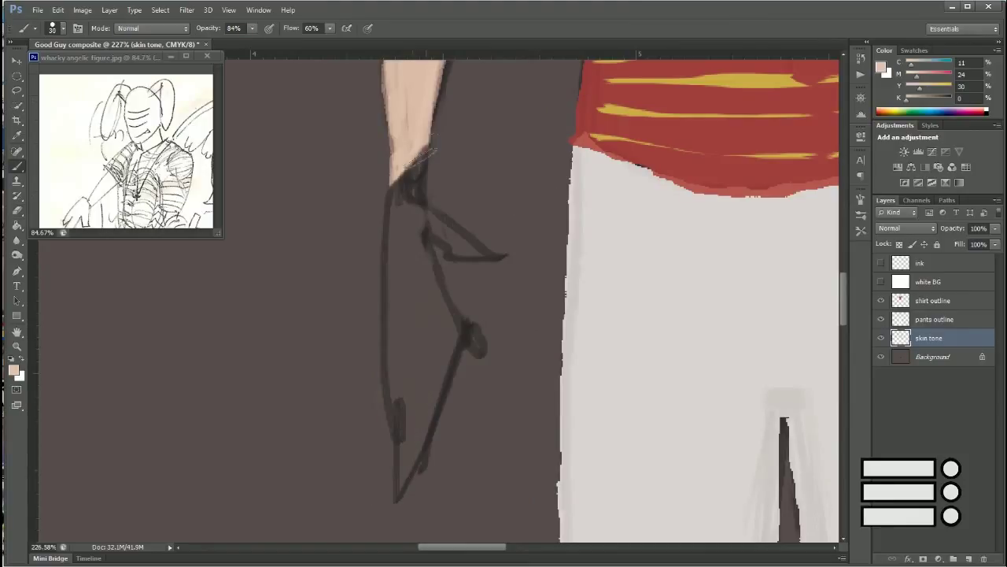
mouse_move(413, 161)
left_mouse_down()
mouse_move(508, 236)
mouse_move(477, 319)
left_mouse_up()
key("ctrl+z")
mouse_move(411, 165)
left_mouse_down()
mouse_move(417, 432)
mouse_move(472, 300)
mouse_move(467, 226)
mouse_move(410, 330)
mouse_move(425, 425)
mouse_move(478, 354)
mouse_move(441, 425)
mouse_move(386, 346)
mouse_move(389, 378)
left_mouse_up()
mouse_move(393, 236)
left_mouse_down()
mouse_move(431, 360)
mouse_move(496, 267)
mouse_move(425, 181)
mouse_move(476, 354)
mouse_move(391, 360)
left_mouse_up()
Step: Move the 'white BG' layer just above Background and select the skin tone layer
scroll(661, 345, "down", 5)
scroll(666, 322, "down", 4)
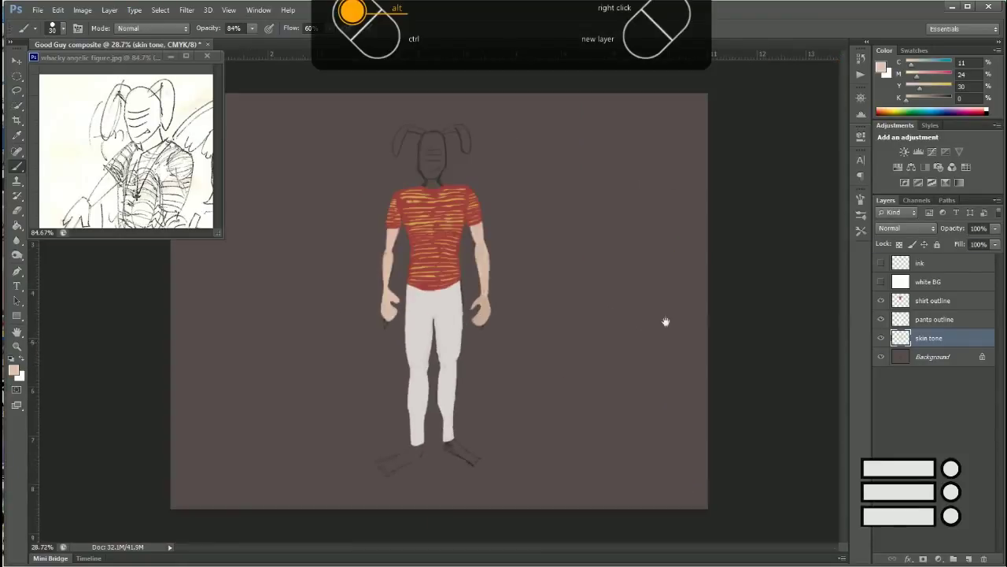
left_click_drag(929, 282, 947, 356)
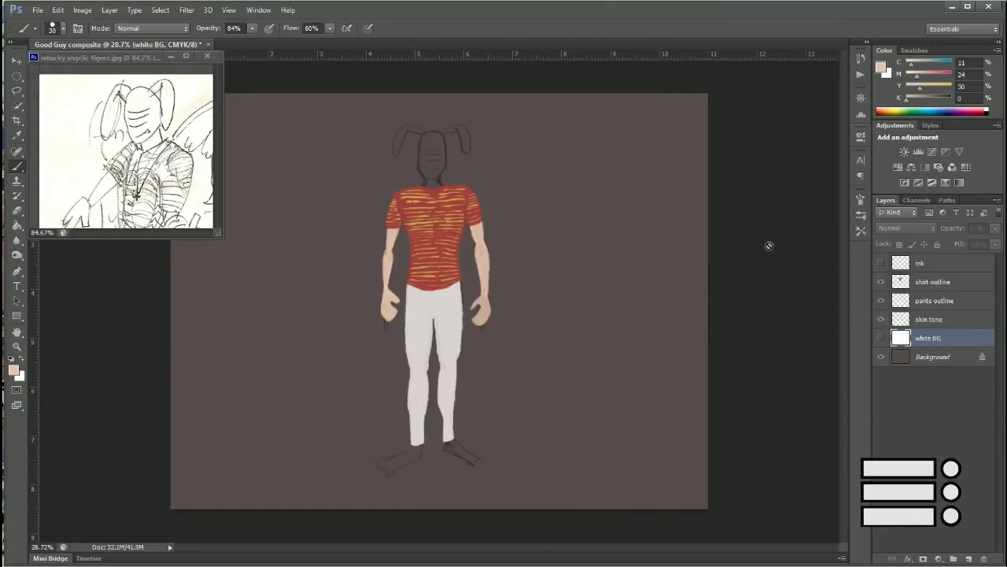
left_click(934, 318)
scroll(403, 140, "up", 7)
Step: Brush peach over the neck, covering its dark patches, and stroke around the face oval
left_click_drag(587, 350, 577, 313)
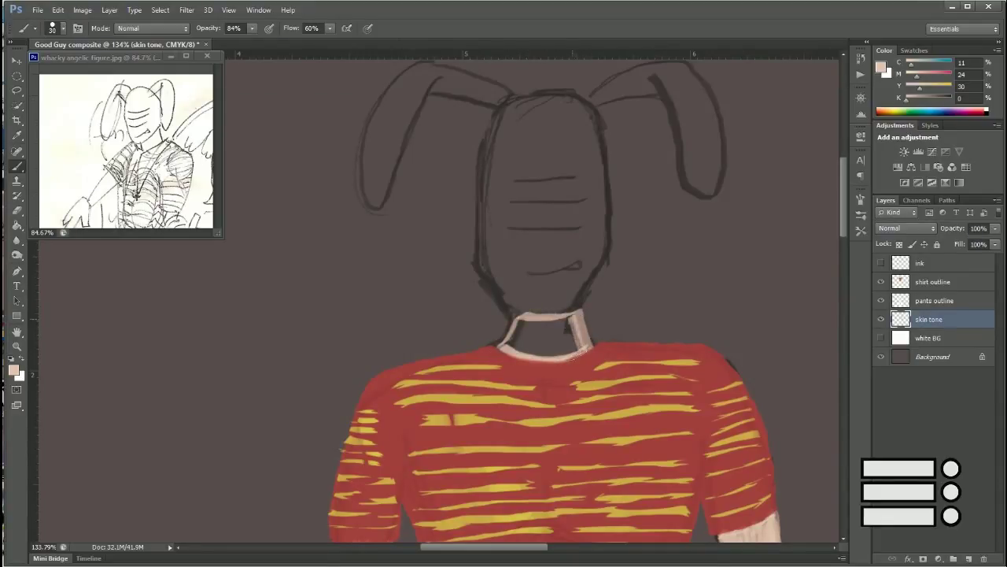
left_click_drag(583, 354, 512, 338)
mouse_move(592, 284)
left_mouse_down()
mouse_move(606, 146)
mouse_move(520, 93)
mouse_move(477, 181)
mouse_move(476, 255)
mouse_move(555, 315)
left_mouse_up()
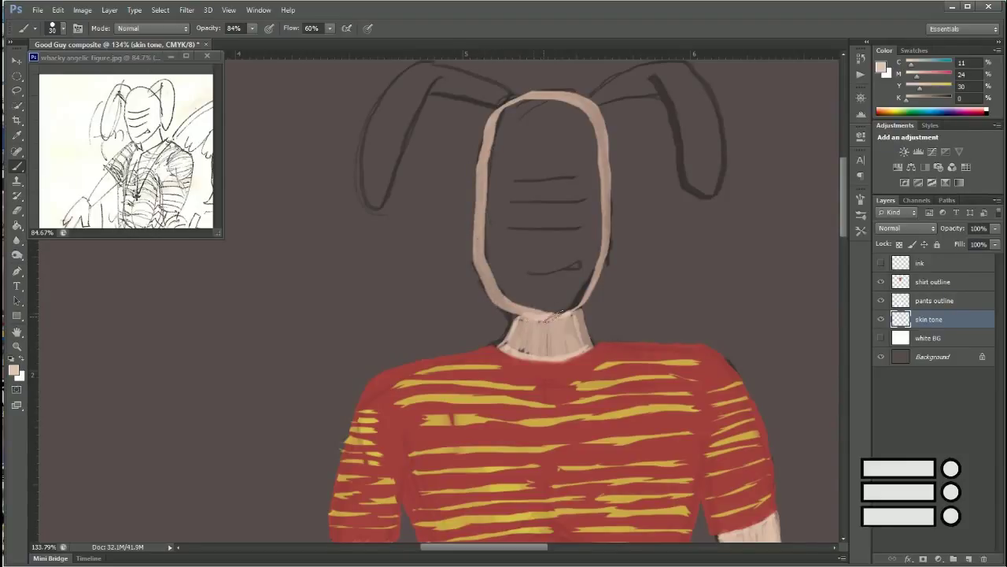
left_click_drag(508, 343, 568, 319)
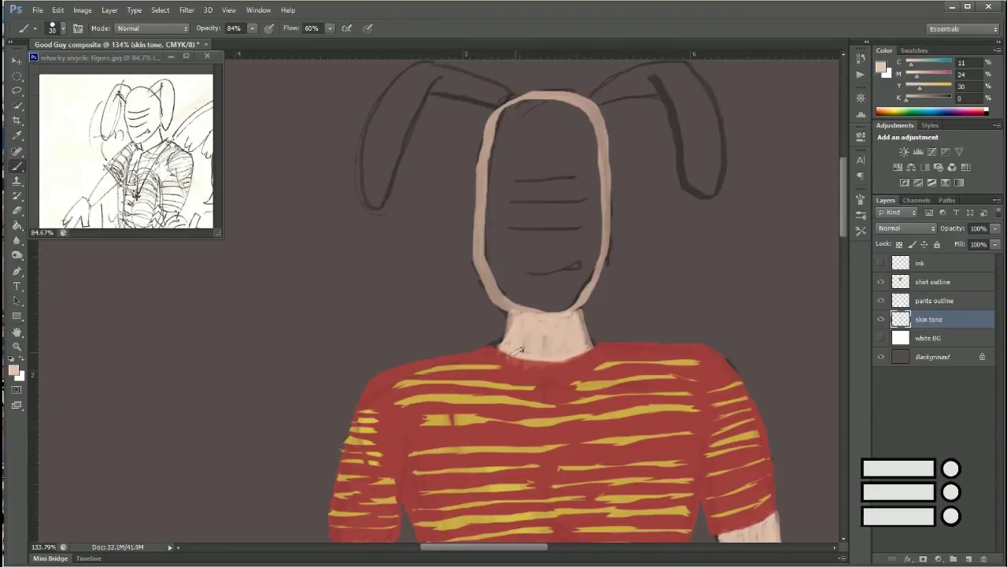
Step: Brush skin tone over the head, chin and neck, then show the ink outline layer
mouse_move(510, 107)
left_mouse_down()
mouse_move(498, 260)
mouse_move(543, 283)
mouse_move(587, 204)
mouse_move(586, 118)
mouse_move(516, 107)
mouse_move(527, 267)
mouse_move(543, 110)
mouse_move(492, 236)
mouse_move(504, 295)
mouse_move(523, 114)
mouse_move(555, 315)
mouse_move(600, 220)
mouse_move(574, 110)
mouse_move(502, 114)
left_mouse_up()
left_click_drag(503, 303, 571, 354)
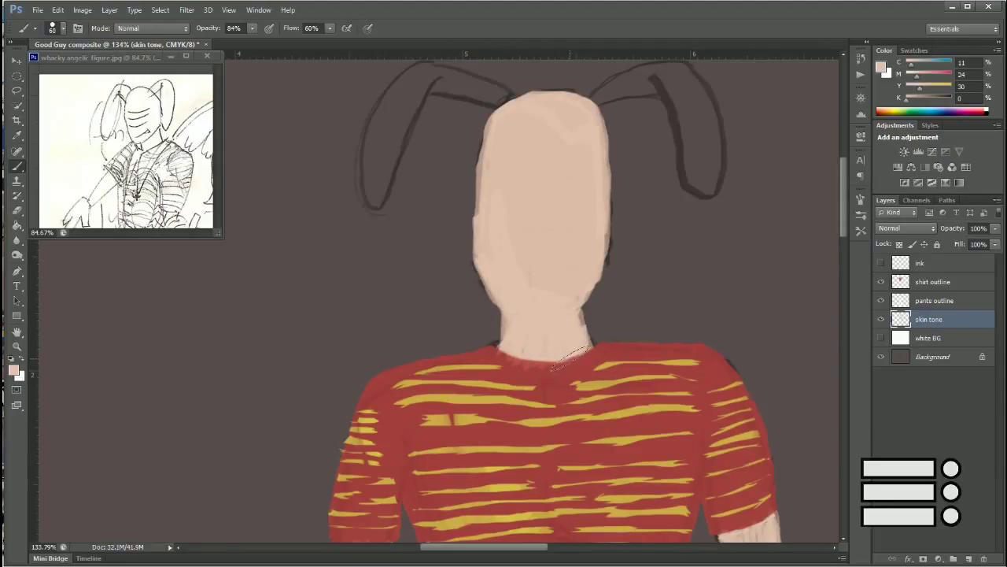
scroll(520, 237, "down", 4)
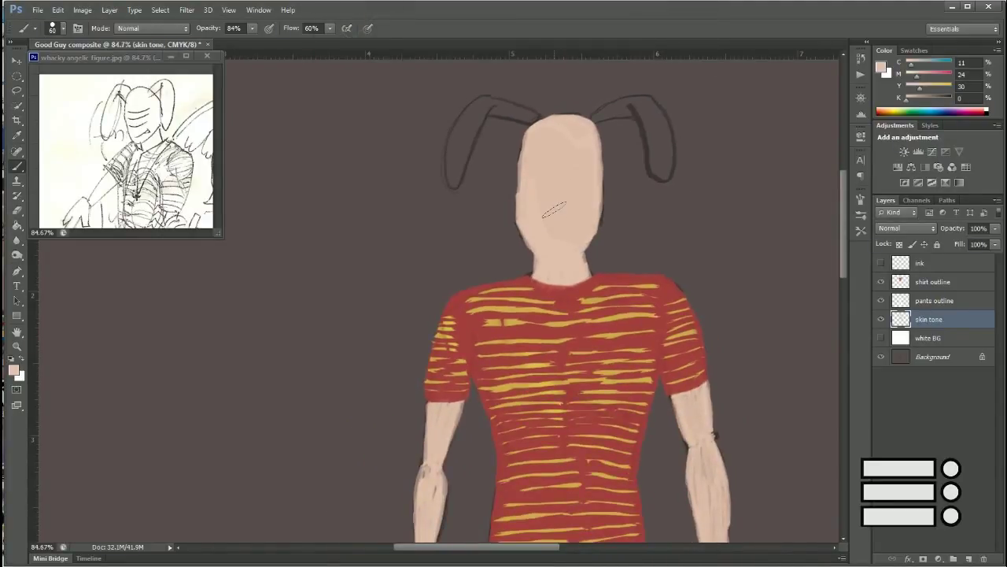
left_click(940, 265)
left_click(881, 264)
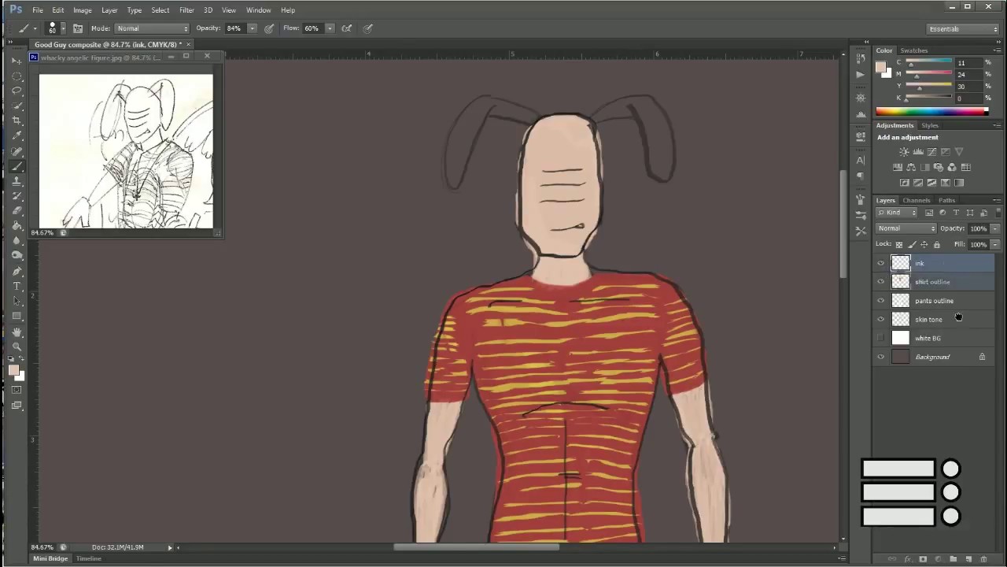
Step: Duplicate the ink layer as 'ink detail', place it below ink, and hide the original
left_click_drag(921, 263, 969, 558)
type("l")
key("Return")
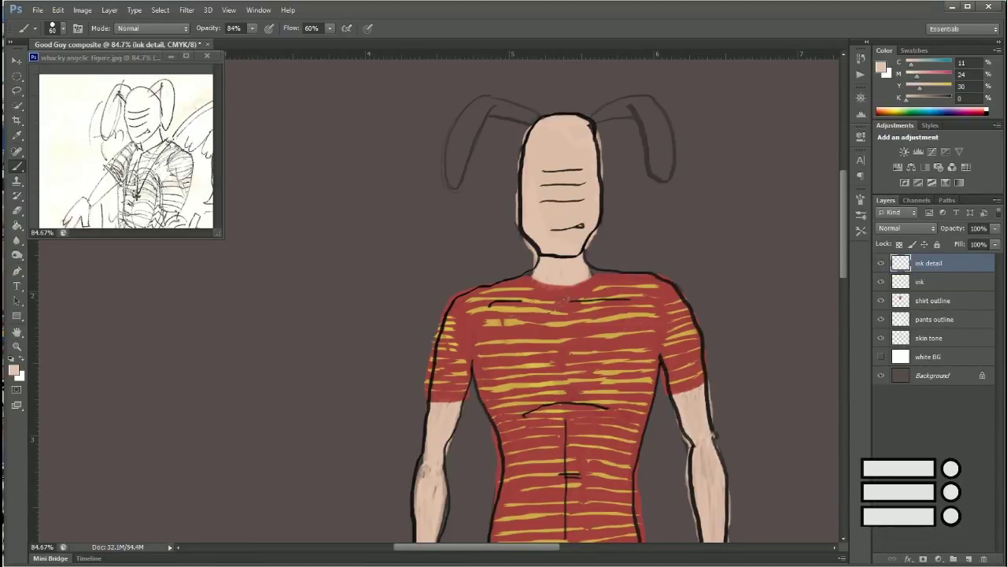
left_click_drag(929, 263, 933, 289)
left_click(882, 263)
Step: Erase the ink detail outlines on the chin, head, shoulders, arms, hands and shirt
key("e")
left_click_drag(593, 233, 540, 115)
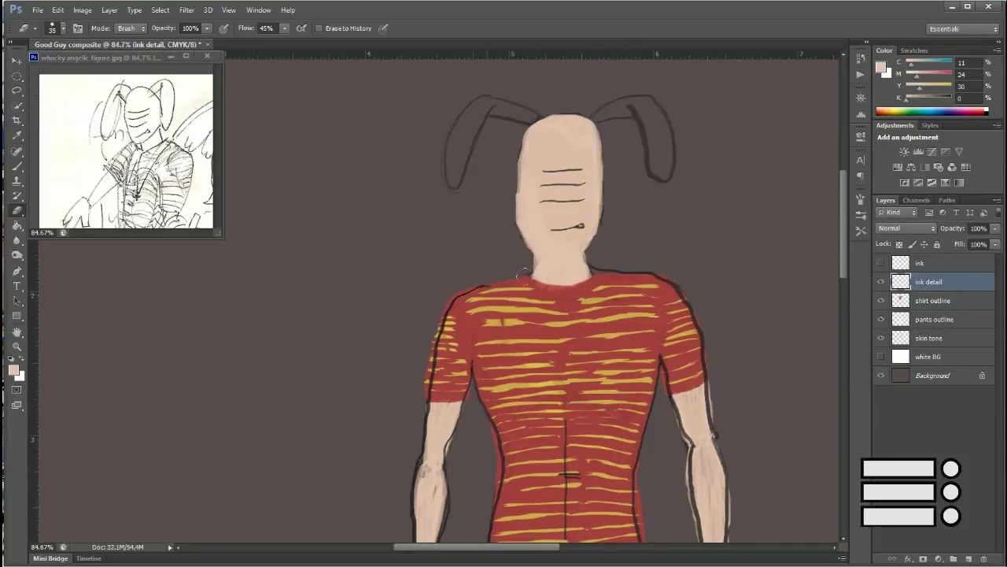
mouse_move(524, 274)
left_mouse_down()
mouse_move(472, 370)
mouse_move(577, 458)
left_mouse_up()
mouse_move(677, 283)
left_mouse_down()
mouse_move(692, 480)
mouse_move(649, 327)
left_mouse_up()
left_click_drag(661, 267, 677, 472)
left_click_drag(653, 417, 629, 504)
mouse_move(400, 234)
left_mouse_down()
mouse_move(386, 511)
mouse_move(370, 248)
left_mouse_up()
left_click_drag(445, 351, 584, 314)
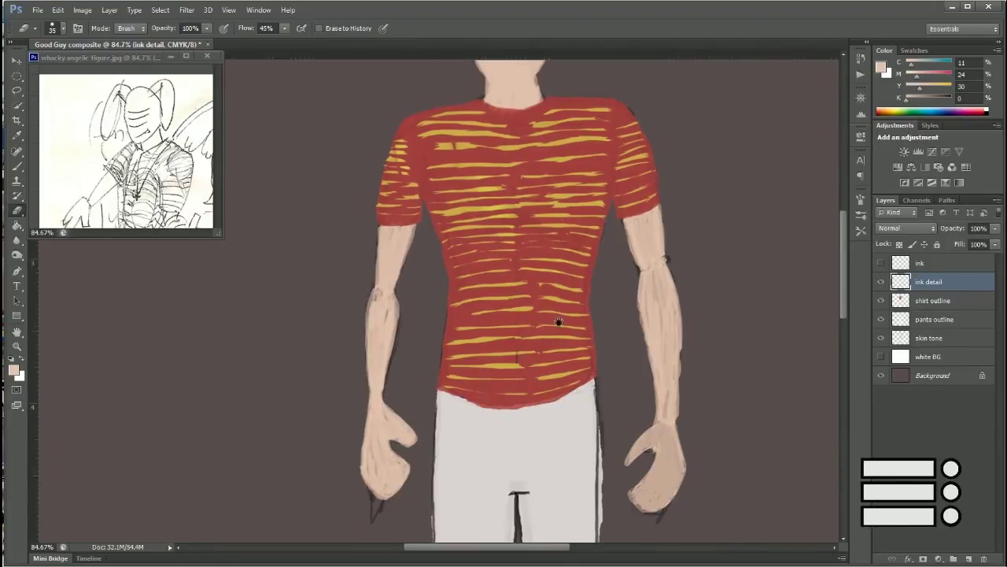
Step: Erase the ink detail outlines along both pants legs down toward the feet
left_click_drag(535, 511, 490, 193)
left_click_drag(555, 102, 541, 303)
left_click_drag(539, 343, 523, 512)
left_click_drag(465, 206, 500, 520)
left_click_drag(464, 271, 450, 527)
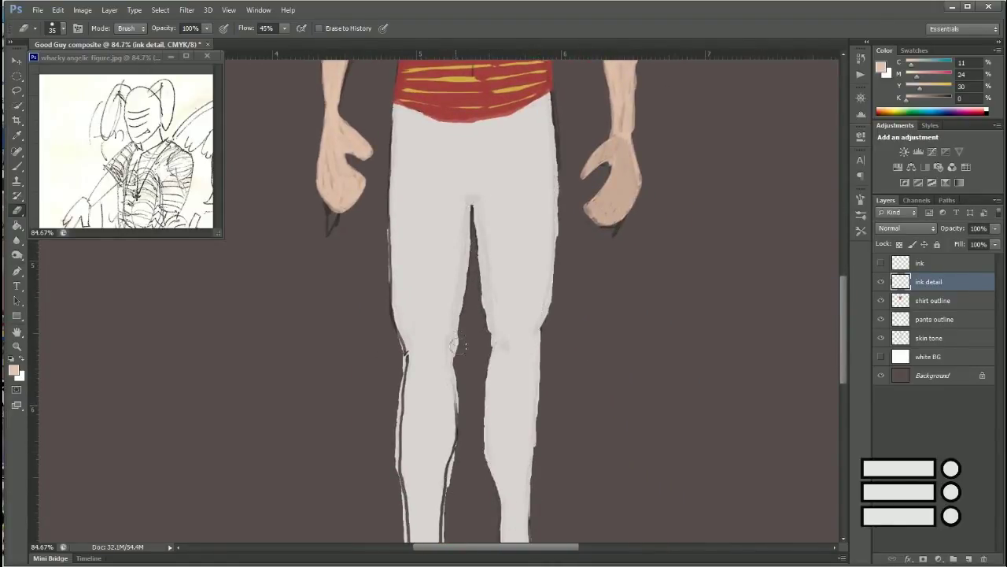
left_click_drag(393, 150, 403, 519)
left_click_drag(407, 259, 388, 53)
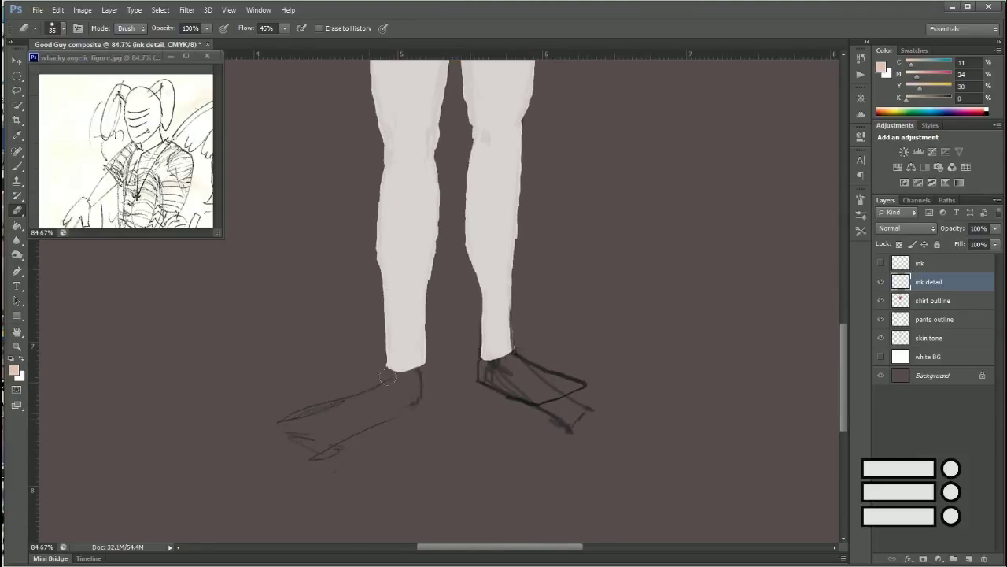
left_click_drag(481, 339, 582, 405)
scroll(603, 304, "up", 5)
Step: Toggle the original ink layer on to compare, then leave it hidden
left_click(880, 262)
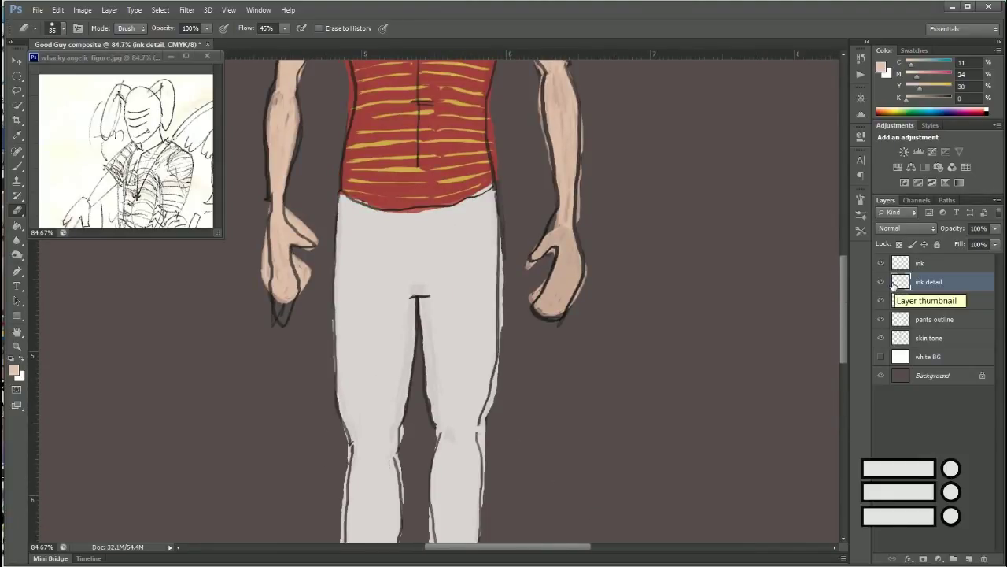
left_click(883, 263)
scroll(416, 364, "up", 5)
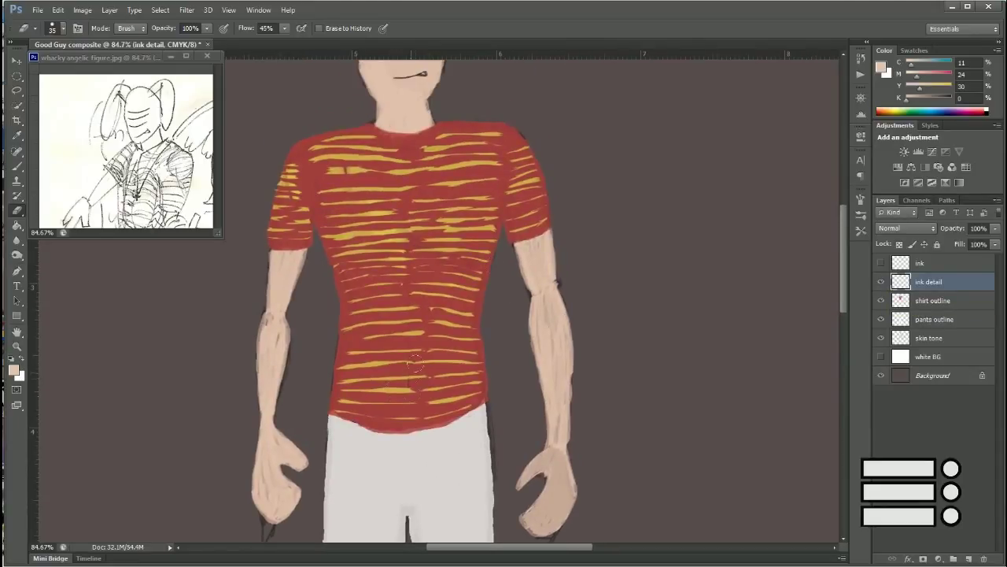
scroll(520, 300, "up", 5)
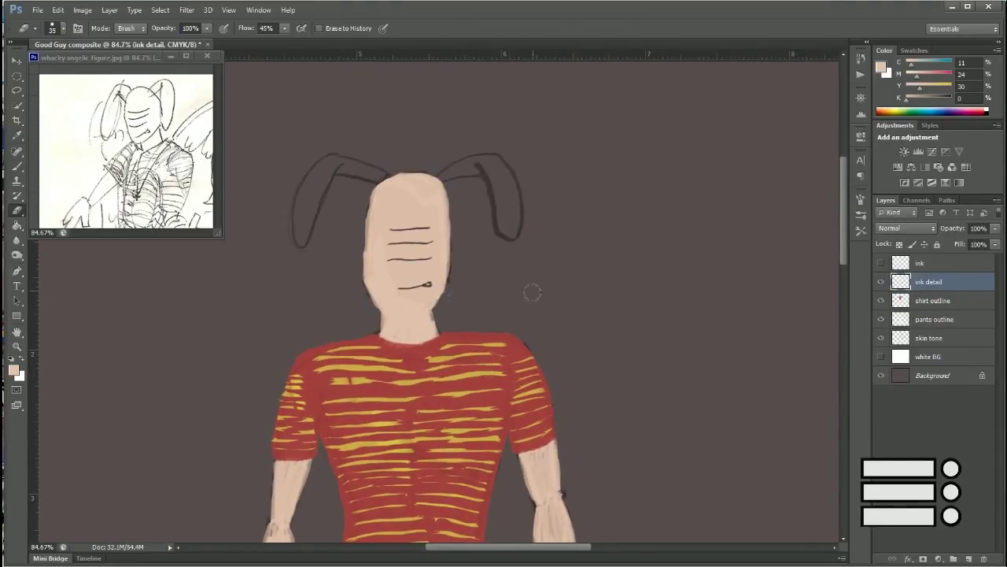
key("b")
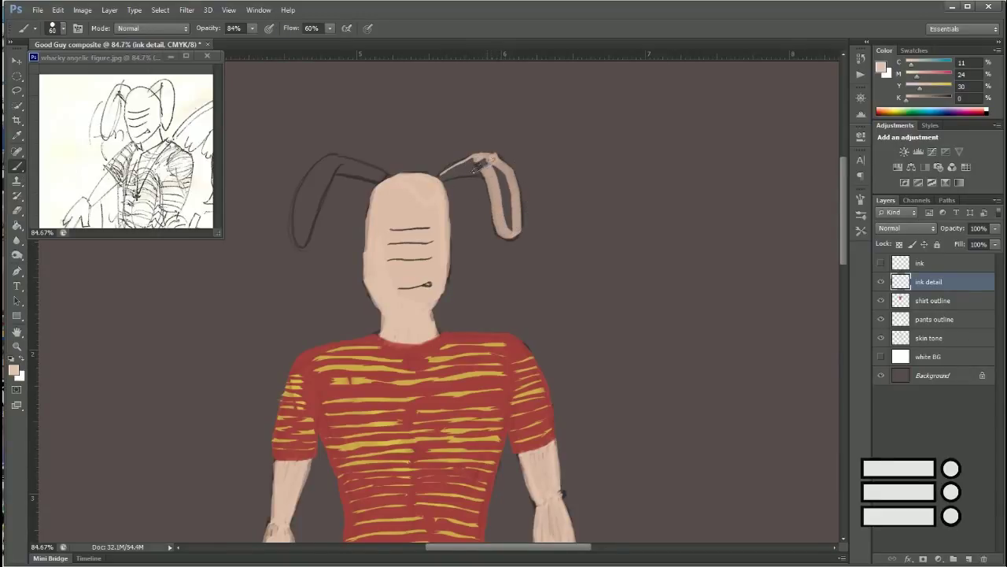
left_click_drag(479, 166, 499, 180)
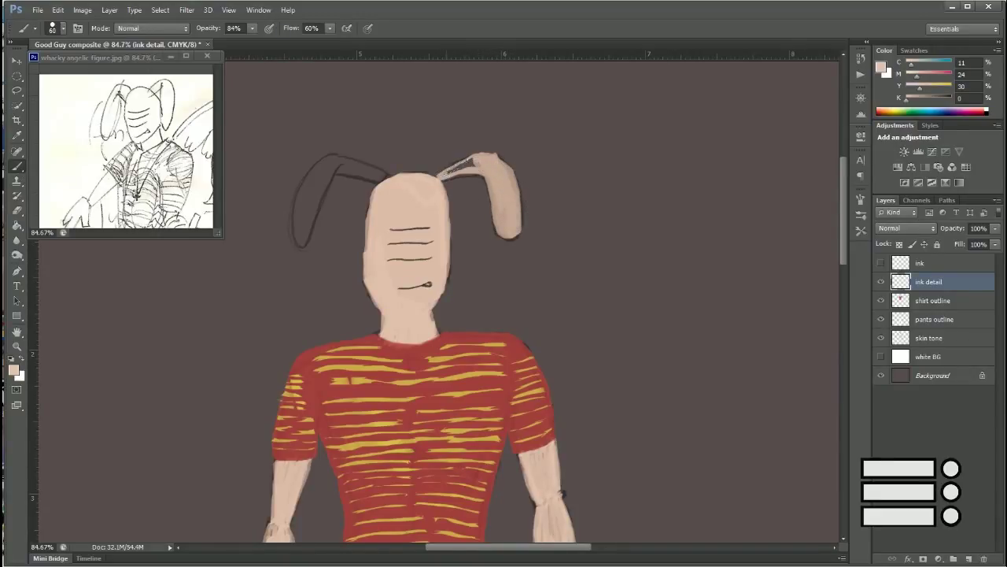
left_click_drag(383, 168, 319, 167)
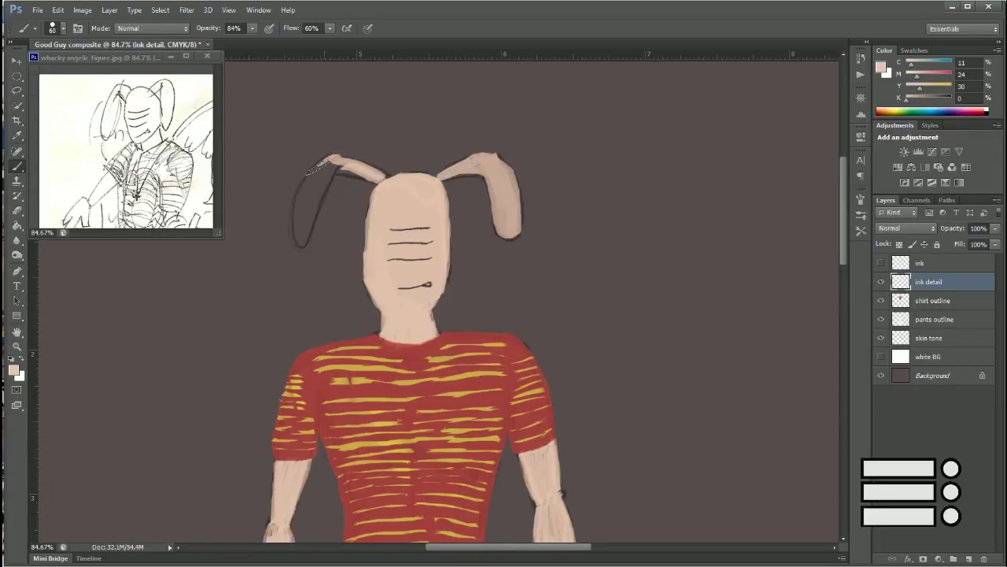
left_click_drag(301, 224, 327, 171)
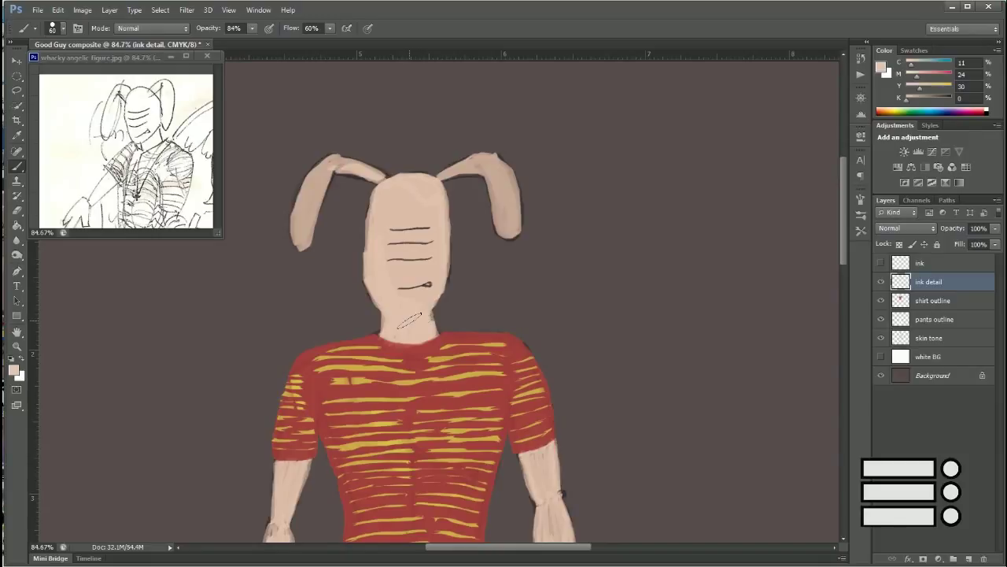
left_click_drag(359, 296, 564, 327)
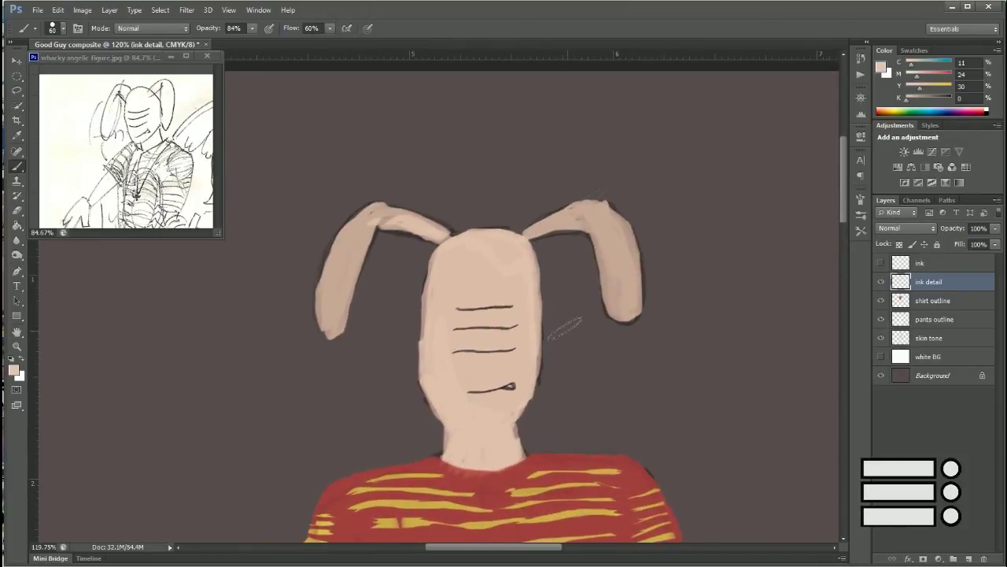
left_click(881, 66)
left_click(595, 198)
key("Return")
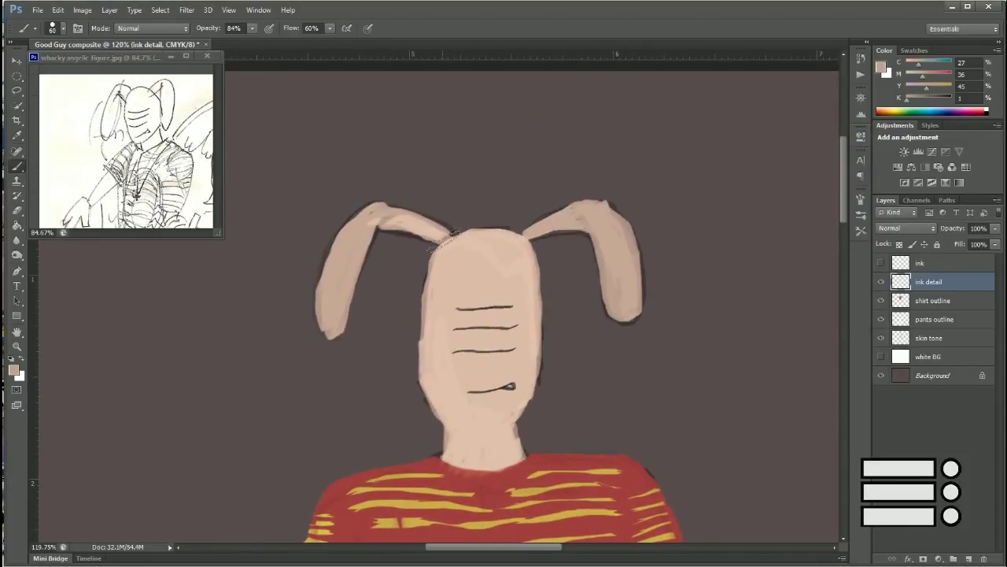
key("e")
mouse_move(449, 236)
left_mouse_down()
mouse_move(393, 211)
mouse_move(341, 344)
left_mouse_up()
mouse_move(528, 230)
left_mouse_down()
mouse_move(636, 219)
mouse_move(622, 311)
left_mouse_up()
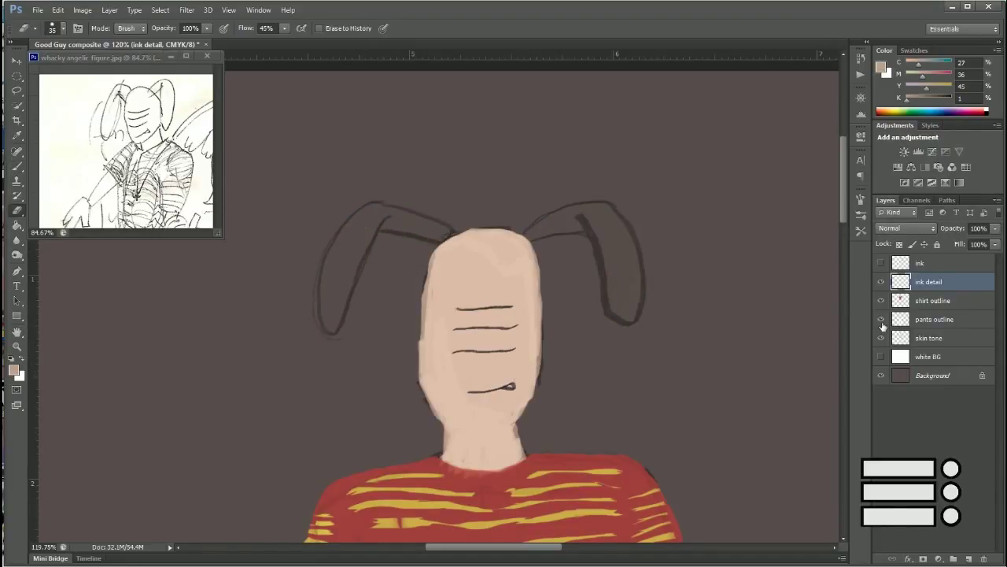
left_click(881, 301)
left_click(882, 301)
Step: On the skin tone layer, paint the left ear's band and fill the right ear to its tip
left_click(928, 338)
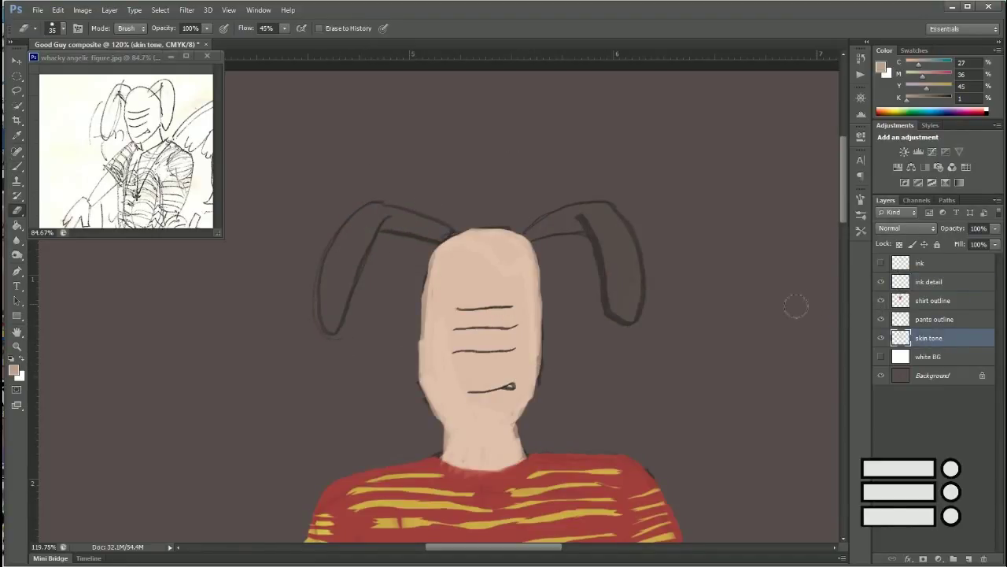
key("b")
mouse_move(442, 237)
left_mouse_down()
mouse_move(405, 221)
mouse_move(380, 223)
left_mouse_up()
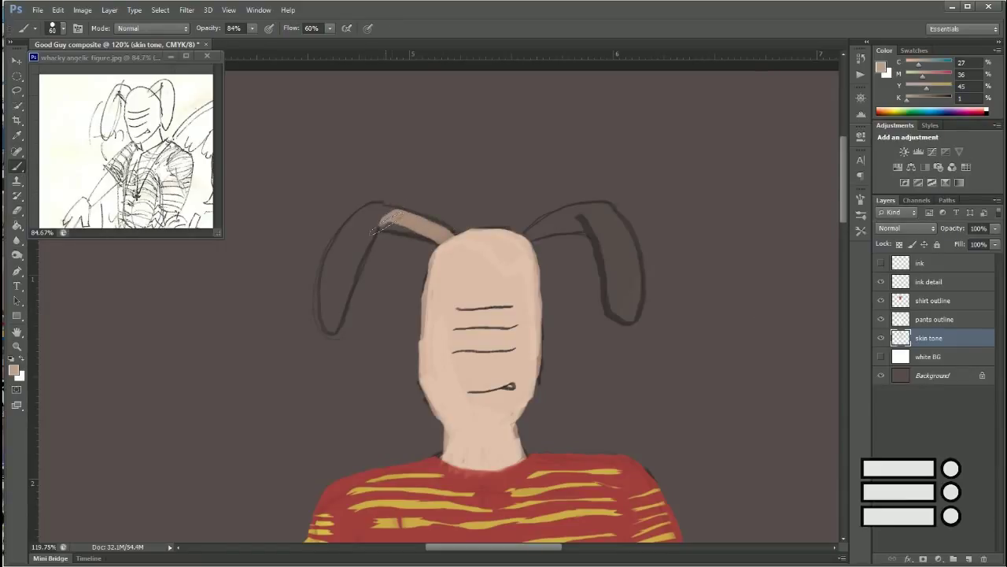
left_click(544, 228, "alt")
mouse_move(543, 227)
left_mouse_down()
mouse_move(591, 211)
mouse_move(642, 264)
mouse_move(614, 297)
mouse_move(582, 214)
mouse_move(630, 307)
left_mouse_up()
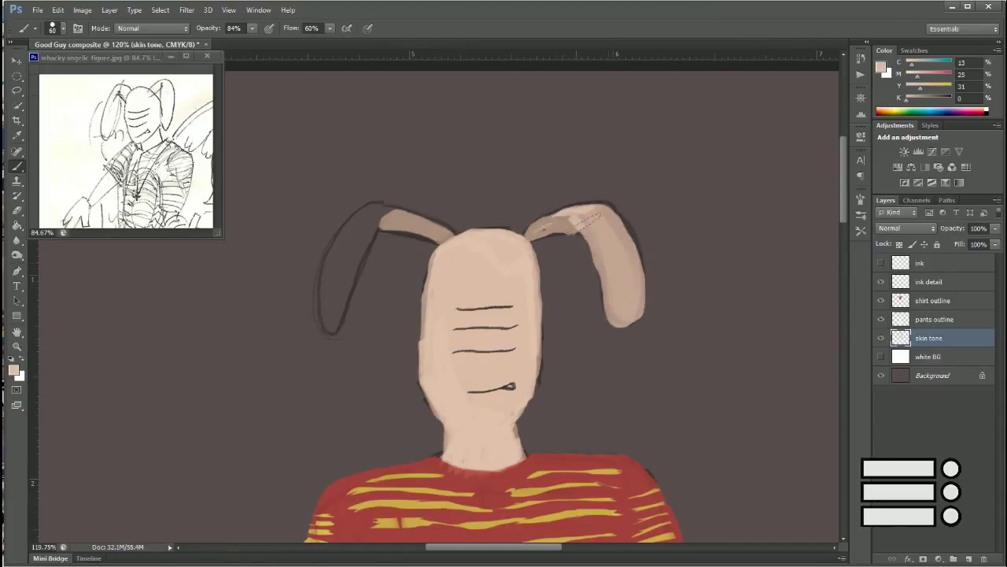
mouse_move(582, 216)
left_mouse_down()
mouse_move(634, 314)
mouse_move(606, 256)
left_mouse_up()
Step: Fill the left ear solidly with skin tone, covering its dark gap, and sample a darker brown
mouse_move(397, 206)
left_mouse_down()
mouse_move(323, 326)
mouse_move(366, 212)
mouse_move(325, 323)
left_mouse_up()
left_click_drag(329, 276, 370, 215)
left_click_drag(370, 214, 337, 315)
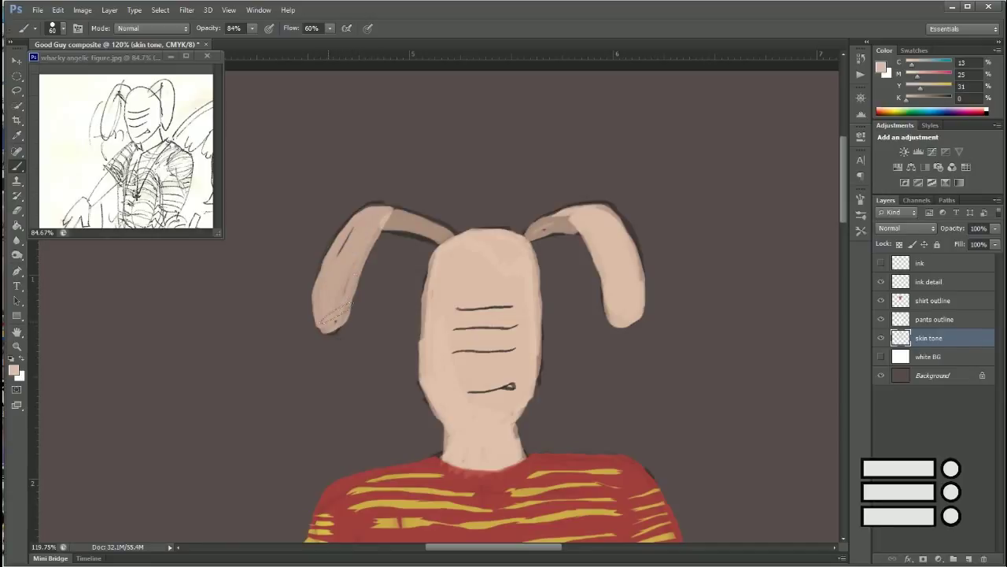
mouse_move(366, 252)
left_mouse_down()
mouse_move(325, 326)
mouse_move(378, 211)
mouse_move(331, 315)
left_mouse_up()
left_click(433, 240, "alt")
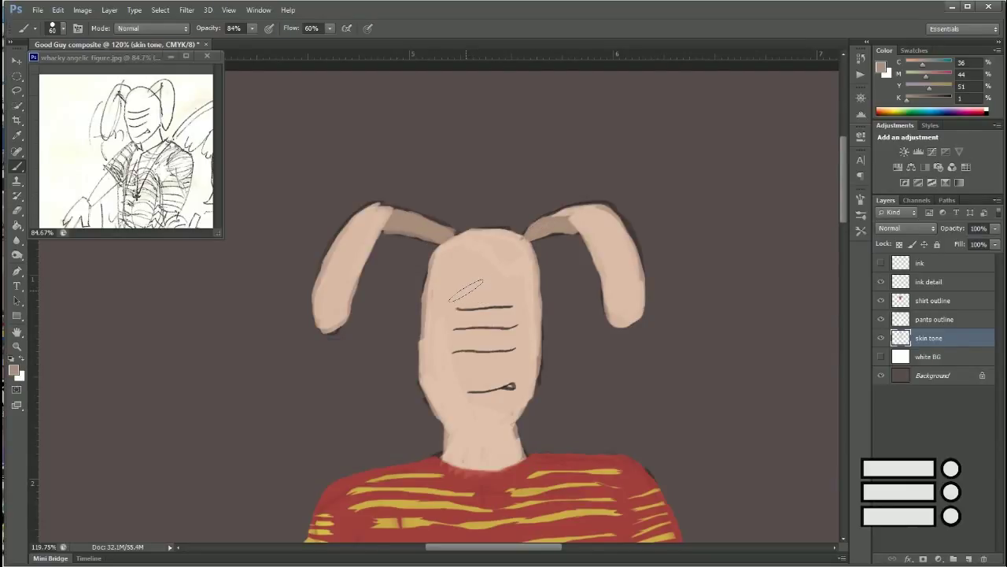
key("ctrl+0")
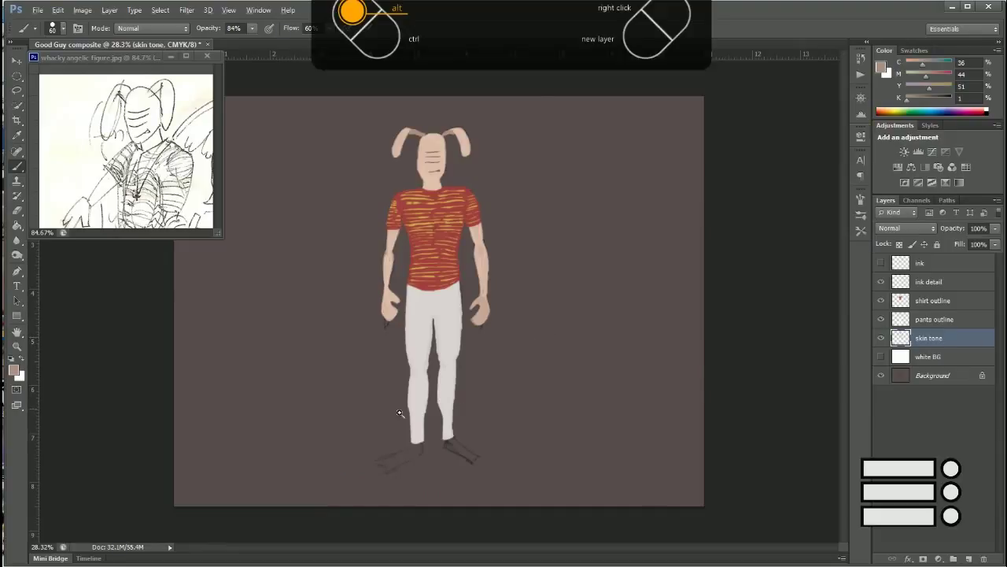
Step: Zoom in on the feet and create a new layer named 'shoe tone'
left_click_drag(405, 415, 526, 268)
left_click(969, 558)
left_click_drag(675, 333, 725, 337)
type("shoe")
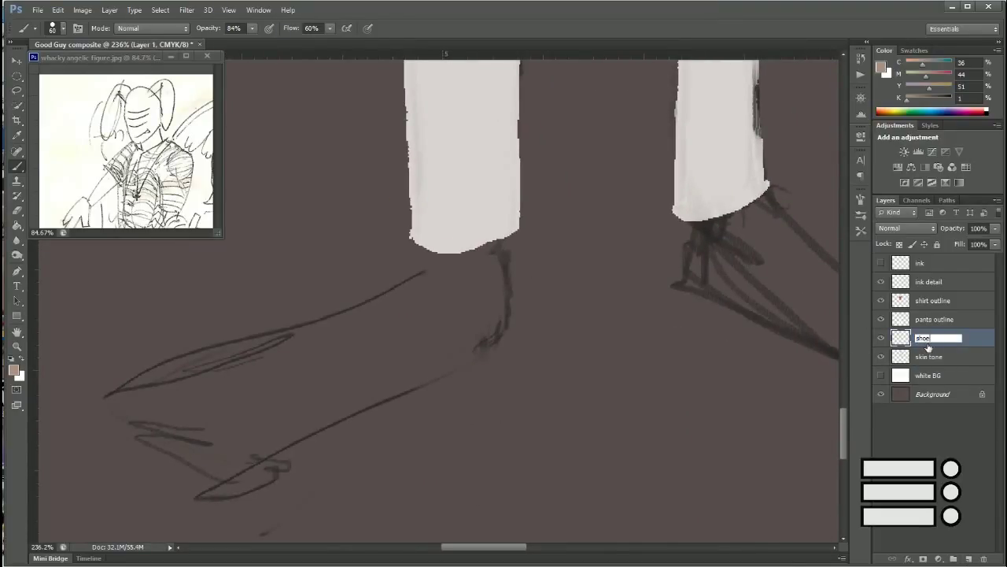
type("tone")
key("Return")
Step: Try navy shoe colours with test strokes on the left shoe, undoing each
left_click(950, 110)
left_click_drag(504, 238, 460, 360)
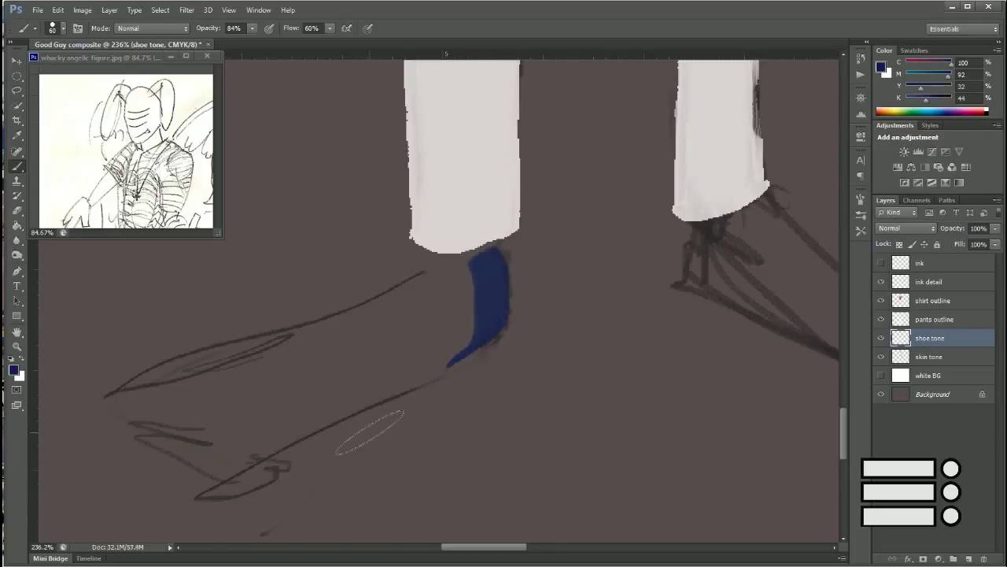
key("ctrl+z")
key("i")
left_click(13, 369)
left_click(583, 271)
left_click(827, 154)
key("b")
left_click_drag(504, 246, 475, 339)
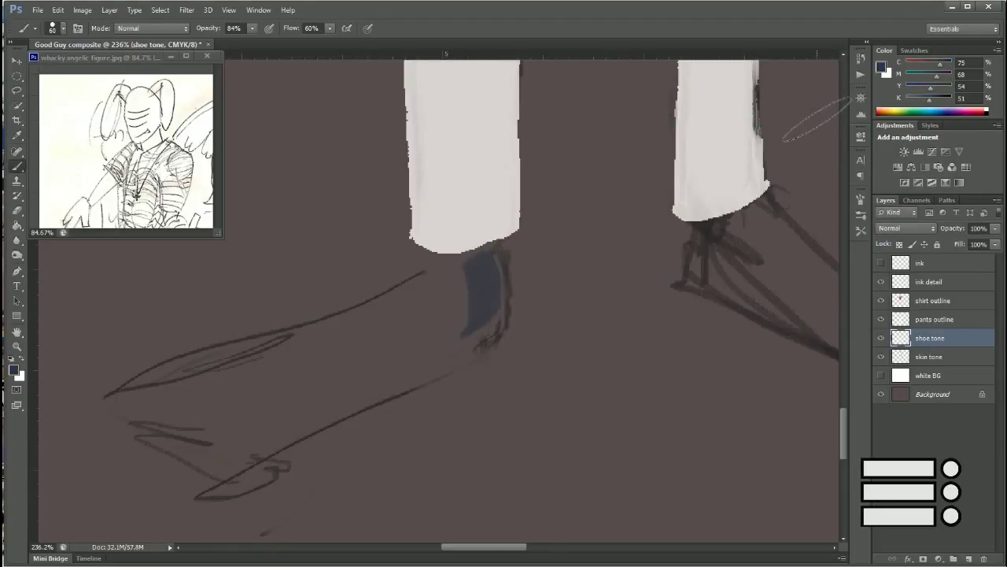
key("ctrl+z")
Step: Pick a near-black colour and paint the first shoe dark down the heel to the toe
left_click(881, 66)
left_click(573, 282)
left_click(828, 153)
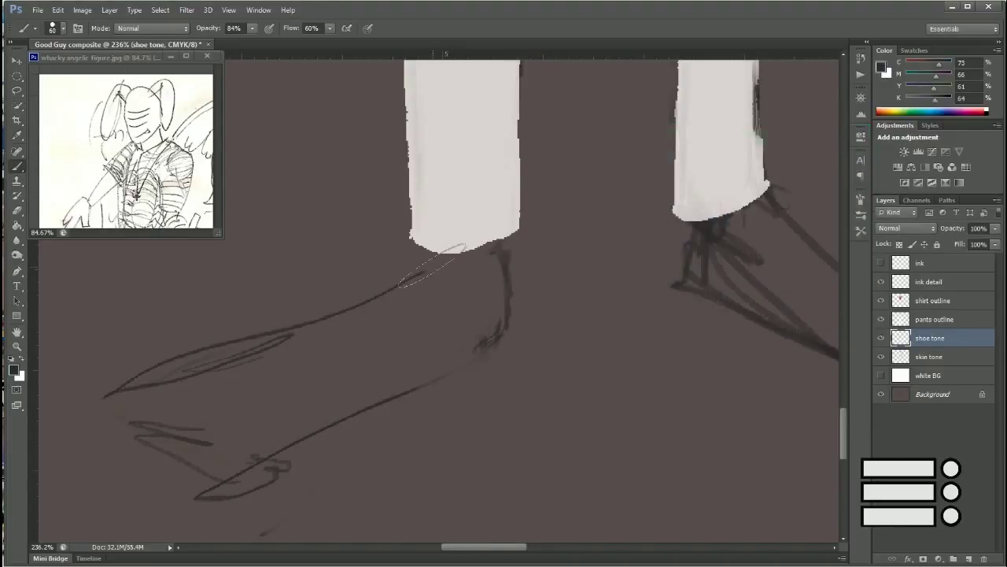
mouse_move(429, 266)
left_mouse_down()
mouse_move(504, 240)
mouse_move(470, 352)
mouse_move(222, 478)
left_mouse_up()
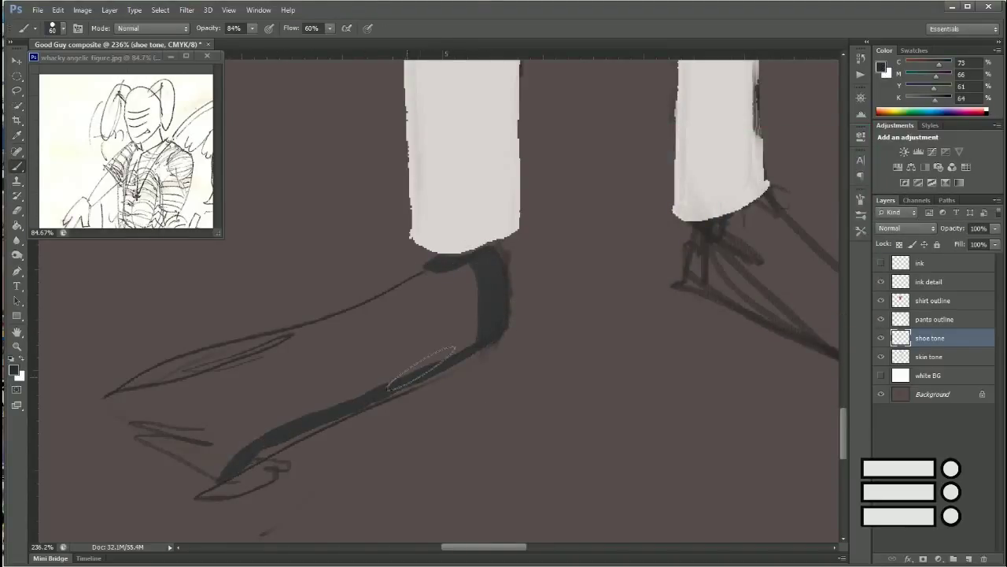
left_click_drag(437, 268, 227, 361)
key("ctrl+alt+z")
key("ctrl+alt+z")
mouse_move(429, 264)
left_mouse_down()
mouse_move(496, 244)
mouse_move(476, 346)
mouse_move(450, 268)
mouse_move(429, 293)
mouse_move(417, 346)
mouse_move(425, 370)
mouse_move(352, 339)
mouse_move(307, 347)
mouse_move(315, 425)
mouse_move(242, 370)
mouse_move(244, 449)
mouse_move(205, 370)
mouse_move(141, 413)
mouse_move(164, 437)
mouse_move(254, 431)
left_mouse_up()
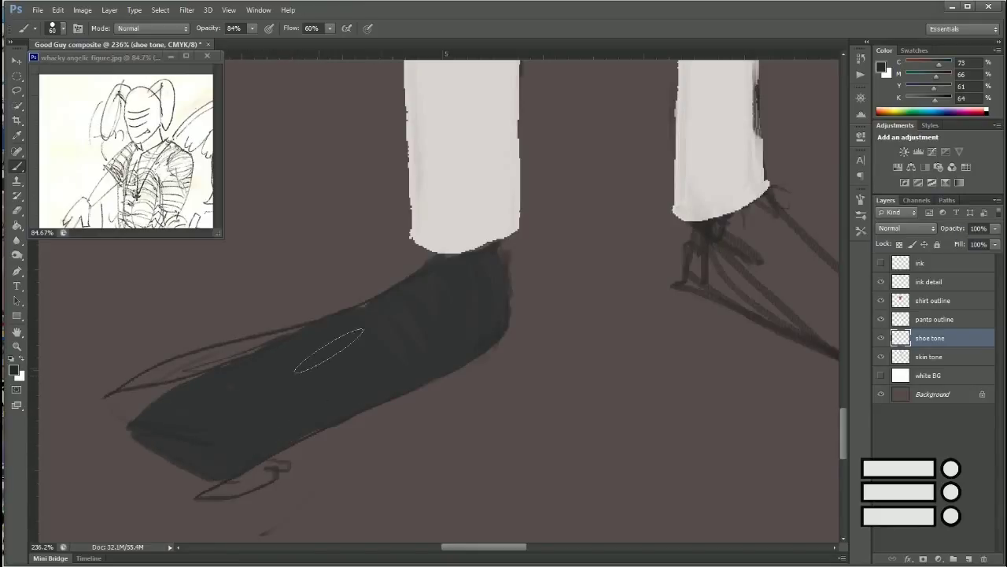
Step: Paint the other shoe near-black and toggle the background layers to check both shoes
scroll(567, 408, "right", 5)
mouse_move(370, 236)
left_mouse_down()
mouse_move(362, 285)
mouse_move(429, 214)
mouse_move(433, 283)
mouse_move(438, 260)
mouse_move(496, 315)
mouse_move(536, 314)
mouse_move(610, 385)
mouse_move(562, 338)
mouse_move(622, 378)
left_mouse_up()
left_click(882, 394)
left_click(881, 394)
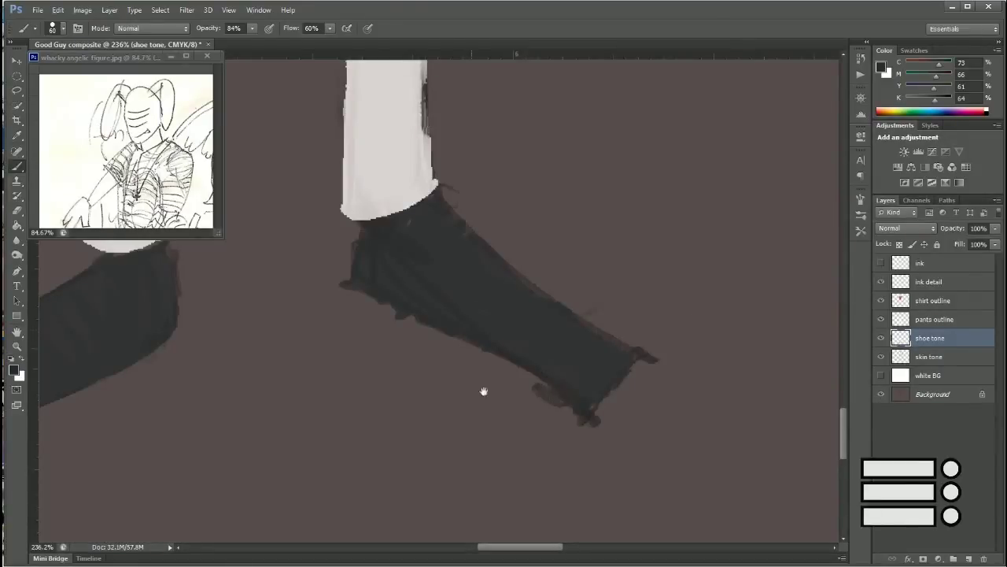
key("ctrl+0")
left_click(882, 375)
left_click(881, 375)
Step: Make the white BG layer fully opaque and lower its Hue/Saturation lightness to a neutral dark grey
left_click(881, 375)
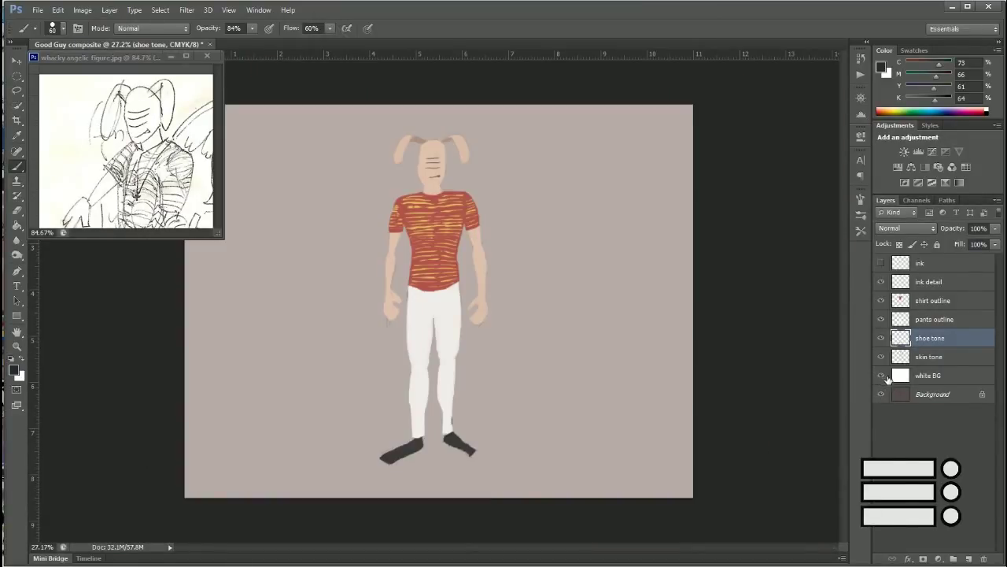
left_click(929, 376)
key("Return")
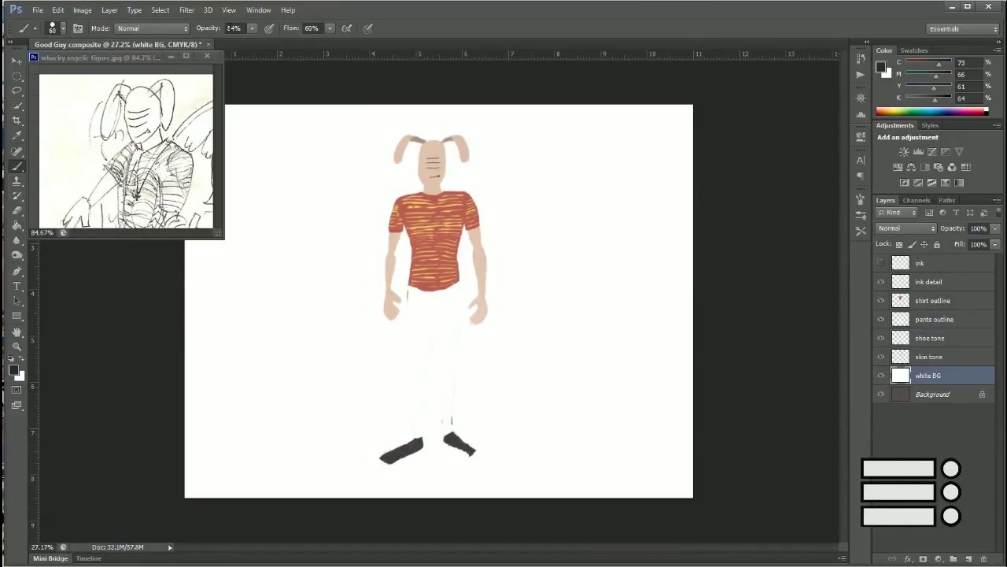
left_click(81, 9)
left_click(275, 134)
left_click_drag(731, 201, 687, 203)
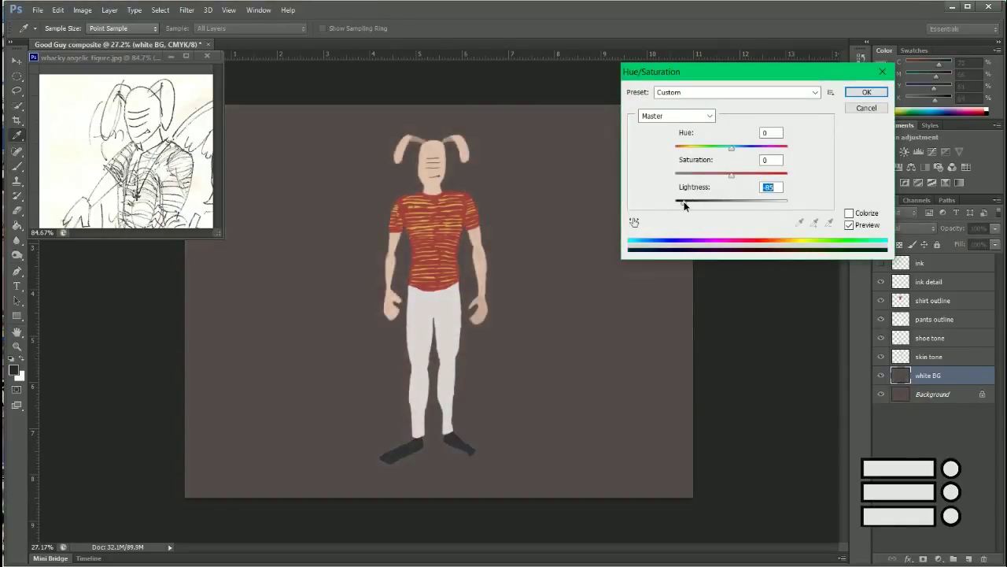
mouse_move(691, 202)
left_mouse_down()
mouse_move(779, 202)
mouse_move(677, 203)
mouse_move(686, 205)
left_mouse_up()
left_click(849, 212)
key("alt+o")
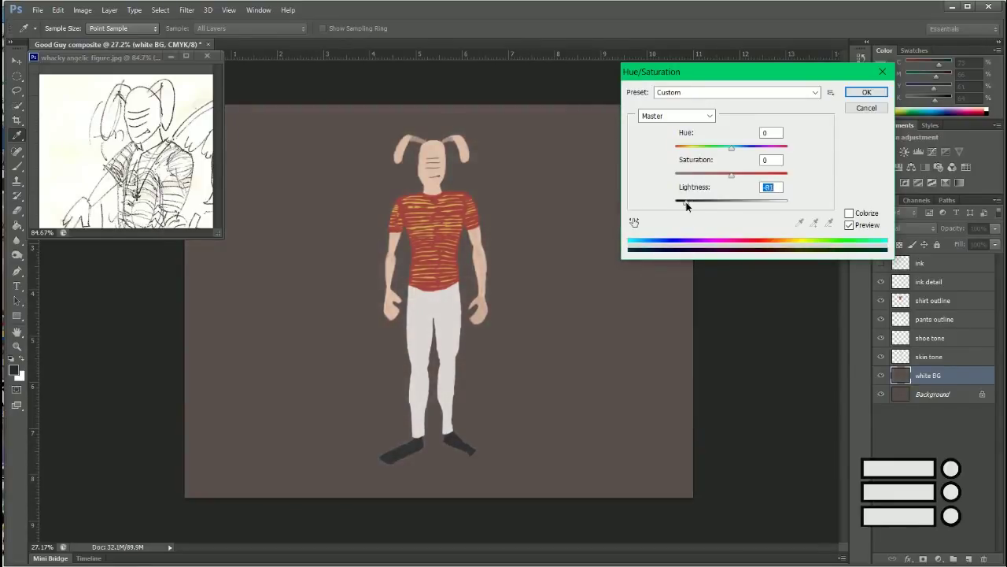
left_click(867, 93)
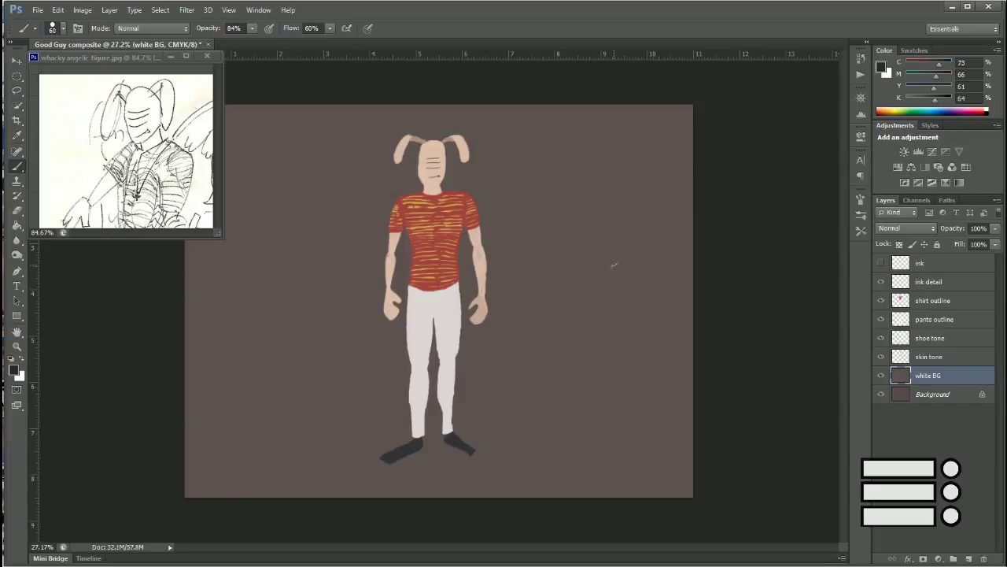
Step: Crop the canvas by trimming both left and right sides into a narrower portrait
key("x")
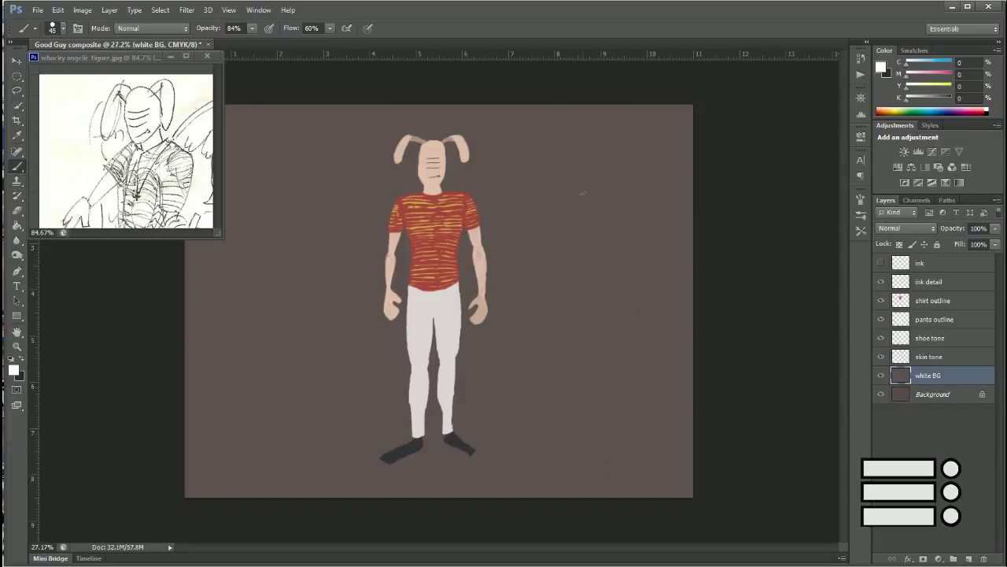
key("c")
left_click_drag(693, 299, 630, 299)
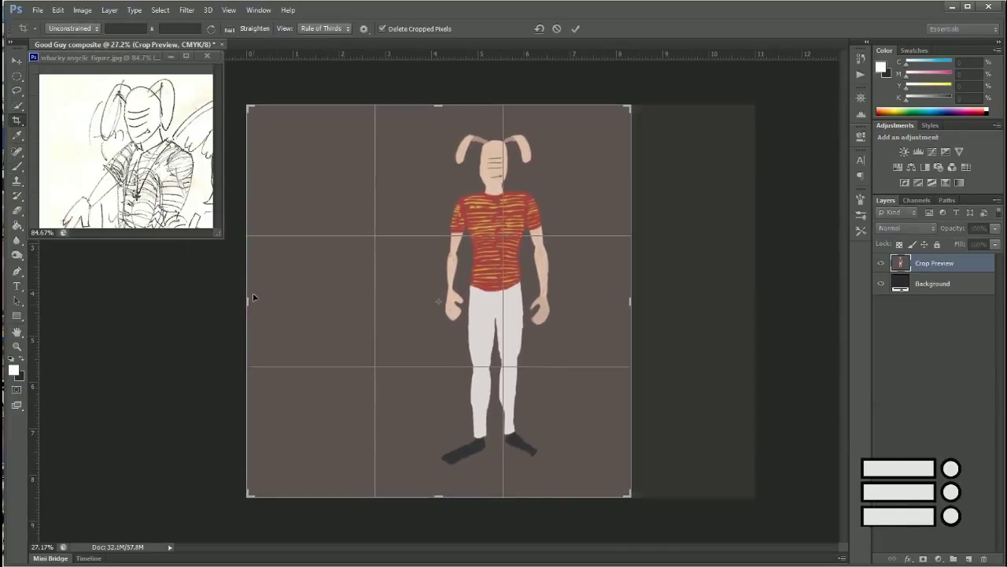
left_click_drag(254, 297, 304, 295)
key("Return")
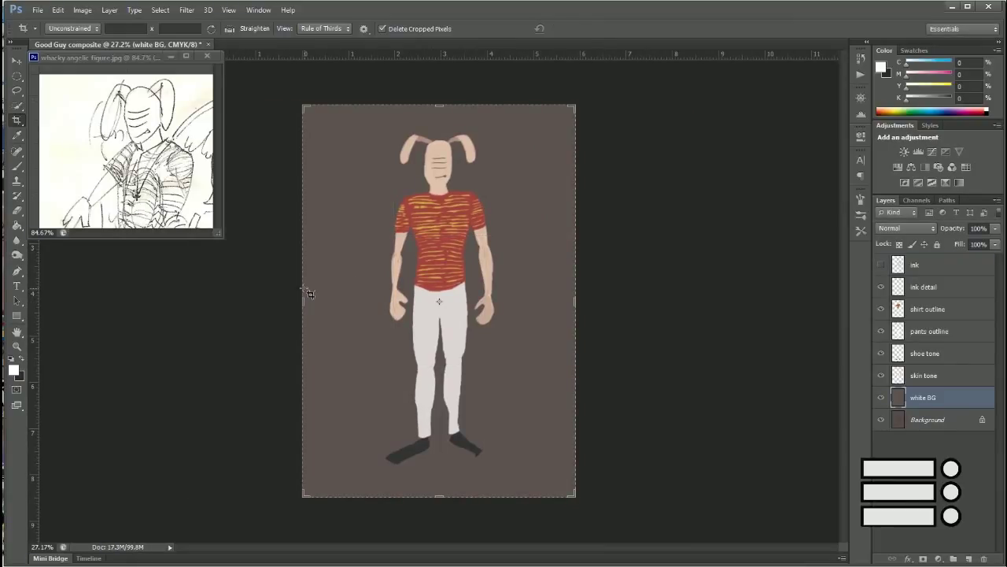
left_click(309, 294)
key("Return")
Step: Sample the skin colour from the head, then swap to the dark ink colour
key("b")
scroll(580, 308, "up", 5)
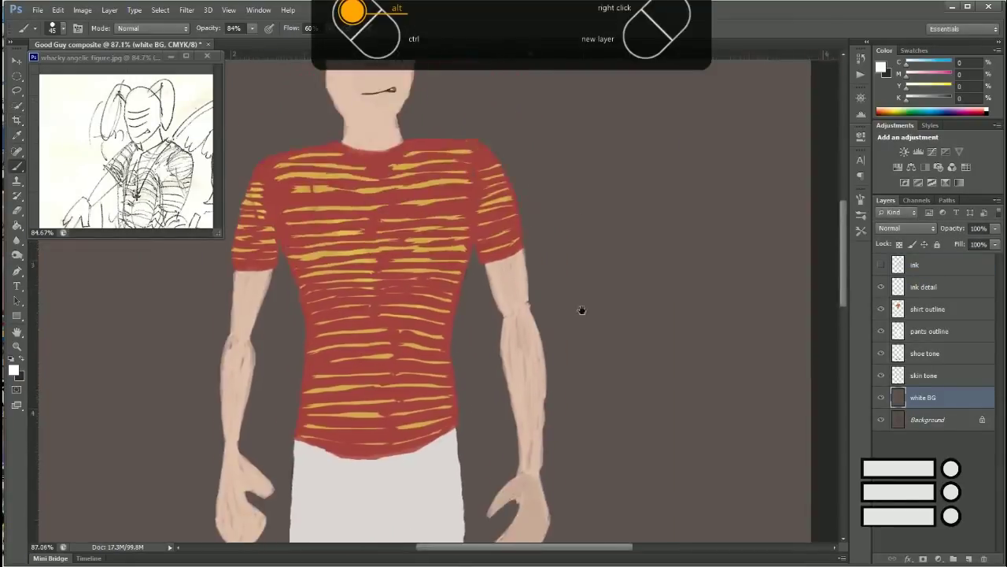
scroll(589, 254, "up", 3)
left_click(437, 169, "ctrl")
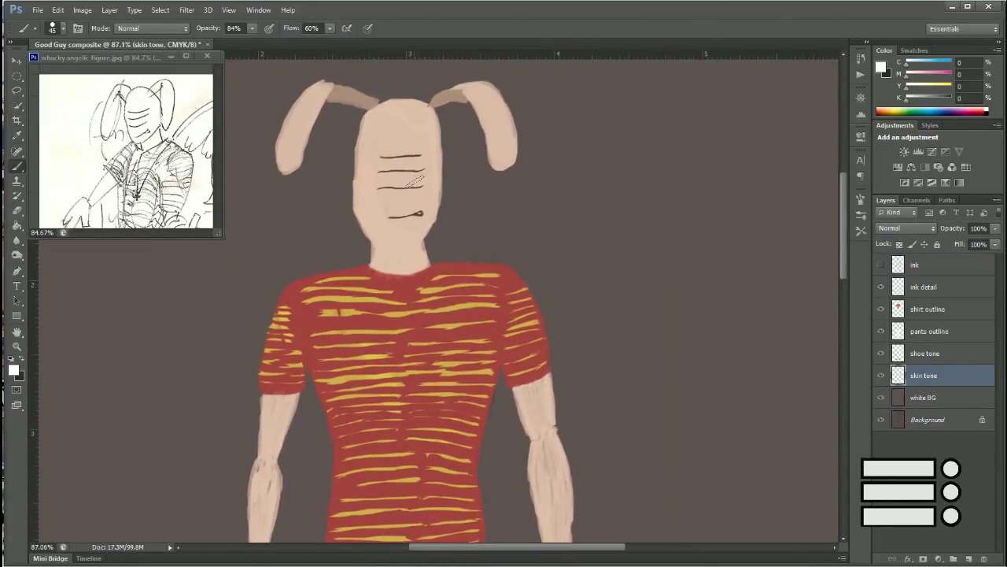
left_click(413, 242, "alt")
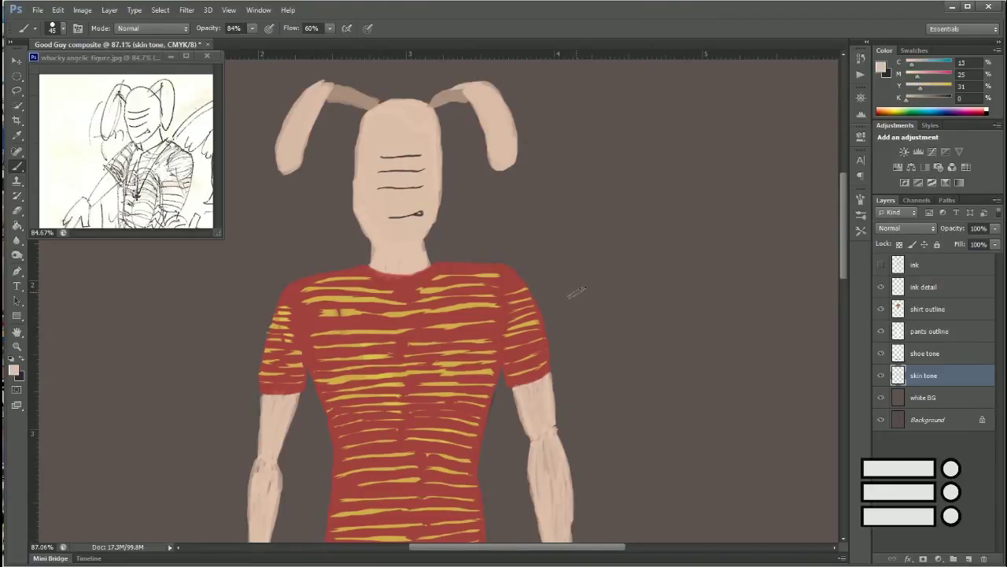
key("x")
Step: On the ink detail layer, use the 13a brush preset at size 15
left_click(934, 287)
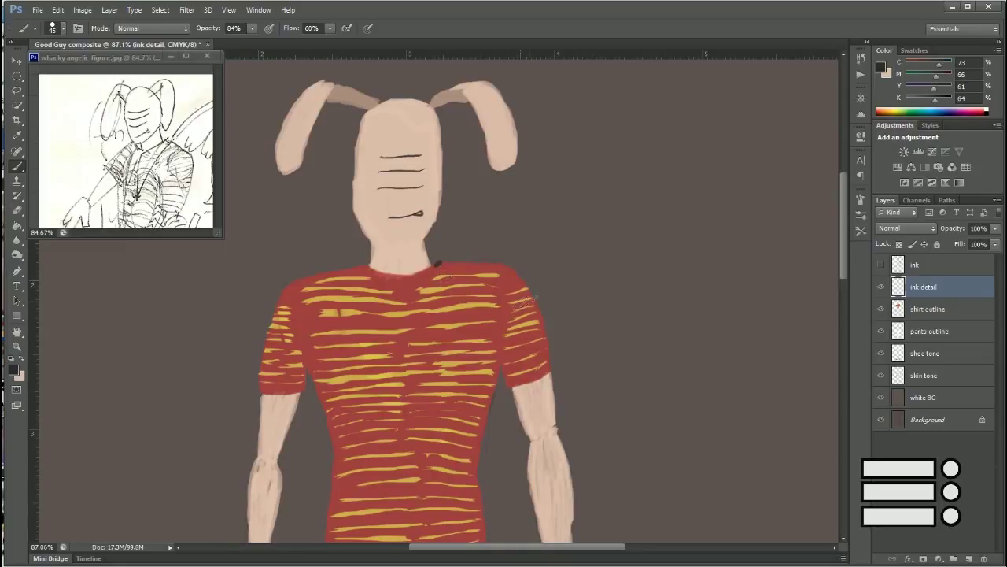
left_click(862, 228)
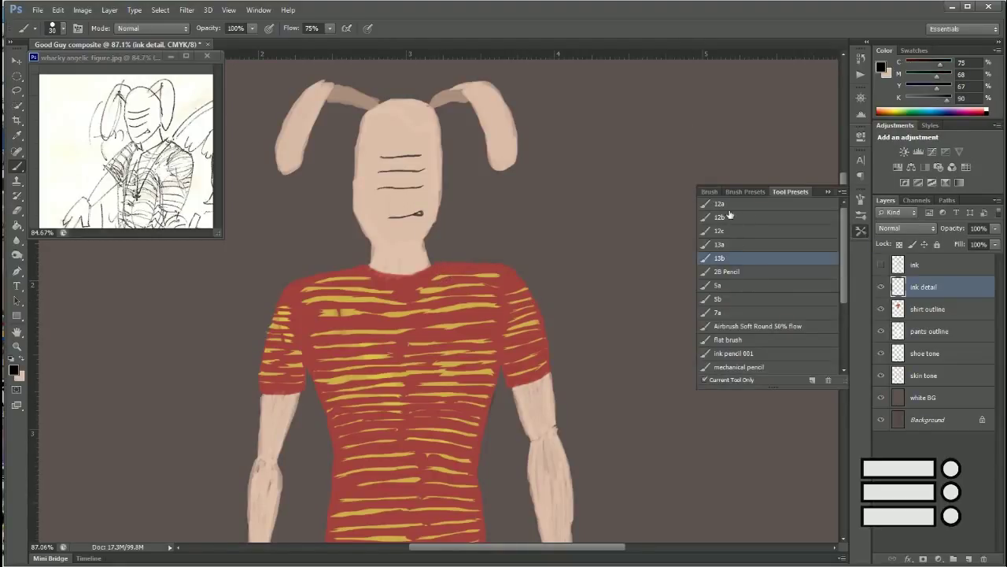
left_click(720, 244)
key("bracketleft")
key("bracketleft")
key("bracketleft")
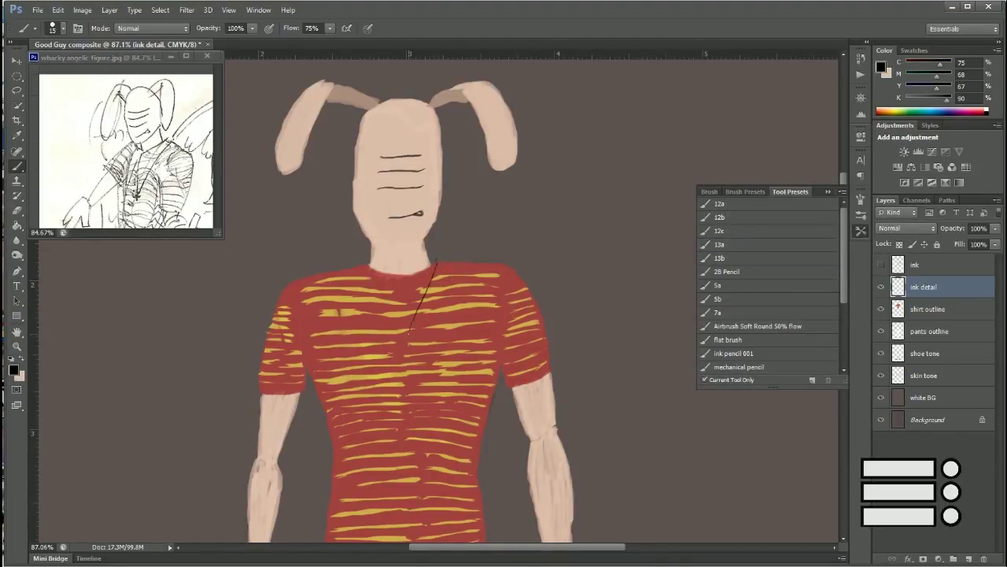
left_click(494, 351, "ctrl")
Step: Zoom in on the shirt's neckline with the Navigator panel, keeping ink detail active
left_click(229, 9)
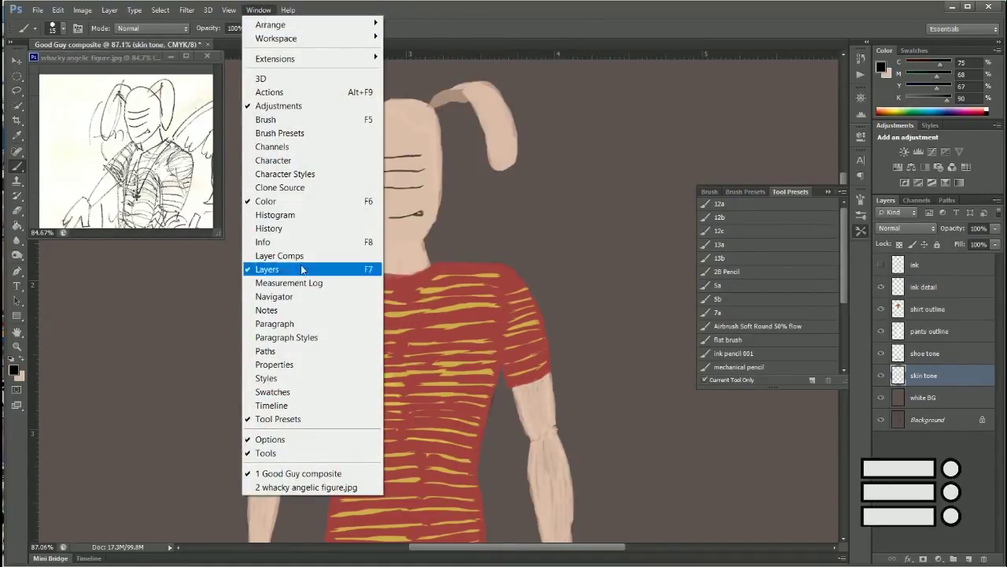
left_click(274, 296)
left_click_drag(791, 164, 801, 166)
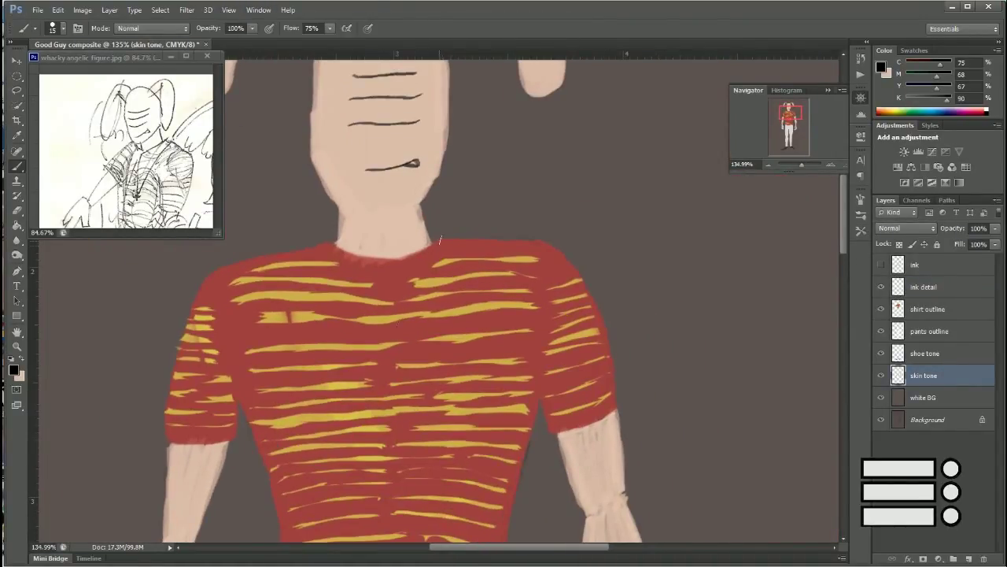
left_click(481, 248, "ctrl")
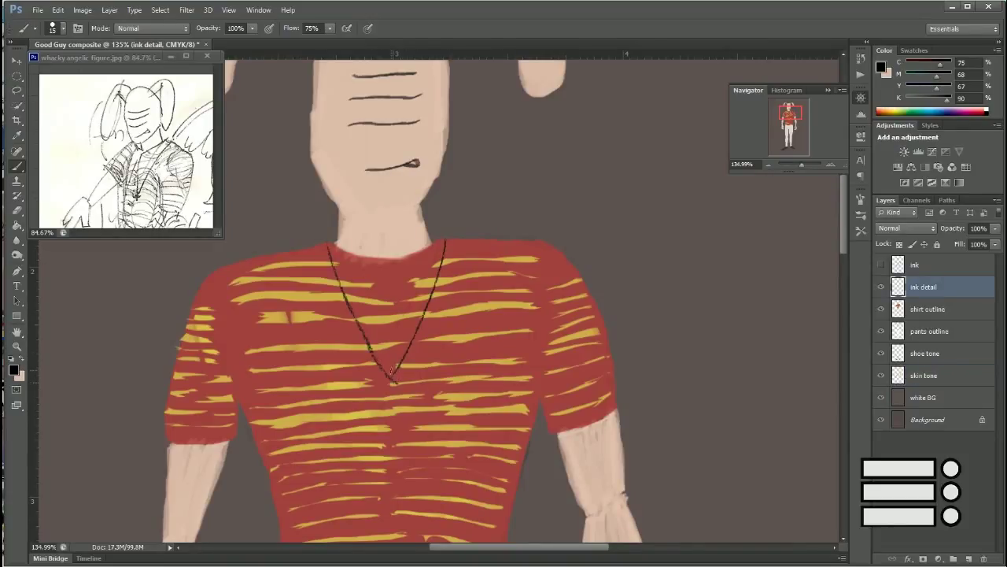
scroll(546, 401, "down", 4)
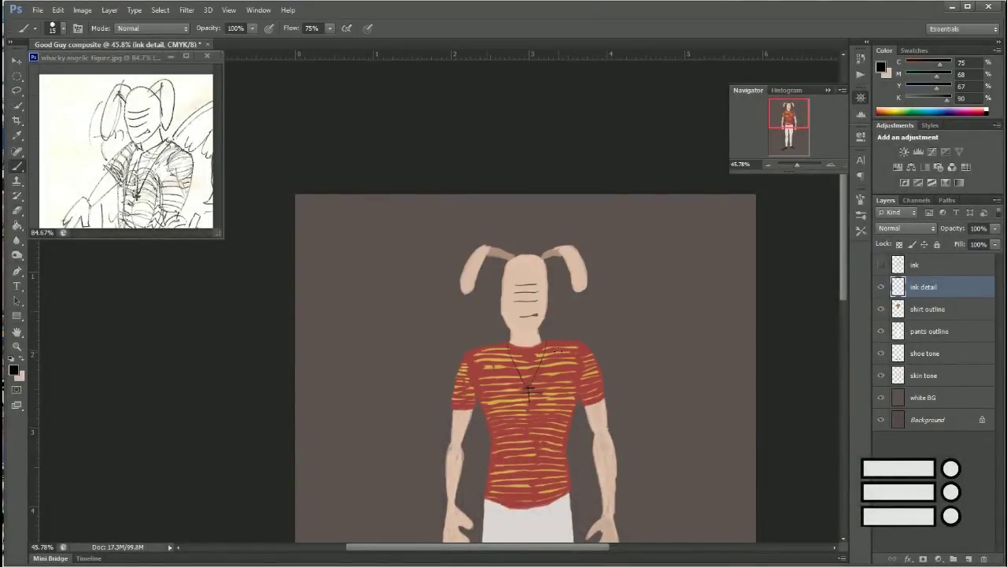
Step: Hide both background layers and save the file as Good Guy composite.psd
left_click_drag(558, 350, 579, 357)
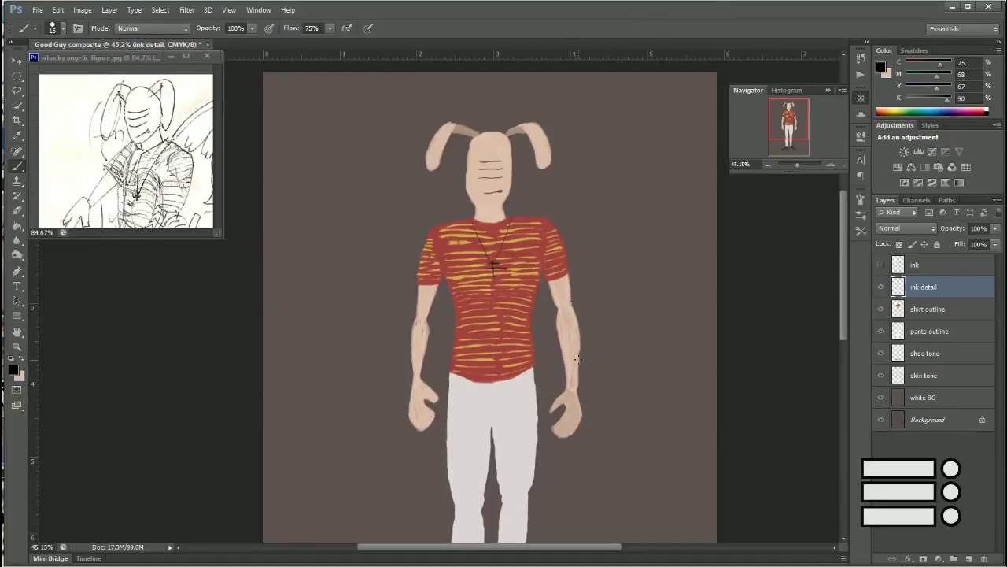
left_click_drag(881, 398, 881, 422)
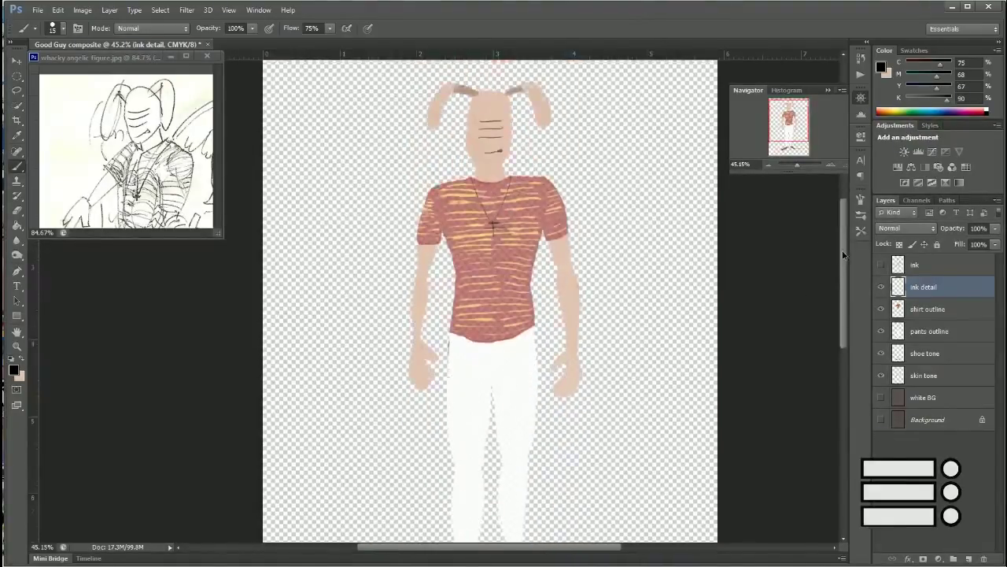
left_click(110, 10)
left_click(70, 179)
left_click(698, 303)
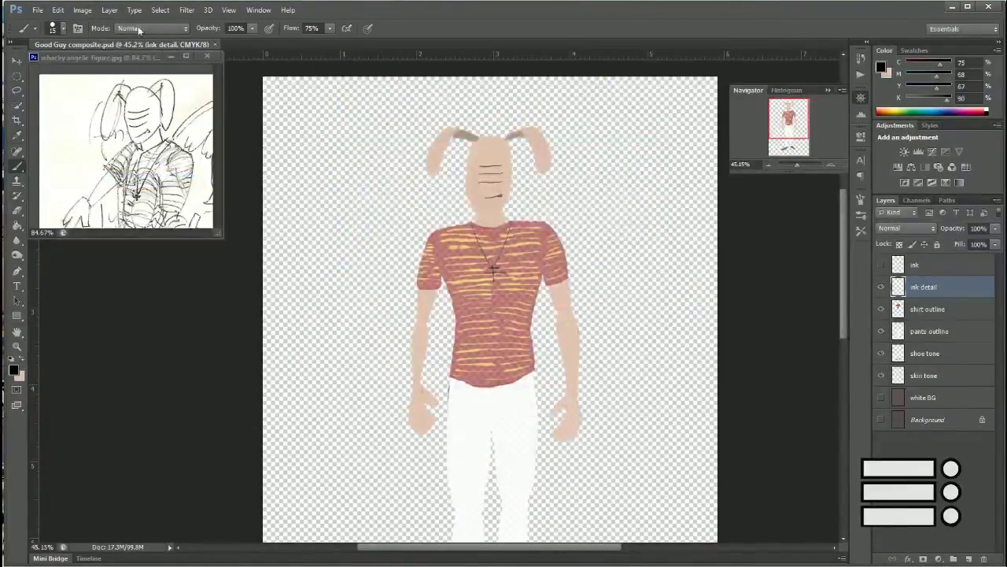
Step: Merge the visible layers and try a Stroke effect, then cancel it and undo the merge
left_click(110, 9)
left_click(109, 10)
left_click(110, 10)
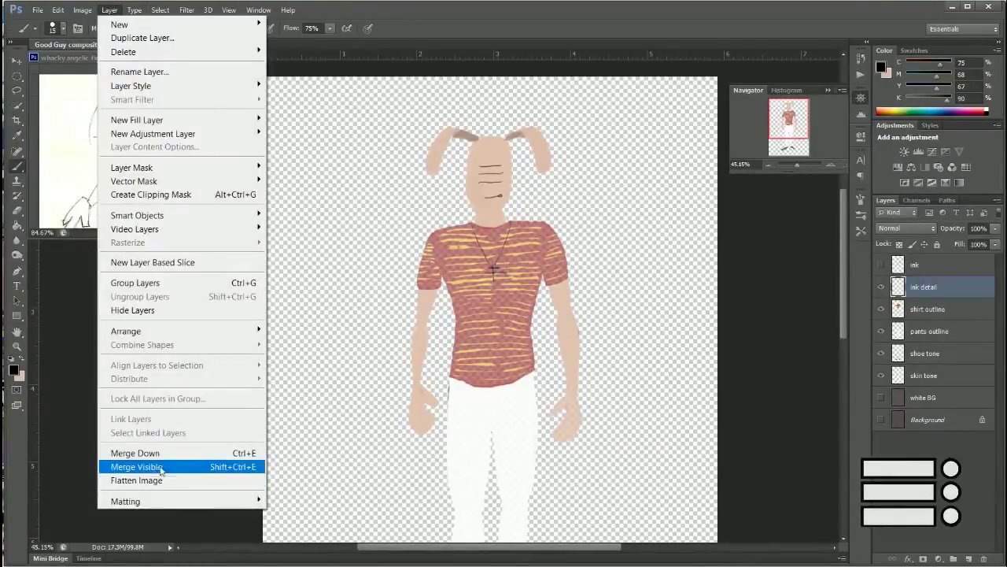
left_click(134, 468)
left_click(882, 308)
left_click(909, 558)
left_click(914, 442)
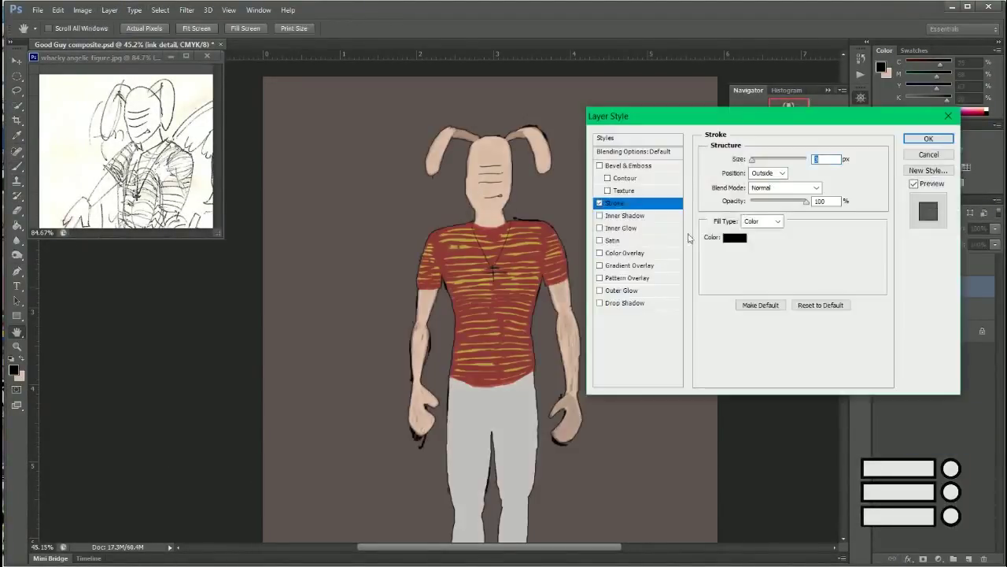
left_click(929, 155)
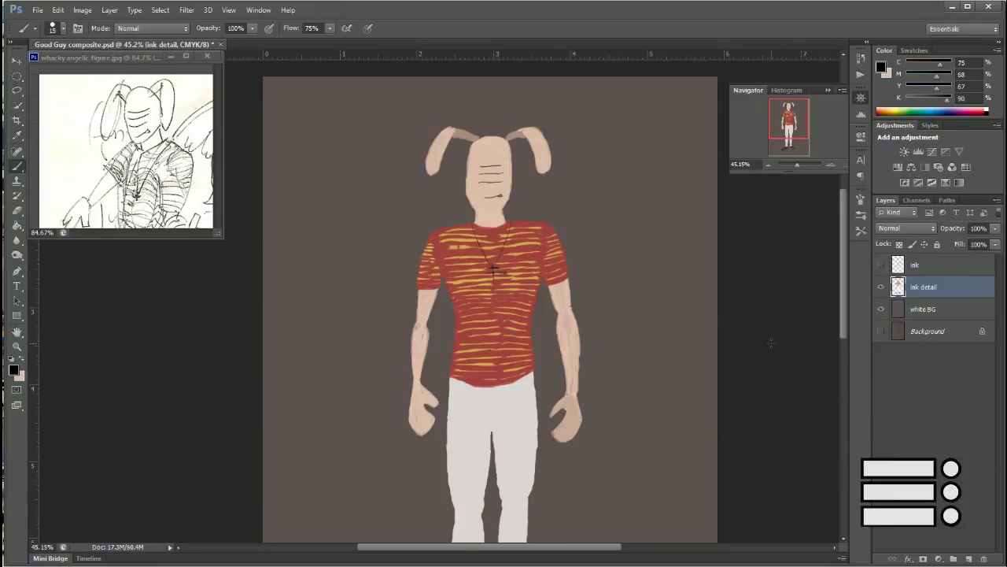
key("ctrl+z")
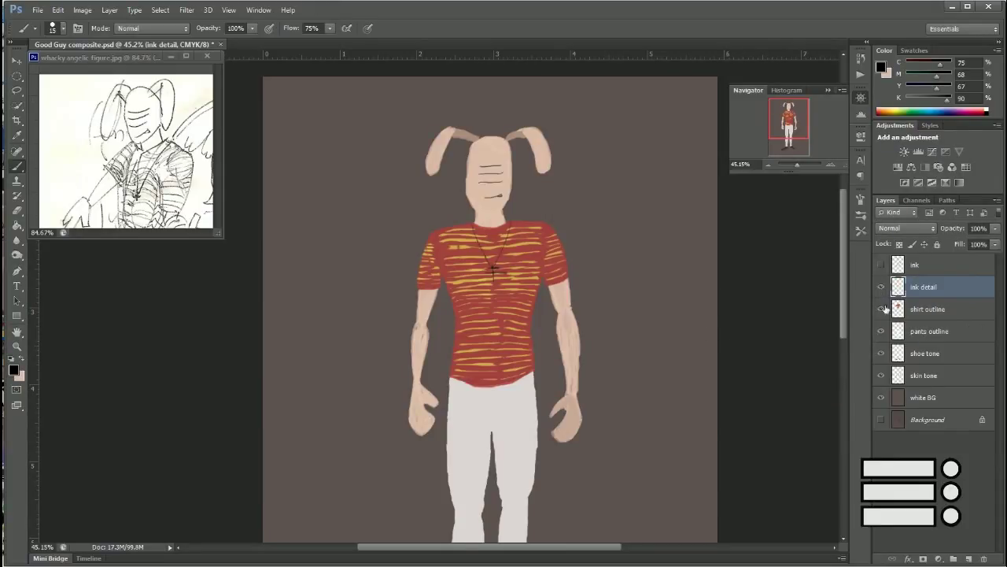
Step: With the white background hidden, merge visible layers into ink detail and add a black Stroke
left_click(881, 398)
left_click(82, 10)
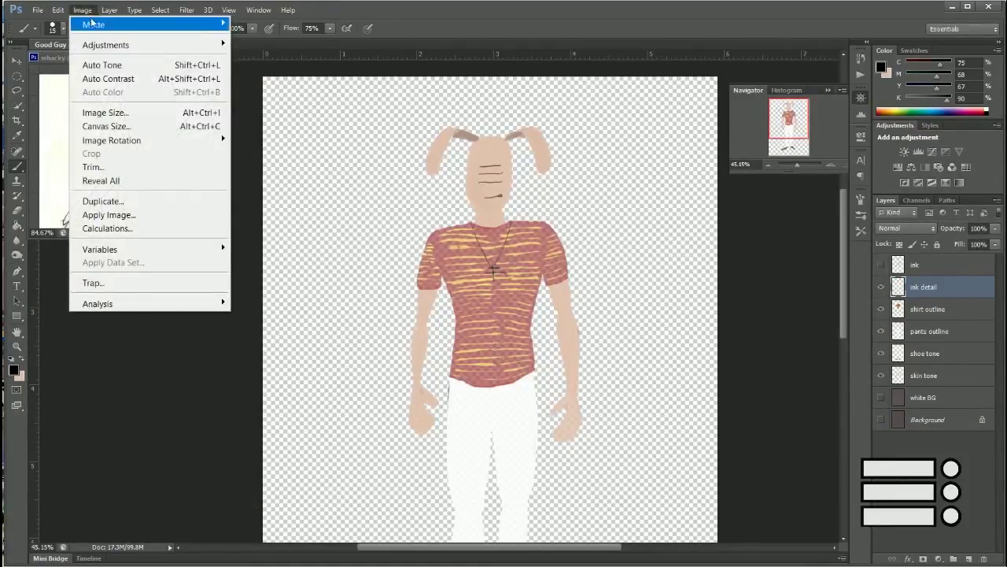
left_click(142, 467)
left_click(910, 558)
left_click(936, 439)
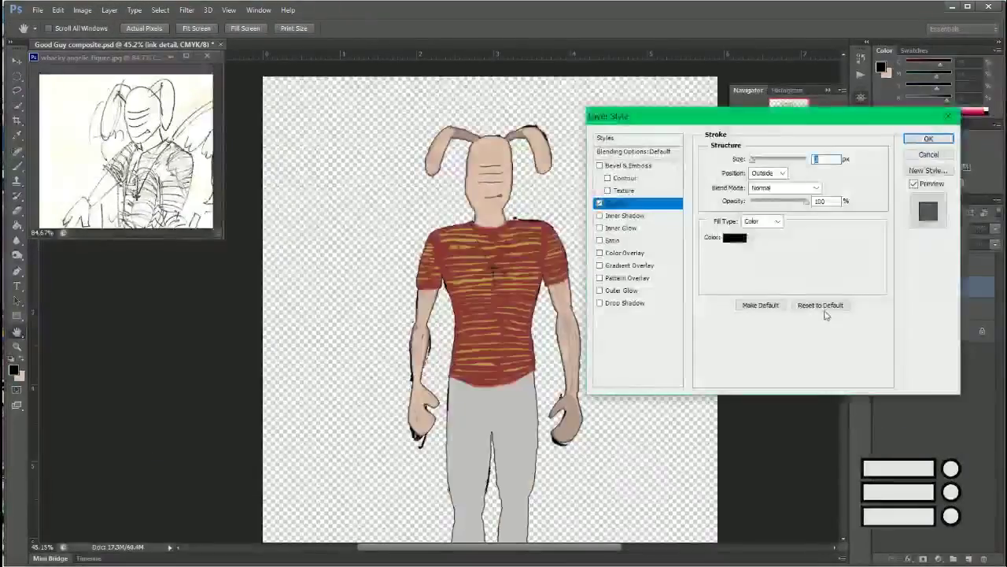
left_click(927, 140)
Step: With the Eraser at size 10, erase stray ink below the right hand and along its edge
scroll(387, 504, "up", 5)
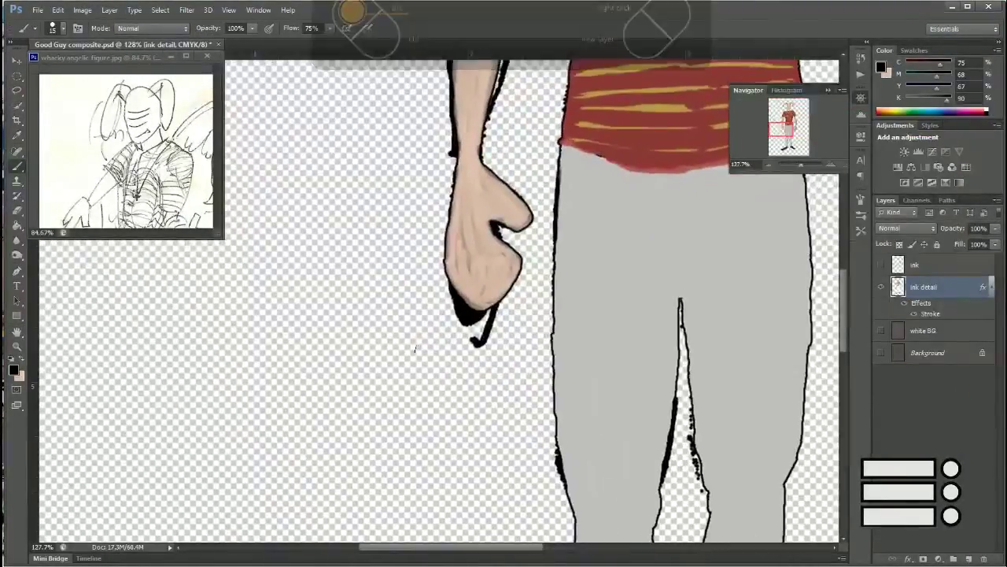
key("e")
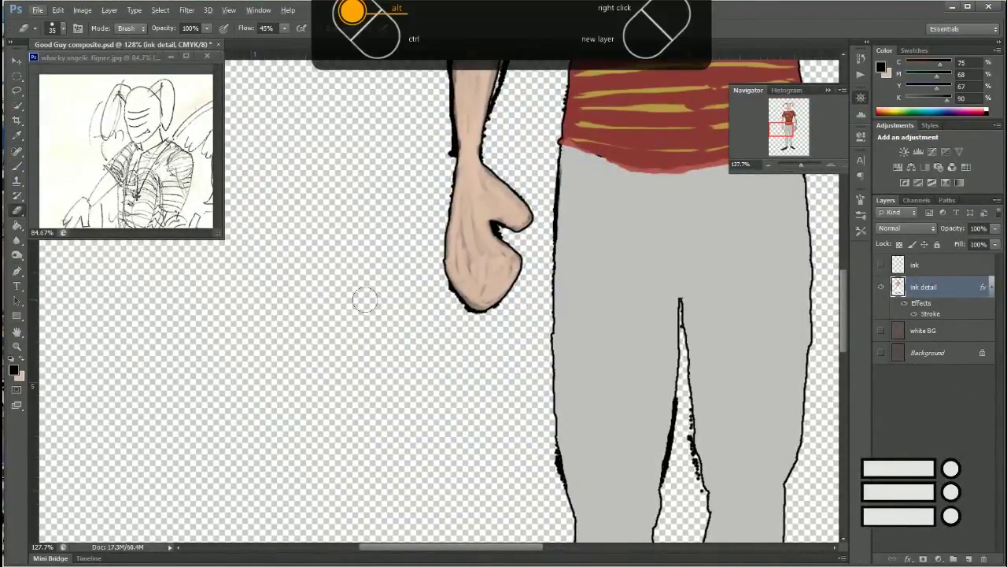
scroll(460, 323, "down", 5)
scroll(645, 323, "up", 2)
scroll(645, 323, "up", 3)
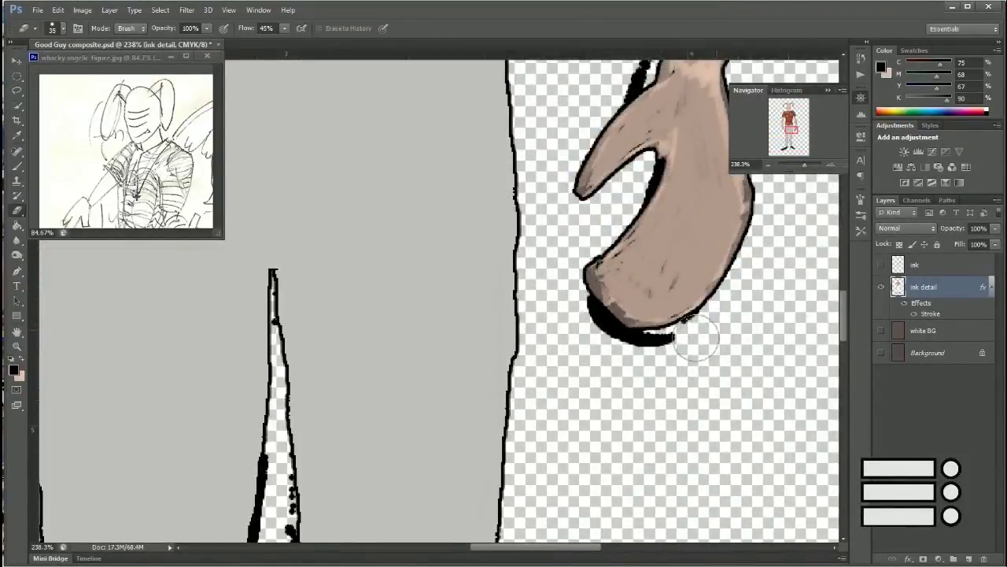
left_click_drag(659, 356, 573, 316)
scroll(682, 360, "up", 5)
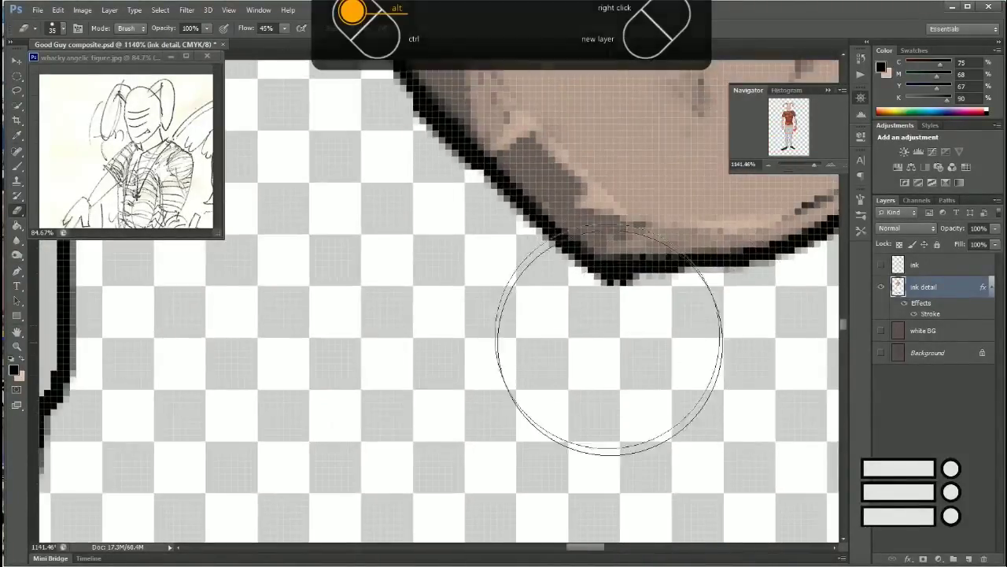
key("bracketleft")
key("bracketleft")
key("bracketleft")
scroll(583, 280, "up", 2)
scroll(582, 279, "down", 2)
mouse_move(472, 284)
left_mouse_down()
mouse_move(427, 333)
mouse_move(573, 90)
left_mouse_up()
Step: Choose an eraser preset and erase the ink bumps at the skin edge and shirt edge
scroll(551, 236, "down", 3)
scroll(492, 373, "up", 3)
scroll(700, 315, "up", 4)
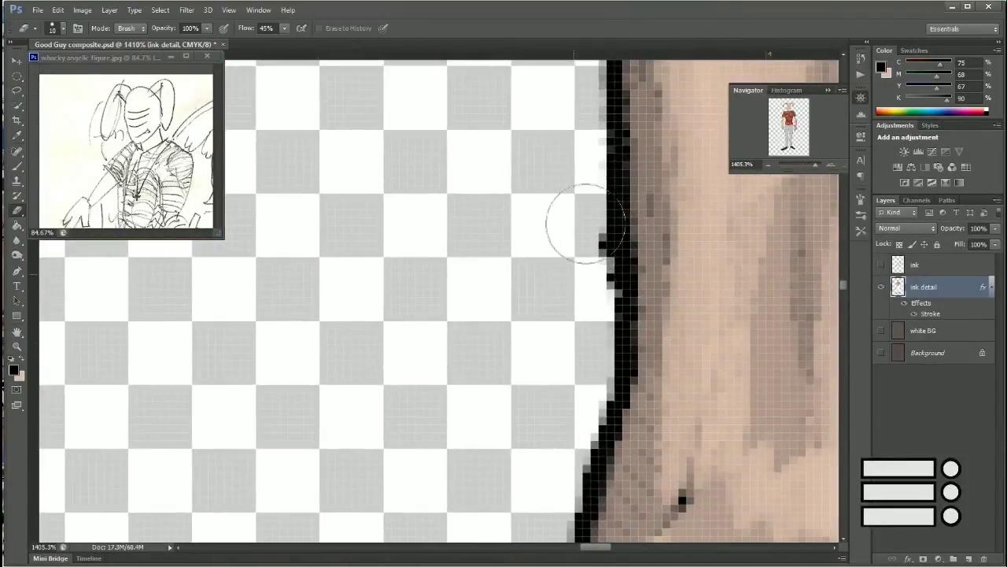
left_click(863, 224)
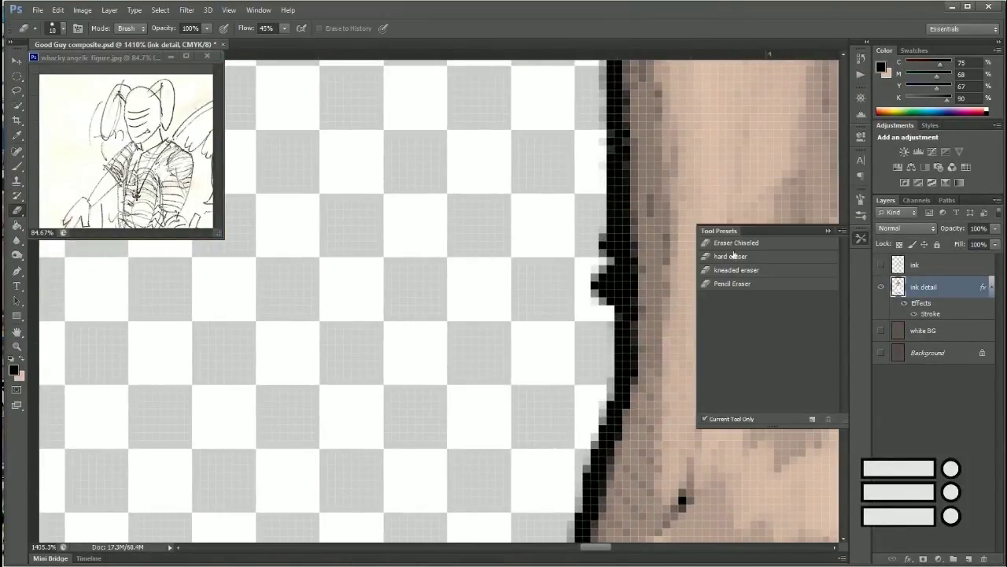
left_click_drag(548, 273, 566, 337)
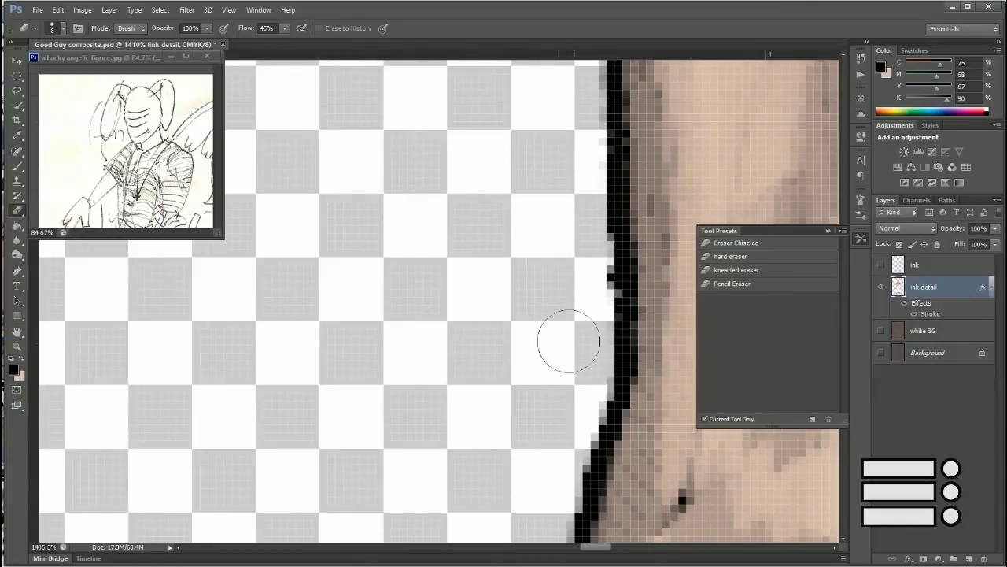
scroll(546, 265, "down", 4)
scroll(558, 277, "up", 2)
left_click_drag(441, 193, 447, 201)
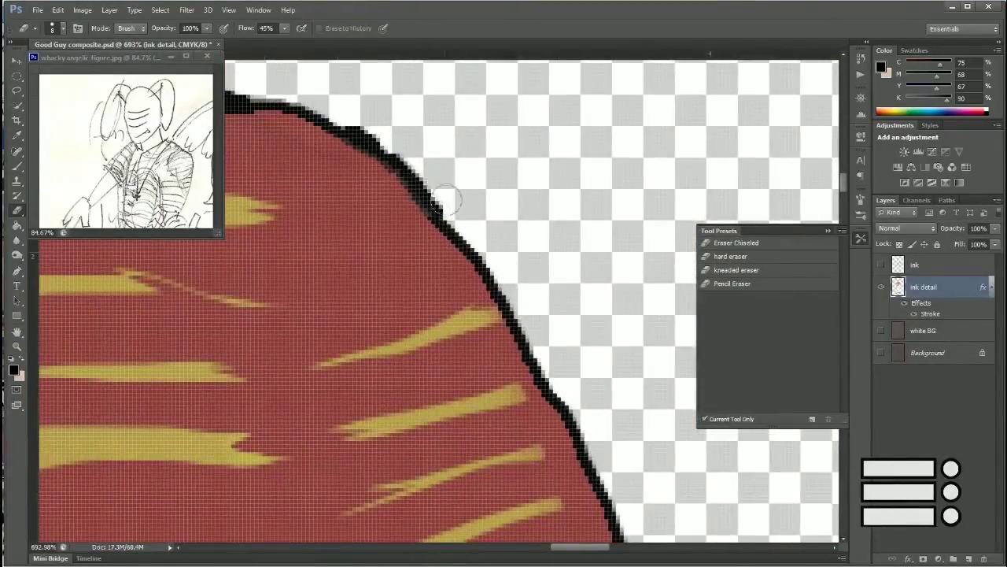
Step: Erase the ink bumps along the shirt's top edge and the stray dots along the skin edge
left_click_drag(376, 136, 489, 191)
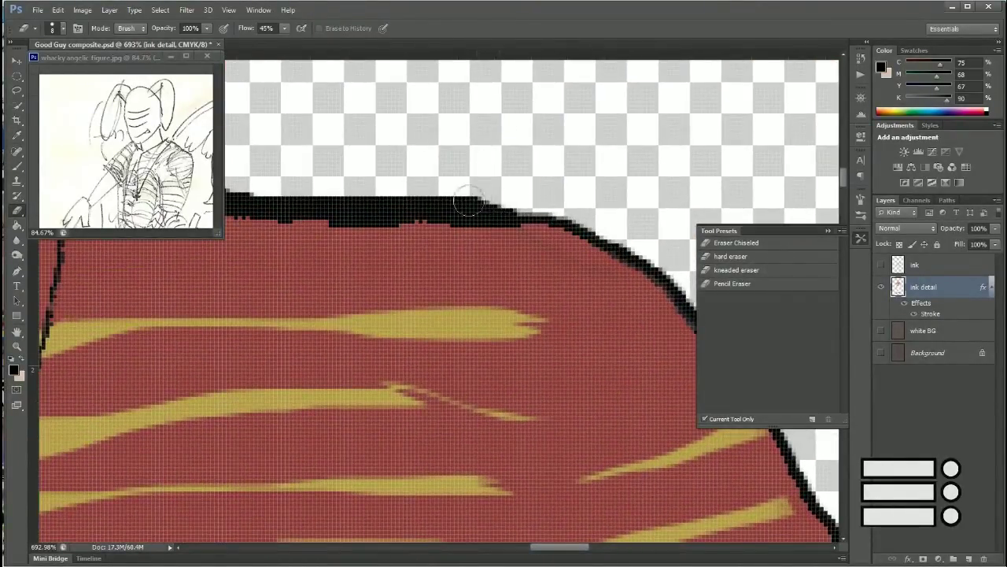
left_click_drag(465, 256, 701, 296)
mouse_move(339, 200)
left_mouse_down()
mouse_move(577, 230)
mouse_move(569, 216)
mouse_move(617, 220)
mouse_move(442, 180)
left_mouse_up()
mouse_move(493, 114)
left_mouse_down()
mouse_move(427, 214)
mouse_move(393, 130)
left_mouse_up()
mouse_move(394, 94)
left_mouse_down()
mouse_move(450, 202)
mouse_move(387, 162)
mouse_move(531, 97)
left_mouse_up()
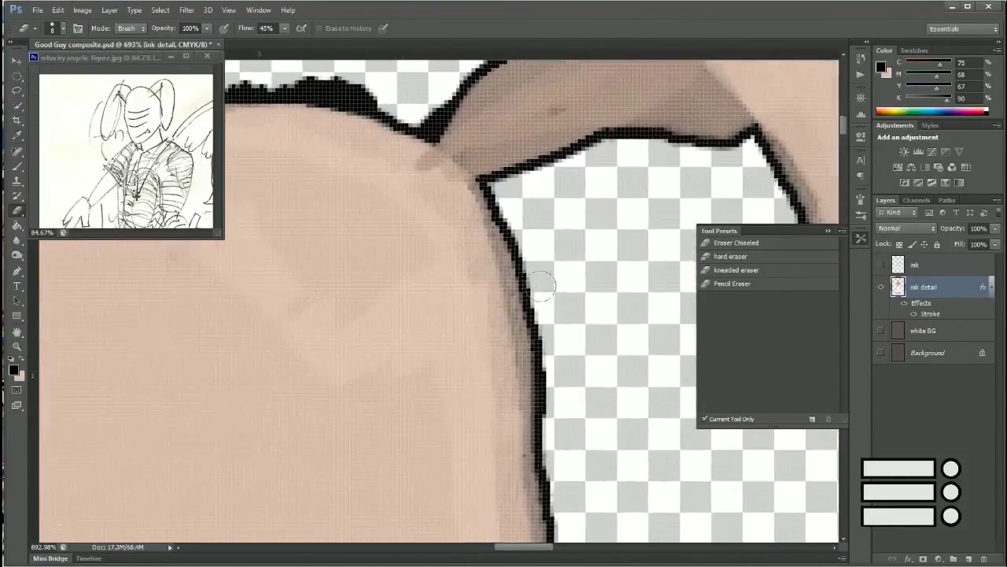
key("b")
right_click(463, 240)
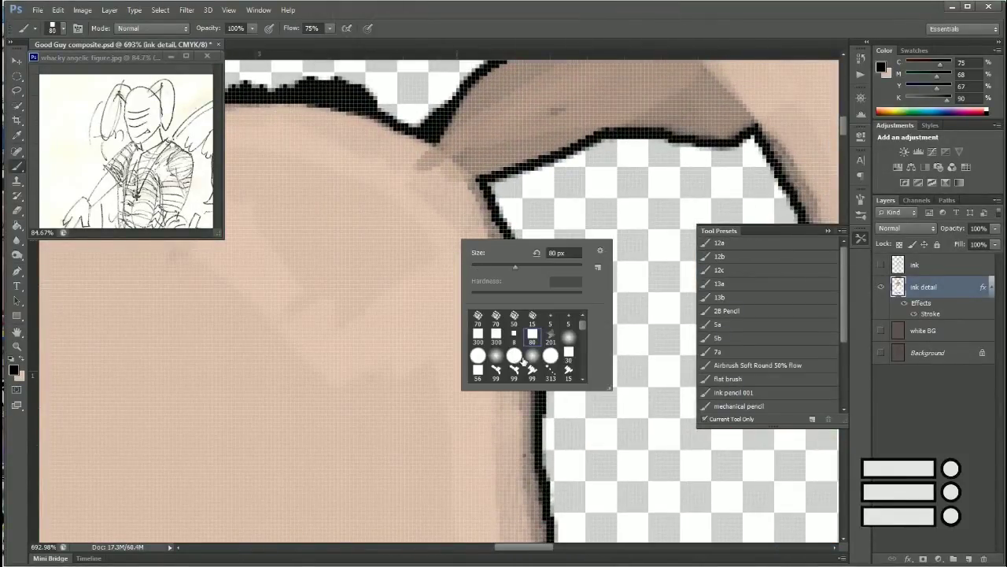
Step: Sample the skin tone and paint along the shoulder's shaded edge with a size 8 brush
left_click(569, 352)
left_click(641, 243)
left_click(326, 344, "alt")
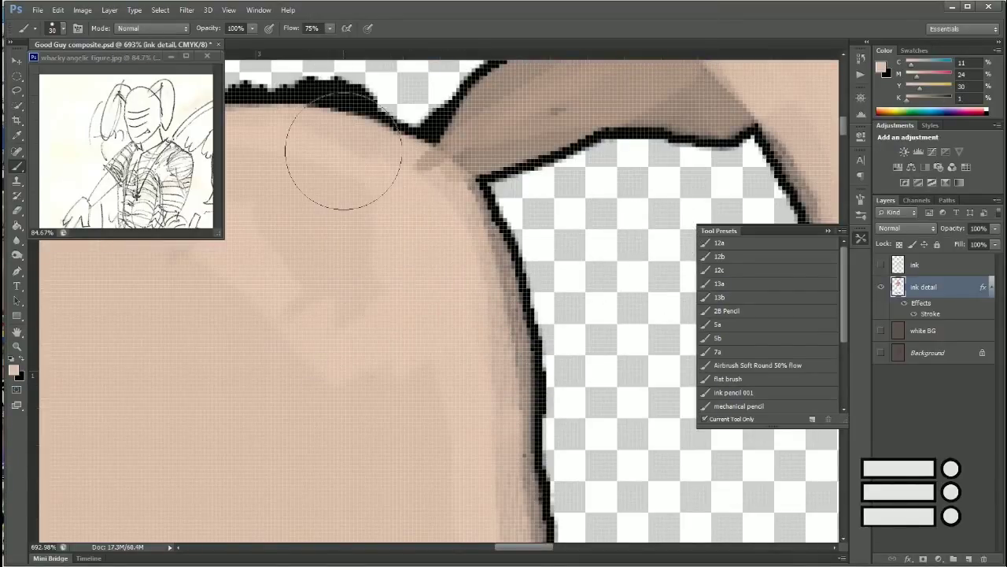
left_click_drag(336, 146, 376, 135)
key("bracketleft")
key("bracketleft")
key("bracketleft")
mouse_move(452, 188)
left_mouse_down()
mouse_move(499, 171)
mouse_move(543, 259)
mouse_move(556, 360)
mouse_move(540, 427)
left_mouse_up()
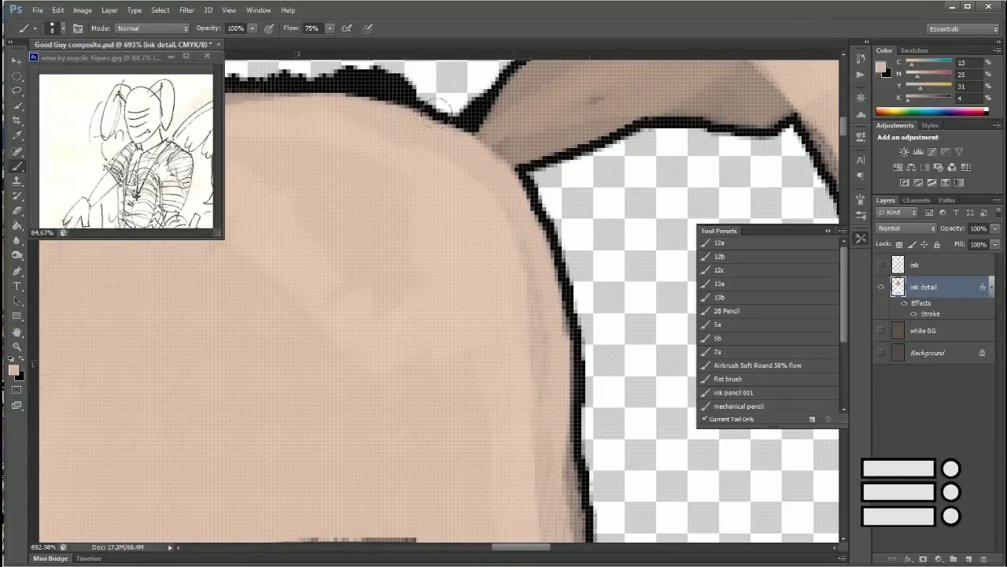
mouse_move(512, 331)
left_mouse_down()
mouse_move(535, 295)
mouse_move(472, 172)
left_mouse_up()
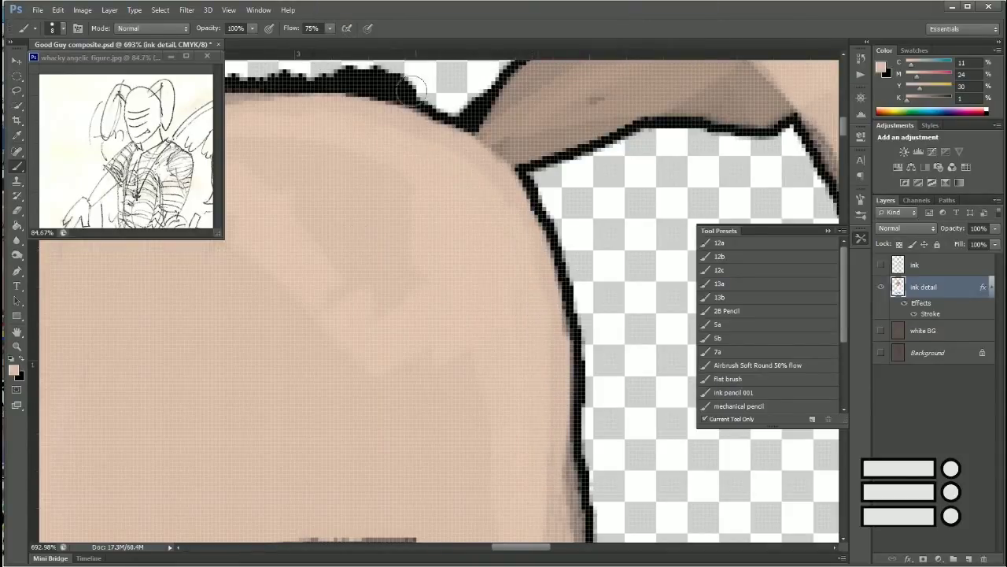
Step: Confirm the chosen skin colour and paint a stroke along the arm's edge
scroll(440, 95, "down", 5)
scroll(481, 101, "down", 2)
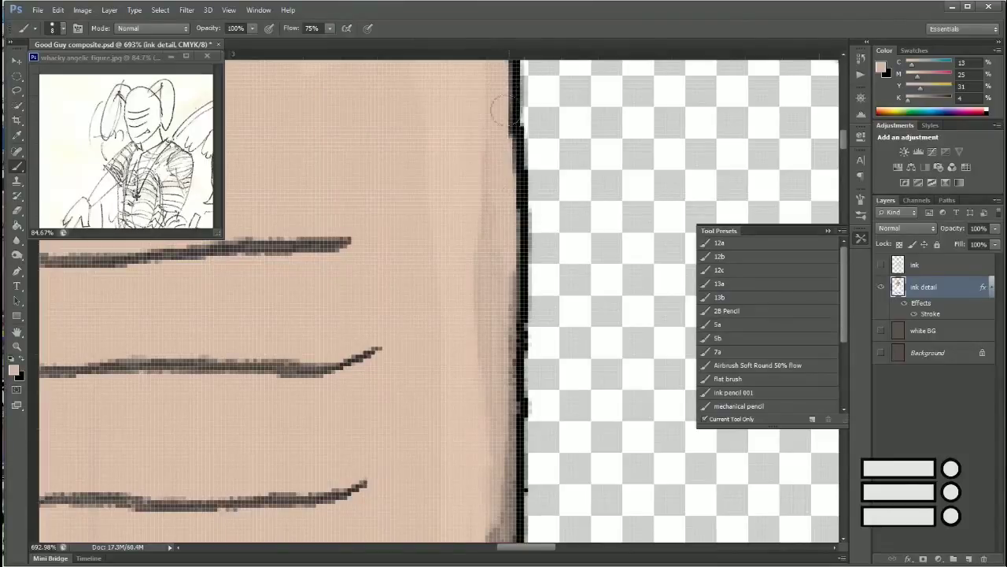
scroll(502, 110, "up", 4)
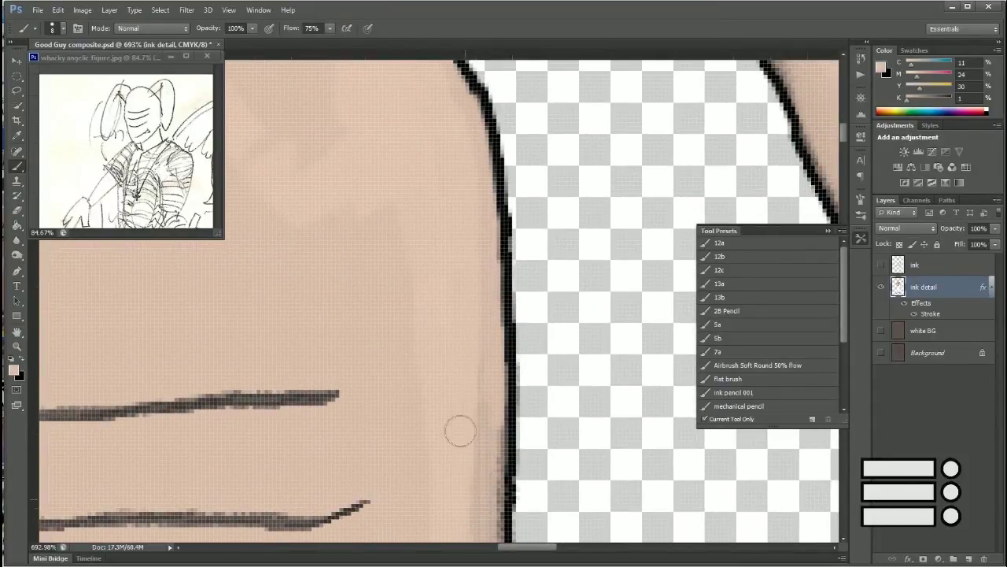
scroll(465, 263, "down", 3)
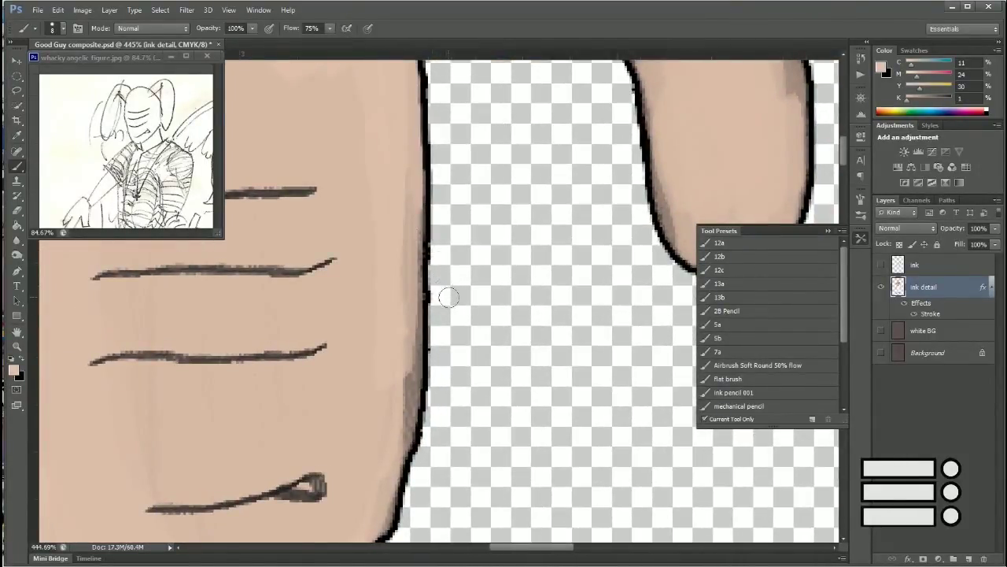
scroll(450, 294, "down", 3)
scroll(450, 294, "up", 5)
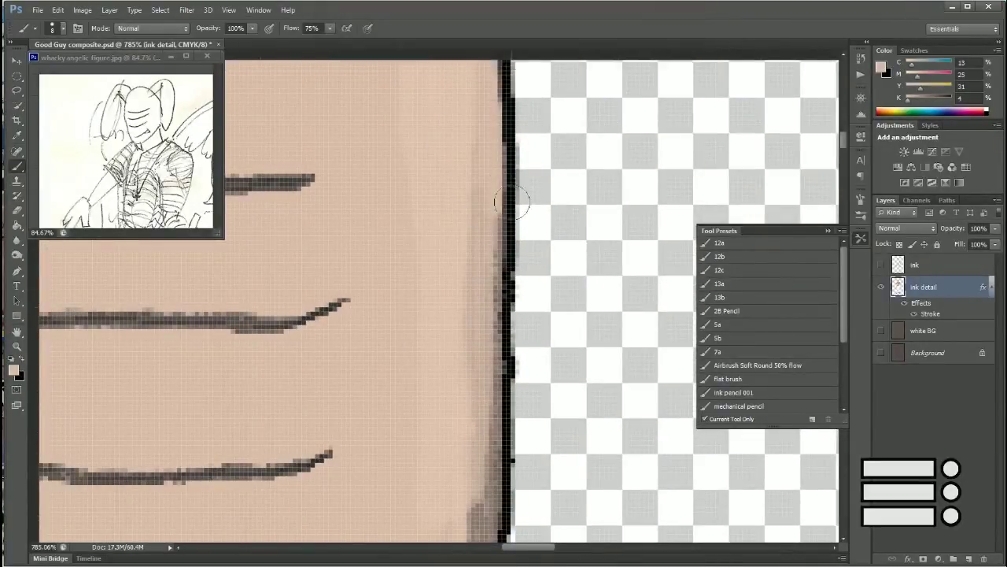
left_click(827, 153)
mouse_move(476, 209)
left_mouse_down()
mouse_move(481, 71)
mouse_move(476, 333)
mouse_move(461, 265)
mouse_move(473, 342)
left_mouse_up()
right_click(472, 184)
left_click(481, 67)
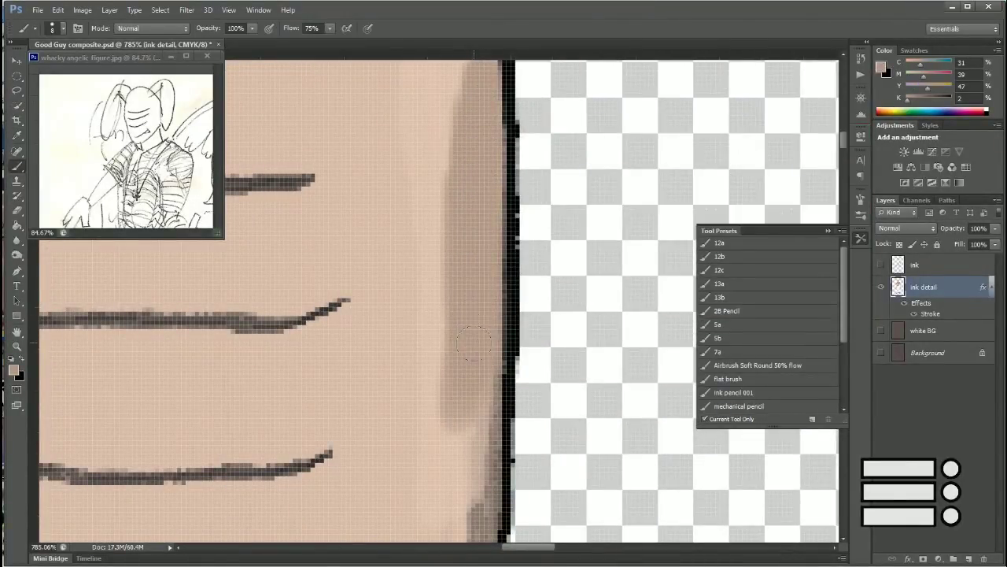
Step: Reshade the curved lower skin edge, then repaint its shading in a sampled darker skin tone
mouse_move(467, 287)
left_mouse_down()
mouse_move(453, 133)
mouse_move(465, 487)
left_mouse_up()
left_click_drag(448, 307, 429, 488)
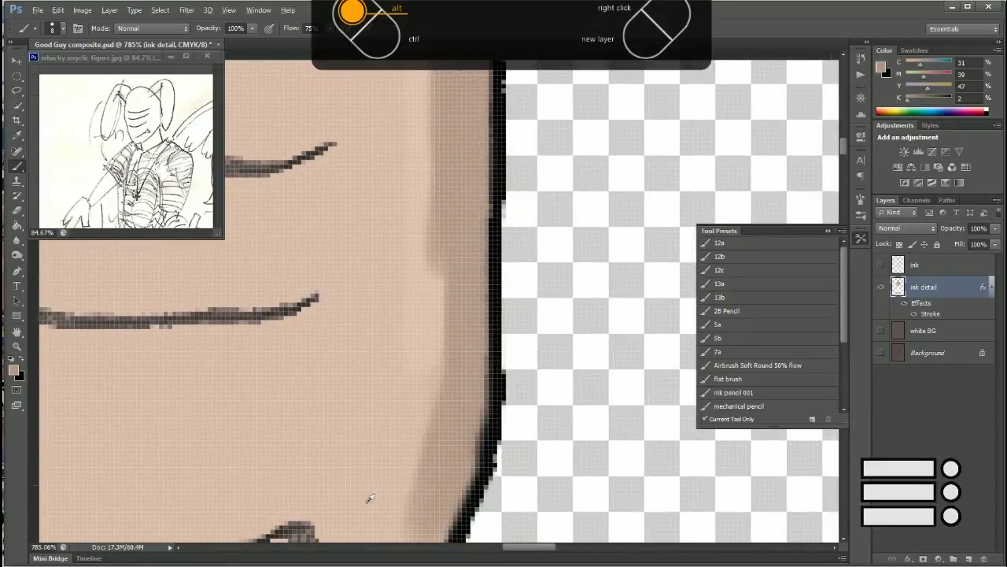
left_click_drag(440, 536, 441, 177)
mouse_move(441, 177)
left_mouse_down()
mouse_move(423, 324)
mouse_move(399, 270)
mouse_move(428, 208)
left_mouse_up()
left_click(449, 315, "alt")
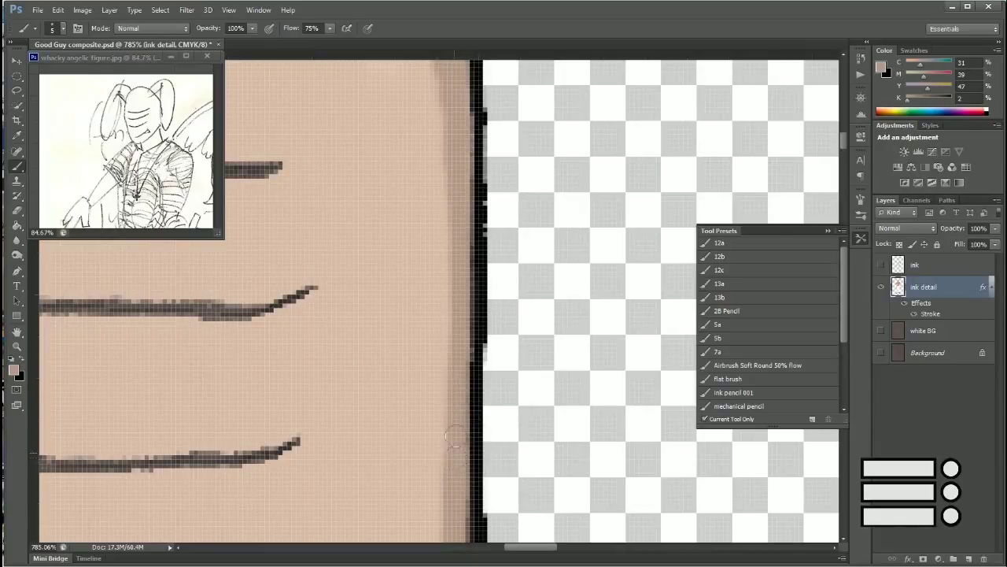
left_click_drag(455, 436, 452, 468)
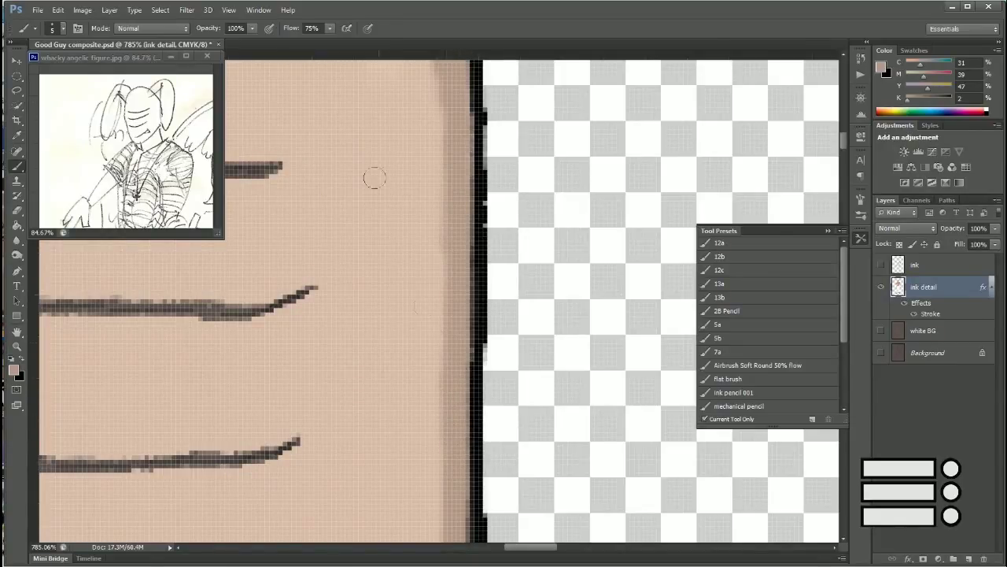
scroll(375, 177, "down", 5)
scroll(497, 298, "up", 1)
Step: Lighten the dark shading along the arm's left edge with the Eraser
left_click_drag(323, 314, 434, 298)
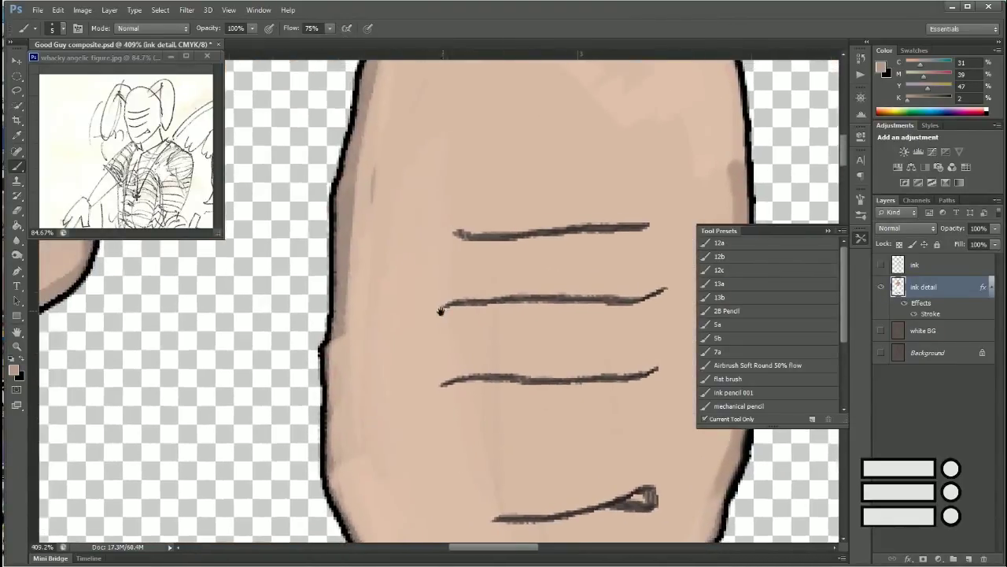
key("e")
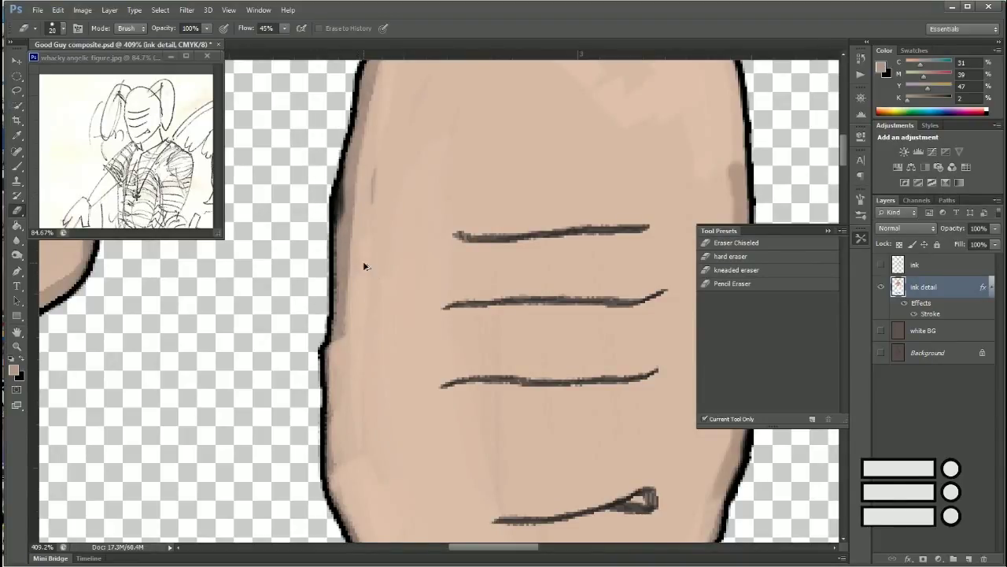
left_click_drag(365, 266, 356, 189)
left_click_drag(520, 58, 382, 135)
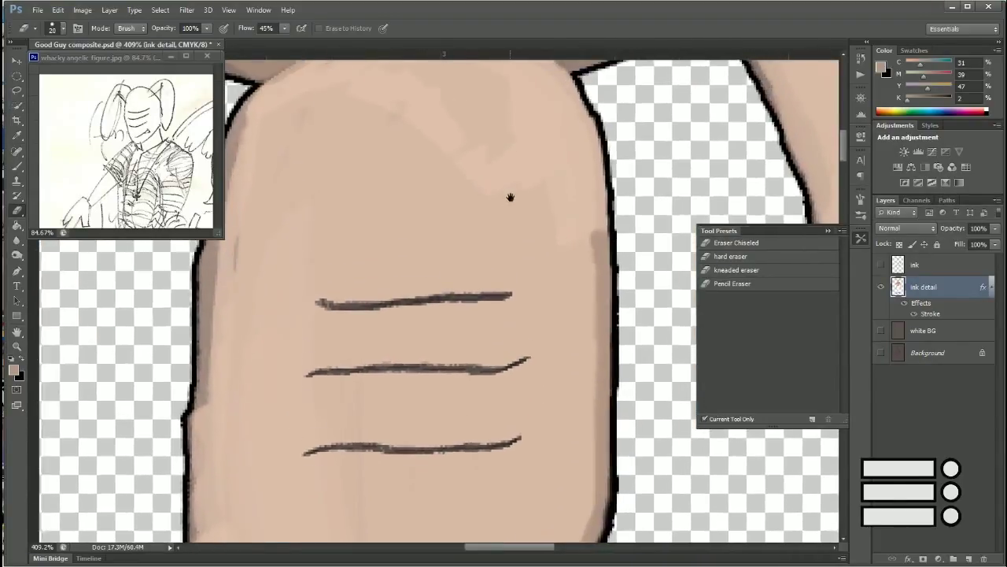
key("x")
key("b")
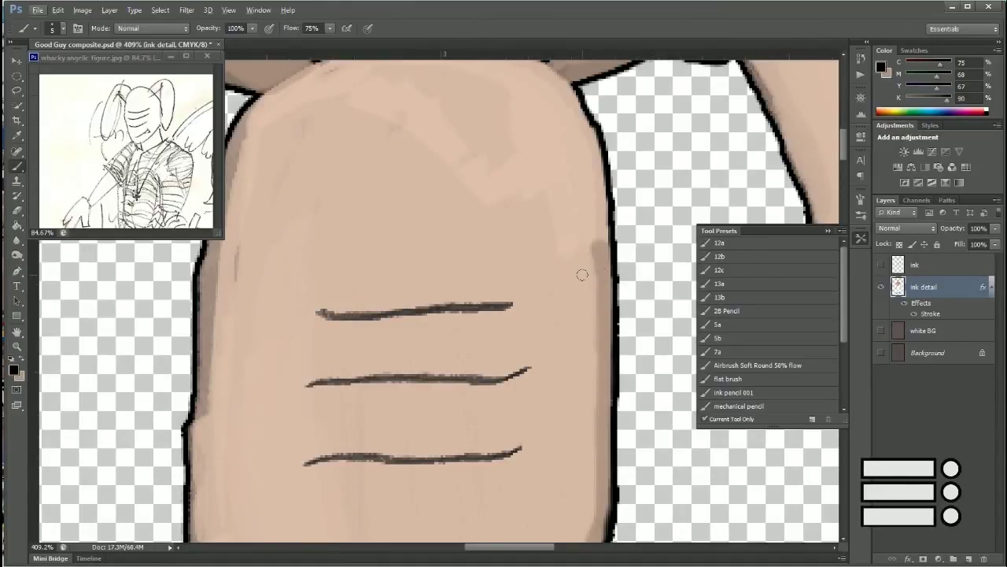
Step: Paint sampled skin tone along the arm's right edge and pick a lighter skin tone
left_click(582, 272, "alt")
left_click_drag(604, 254, 565, 91)
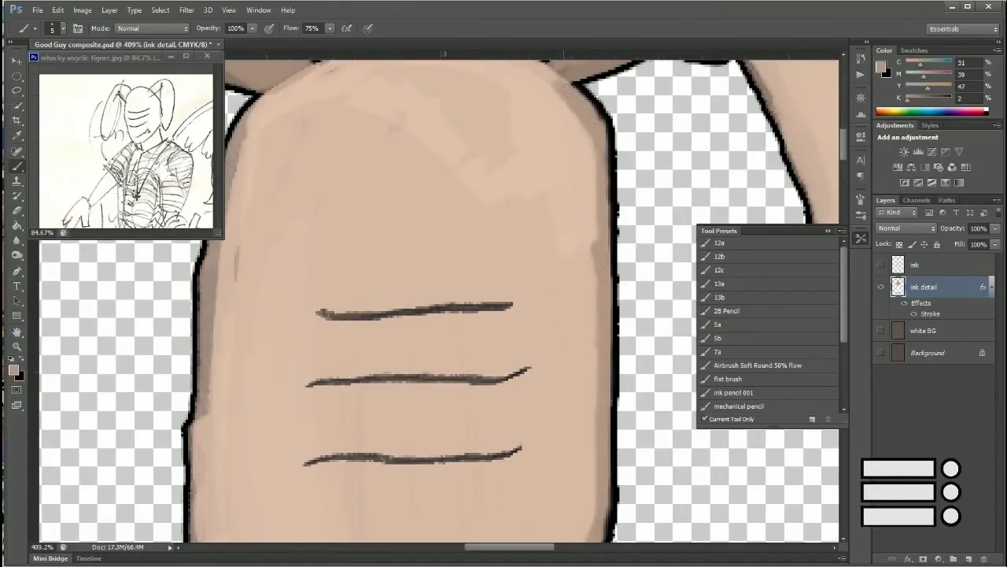
left_click(567, 89, "alt")
left_click(578, 109, "alt")
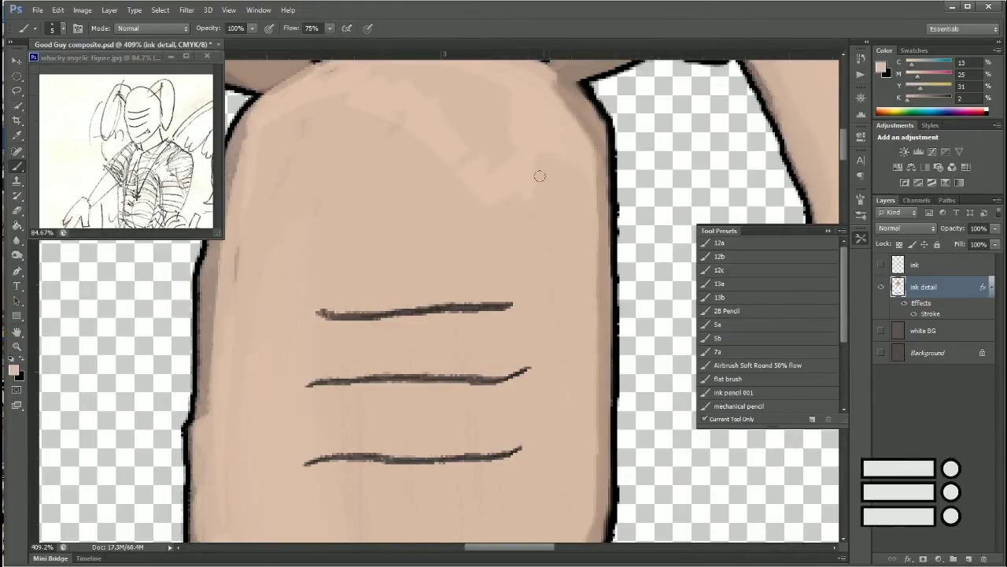
Step: Erase the hair tufts along the finger-top outline
scroll(572, 166, "left", 3)
scroll(519, 196, "up", 3)
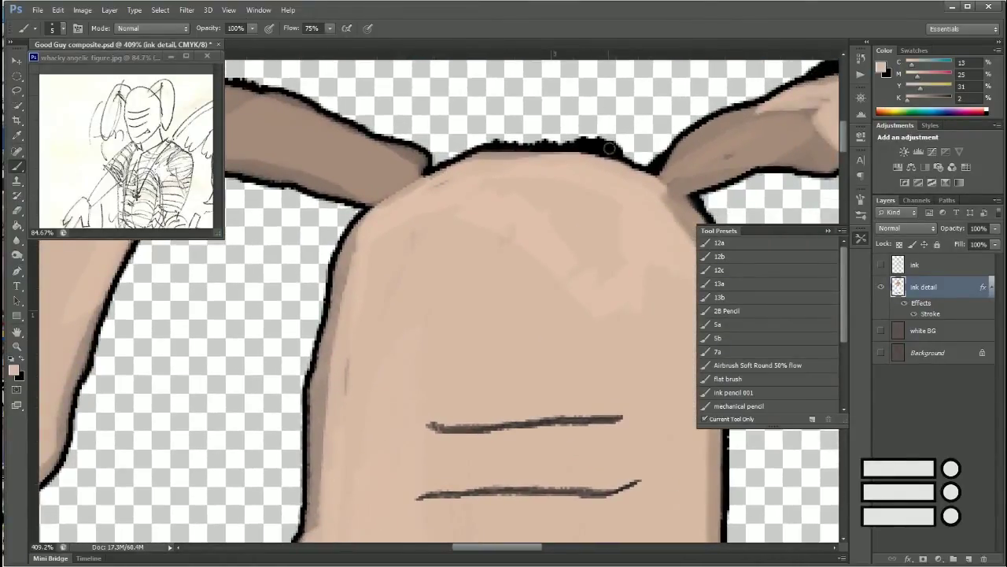
key("e")
left_click_drag(600, 142, 504, 125)
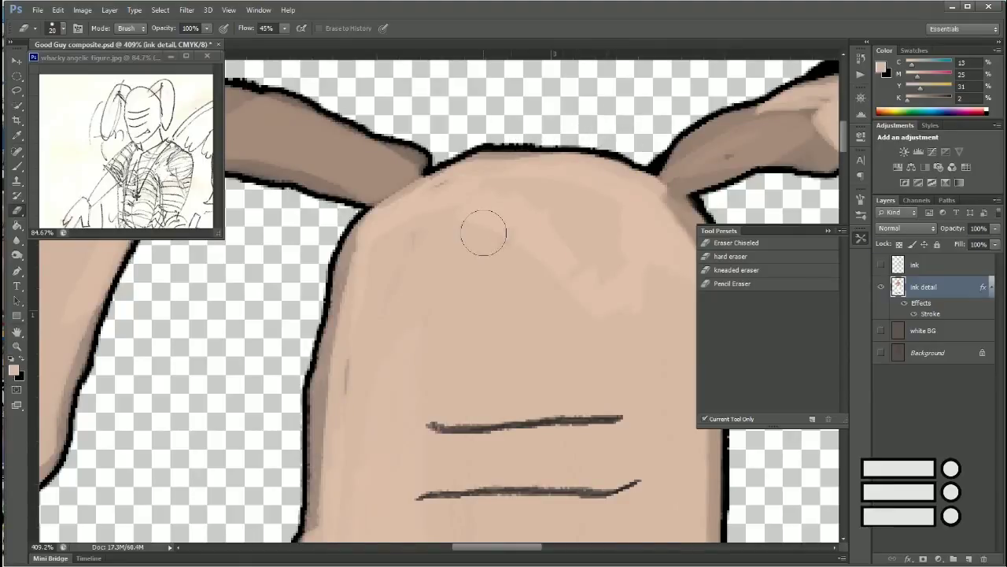
key("b")
Step: Paint the ear's top outline in sampled ear brown and touch up the upper ear with light skin
left_click(423, 175, "alt")
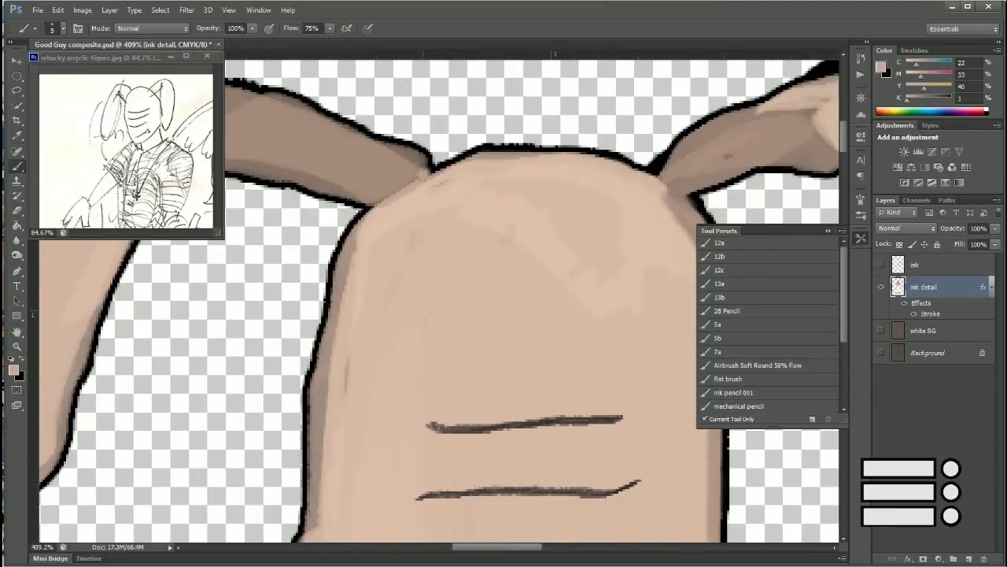
scroll(410, 191, "left", 3)
scroll(410, 190, "up", 1)
left_click(560, 193, "alt")
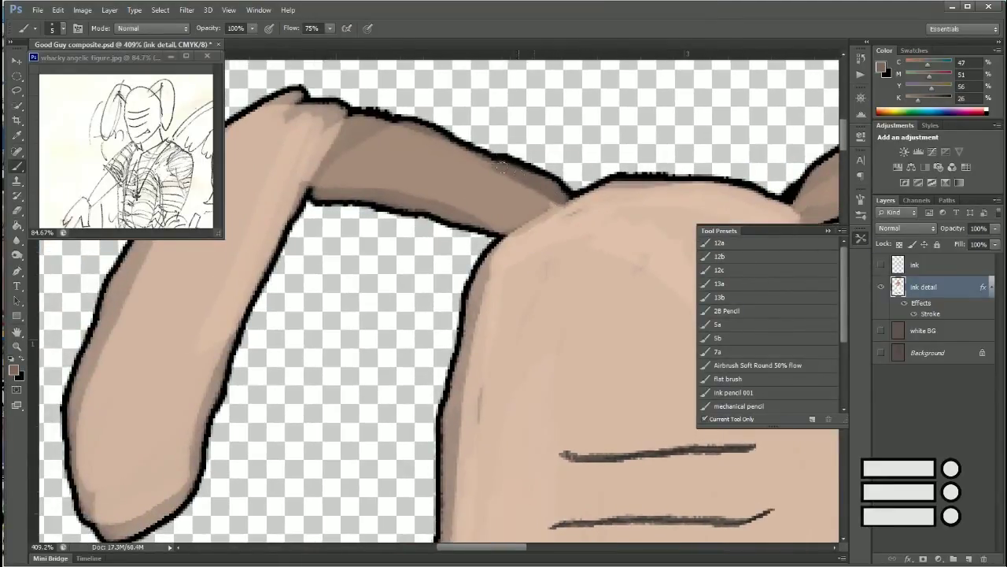
left_click_drag(441, 139, 295, 87)
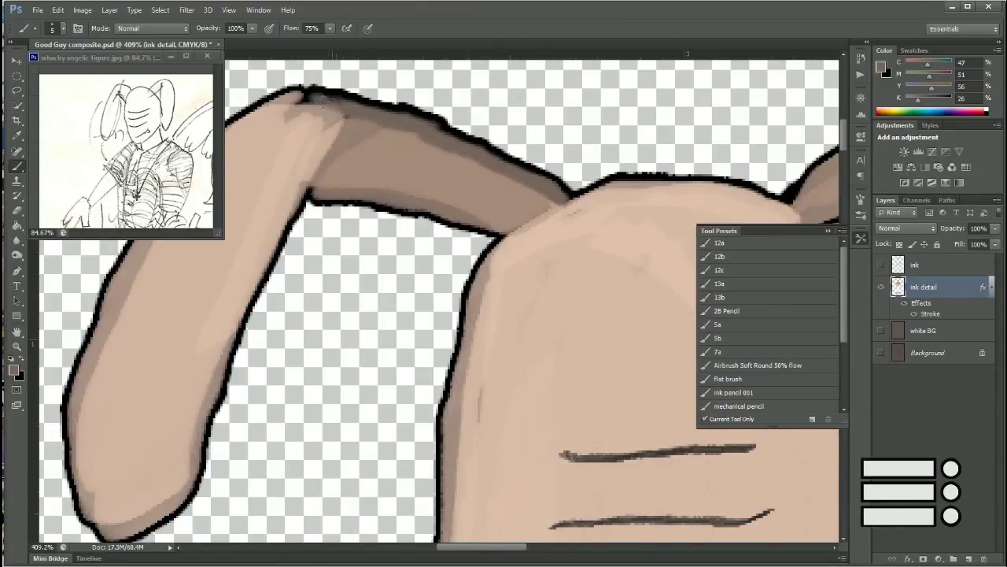
left_click(327, 133, "alt")
left_click_drag(335, 134, 319, 114)
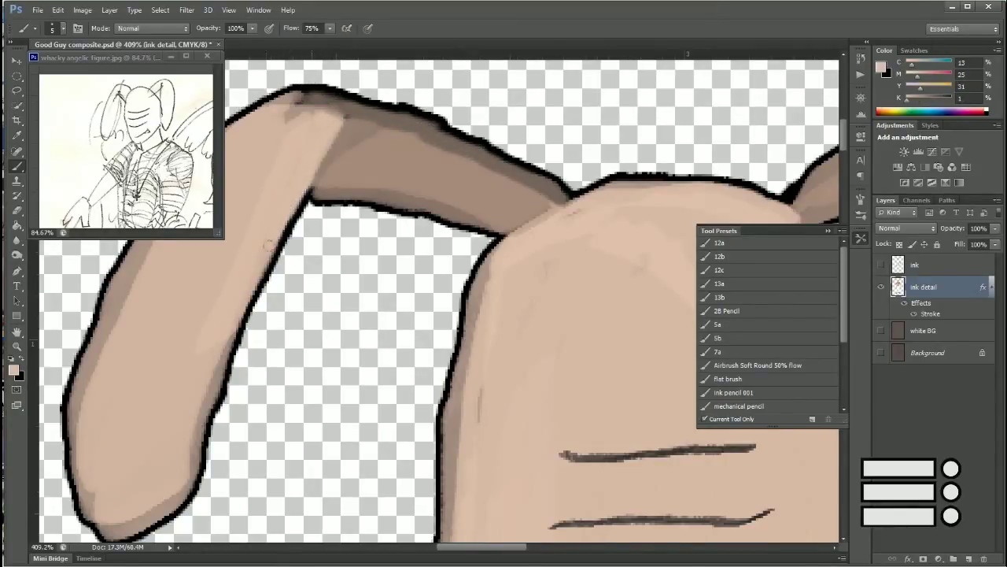
Step: Smooth the ear's left edge with skin colour and push its lower-left outline outward
scroll(313, 502, "left", 5)
scroll(313, 502, "down", 1)
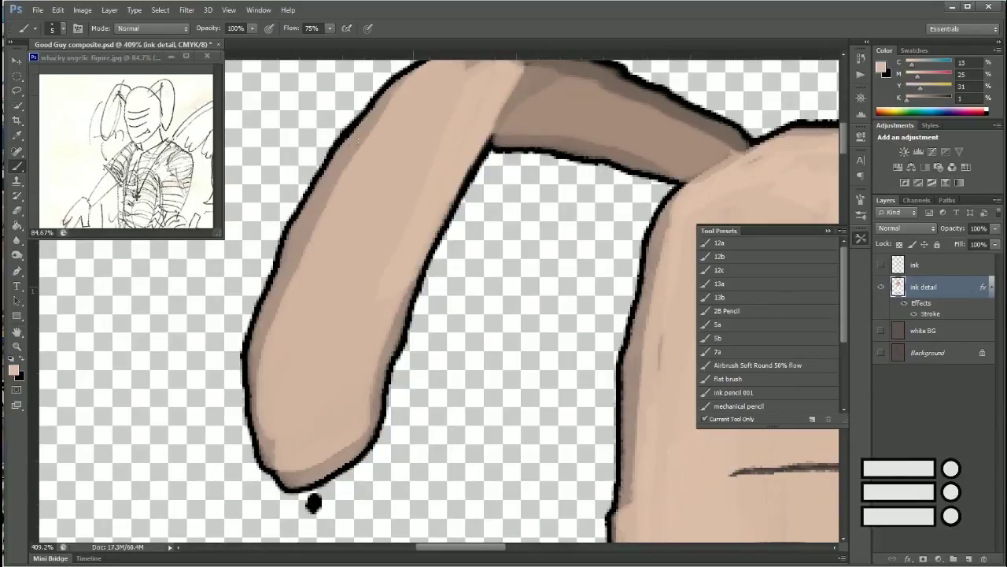
left_click_drag(353, 142, 244, 346)
mouse_move(252, 393)
left_mouse_down()
mouse_move(257, 316)
mouse_move(262, 330)
left_mouse_up()
left_click_drag(370, 396, 243, 344)
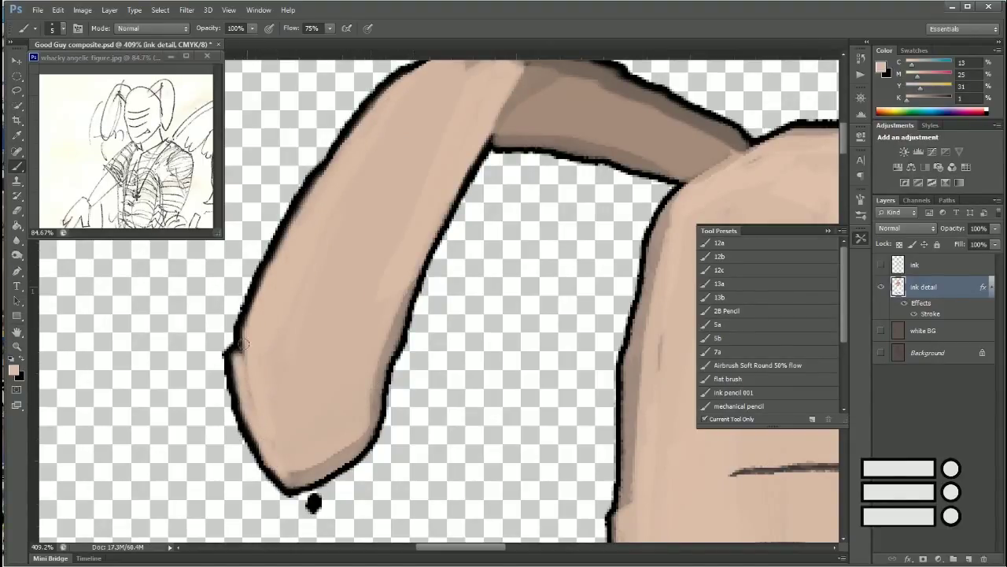
Step: Erase the stray black ink dots below the ear
left_click_drag(284, 301, 356, 129)
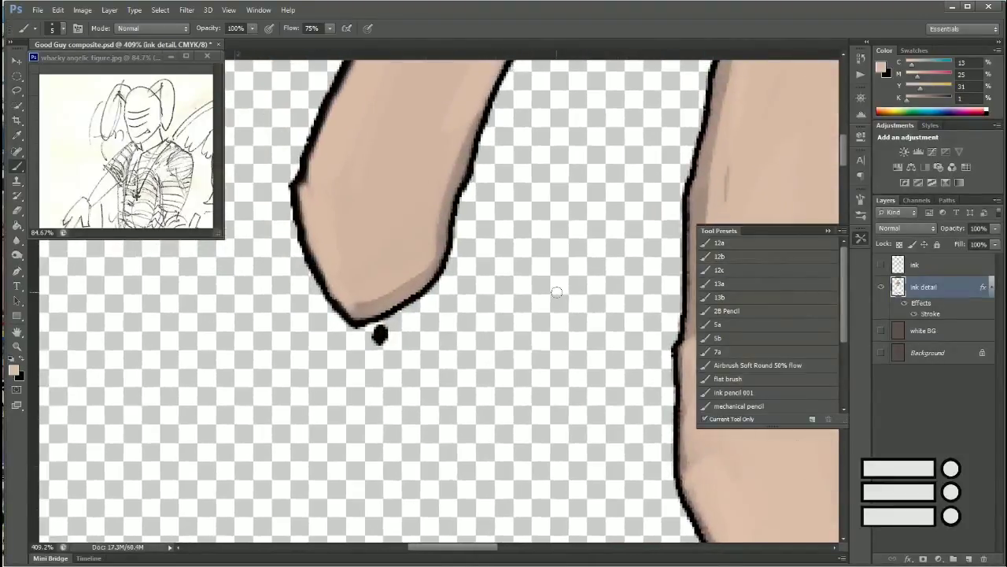
key("e")
left_click(377, 333)
key("ctrl+minus")
left_click_drag(441, 196, 486, 236)
scroll(487, 237, "up", 3)
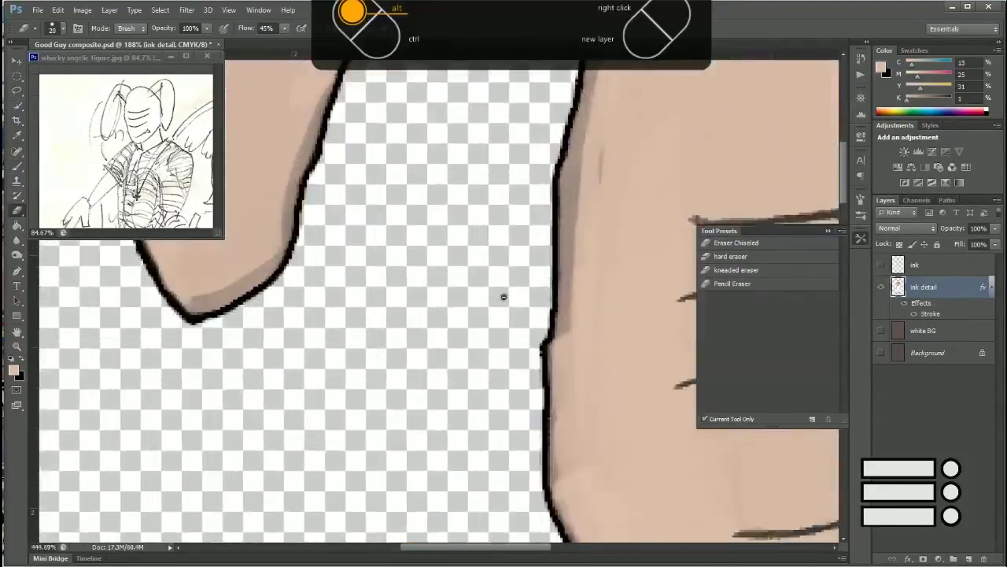
scroll(420, 299, "up", 2)
Step: Paint darker skin shading along the face outline
key("b")
left_click(329, 202, "alt")
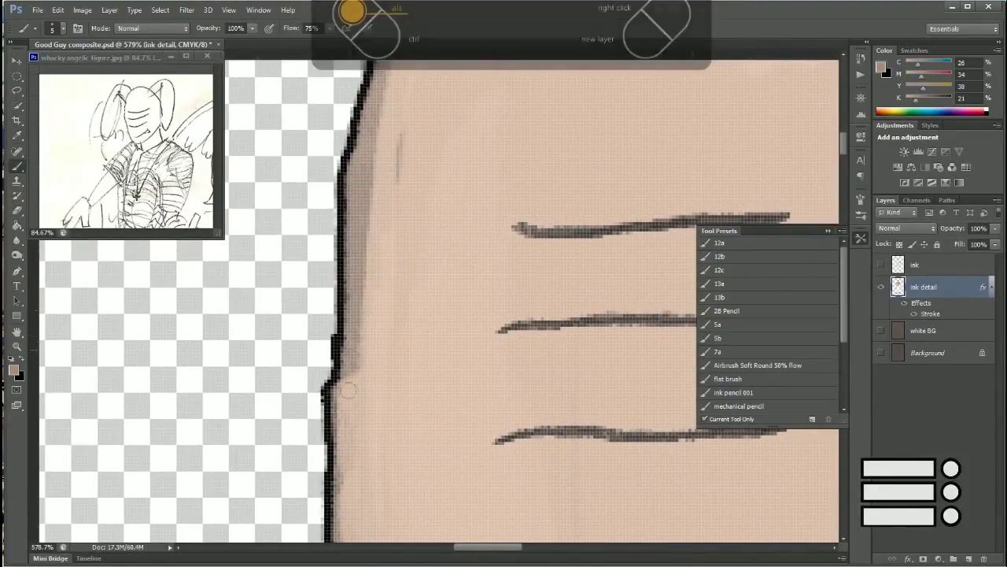
left_click_drag(339, 425, 366, 79)
left_click_drag(347, 331, 338, 504)
left_click_drag(454, 238, 403, 61)
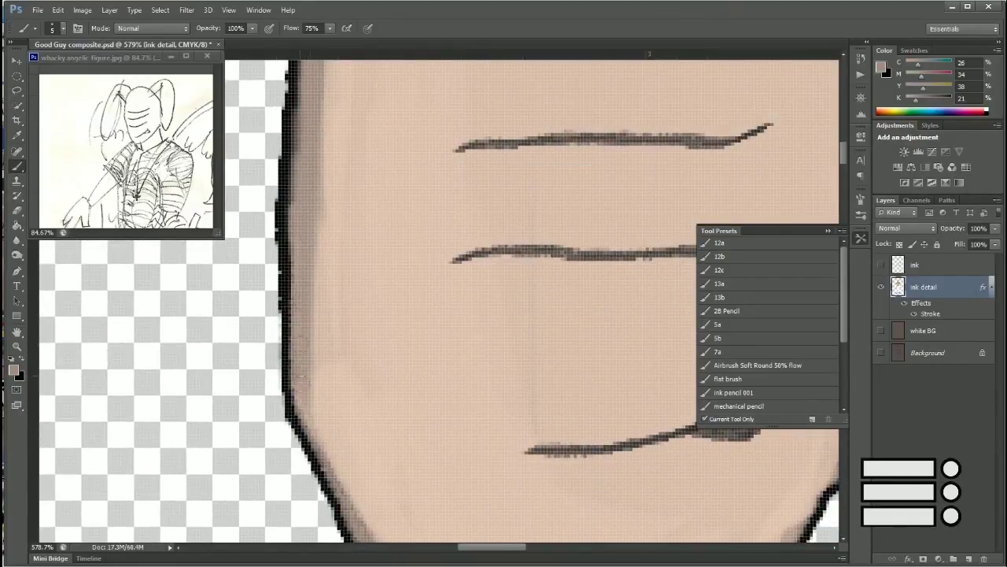
Step: Compare the ink detail layer at 80% and 100% opacity, then resample the skin colour
scroll(333, 273, "down", 3)
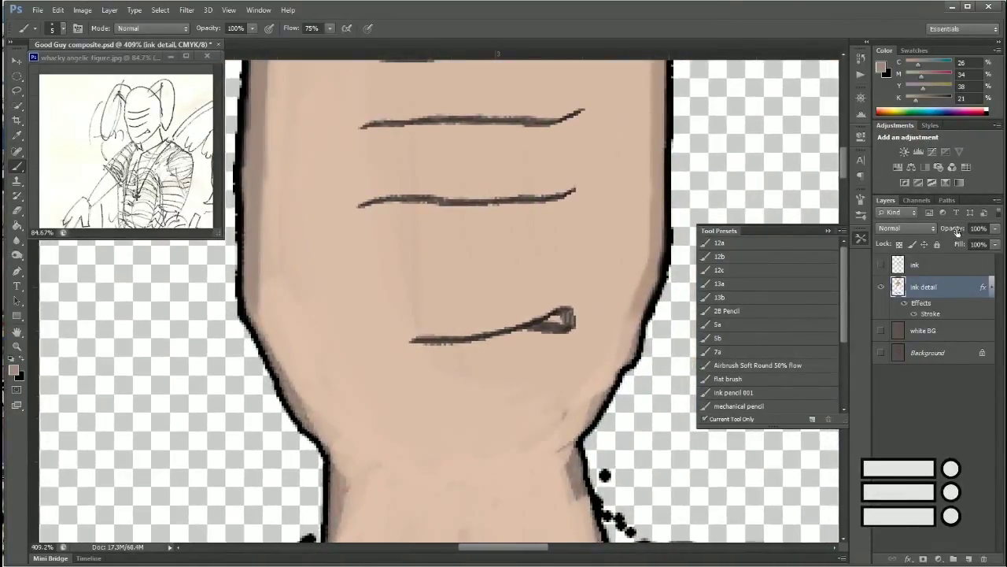
key("8")
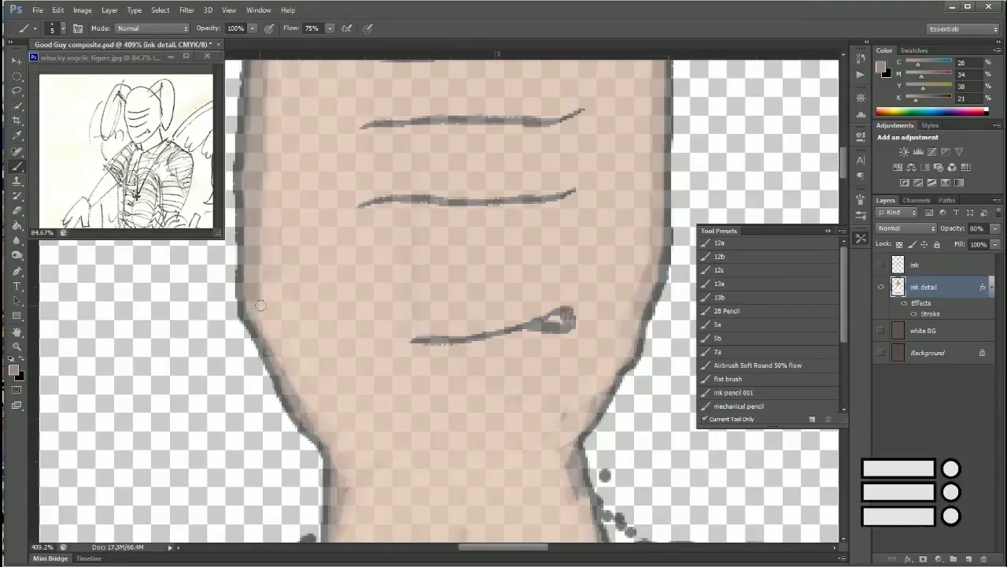
scroll(203, 246, "down", 3)
scroll(558, 400, "up", 3)
scroll(479, 475, "up", 2)
key("0")
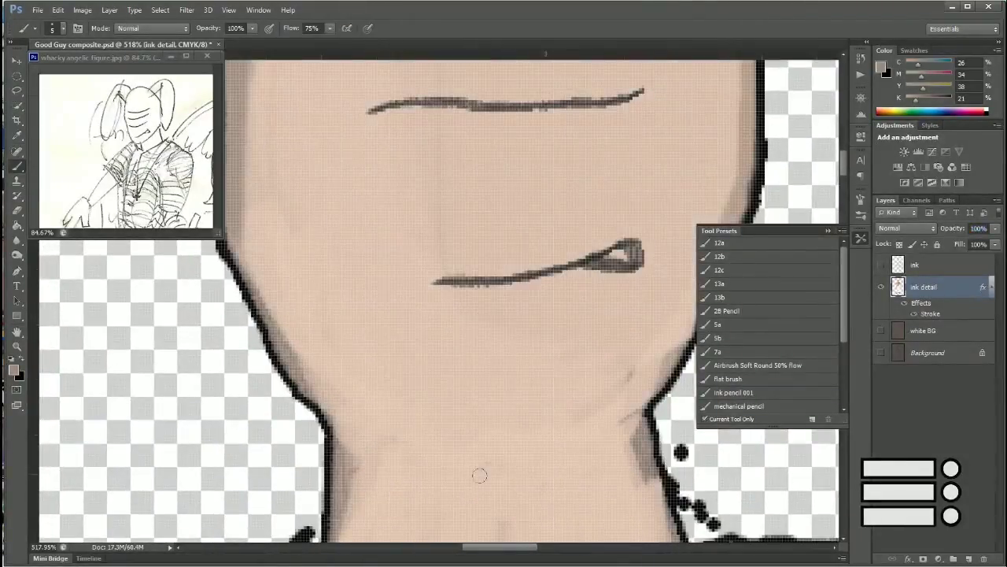
left_click(336, 425, "alt")
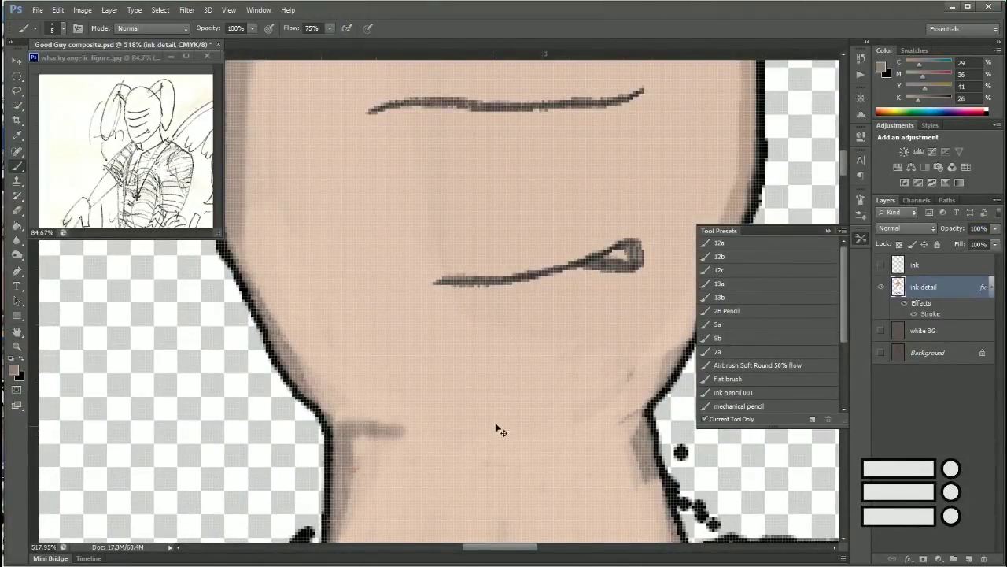
scroll(480, 459, "down", 5)
key("l")
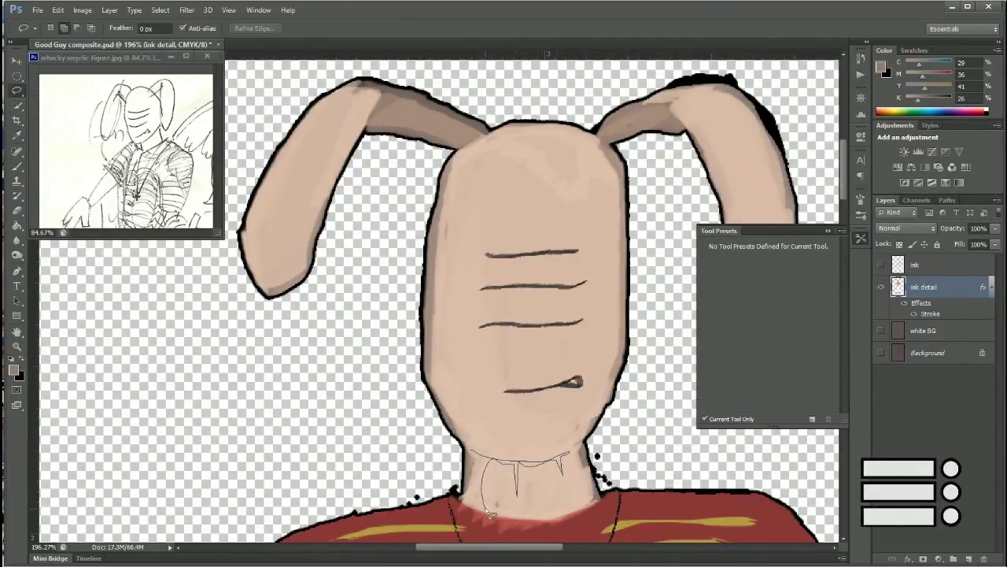
Step: Lasso the neck, paint dark shading inside it with a 34 px brush, and deselect
left_click_drag(469, 450, 497, 488)
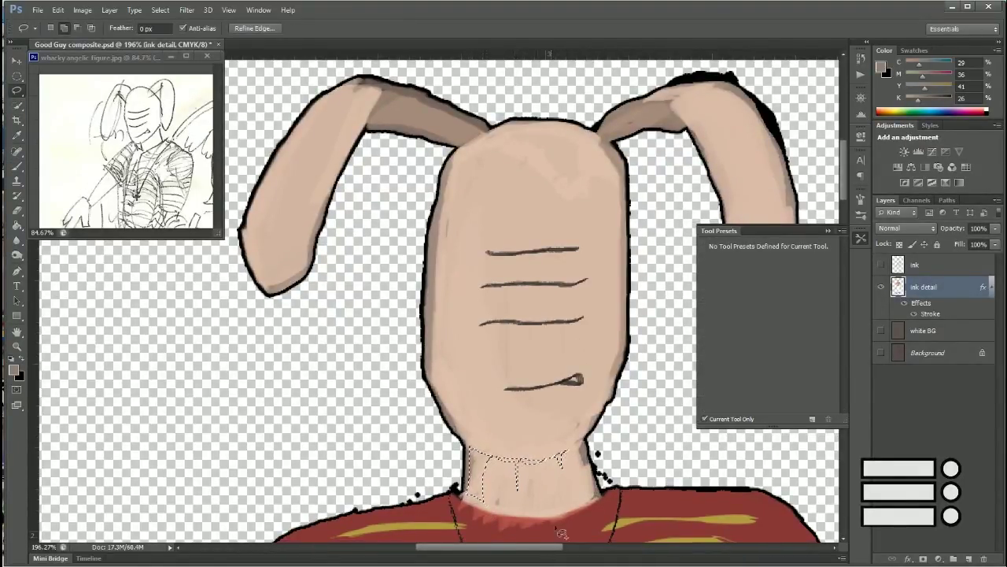
key("b")
right_click(495, 438)
left_click_drag(504, 447, 526, 447)
key("Return")
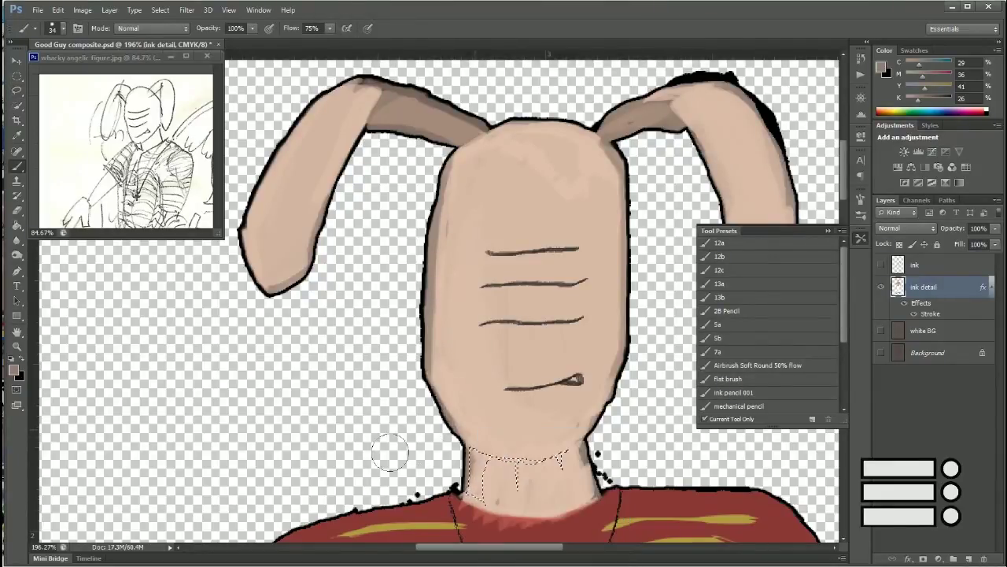
left_click_drag(476, 488, 557, 426)
key("ctrl+d")
Step: Set the foreground colour to skin tone e8cbbb and make the white BG layer visible
key("l")
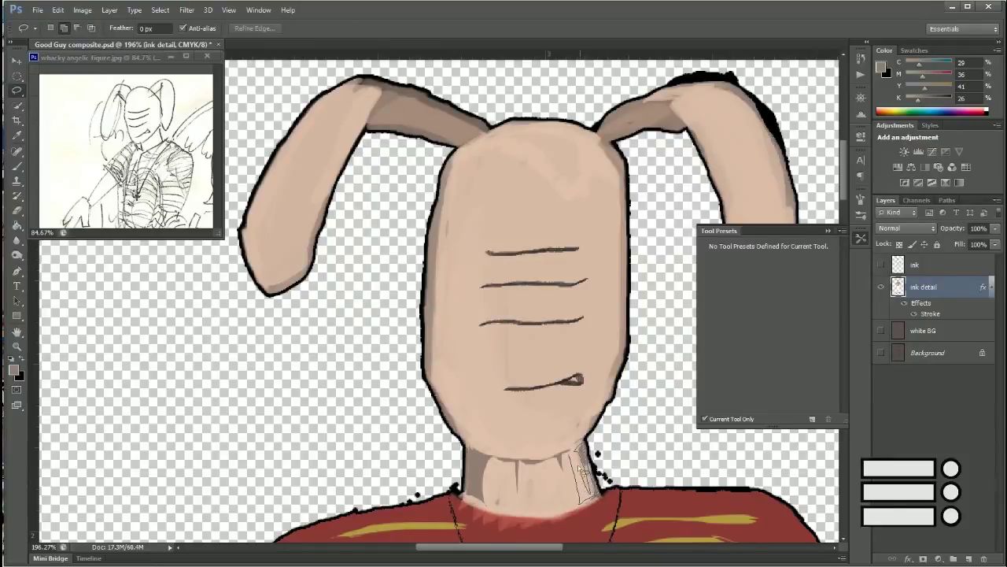
left_click(882, 68)
left_click(584, 473)
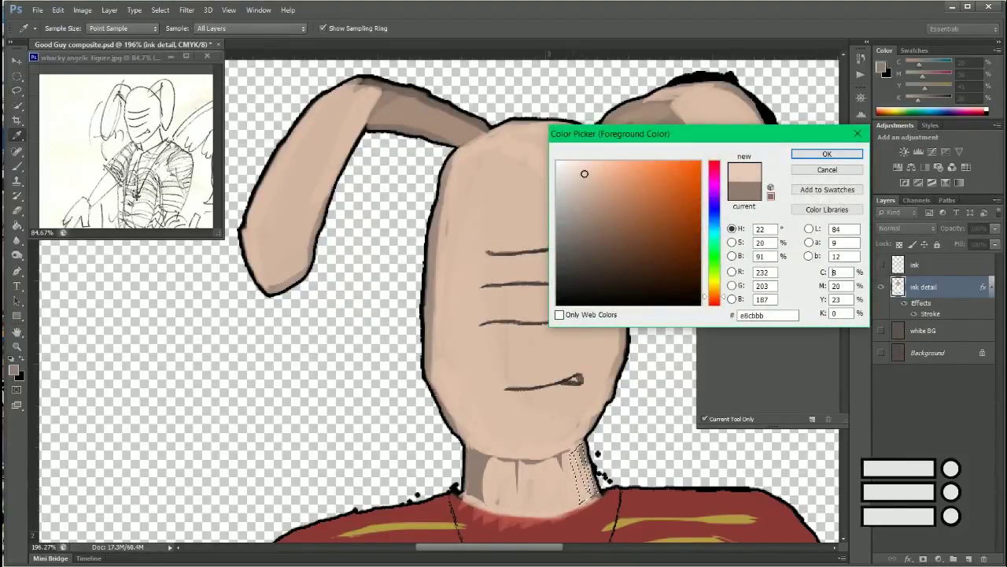
left_click(827, 154)
key("b")
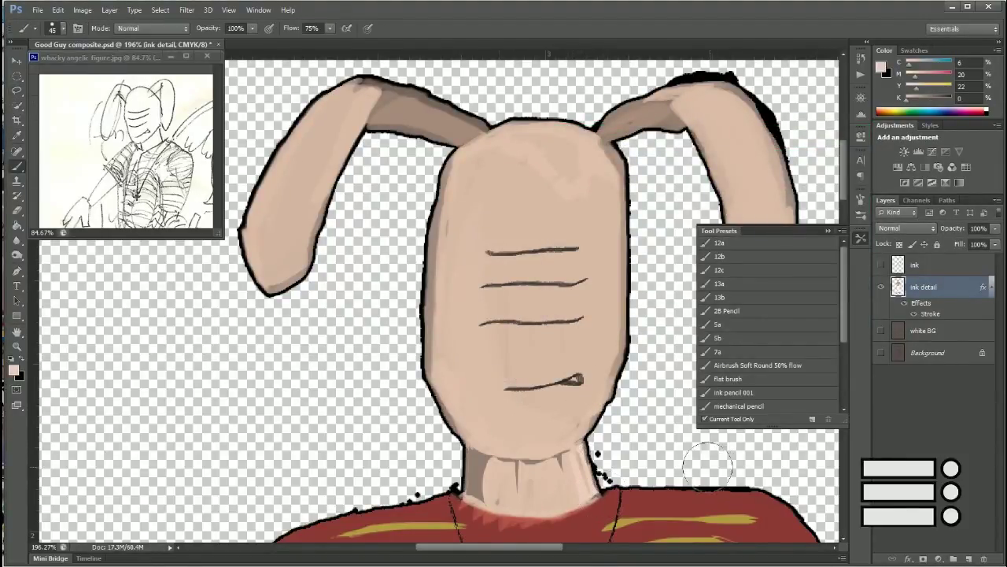
left_click(881, 331)
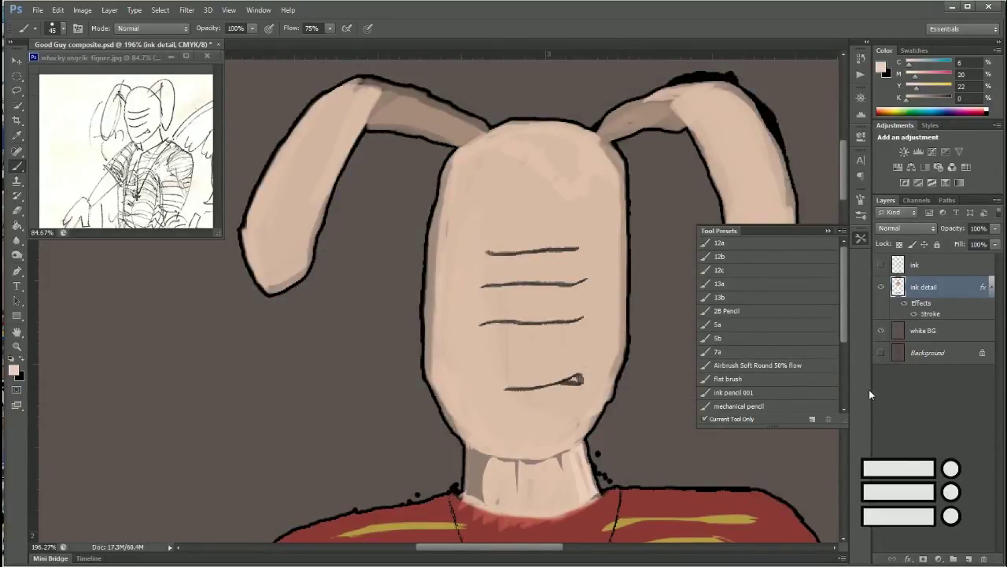
Step: Add a reversed Gradient Overlay effect to the white BG layer
key("g")
left_click(685, 396, "alt")
left_click(937, 331)
left_click(909, 558)
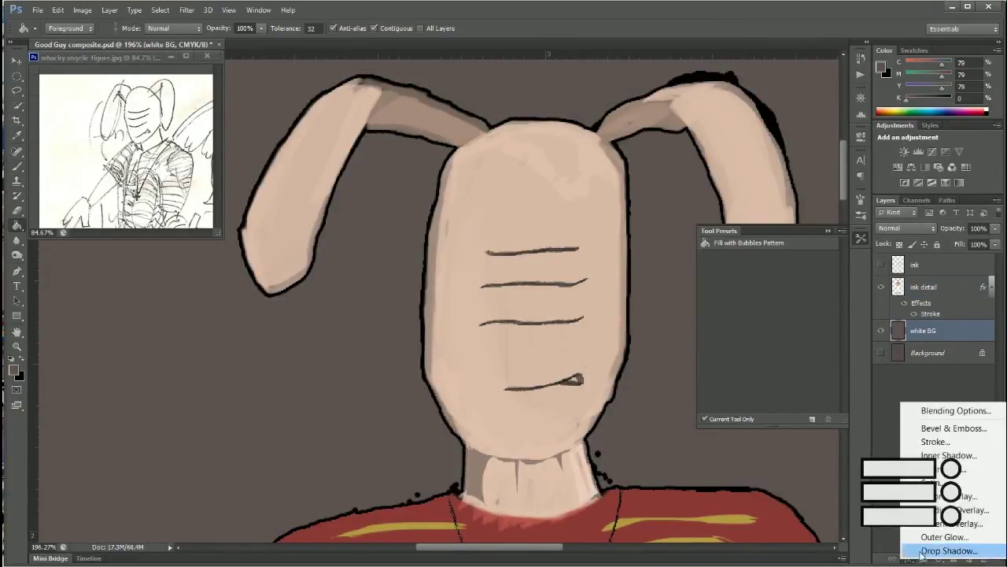
left_click(952, 510)
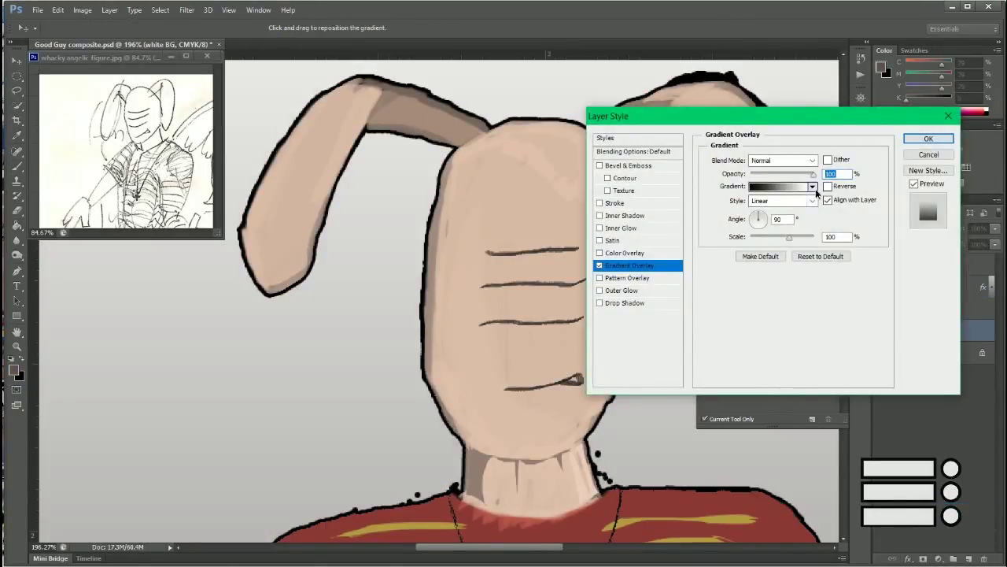
left_click(814, 188)
left_click(814, 188)
left_click(834, 191)
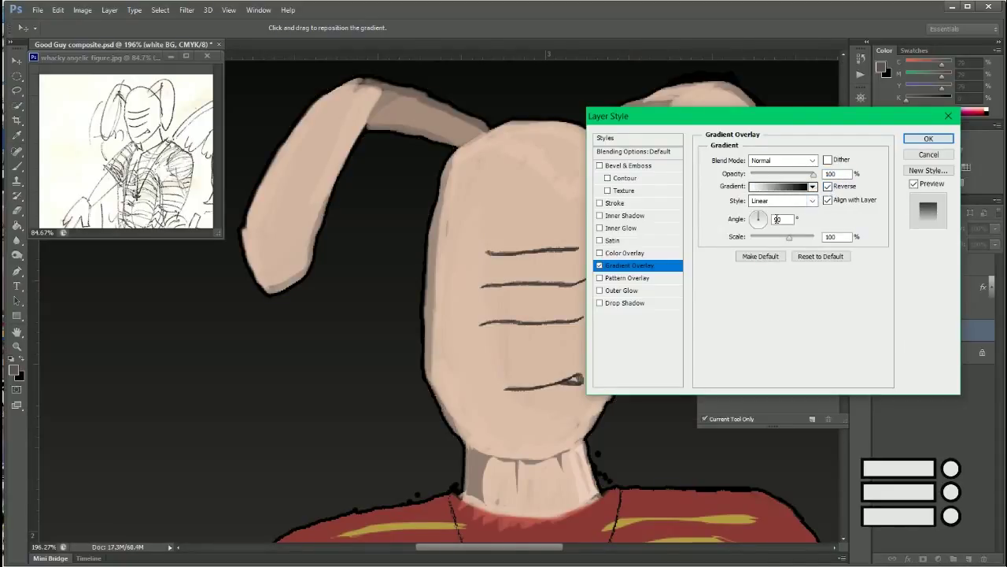
Step: Keep the gradient style Linear at scale 100 and apply the overlay
left_click(813, 160)
left_click(817, 201)
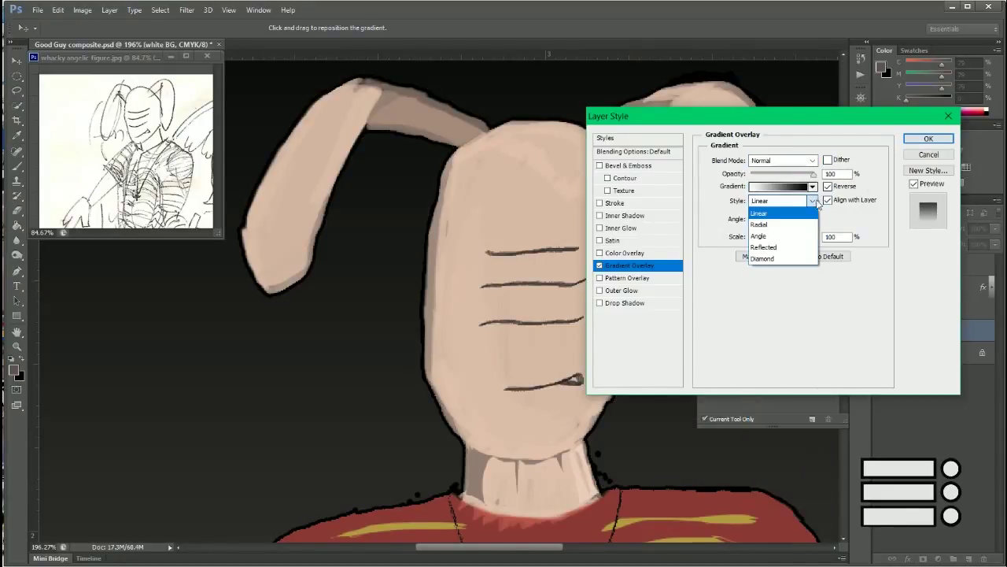
left_click(801, 235)
type("100")
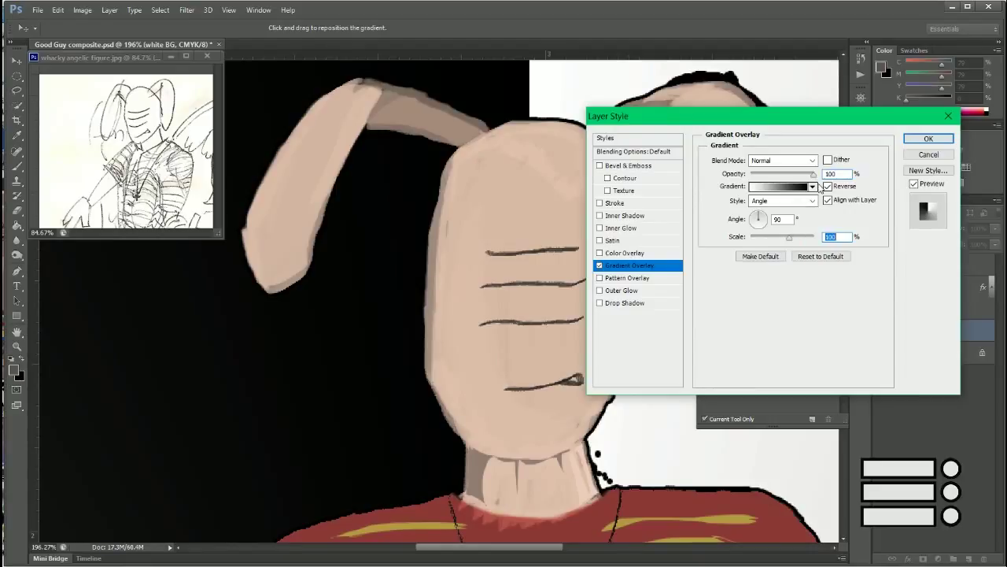
left_click(787, 200)
left_click(780, 207)
left_click(927, 139)
scroll(616, 266, "down", 5)
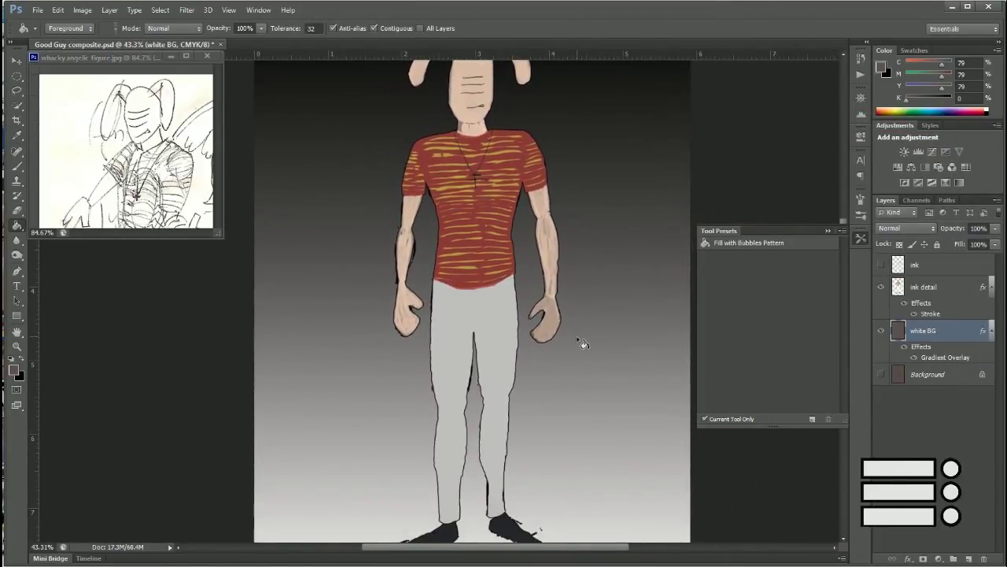
Step: Reset the Gradient Overlay to defaults with Reverse on, so the top is dark
right_click(941, 351)
left_click(964, 205)
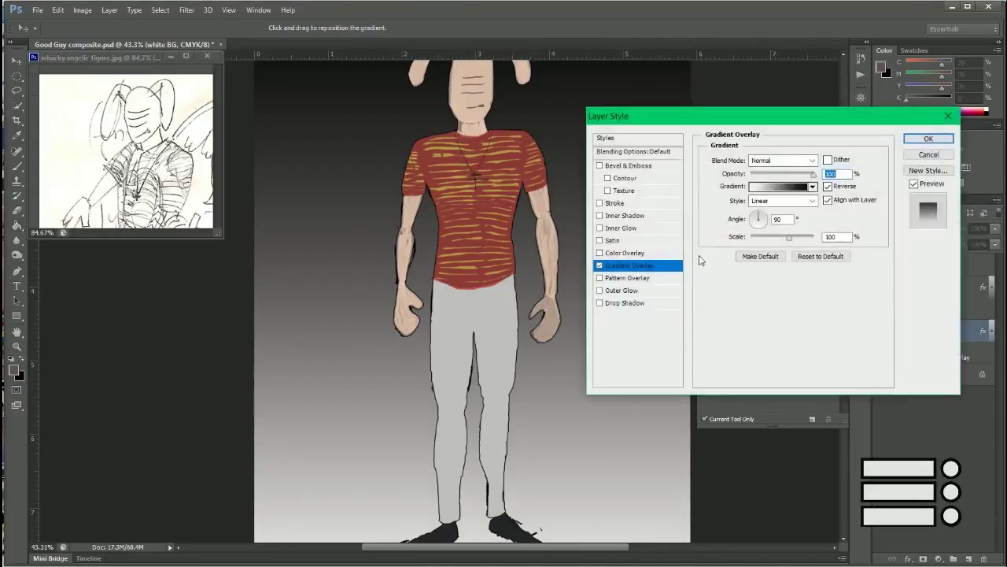
left_click(808, 266)
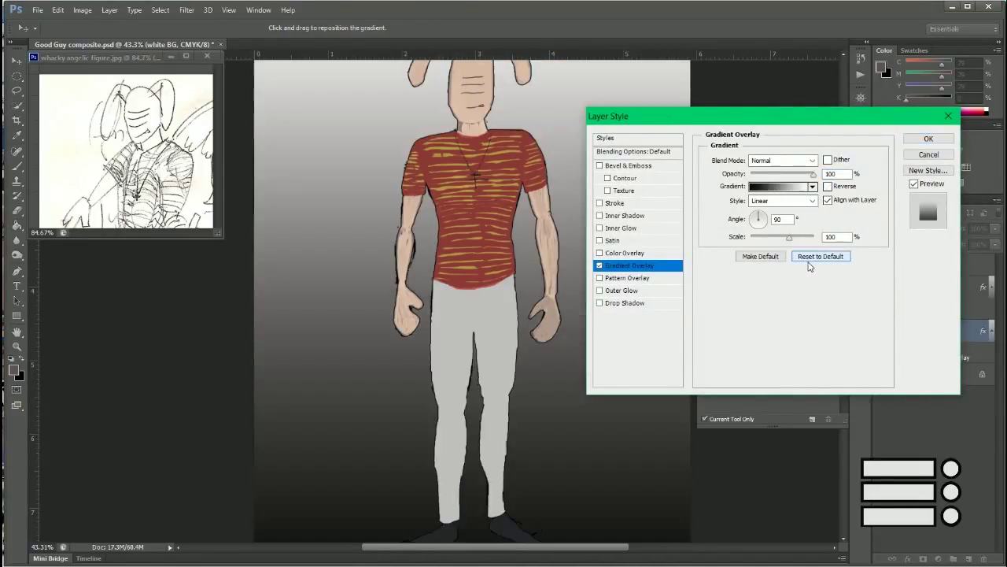
left_click(827, 200)
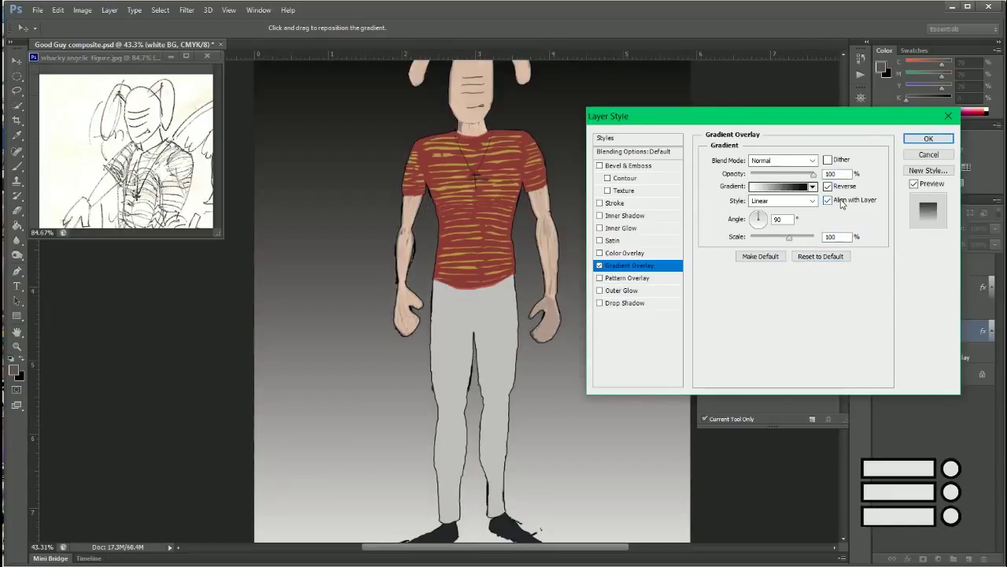
left_click(929, 138)
Step: Lasso part of the right hand and make the ink detail layer active for painting
scroll(530, 310, "up", 5)
scroll(529, 310, "up", 2)
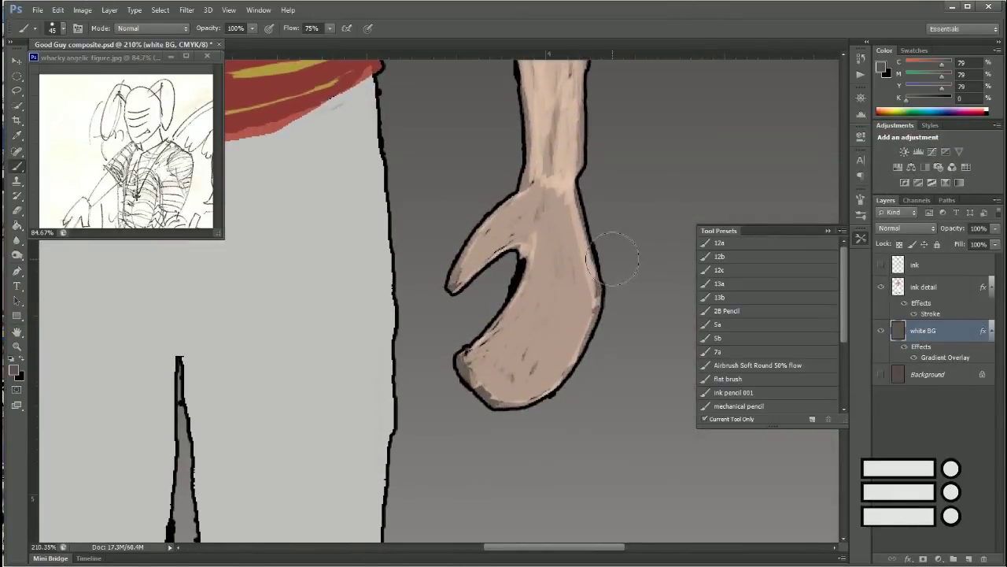
key("l")
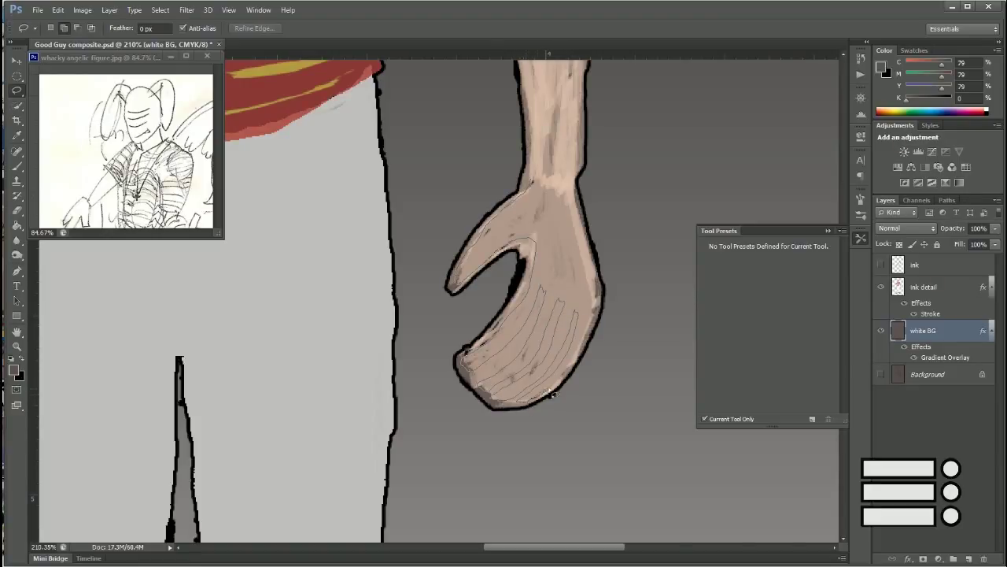
scroll(571, 212, "down", 1)
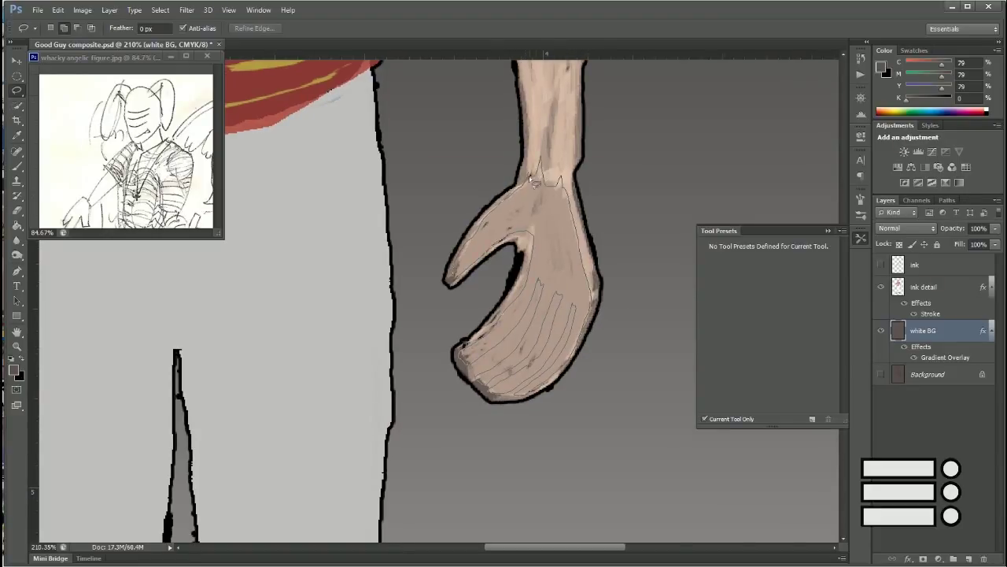
key("b")
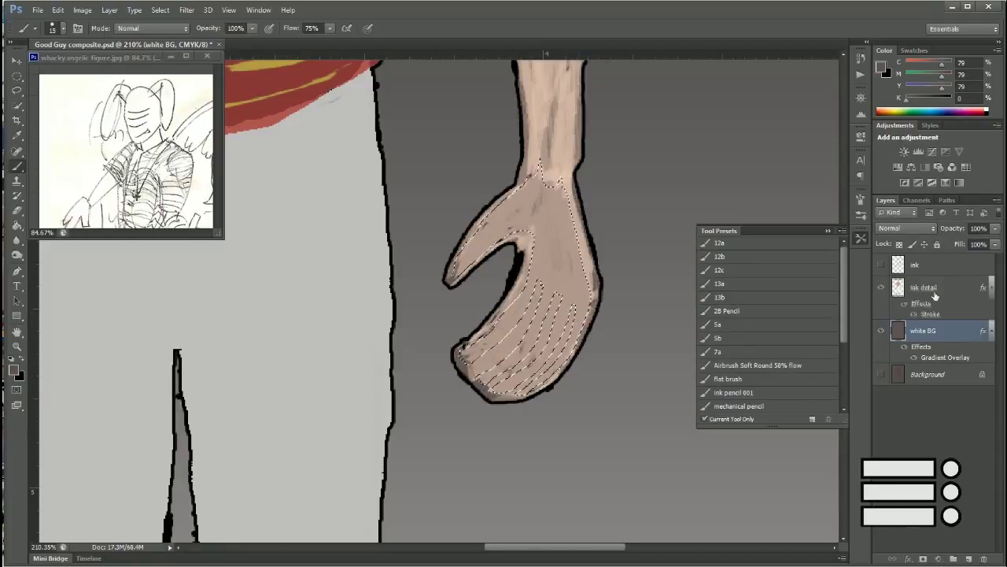
left_click(934, 287)
Step: Paint lighter and darker skin shading on the right hand, undoing the last two palm strokes
left_click(546, 216, "alt")
left_click_drag(551, 189, 582, 291)
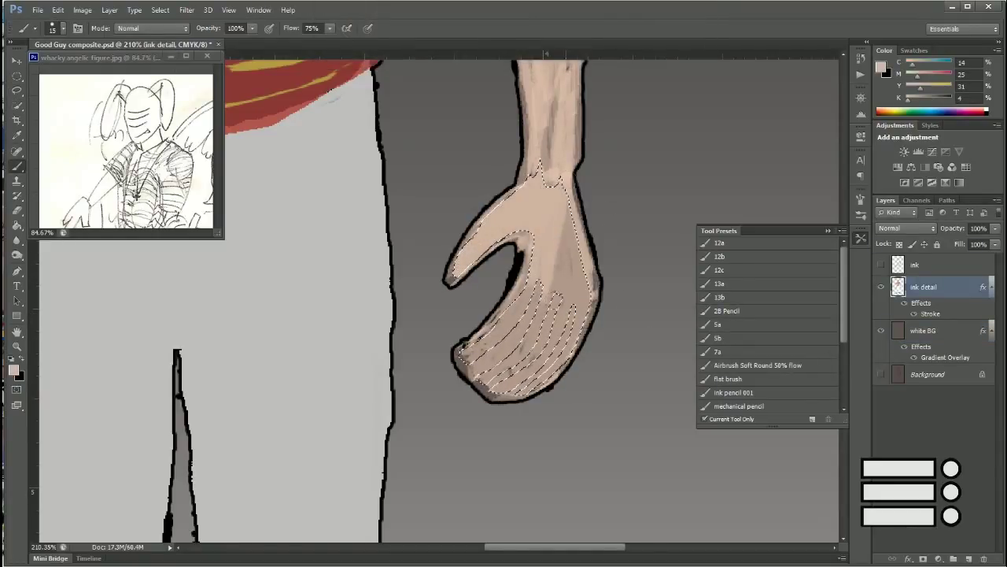
left_click_drag(551, 331, 512, 385)
scroll(575, 353, "down", 1)
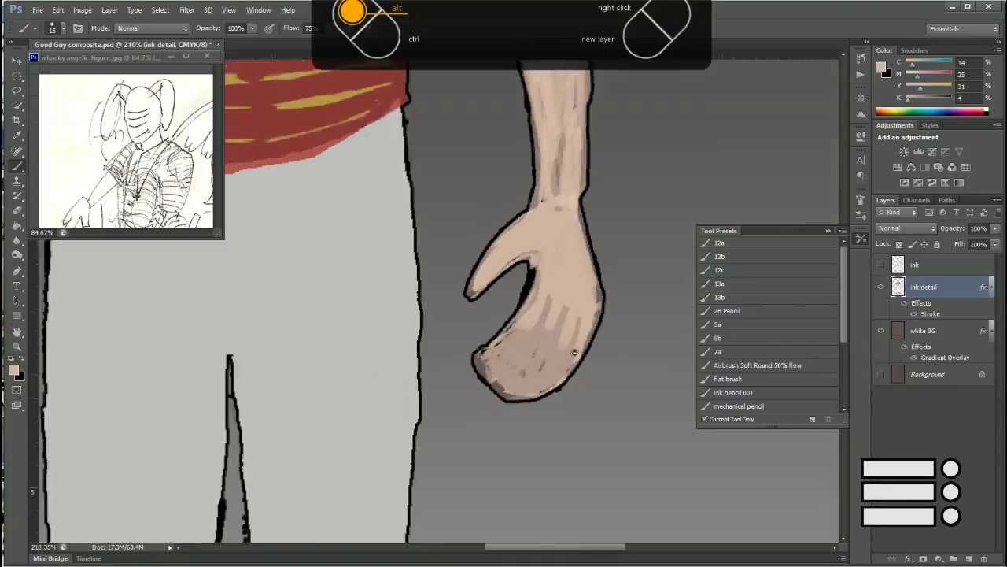
scroll(575, 353, "down", 5)
key("bracketright")
key("bracketright")
key("bracketright")
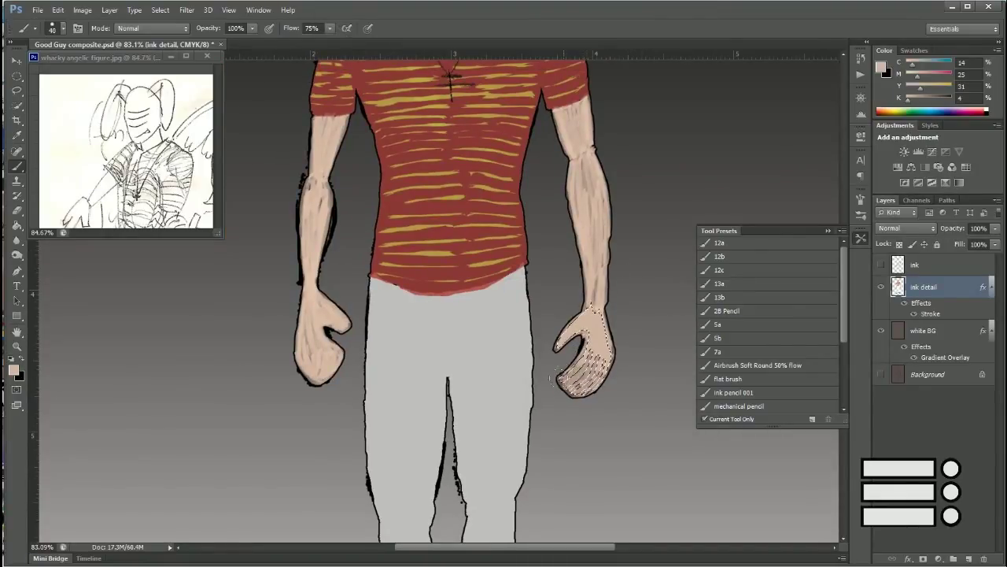
key("ctrl+alt+z")
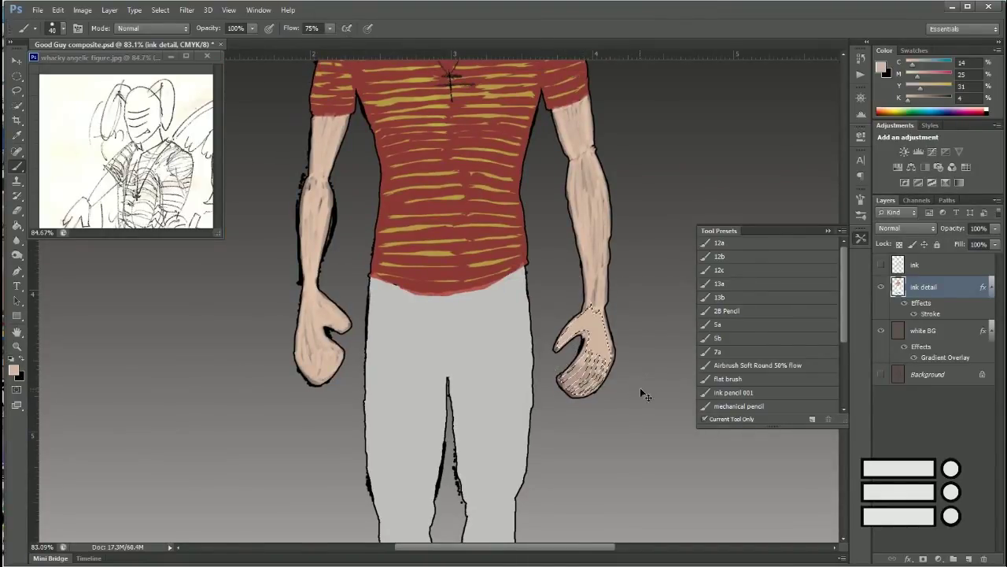
key("ctrl+alt+z")
Step: Sample the dark shoe colour and paint over and extend the right shoe
scroll(616, 321, "down", 5)
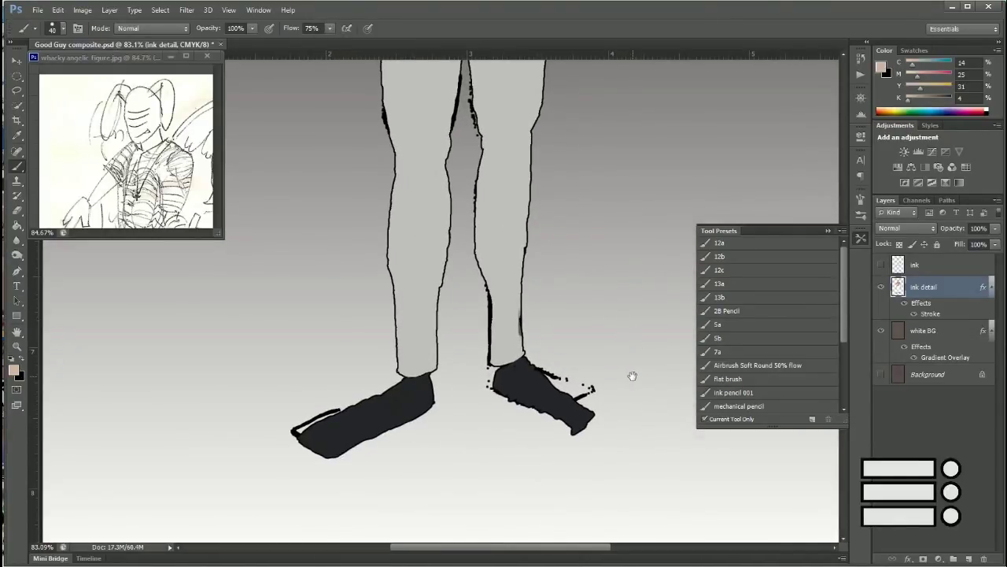
scroll(626, 371, "up", 5)
left_click(591, 393, "alt")
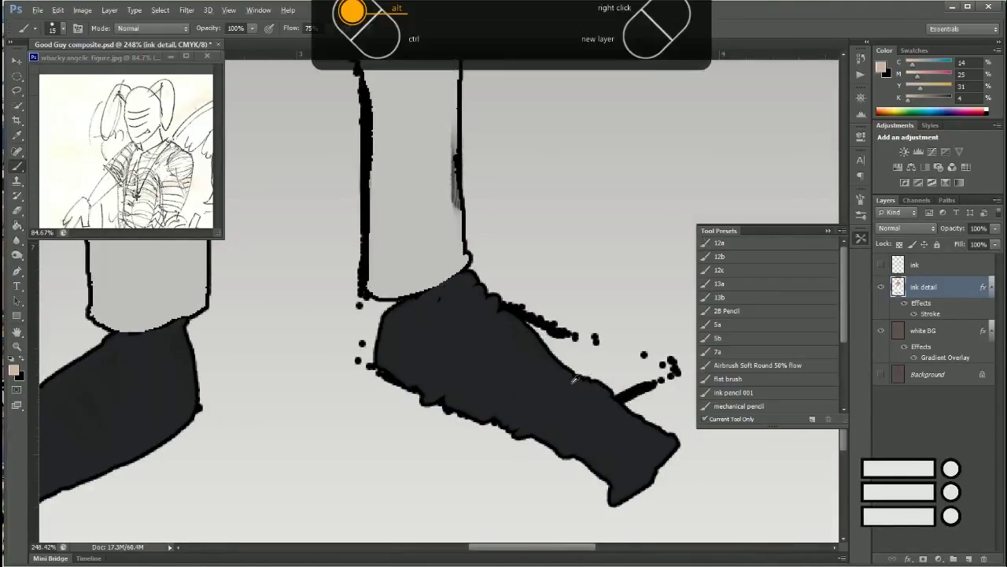
mouse_move(581, 382)
left_mouse_down()
mouse_move(670, 434)
mouse_move(630, 512)
mouse_move(409, 398)
left_mouse_up()
Step: Erase stray ink along the shoes' lower edges
key("e")
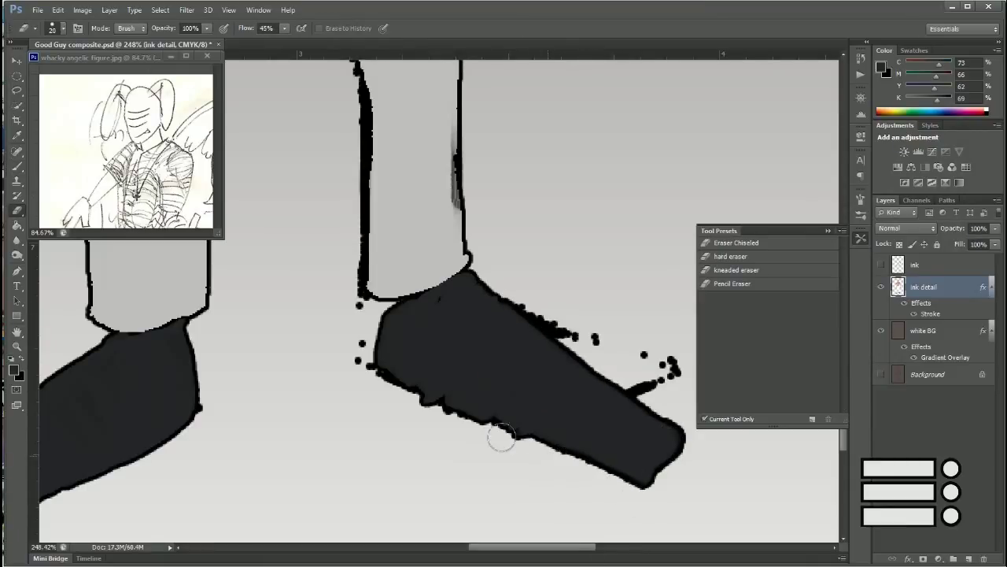
left_click_drag(499, 420, 573, 396)
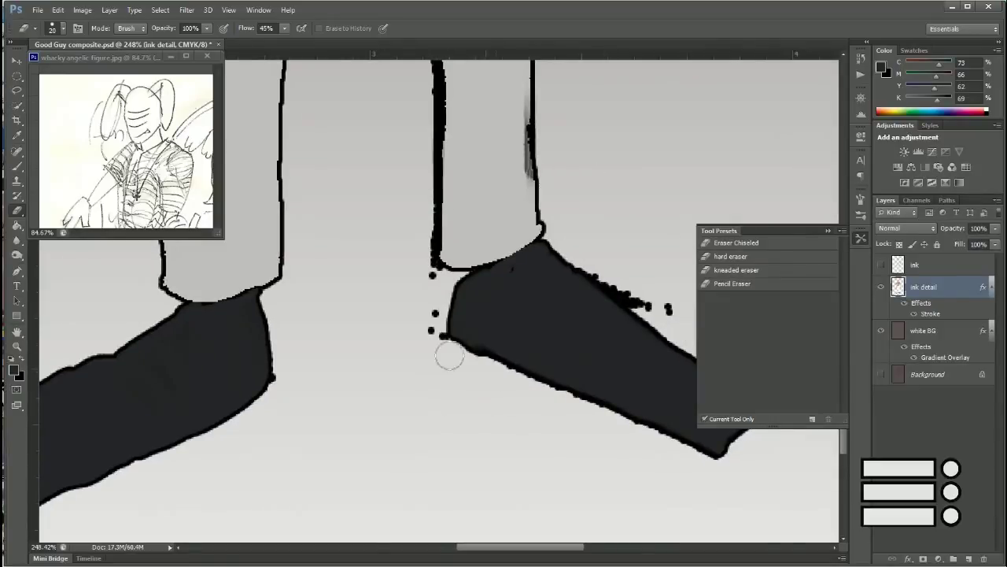
left_click_drag(447, 351, 618, 432)
left_click_drag(532, 351, 580, 302)
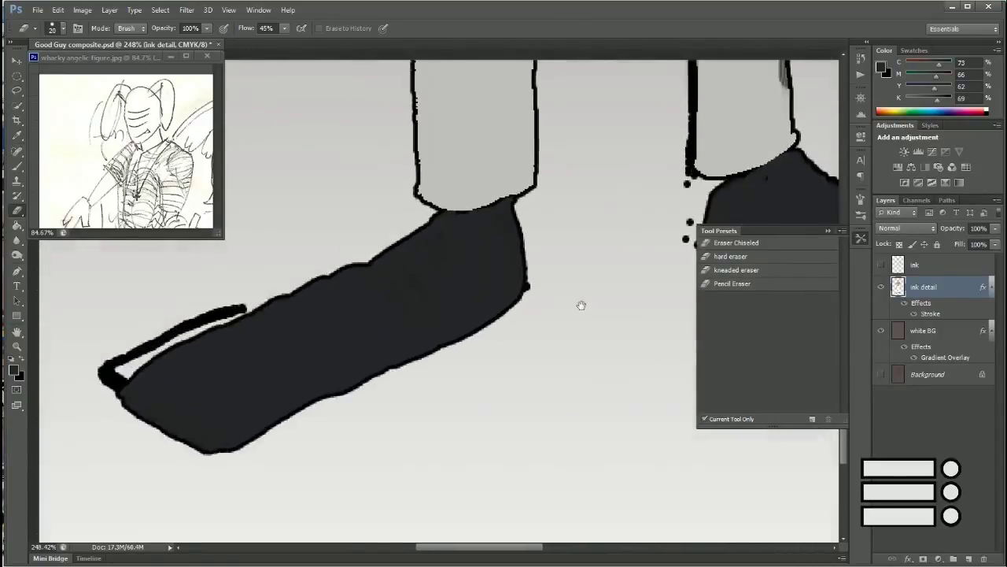
scroll(625, 205, "up", 3)
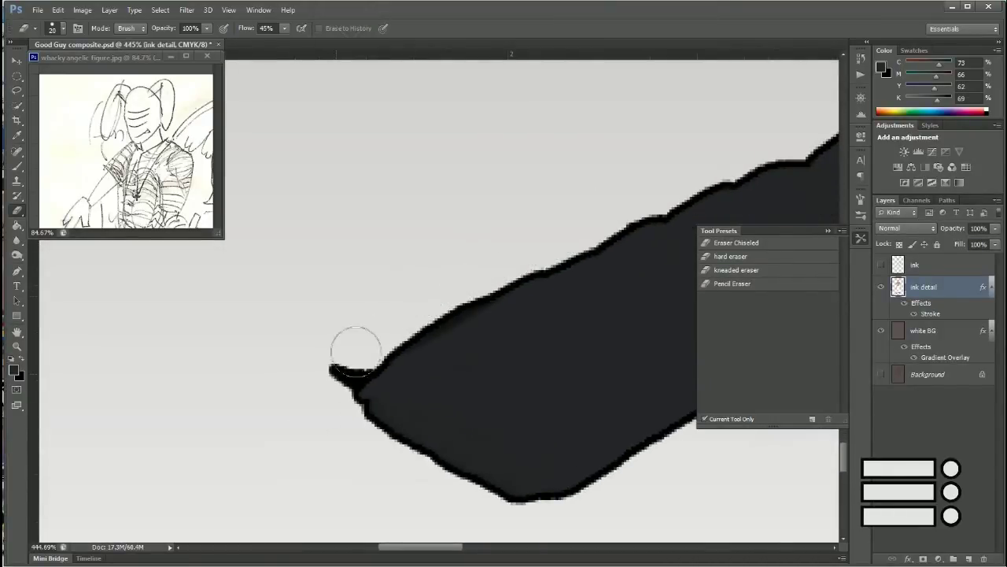
scroll(542, 437, "down", 10)
scroll(542, 437, "up", 10)
scroll(630, 484, "down", 6)
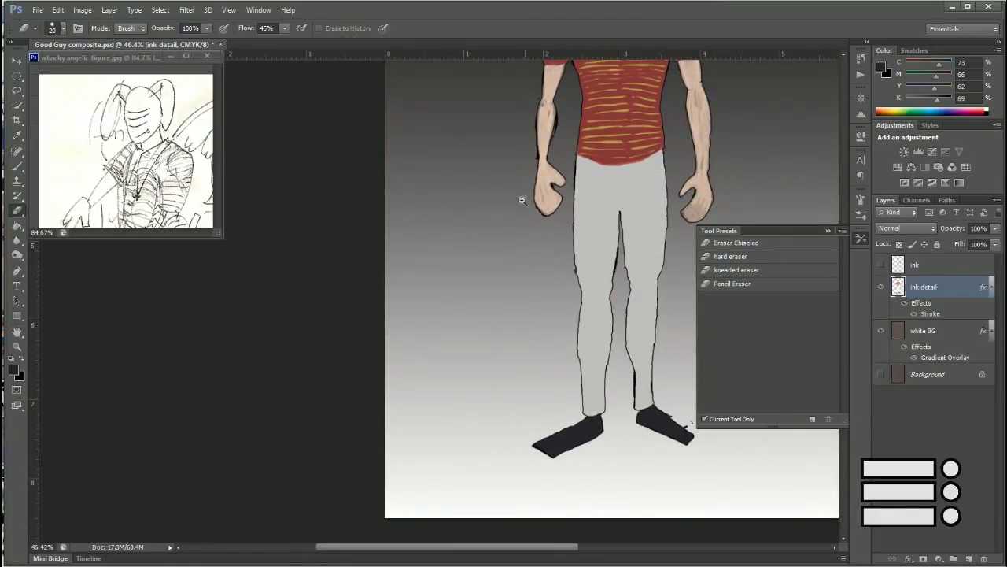
Step: Lasso the left hand's shading and sample its skin tone
scroll(522, 201, "up", 5)
key("l")
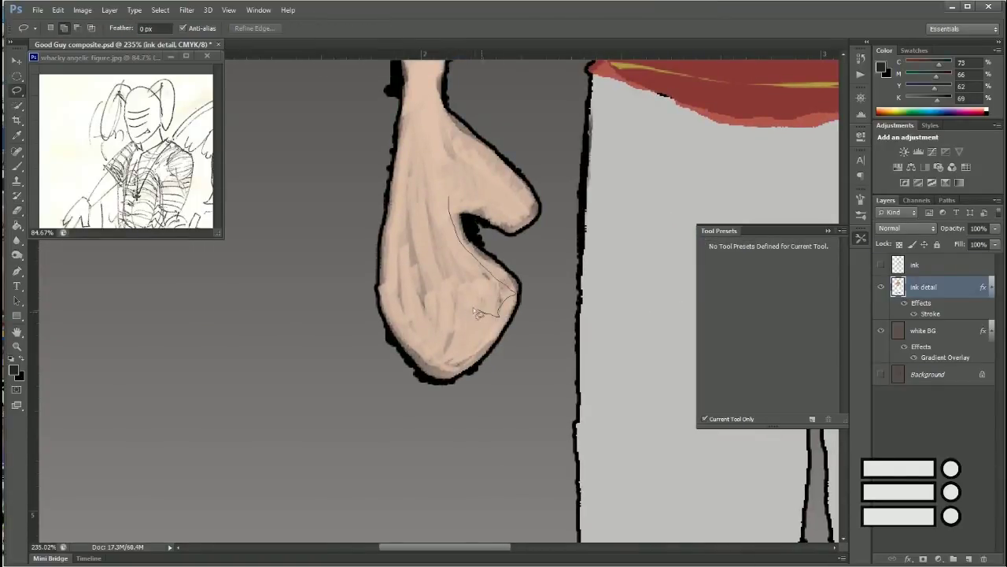
left_click_drag(478, 313, 446, 289)
left_click_drag(407, 347, 442, 189)
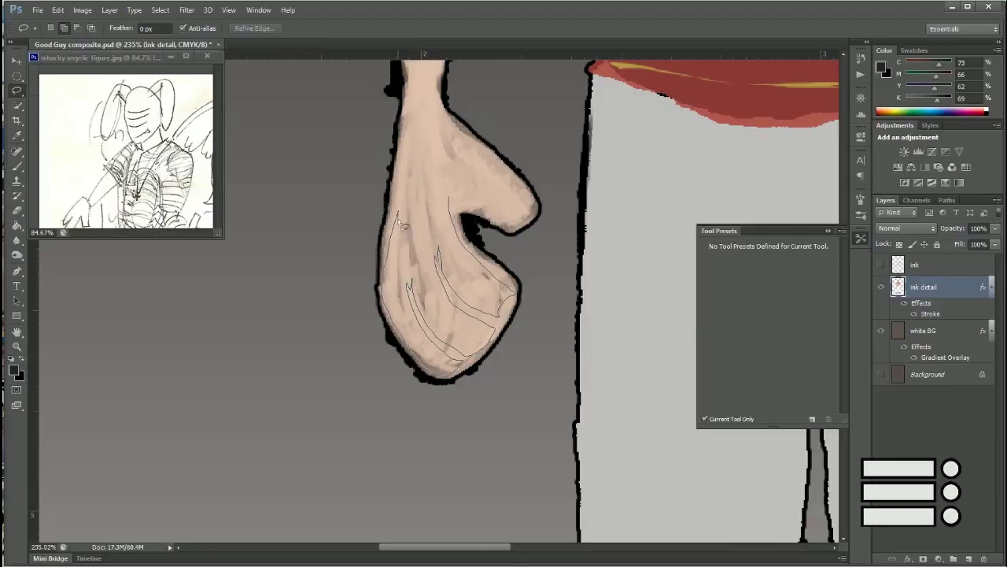
key("b")
left_click(458, 202, "alt")
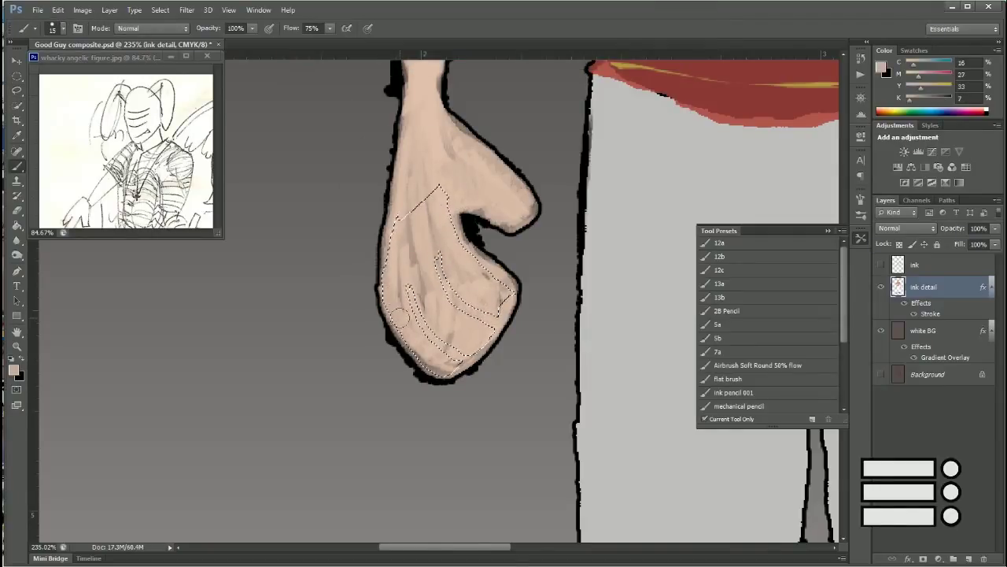
scroll(621, 384, "down", 3)
scroll(621, 384, "up", 1)
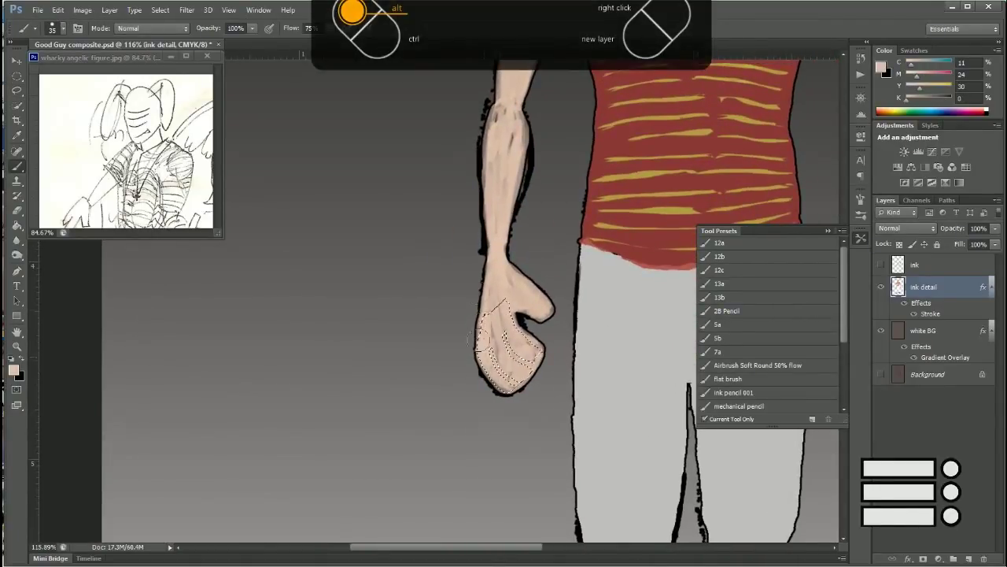
scroll(492, 308, "up", 3)
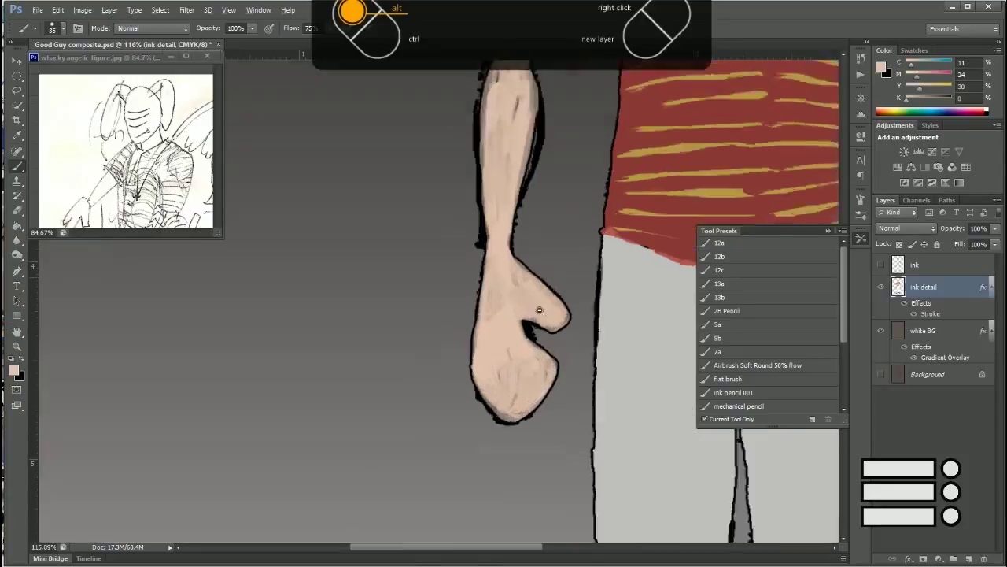
scroll(492, 307, "up", 2)
scroll(520, 346, "down", 3)
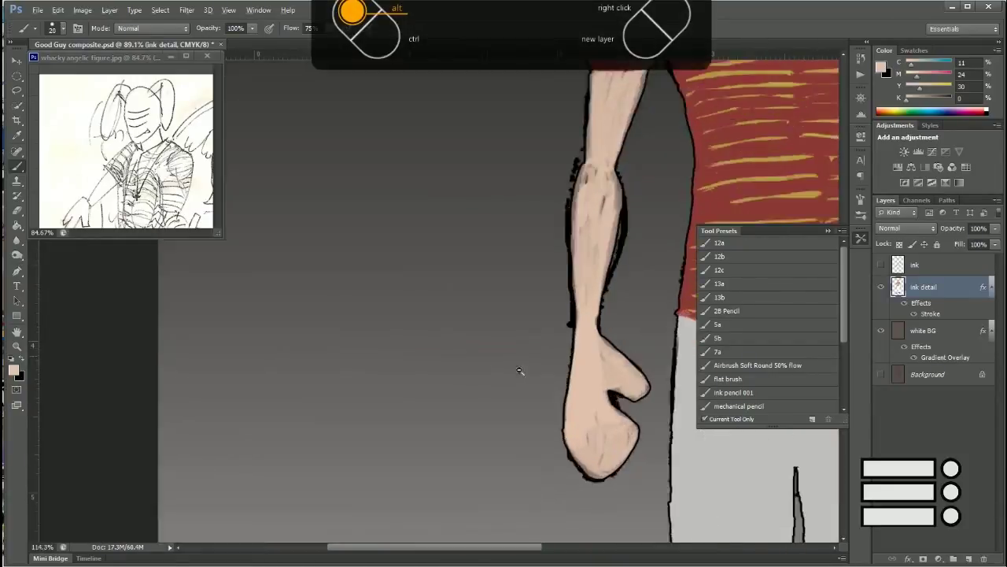
Step: Erase bumpy ink along both forearm edges and paint skin tone over the veins
key("e")
left_click_drag(450, 351, 433, 236)
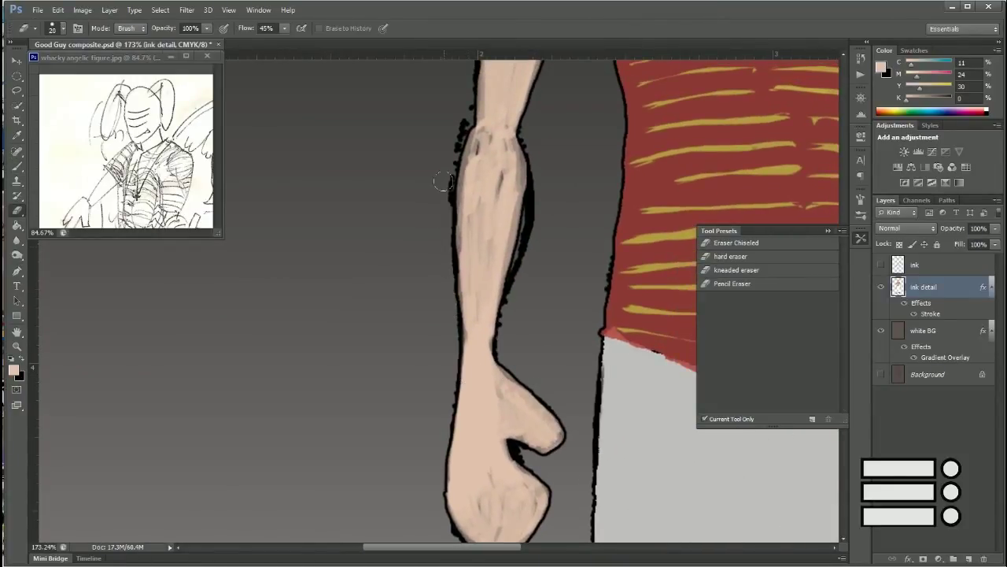
left_click_drag(530, 136, 494, 346)
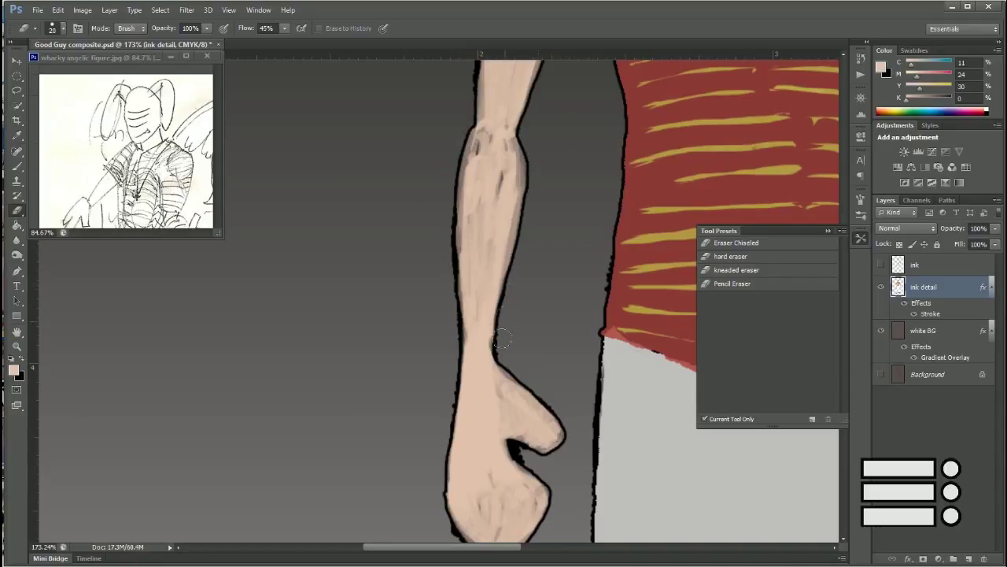
left_click_drag(447, 287, 451, 305)
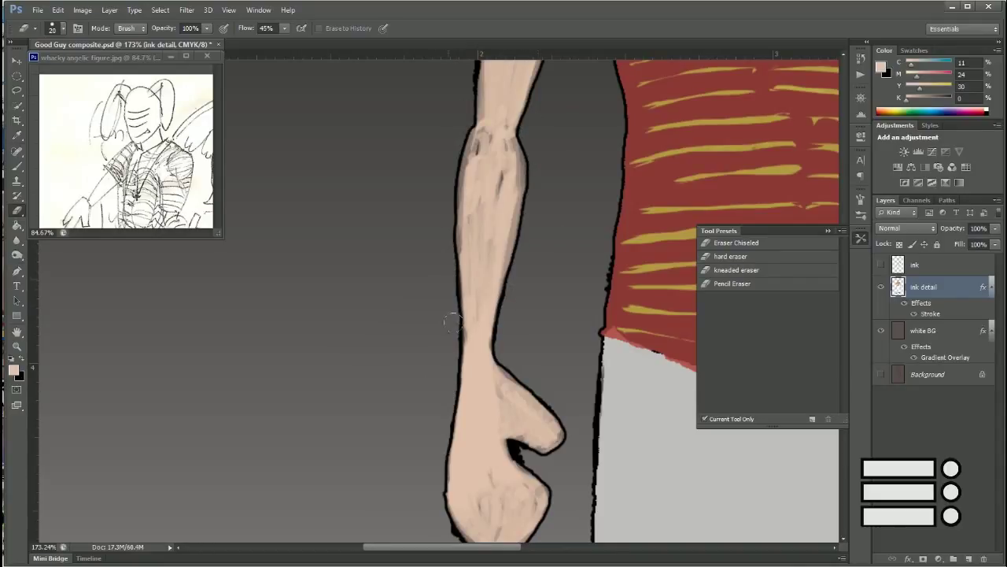
key("b")
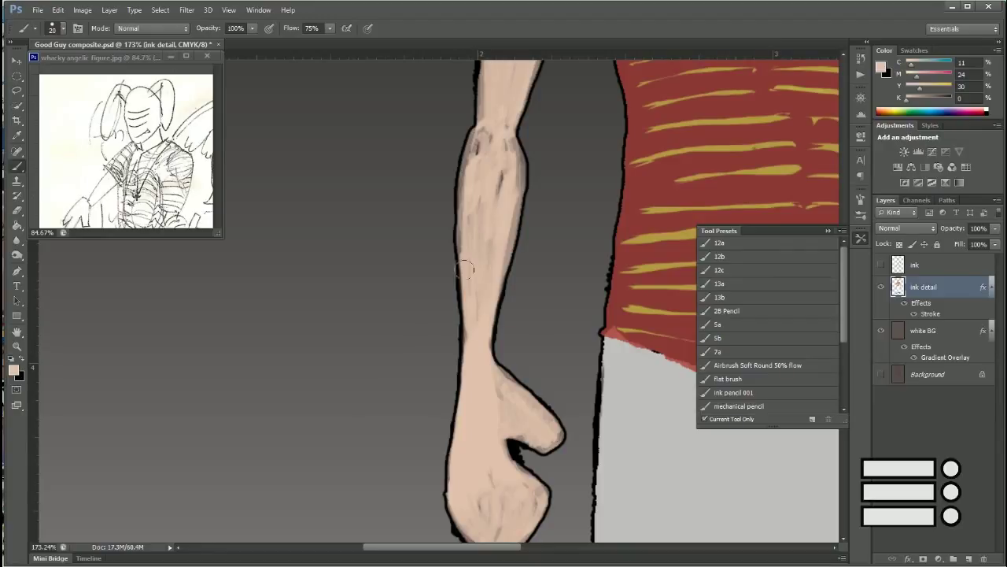
left_click_drag(472, 150, 483, 307)
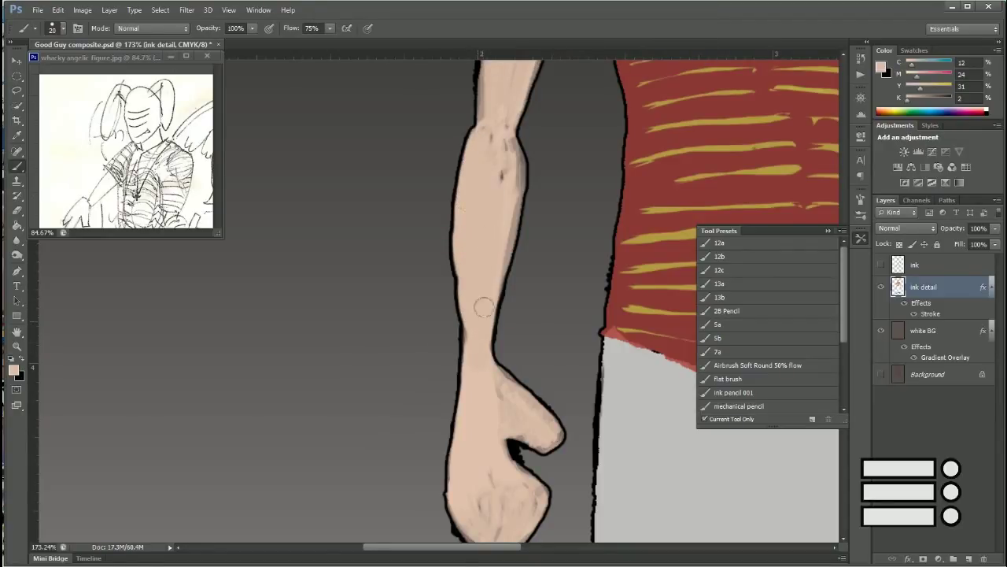
scroll(483, 306, "down", 5)
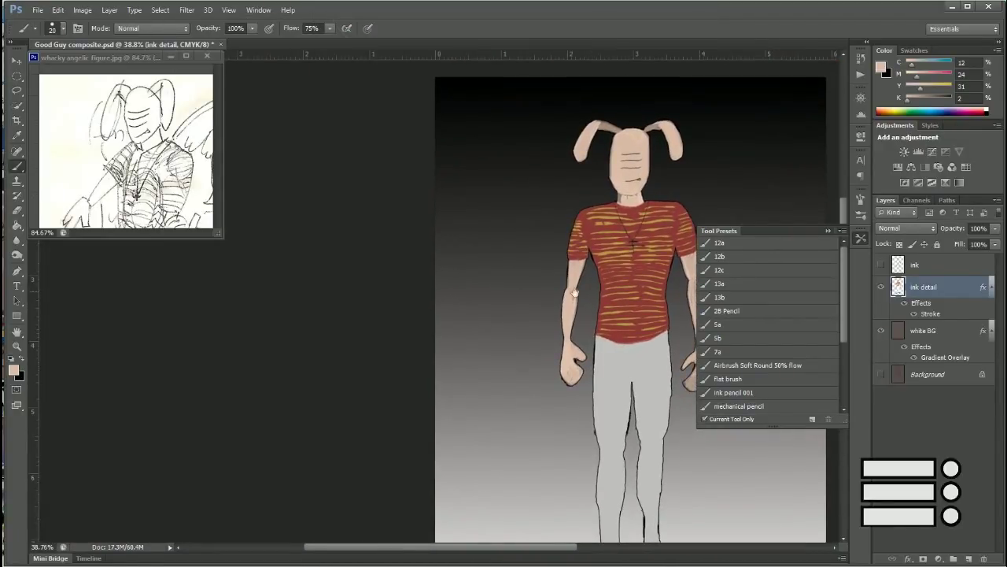
left_click_drag(576, 293, 511, 320)
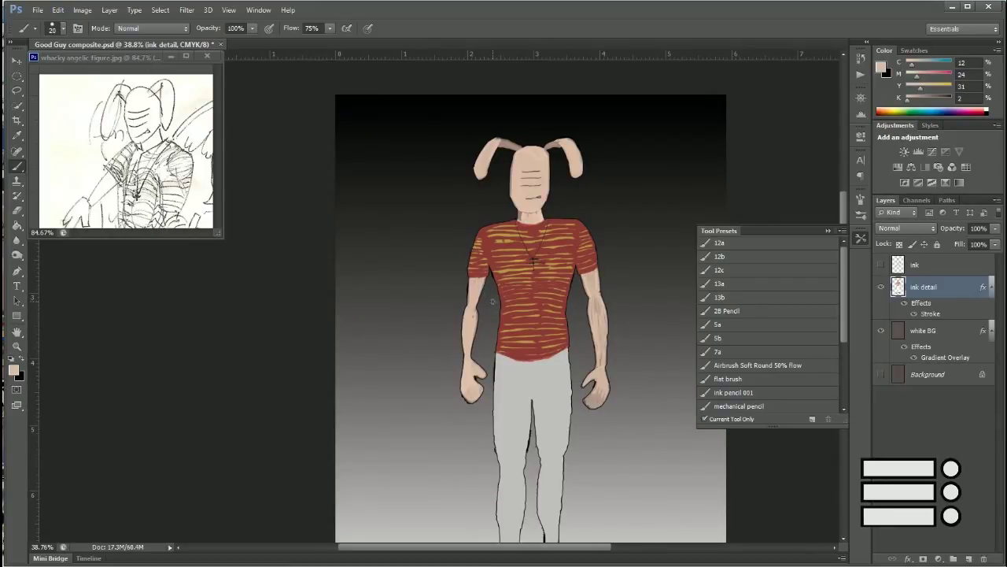
scroll(476, 291, "up", 4)
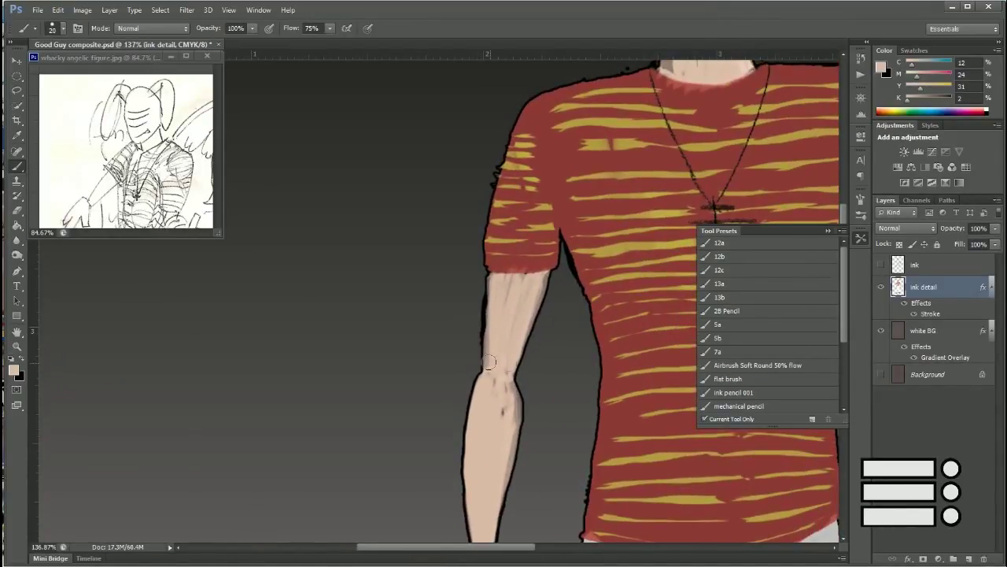
Step: Repaint the forearm's edges and upper arm with darker and lighter skin tones
left_click(489, 362, "alt")
scroll(479, 333, "up", 4)
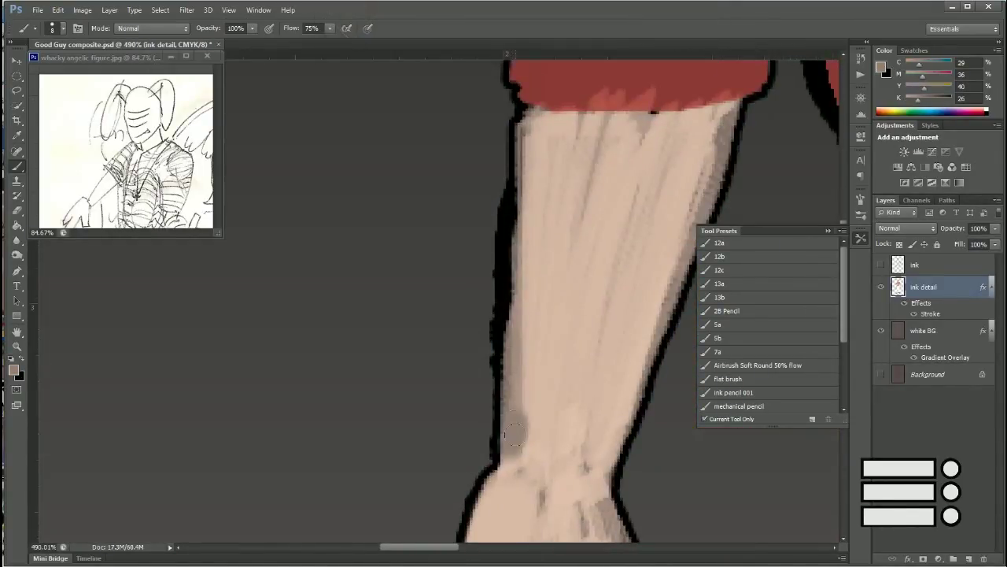
mouse_move(512, 432)
left_mouse_down()
mouse_move(516, 106)
mouse_move(533, 439)
left_mouse_up()
right_click(516, 107, "alt+shift")
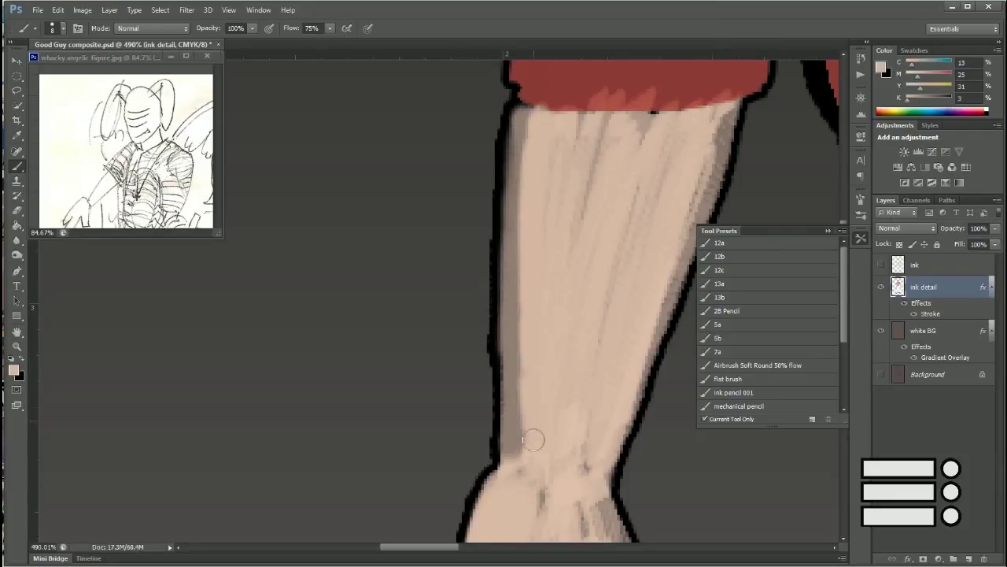
scroll(621, 429, "down", 2)
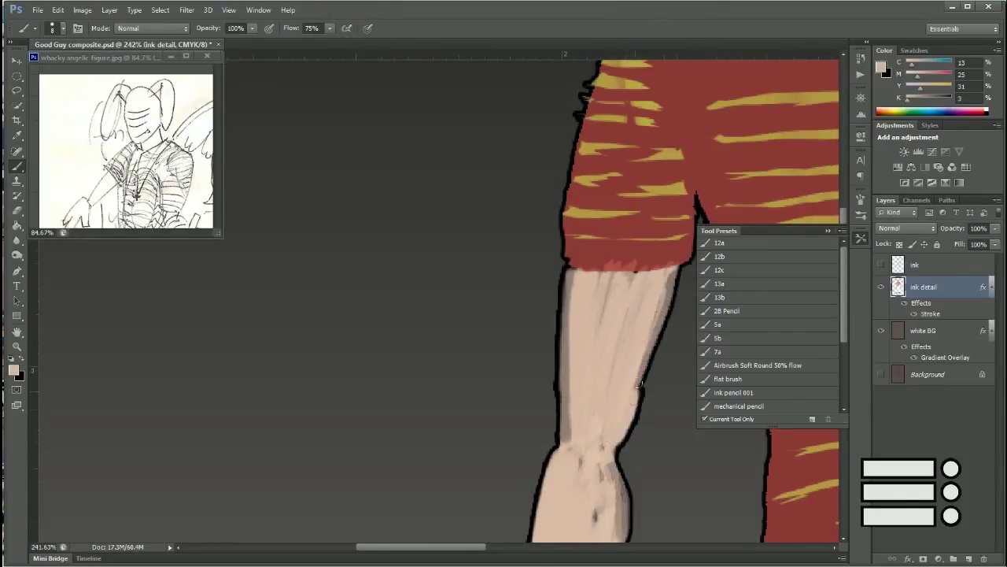
left_click_drag(640, 384, 654, 315)
left_click_drag(639, 429, 668, 307)
left_click_drag(658, 361, 681, 264)
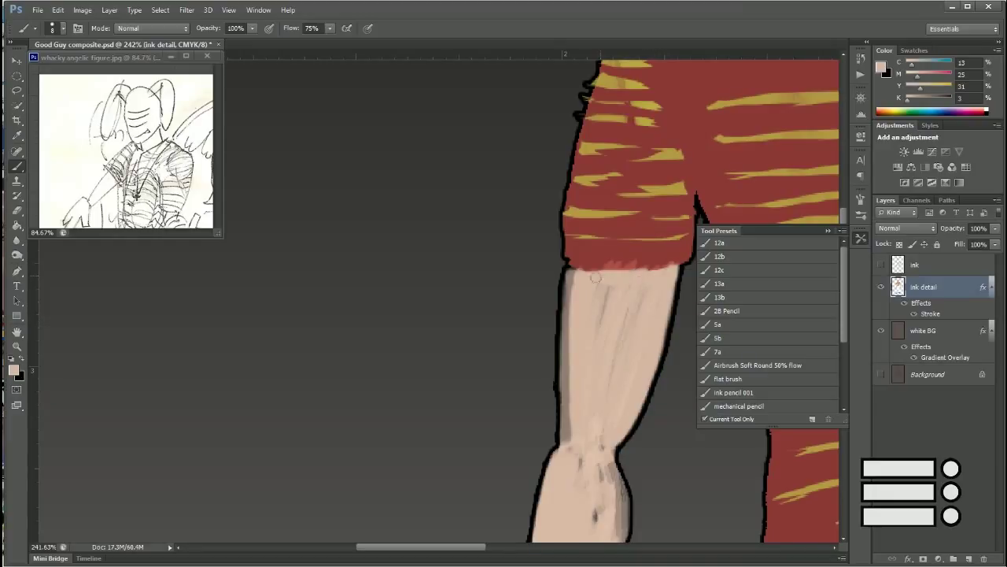
left_click_drag(595, 277, 642, 307)
Step: Repaint the sleeve's bottom hem in the sampled shirt red
left_click(622, 251, "alt")
left_click_drag(592, 268, 630, 269)
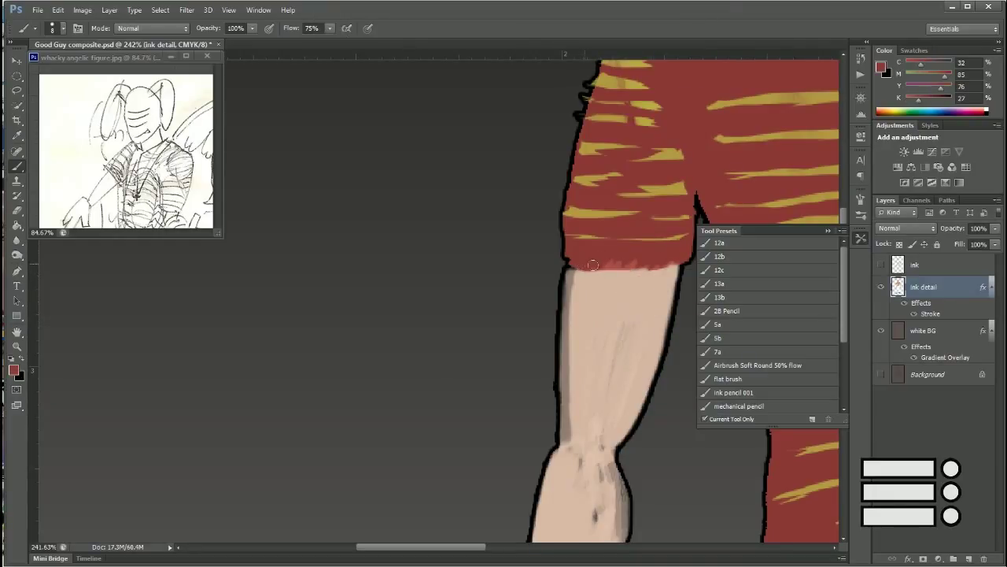
left_click(584, 390, "alt")
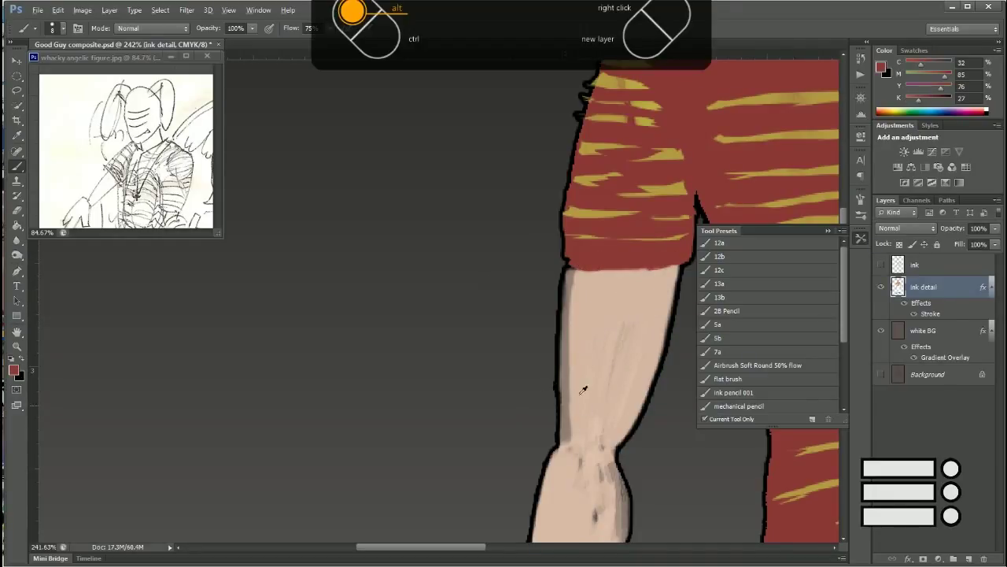
scroll(590, 459, "up", 5)
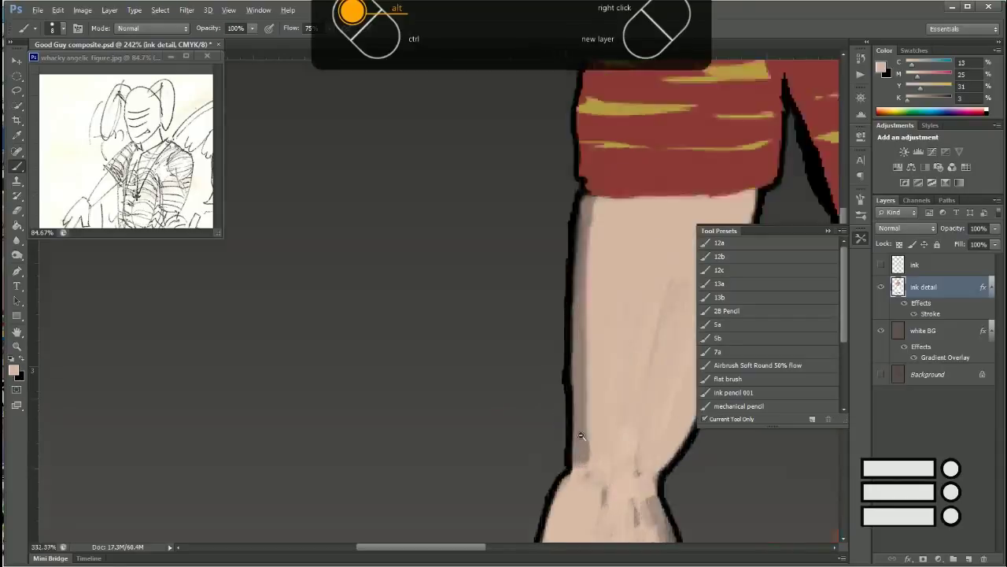
Step: Lasso a small patch at the wrist edge and sample a darker skin tone there
key("l")
left_click_drag(598, 301, 551, 345)
key("b")
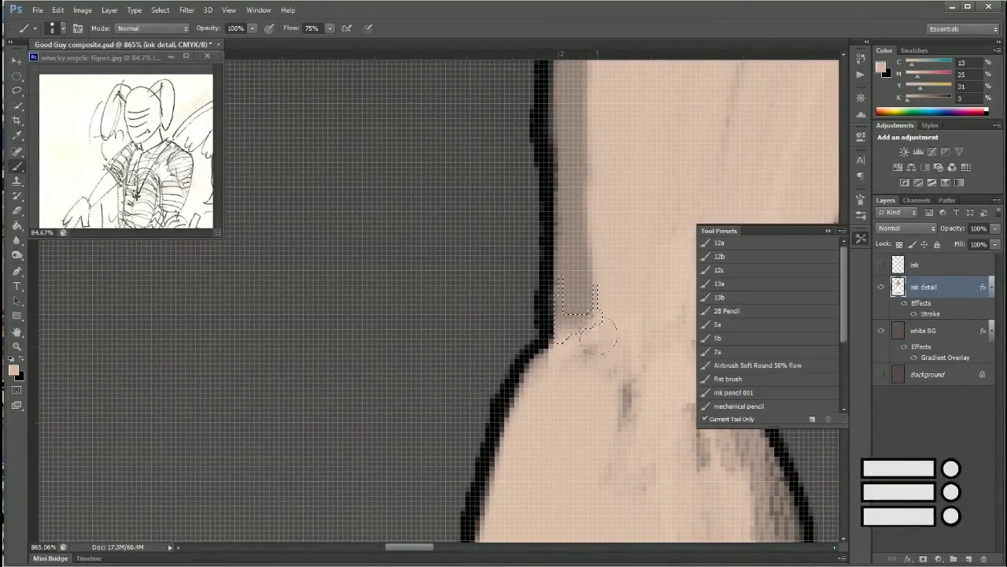
left_click(622, 370, "alt")
scroll(630, 367, "down", 5)
Step: Paint darker red along the shirt collar where it meets the neck
mouse_move(581, 288)
left_mouse_down()
mouse_move(551, 348)
mouse_move(546, 326)
mouse_move(536, 358)
left_mouse_up()
scroll(630, 224, "up", 5)
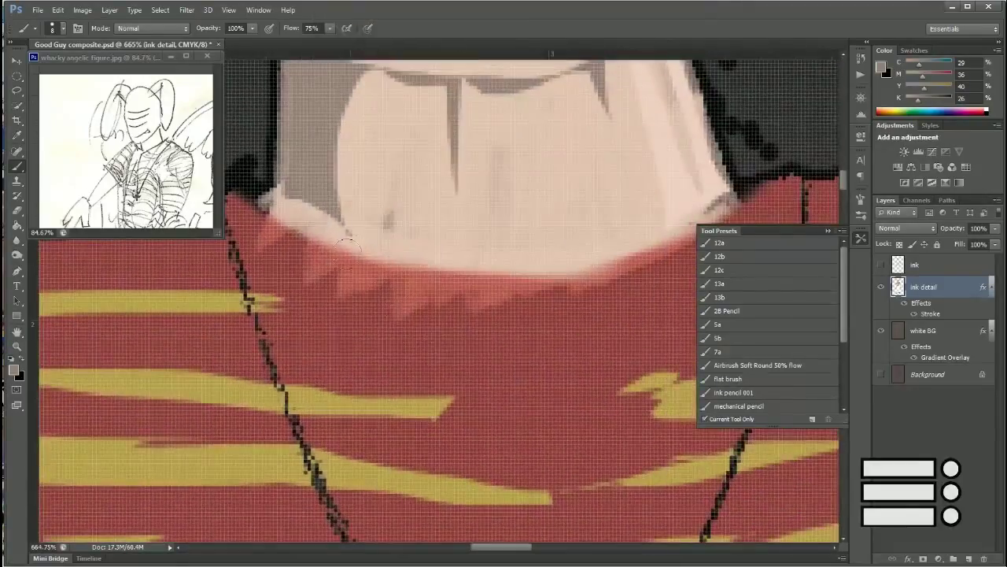
left_click(369, 293, "alt")
left_click_drag(369, 293, 609, 285)
Step: In the browser, add the playing video to the throwback playlist, then return to Photoshop
key("alt+Tab")
left_click(513, 436)
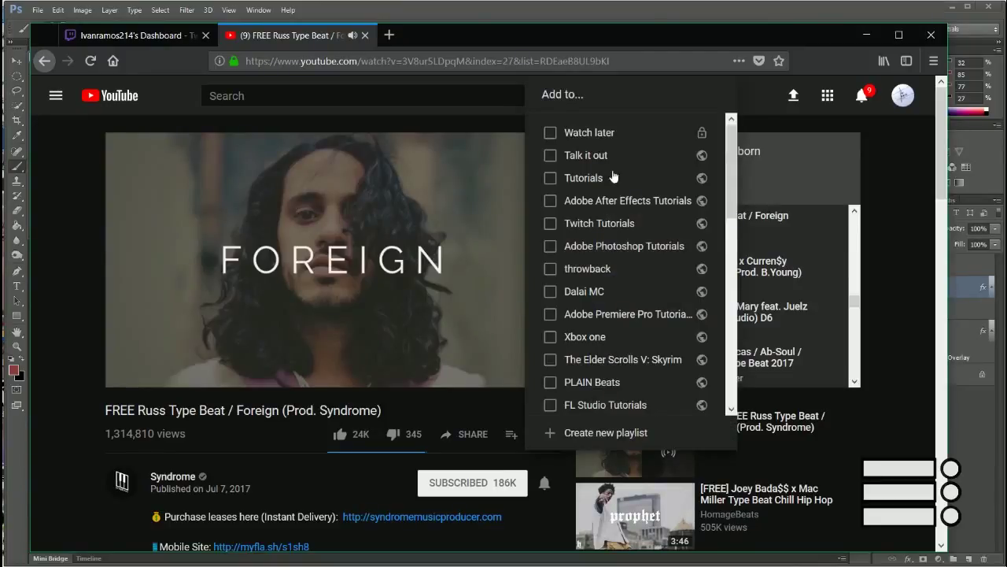
left_click_drag(734, 150, 734, 216)
scroll(735, 216, "up", 1)
left_click(551, 149)
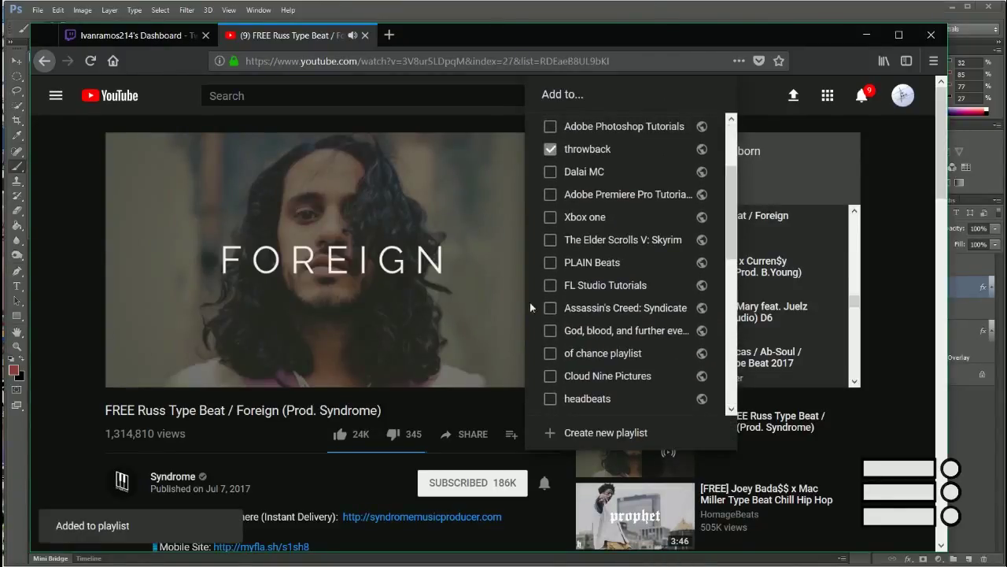
key("Escape")
key("alt+Tab")
Step: Cover the pinkish collar edge with red and zoom out from the collar
left_click_drag(550, 246, 448, 276)
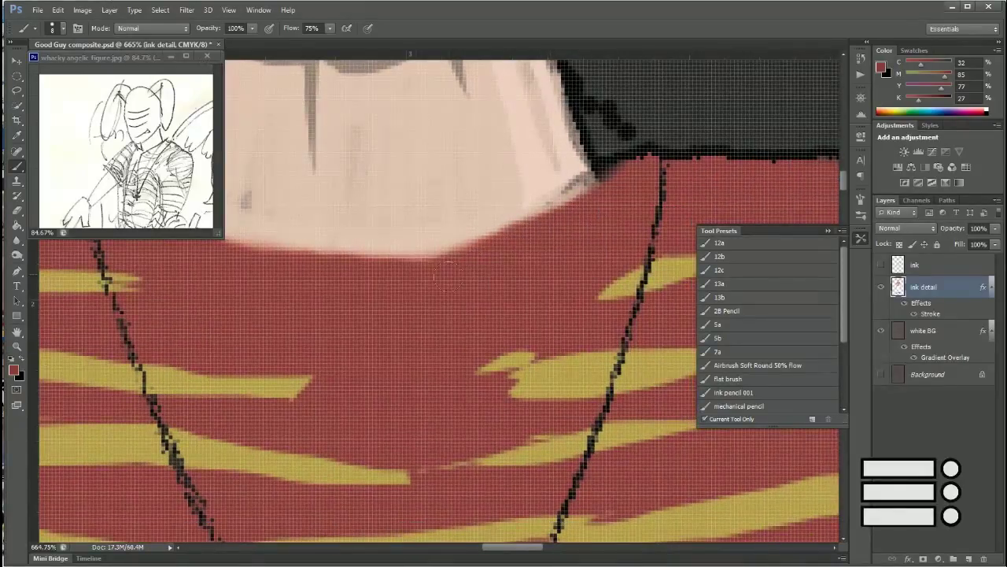
left_click_drag(556, 270, 384, 436)
key("e")
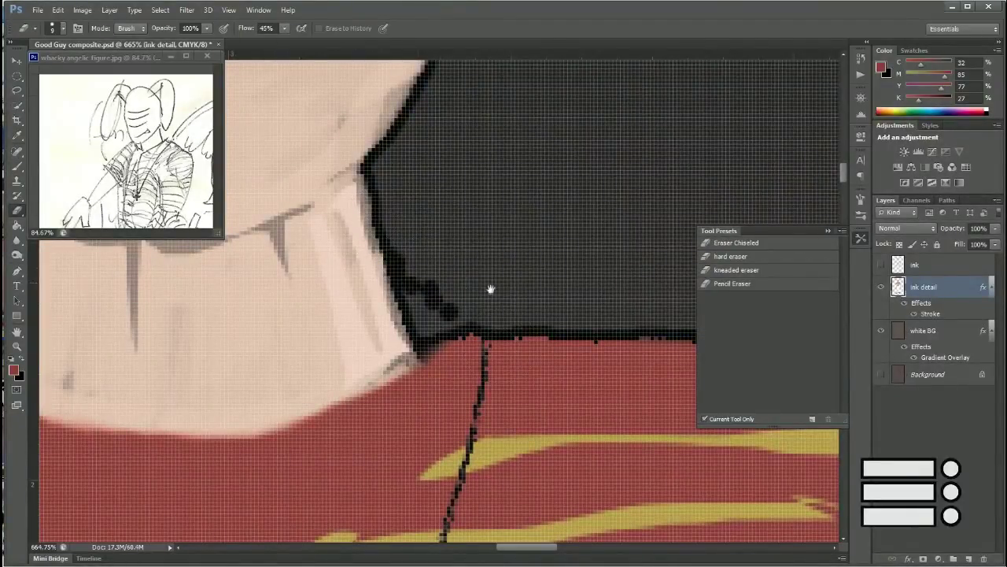
scroll(490, 288, "down", 2)
scroll(409, 323, "down", 2)
scroll(337, 355, "down", 3)
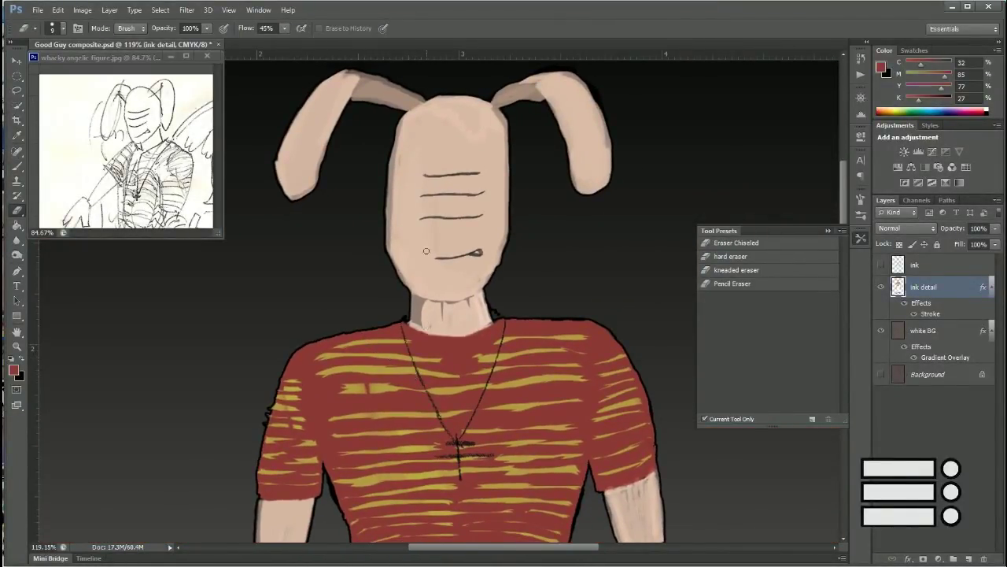
scroll(426, 250, "up", 5)
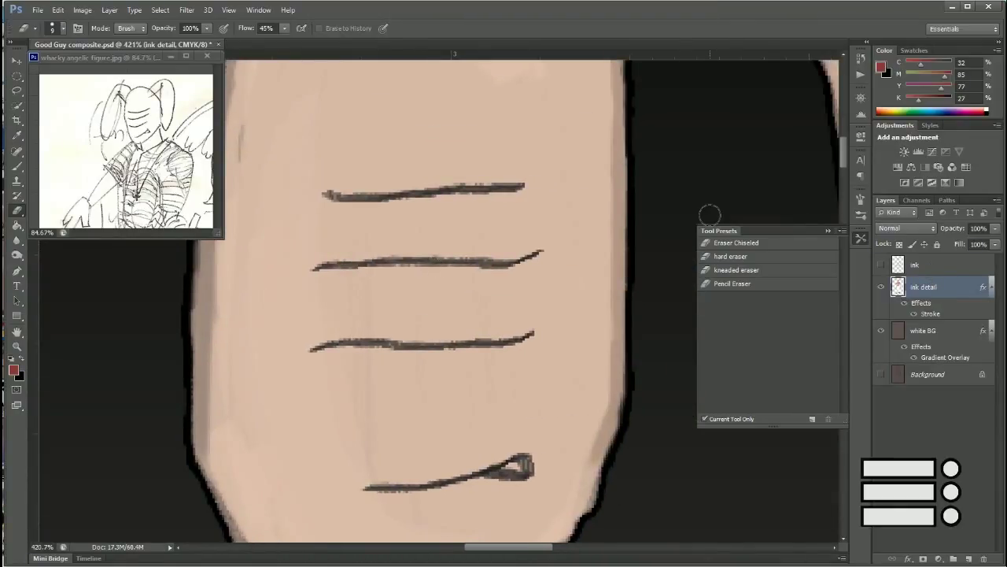
Step: Reset colours to black and white, test brush presets, and settle on preset 12b
key("b")
key("d")
left_click_drag(307, 120, 496, 124)
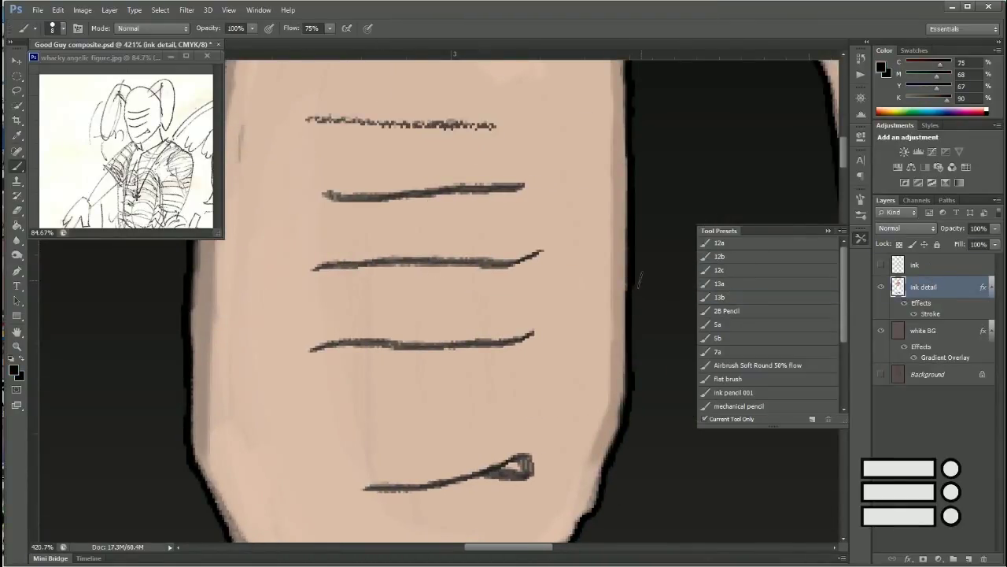
key("ctrl+z")
left_click(719, 283)
left_click_drag(312, 127, 476, 123)
key("ctrl+z")
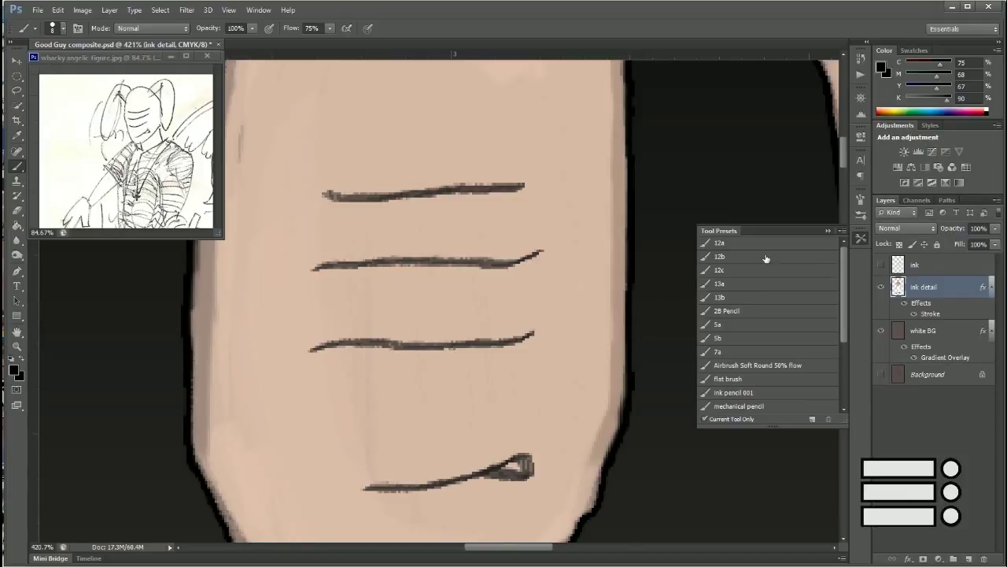
left_click(766, 258)
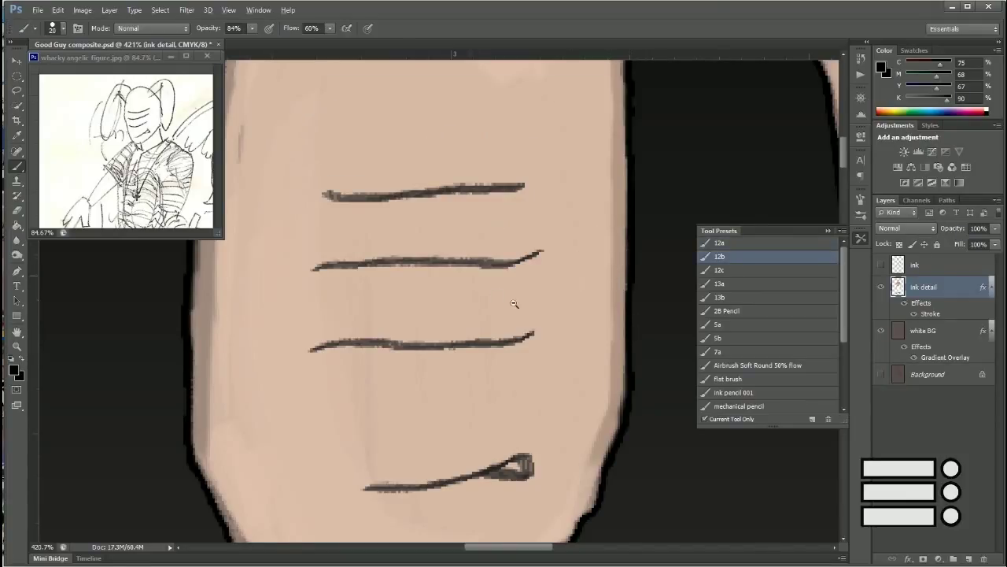
left_click_drag(514, 303, 504, 311)
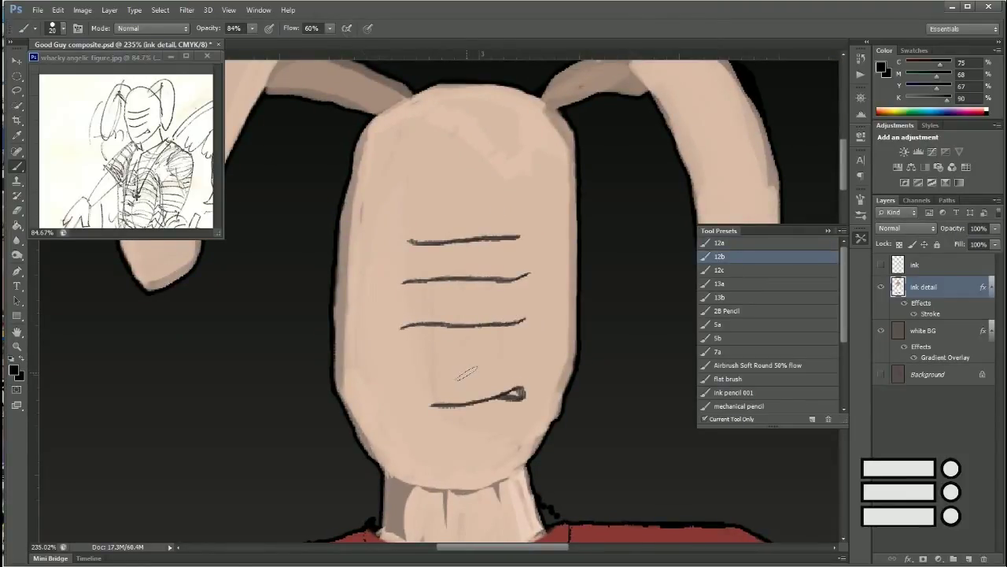
scroll(472, 363, "down", 2)
Step: Copy the lassoed face lines to a hidden Layer 1 with its Stroke effect turned off
key("l")
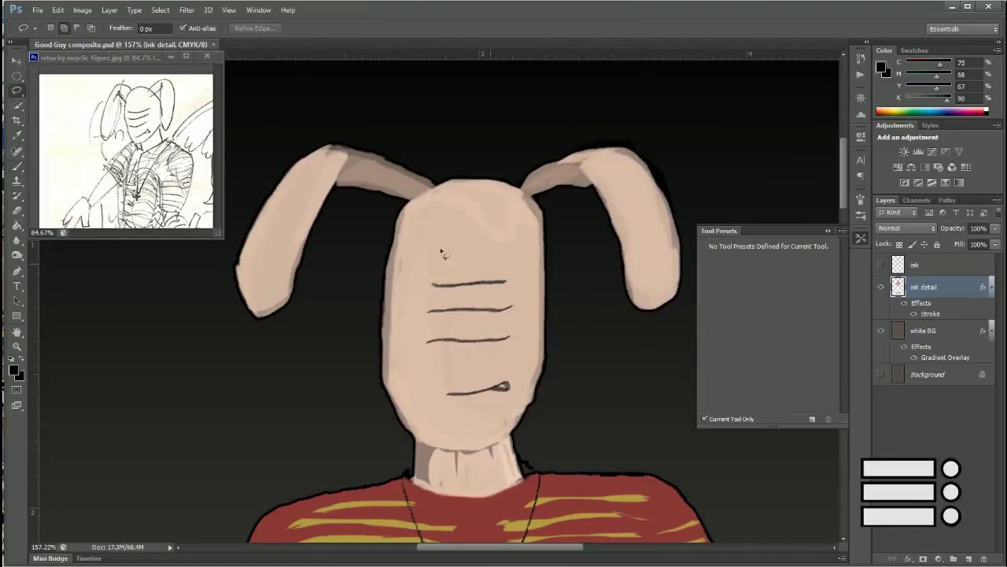
left_click_drag(520, 258, 510, 268)
key("ctrl+j")
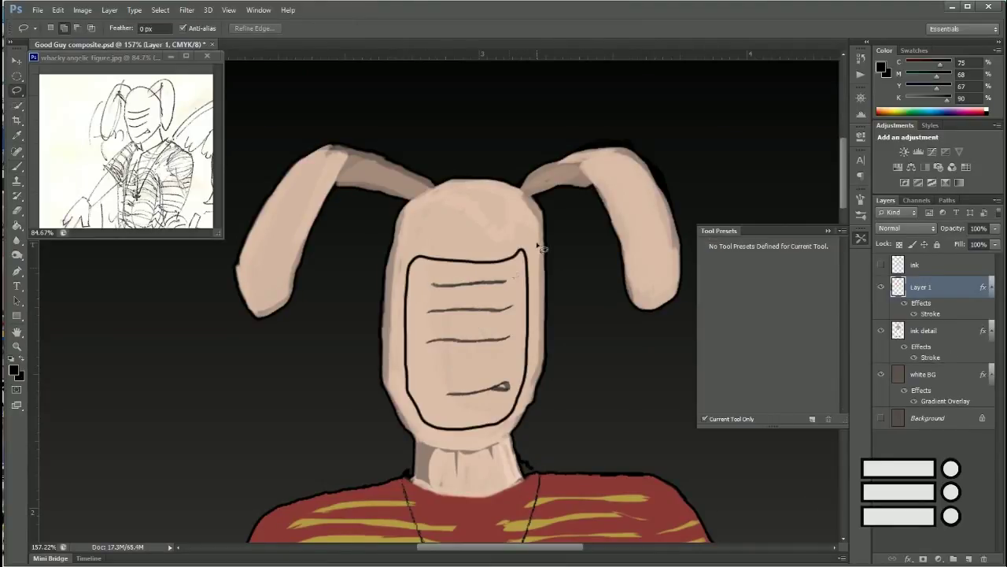
right_click(935, 305)
left_click(952, 350)
left_click(600, 206)
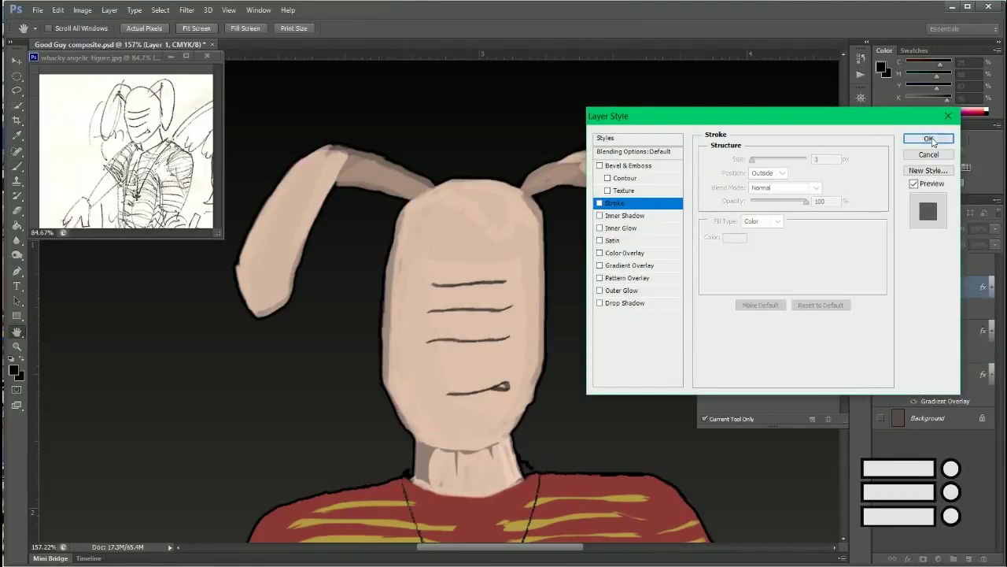
left_click(926, 135)
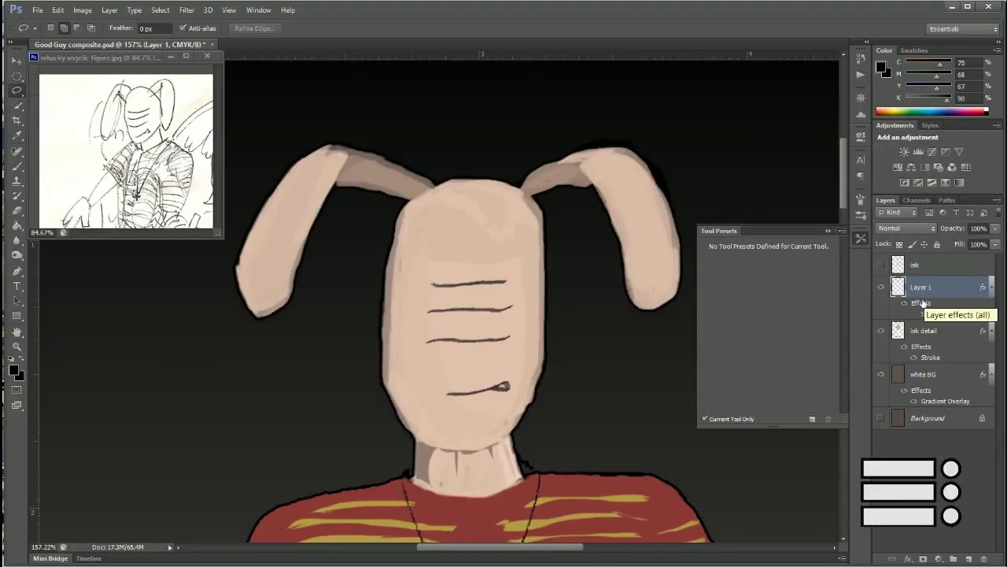
left_click(882, 288)
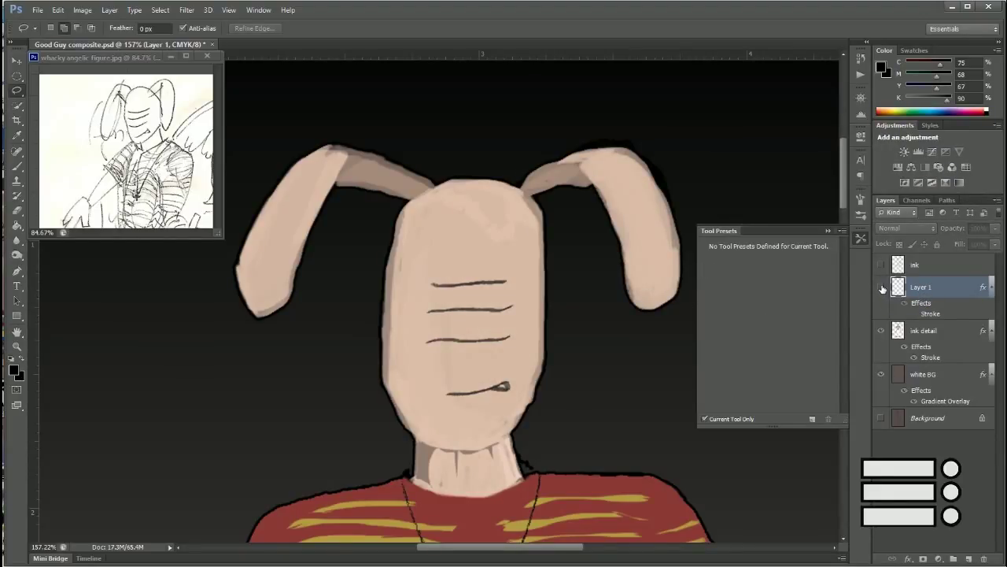
Step: Return to the ink detail layer with the Brush and a 30 px tip
right_click(492, 337)
key("Escape")
key("alt+bracketleft")
key("b")
right_click(486, 318)
double_click(578, 435)
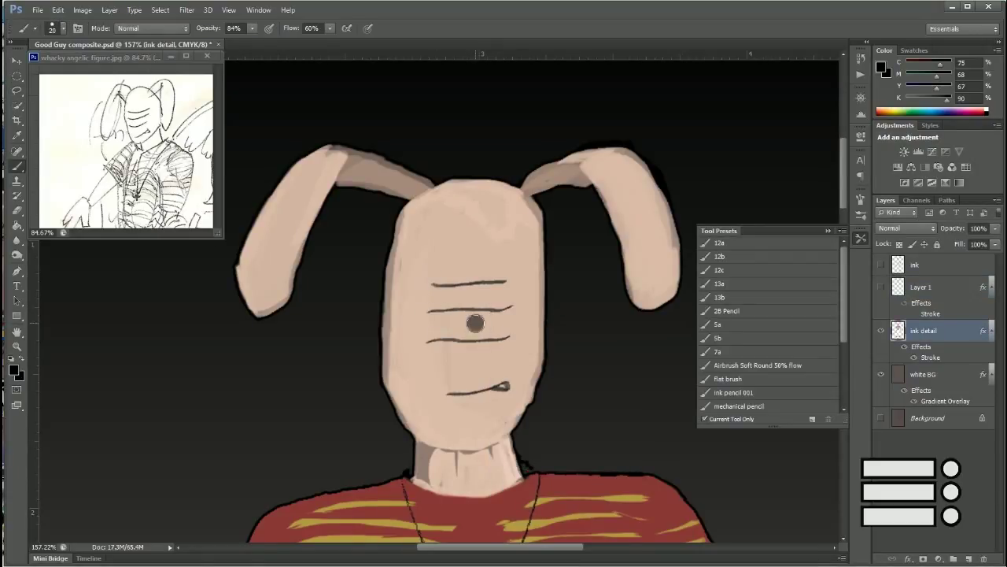
Step: Skip the video ad in the browser and come back to Photoshop
key("alt+Tab")
left_click(488, 320)
key("alt+Tab")
Step: Sample the light skin tone and paint over the old mouth and face lines
left_click(494, 408, "alt")
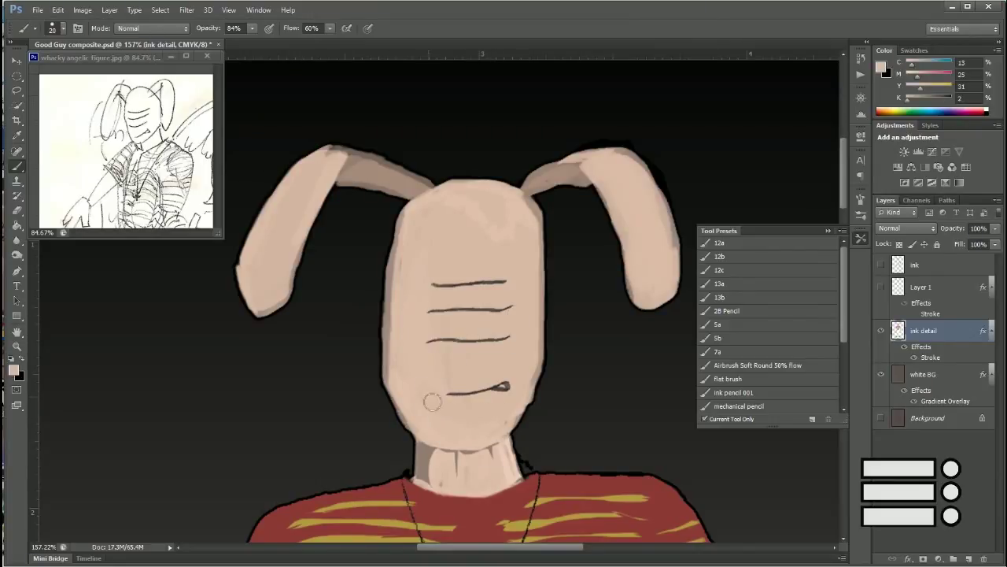
left_click_drag(433, 402, 508, 386)
left_click_drag(517, 338, 429, 340)
mouse_move(513, 311)
left_mouse_down()
mouse_move(429, 311)
mouse_move(504, 285)
mouse_move(431, 312)
left_mouse_up()
left_click_drag(510, 338, 422, 343)
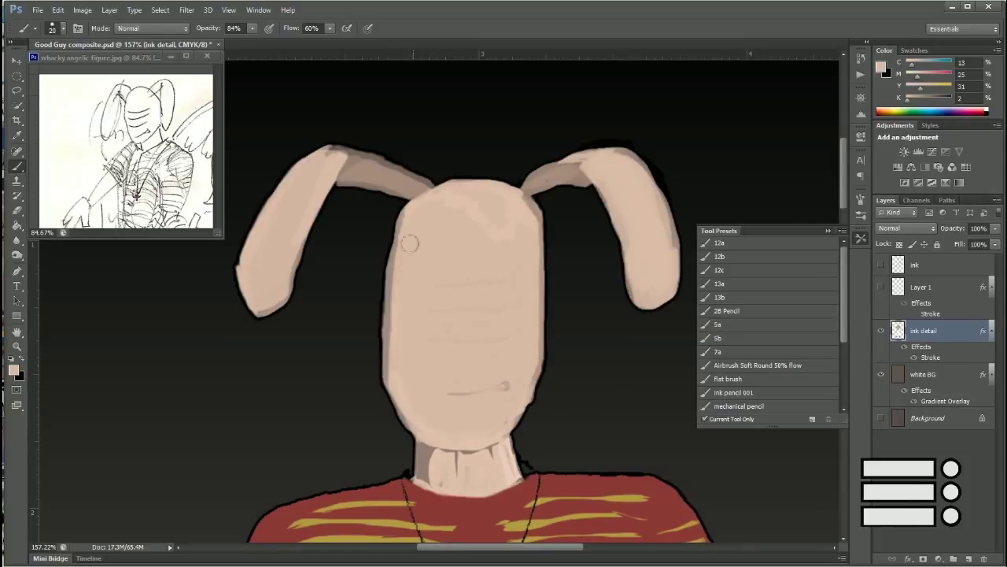
scroll(506, 460, "up", 4)
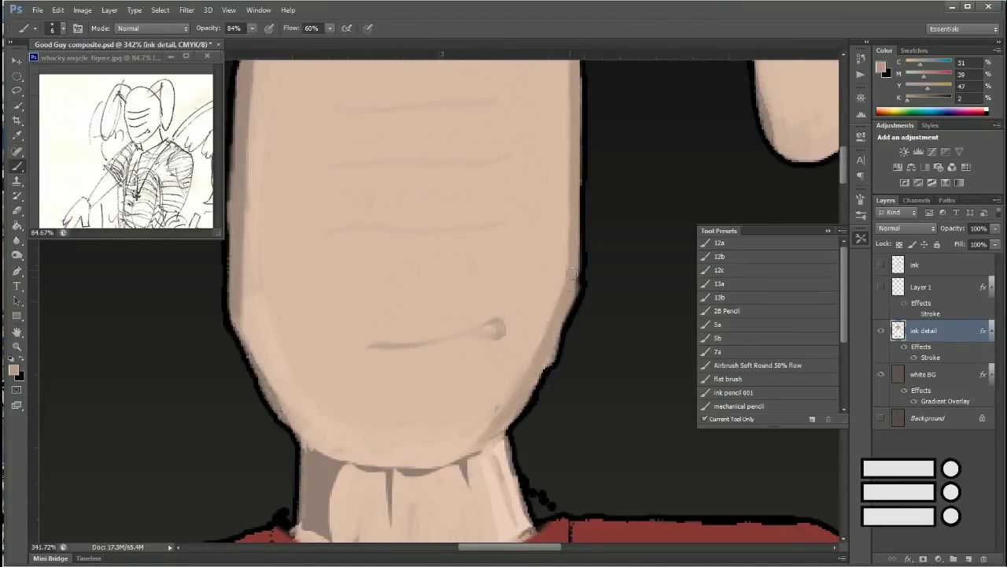
Step: Erase the jagged chin outline smooth and sample a lighter skin tone from the face
key("e")
left_click_drag(591, 272, 526, 437)
key("b")
left_click(509, 377, "alt")
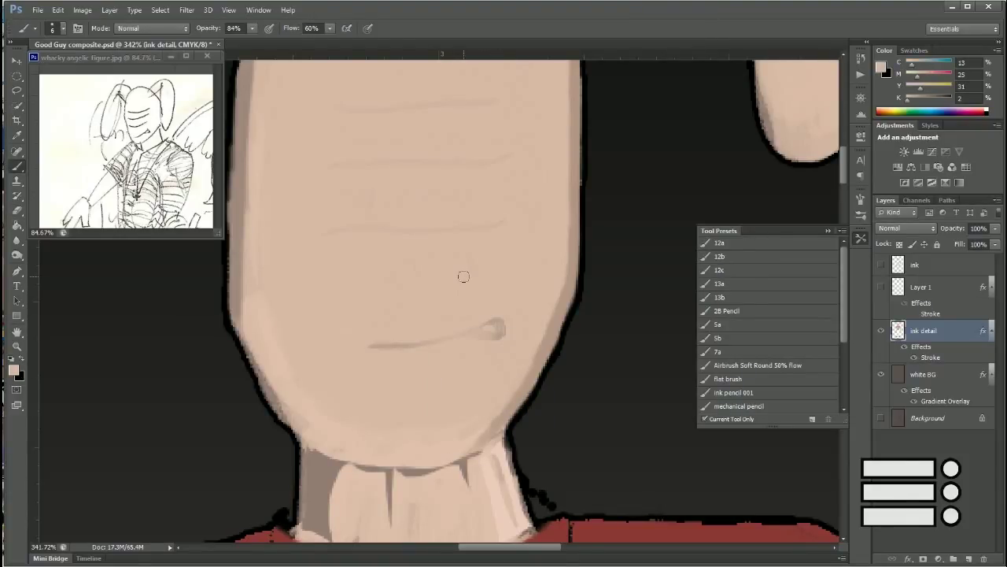
scroll(460, 302, "down", 3)
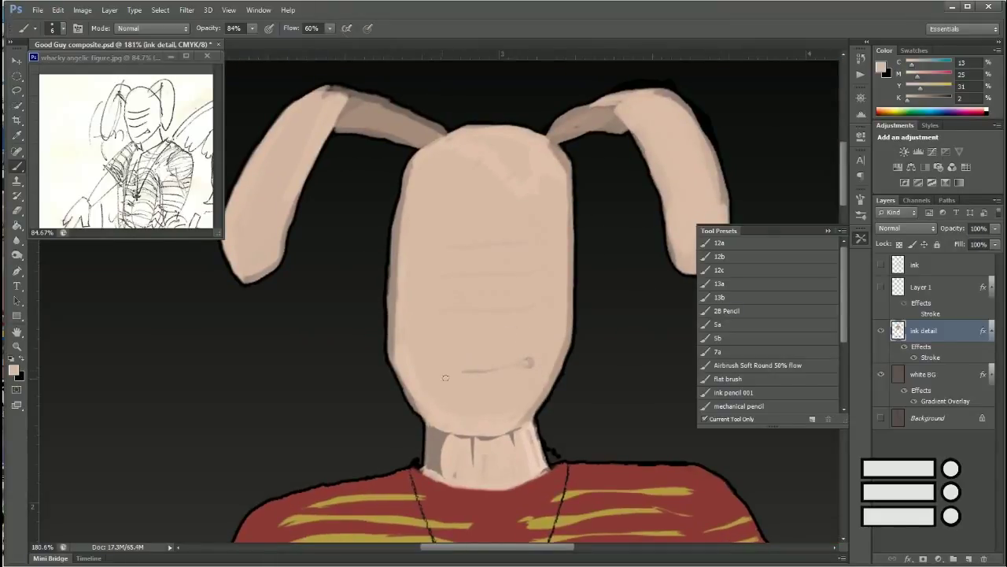
scroll(422, 380, "up", 3)
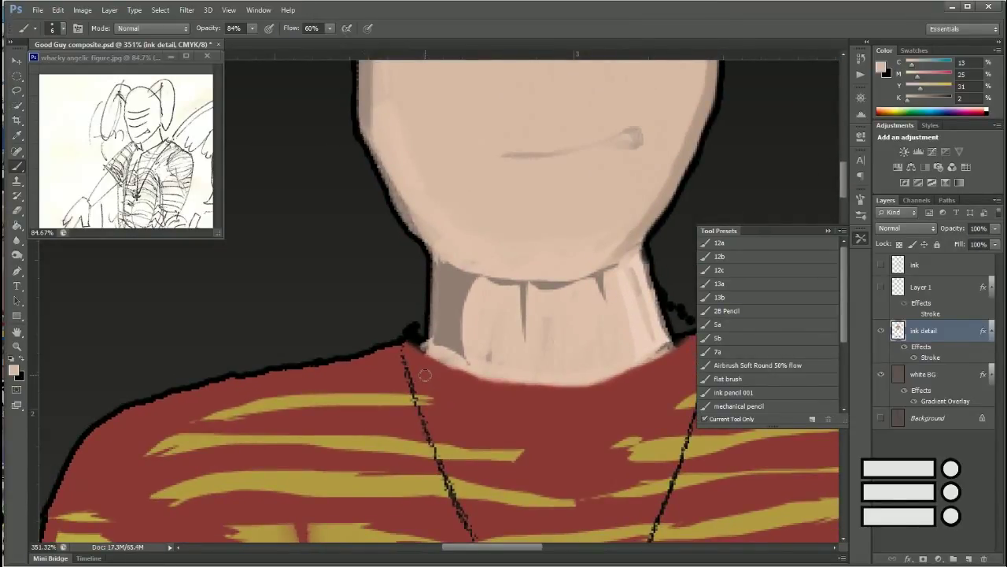
Step: Set up preset 12a with a small brush tip and black paint colour
key("x")
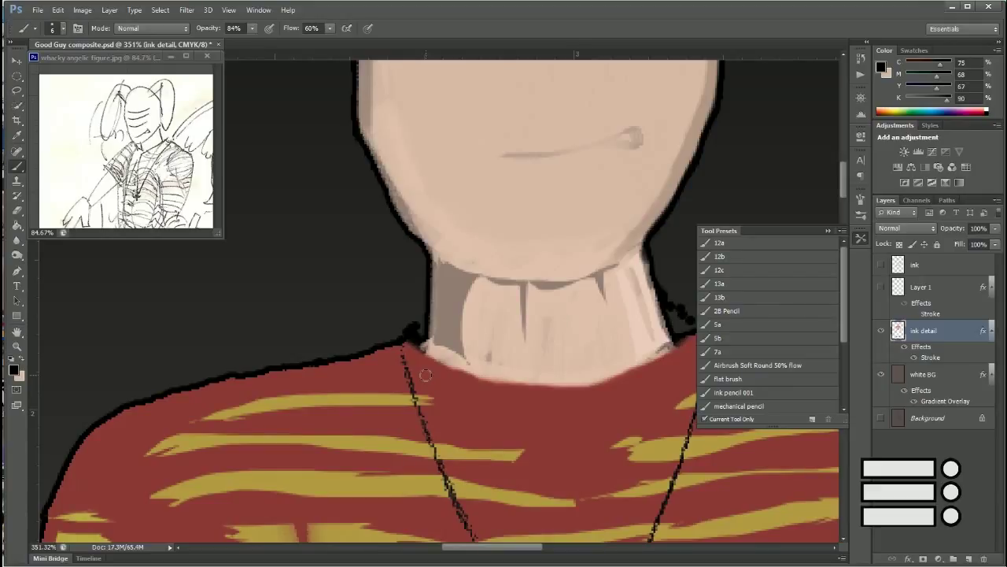
left_click(719, 242)
right_click(447, 424)
left_click(527, 462)
left_click(454, 149, "alt")
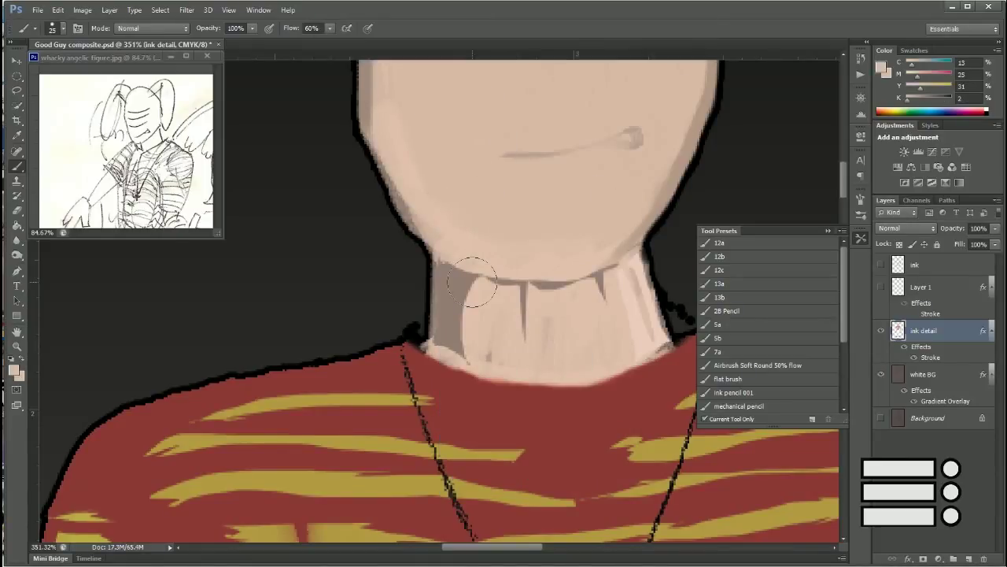
left_click_drag(729, 92, 603, 281)
key("bracketleft")
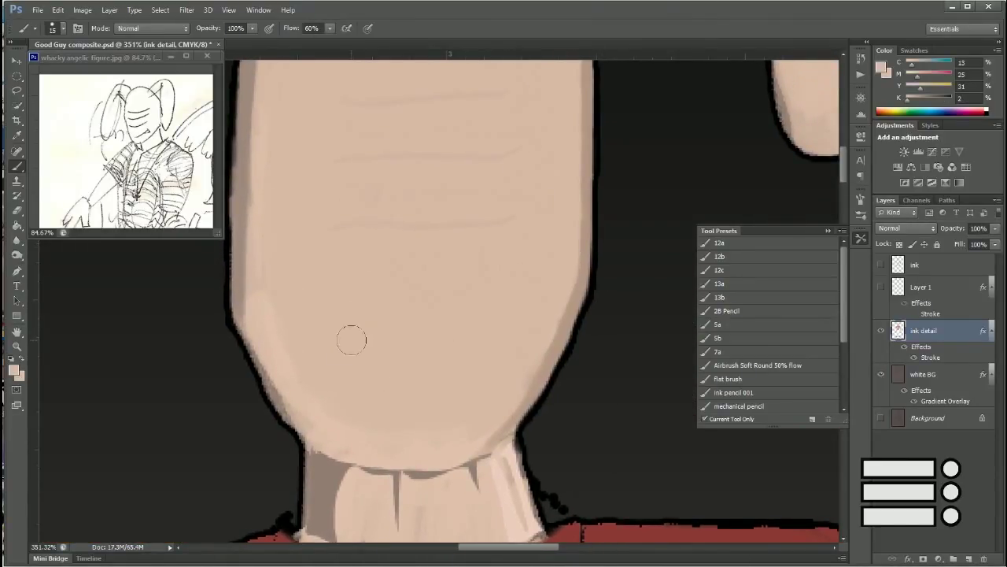
key("d")
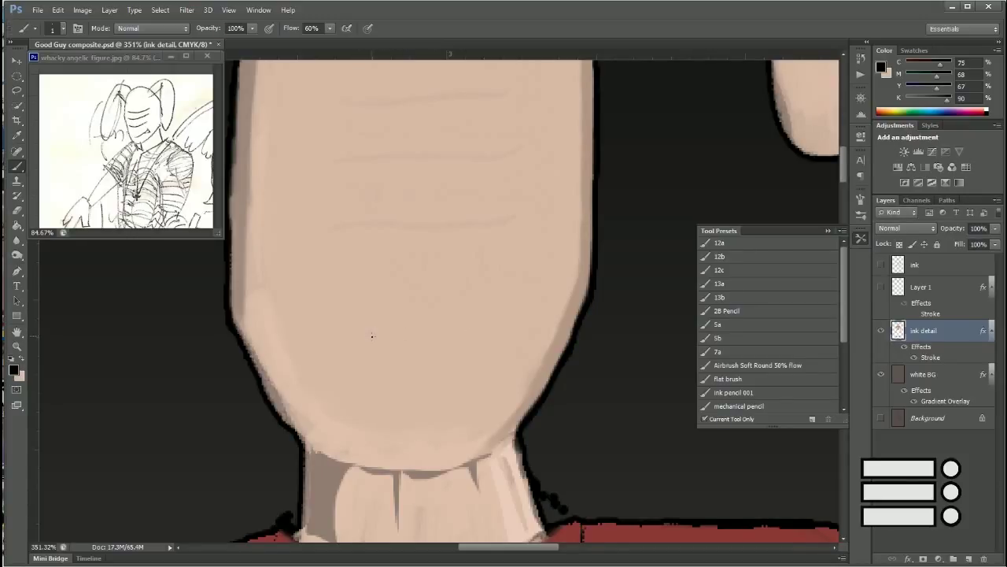
Step: Try out mouth lines, then draw the new thin curved black mouth line
left_click_drag(346, 330, 488, 334)
key("ctrl+z")
key("bracketright")
key("bracketright")
left_click_drag(322, 332, 488, 335)
key("ctrl+z")
left_click_drag(290, 32, 302, 32)
left_click_drag(331, 337, 477, 319)
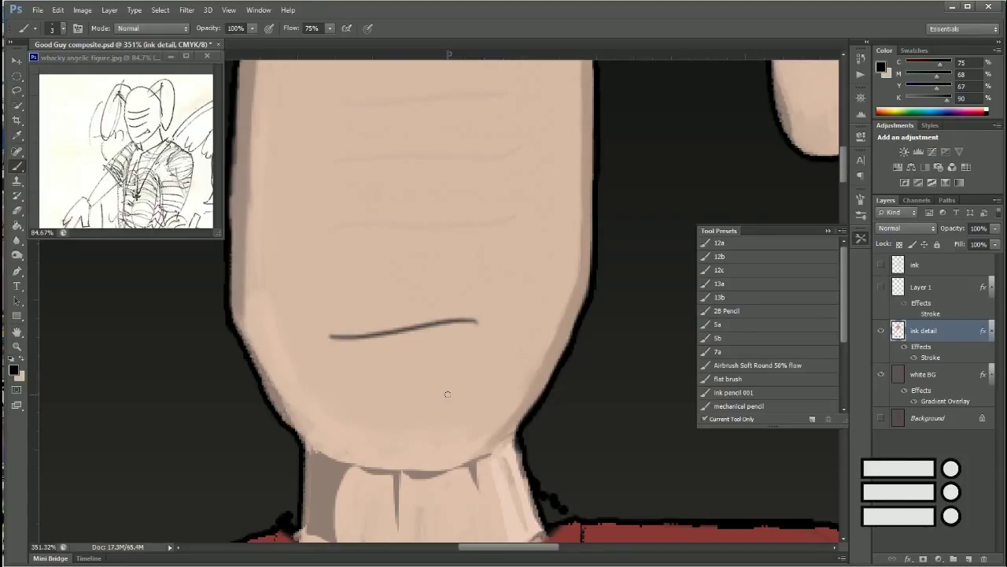
Step: Outline the teeth at the mouth's right end and dab them in with white
left_click_drag(478, 319, 430, 331)
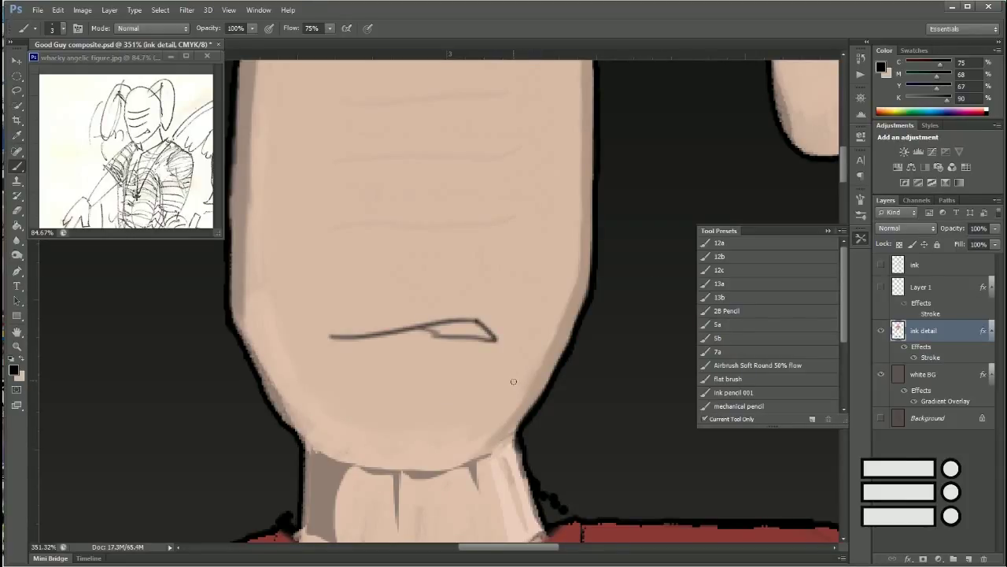
key("x")
left_click(439, 329)
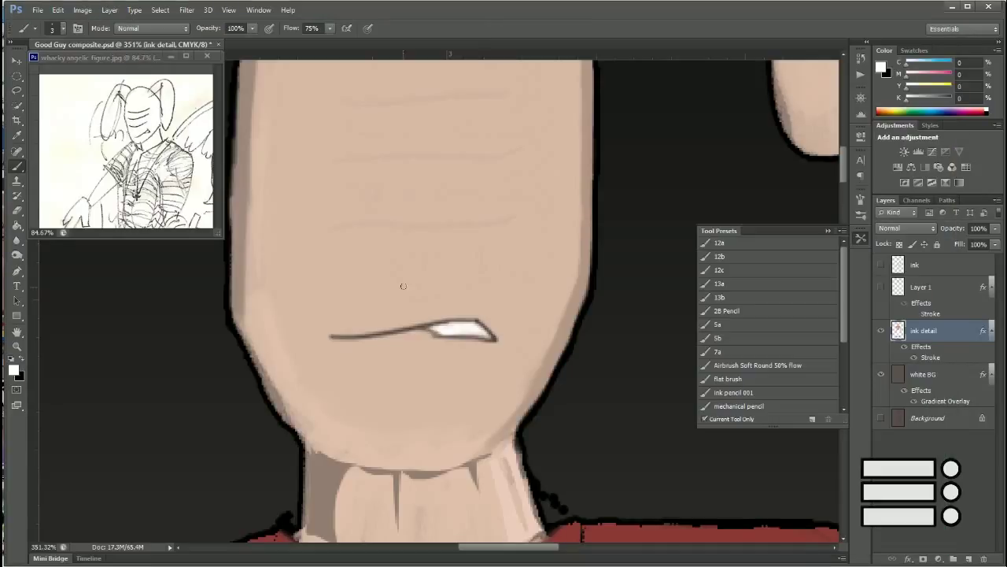
key("x")
Step: Undo the wavy face lines and repaint the teeth a brighter white
scroll(473, 281, "down", 3)
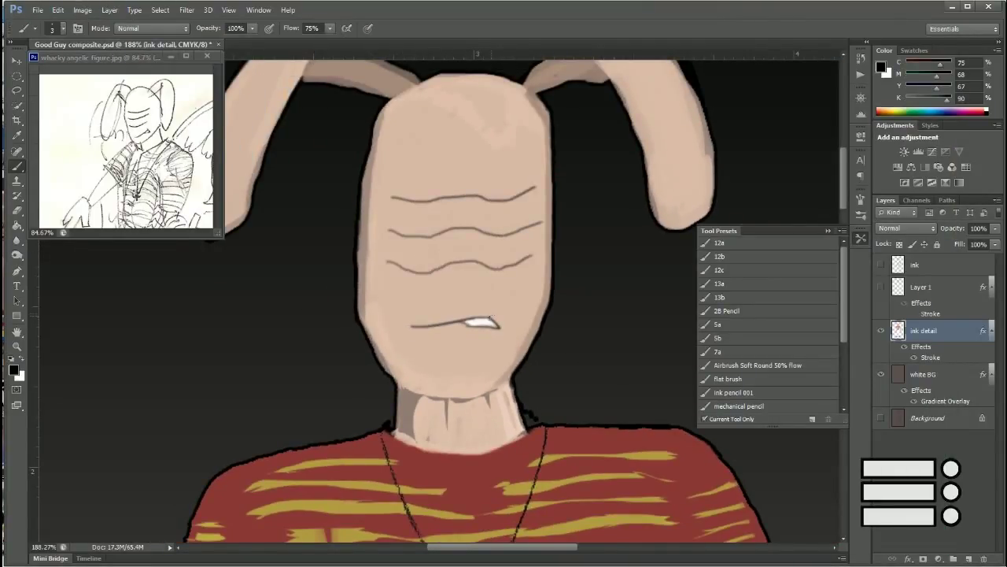
key("ctrl+alt+z")
key("ctrl+alt+z")
key("ctrl+alt+z")
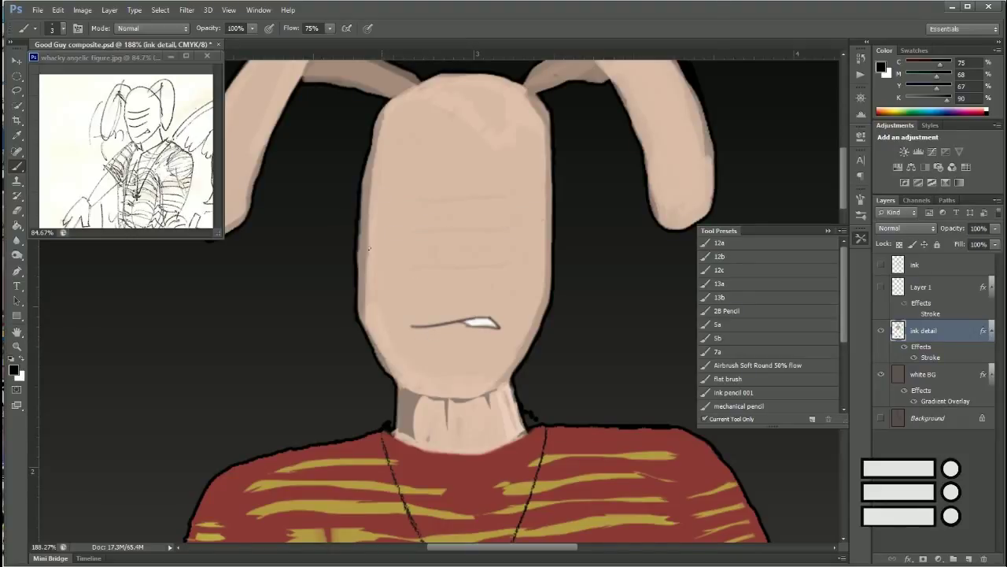
scroll(368, 248, "down", 3)
scroll(472, 288, "up", 3)
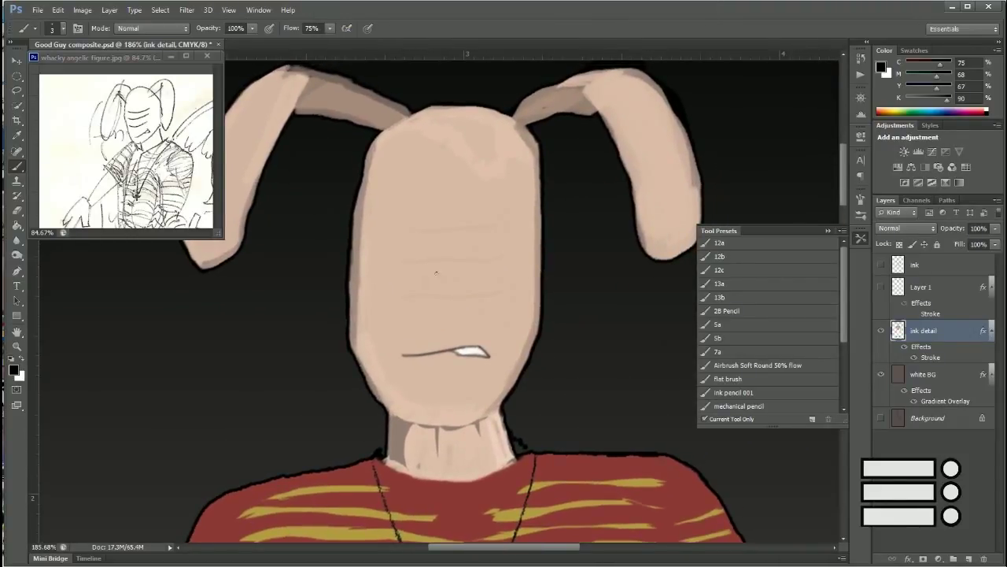
scroll(445, 352, "up", 5)
left_click(551, 311, "alt")
left_click_drag(567, 308, 603, 315)
Step: Switch the paint colour back to black and lower the brush flow slightly
scroll(530, 377, "down", 4)
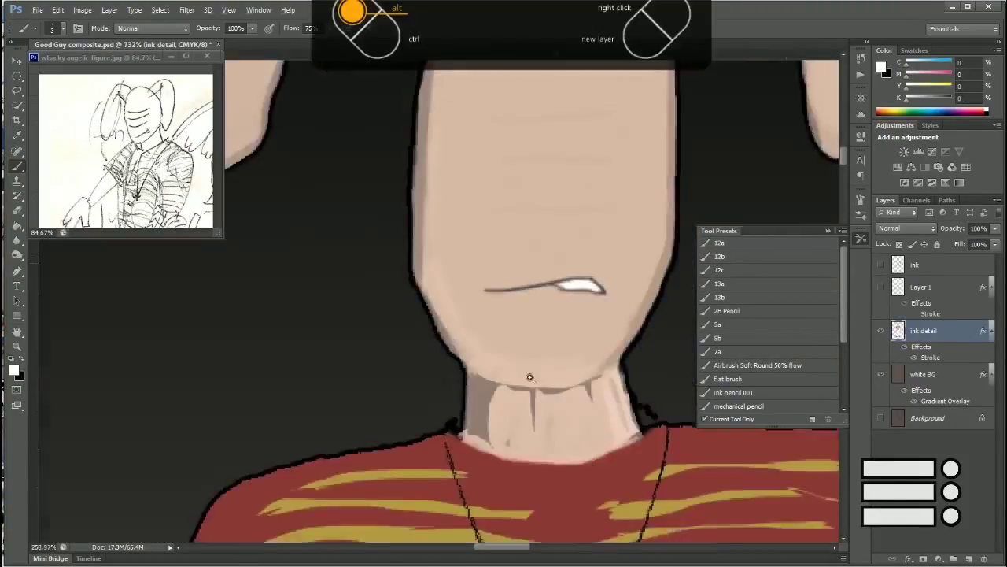
scroll(530, 377, "up", 2)
scroll(504, 434, "up", 3)
scroll(625, 355, "up", 1)
scroll(515, 371, "down", 6)
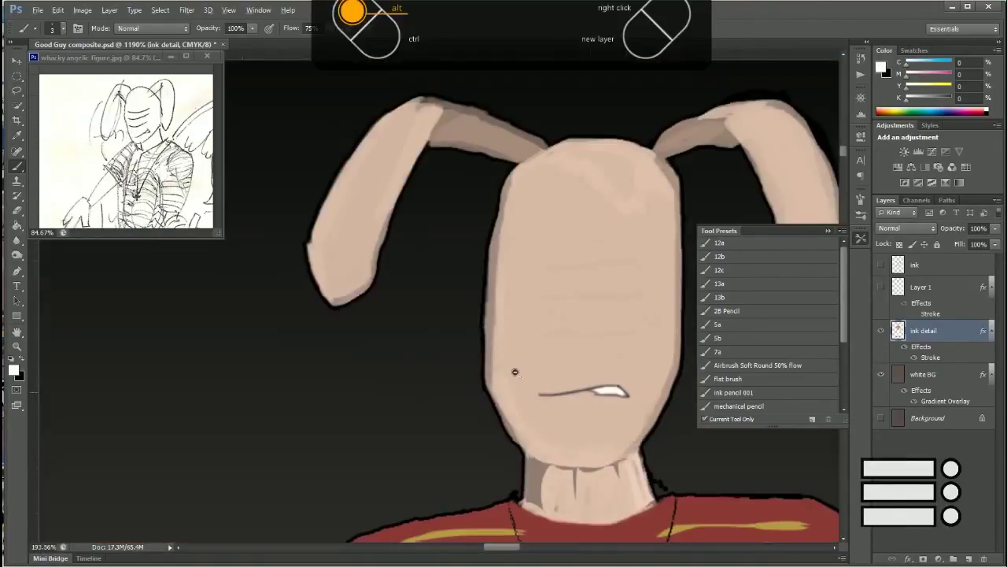
key("x")
left_click_drag(293, 29, 291, 32)
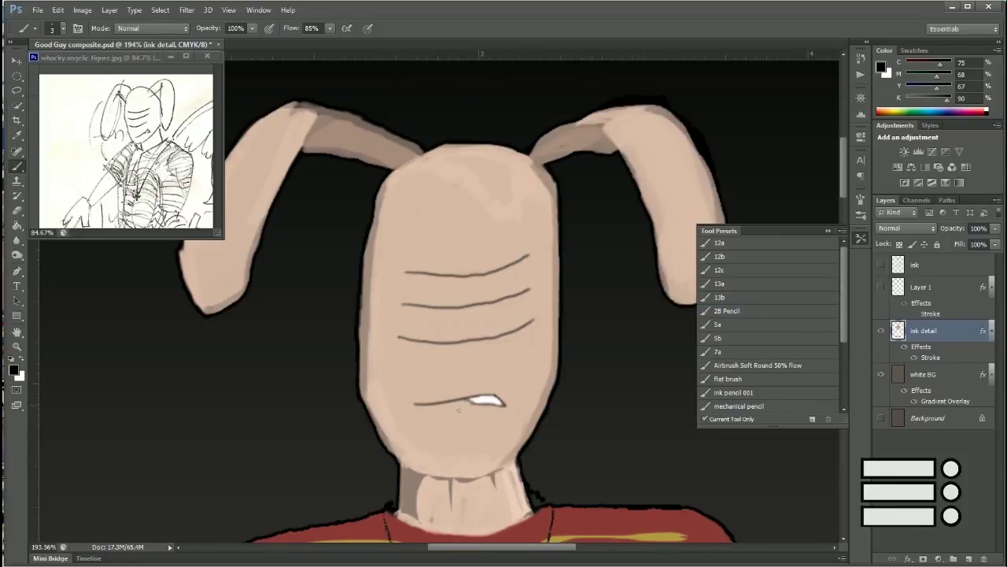
scroll(458, 409, "down", 5)
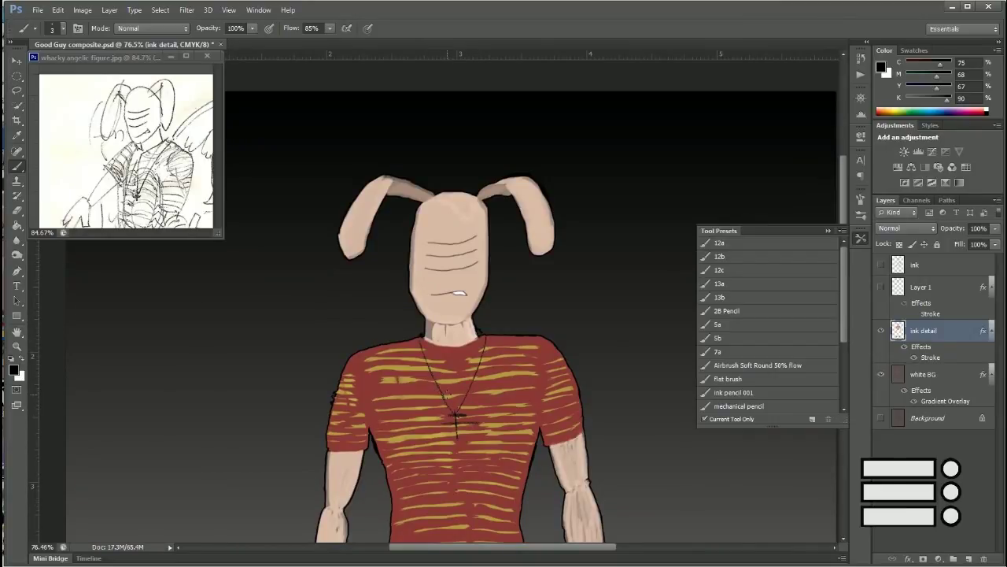
Step: Lasso the upper arm below the sleeve and sample its skin tone with the Brush
scroll(578, 472, "up", 5)
key("l")
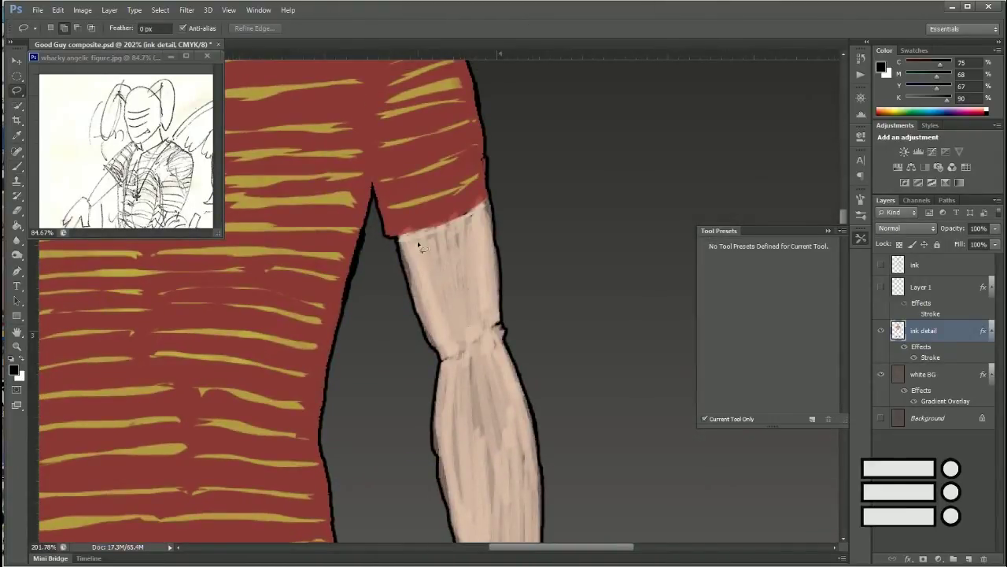
left_click_drag(425, 280, 413, 250)
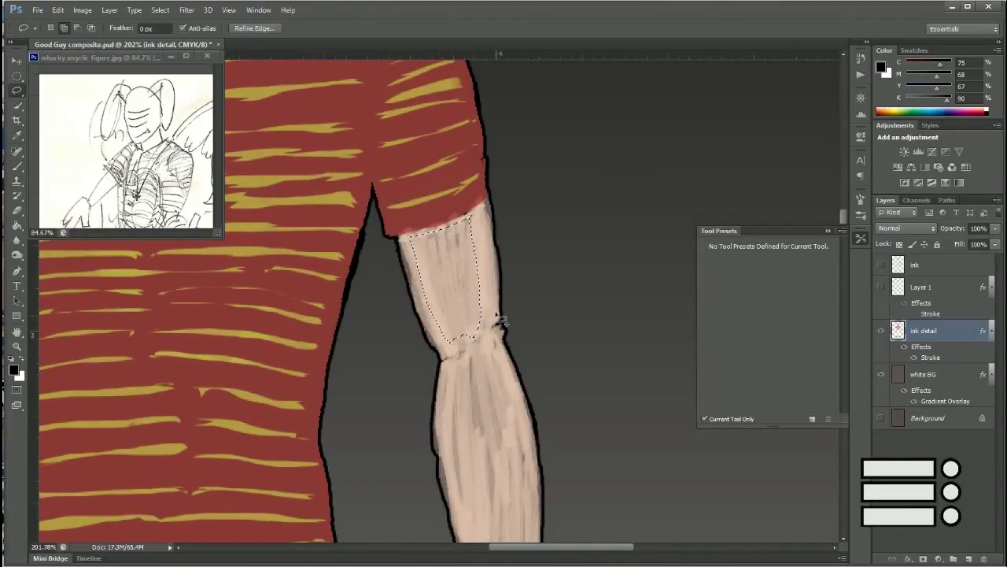
key("b")
left_click(413, 248, "alt")
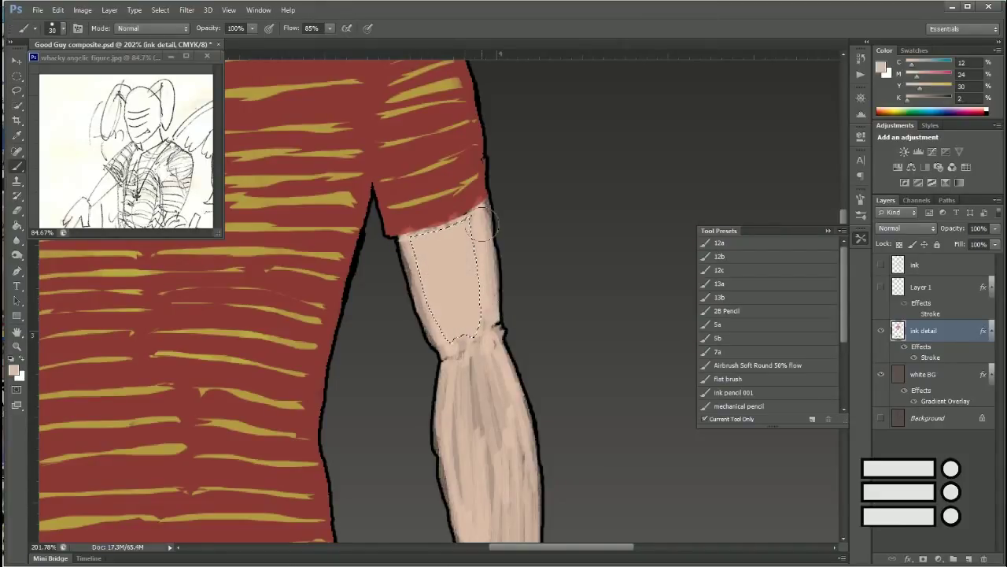
Step: Lasso the forearm as a selection and return to the Brush to paint it
left_click_drag(452, 372, 366, 195)
key("l")
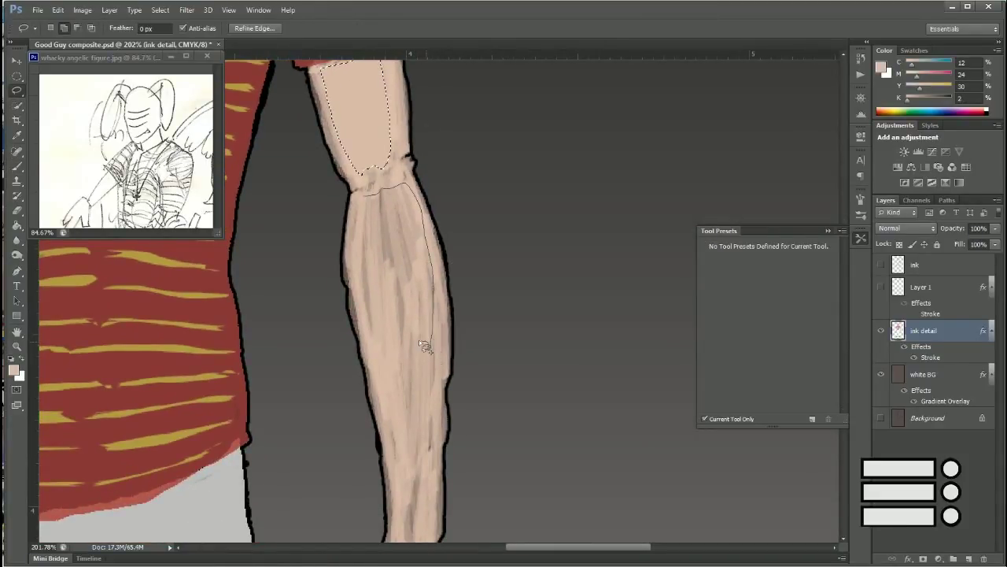
left_click_drag(367, 300, 370, 307)
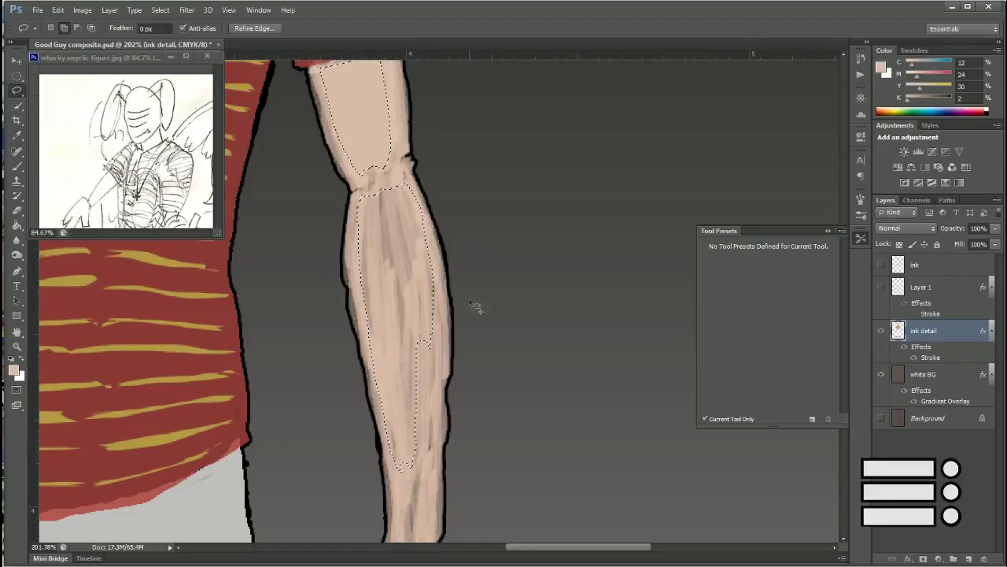
key("b")
scroll(470, 252, "down", 4)
scroll(470, 252, "down", 2)
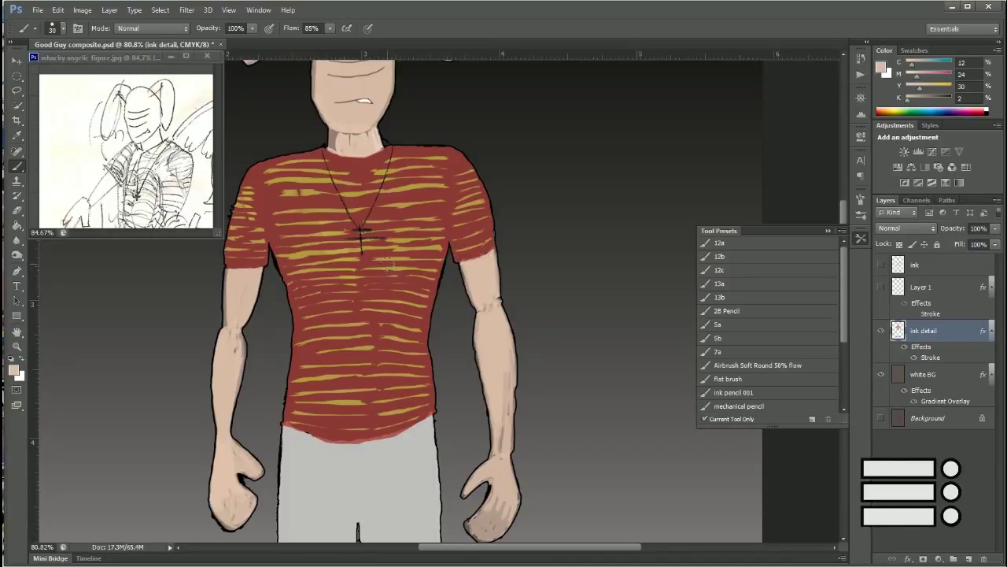
Step: With a thin black inking brush, draw a vertical stroke crossed by two long strokes
scroll(407, 227, "down", 5)
scroll(382, 294, "down", 3)
scroll(420, 272, "down", 2)
scroll(400, 333, "down", 5)
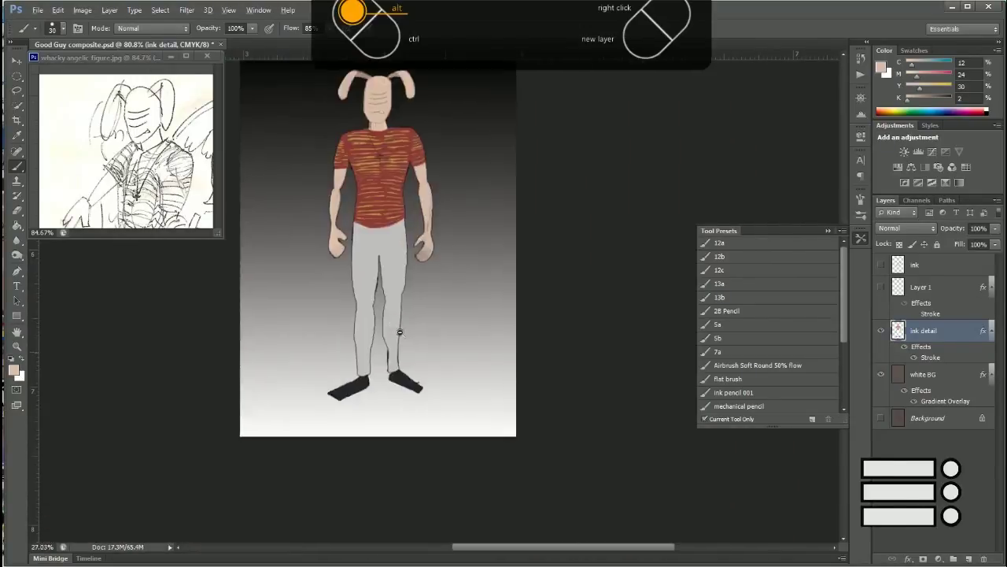
scroll(400, 332, "up", 1)
scroll(479, 355, "up", 5)
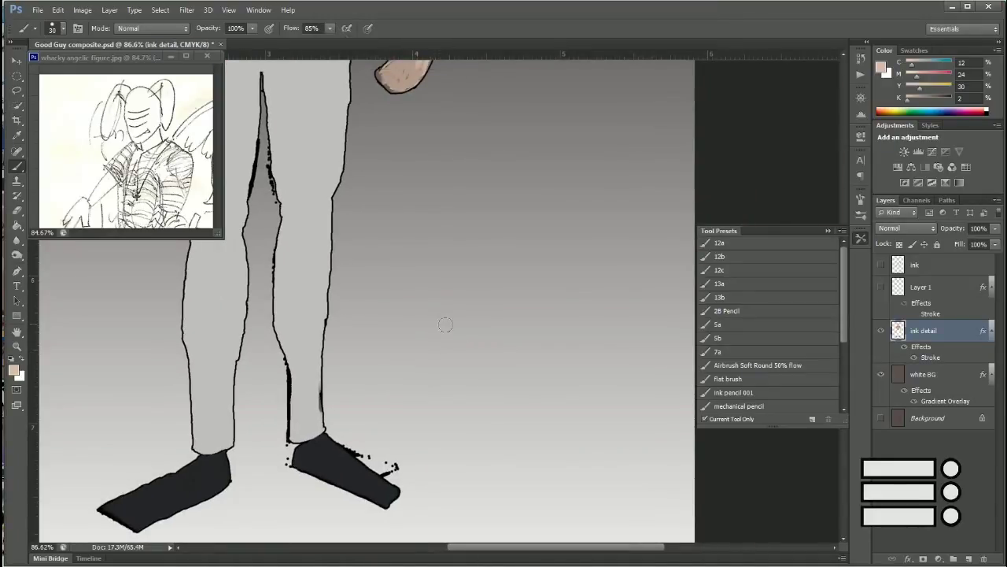
left_click(716, 243)
left_click_drag(478, 301, 497, 497)
left_click_drag(438, 367, 675, 307)
left_click_drag(432, 469, 696, 399)
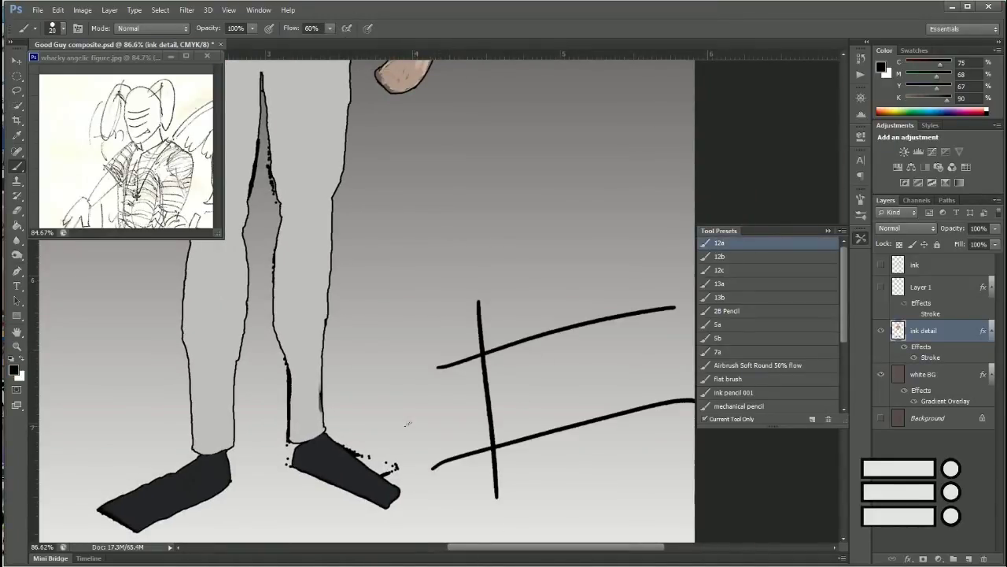
Step: Add a dash and handwrite the signature words, rewriting the second word once
left_click_drag(499, 450, 537, 463)
left_click_drag(555, 472, 599, 489)
left_click_drag(494, 376, 559, 384)
left_click_drag(504, 403, 587, 398)
key("ctrl+z")
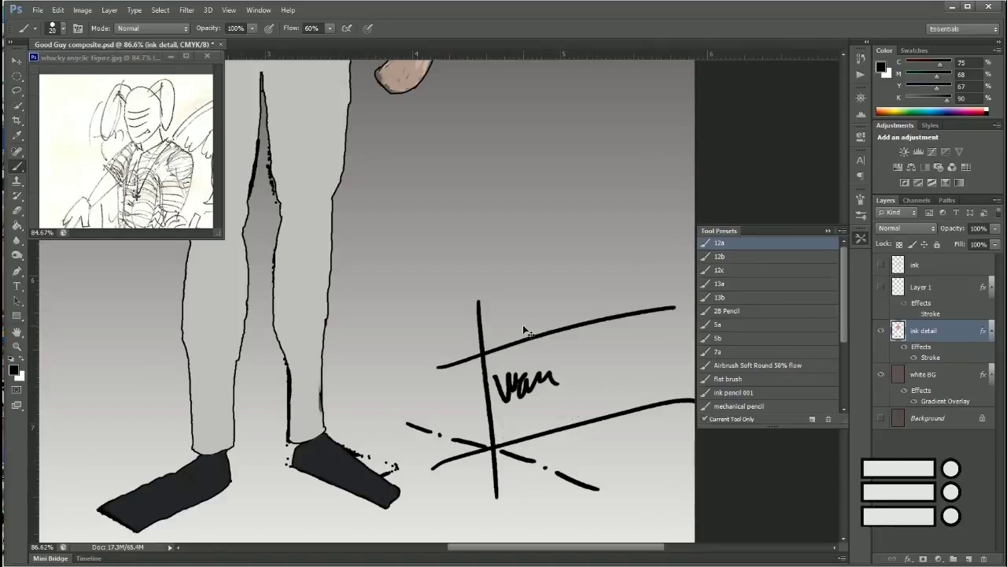
left_click_drag(503, 403, 586, 398)
Step: Toggle the gradient and plain Background layers off and on to check the signature
scroll(620, 381, "down", 5)
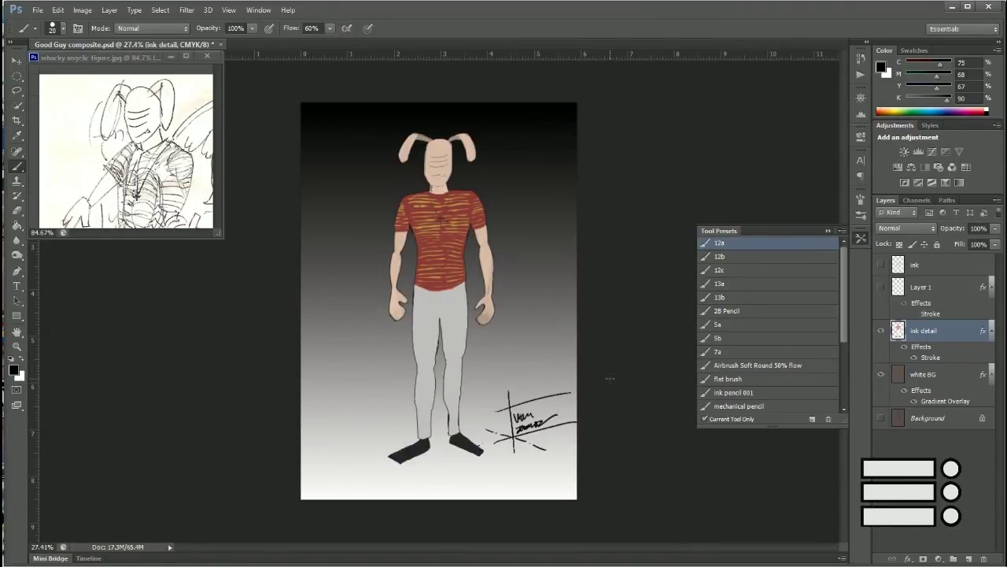
left_click(881, 375)
left_click(882, 419)
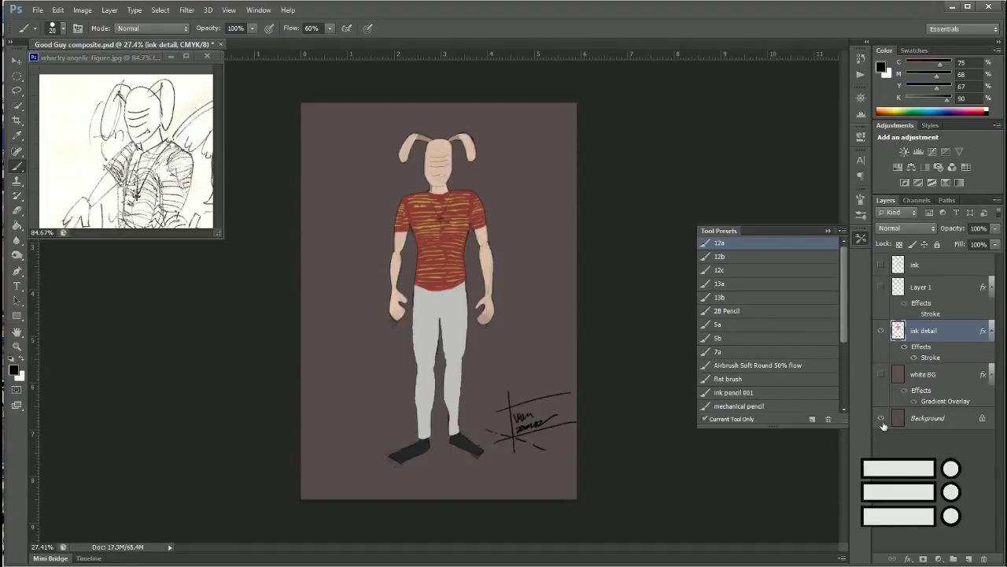
left_click(881, 418)
left_click(881, 375)
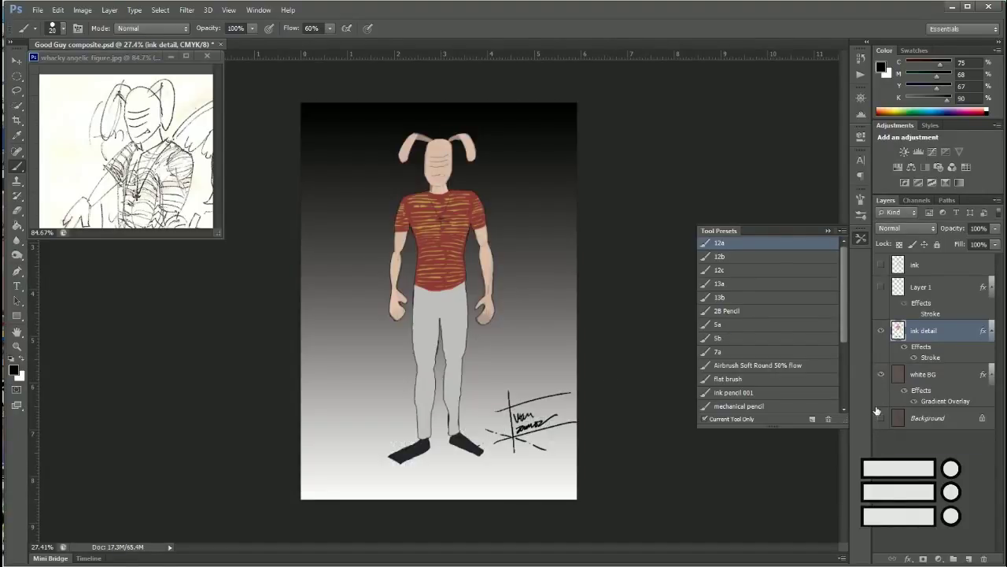
scroll(510, 407, "up", 2)
scroll(509, 407, "up", 3)
Step: Undo the signature strokes and redraw a vertical line crossed by two diagonal strokes
key("ctrl+alt+z")
key("ctrl+alt+z")
key("ctrl+alt+z")
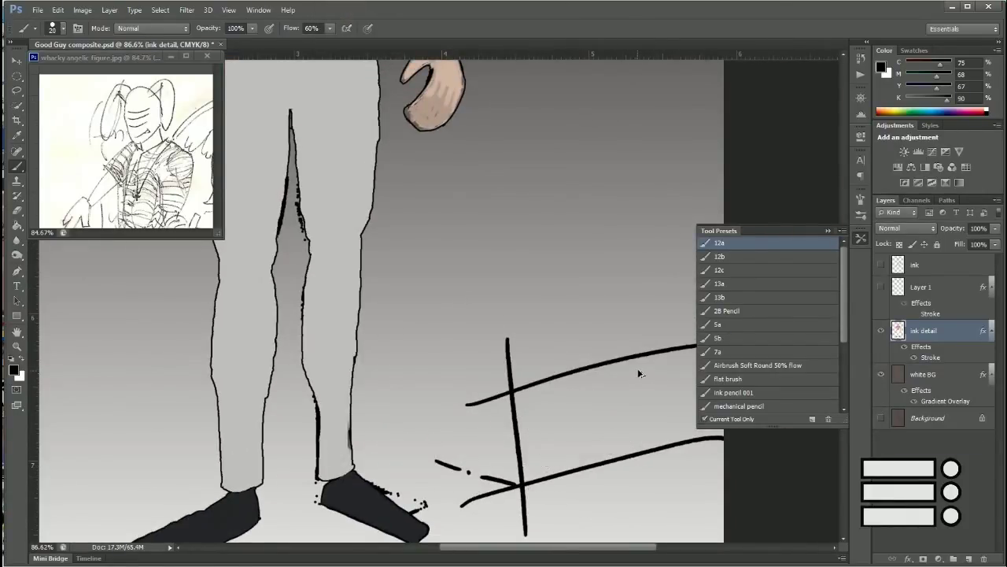
key("ctrl+alt+z")
key("ctrl+alt+z")
key("ctrl+alt+z")
scroll(520, 346, "down", 3)
scroll(616, 377, "up", 2)
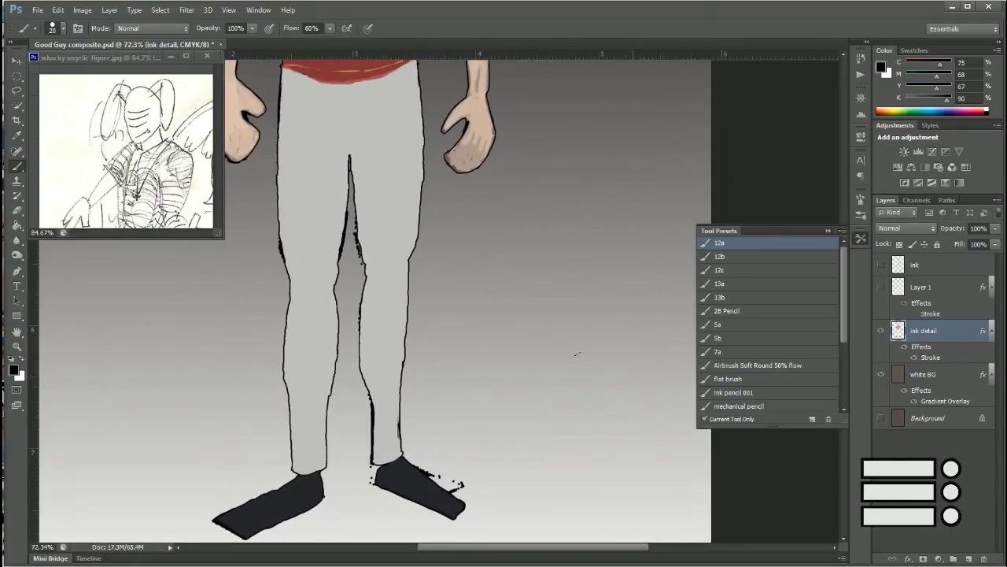
left_click_drag(563, 367, 564, 521)
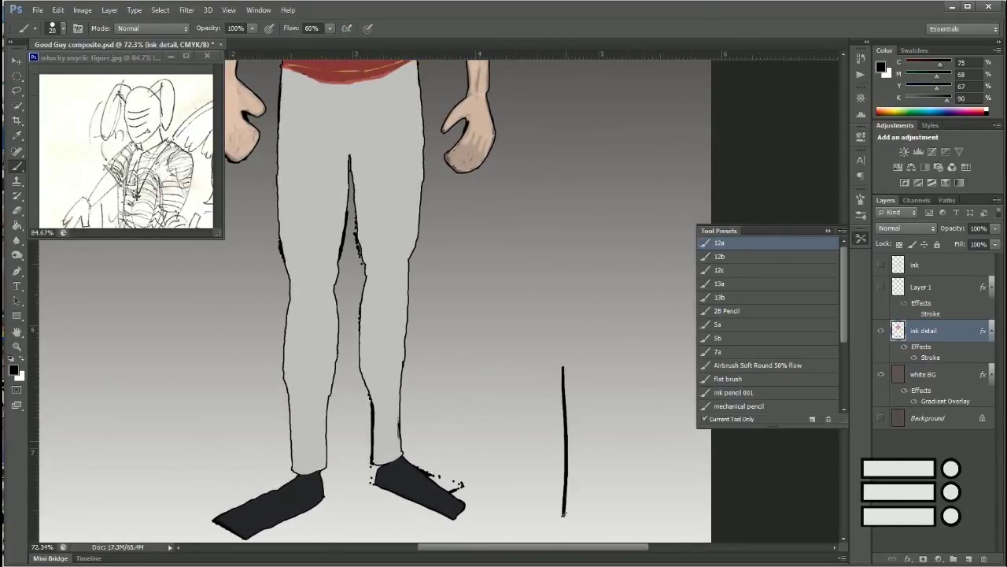
left_click_drag(508, 443, 693, 357)
left_click_drag(525, 499, 683, 423)
Step: Add dashes and short marks beside the cross and handwrite the signature name
left_click_drag(484, 466, 506, 468)
left_click(518, 472)
left_click_drag(526, 474, 553, 480)
mouse_move(571, 419)
left_mouse_down()
mouse_move(618, 430)
mouse_move(676, 417)
left_mouse_up()
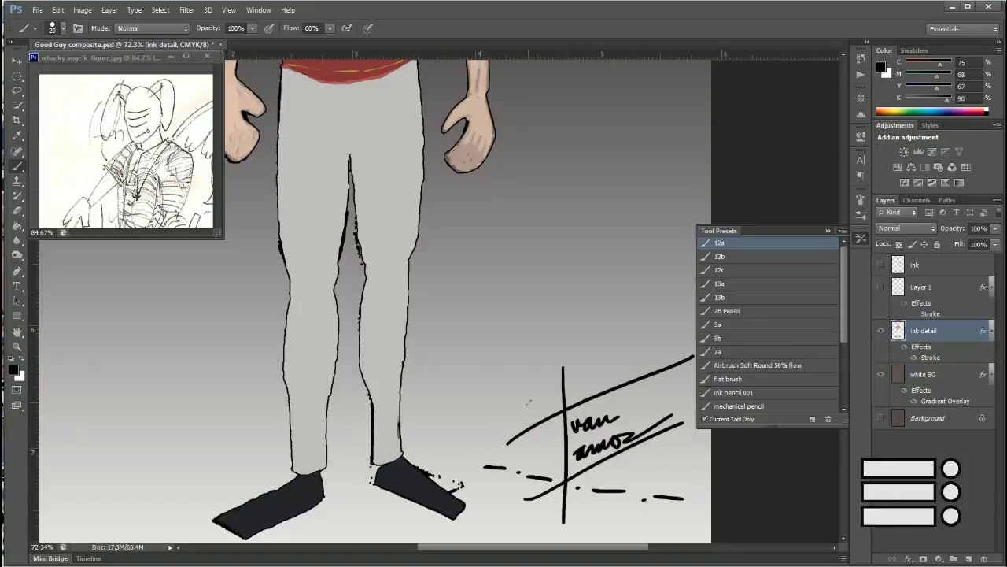
scroll(646, 404, "down", 4)
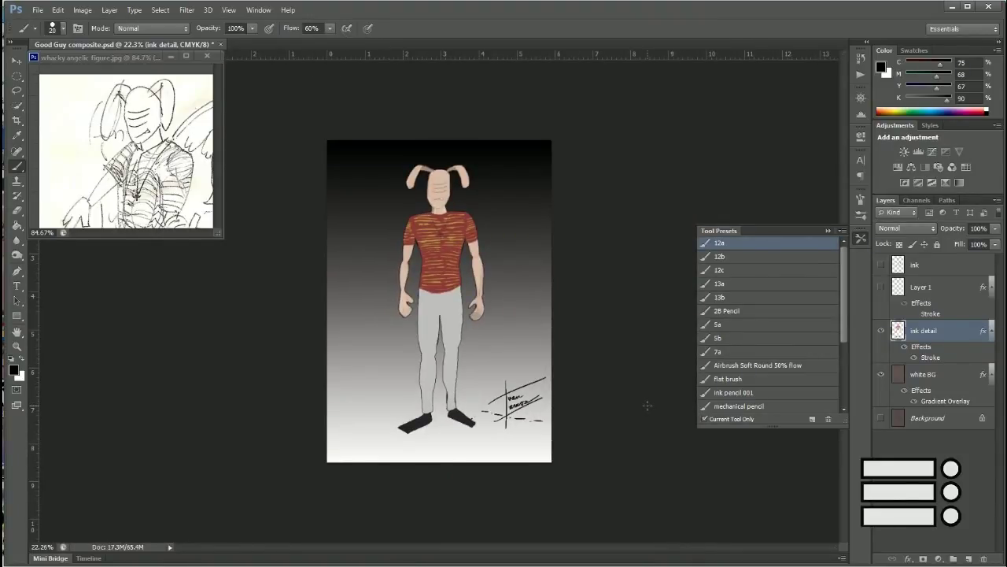
Step: Save Good Guy composite.psd over the existing file, then enlarge the whacky angelic figure.jpg window
left_click(37, 9)
left_click(68, 181)
left_click(697, 296)
left_click(477, 220)
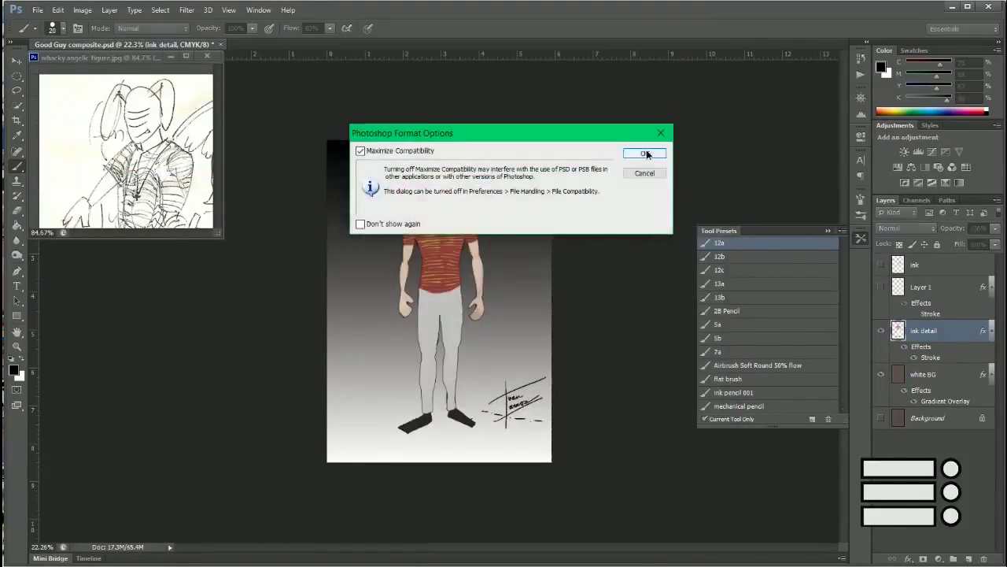
left_click(641, 147)
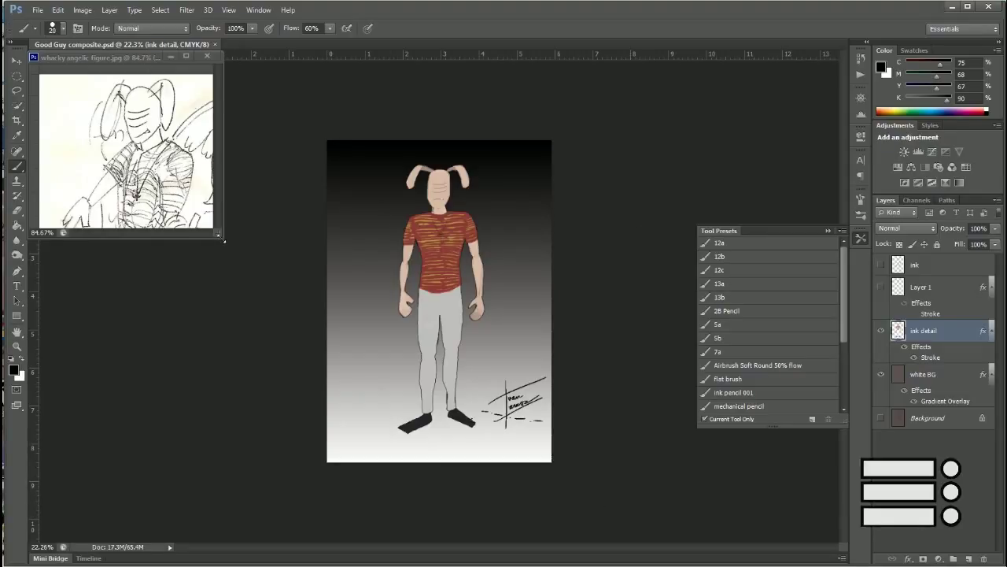
left_click_drag(224, 240, 251, 274)
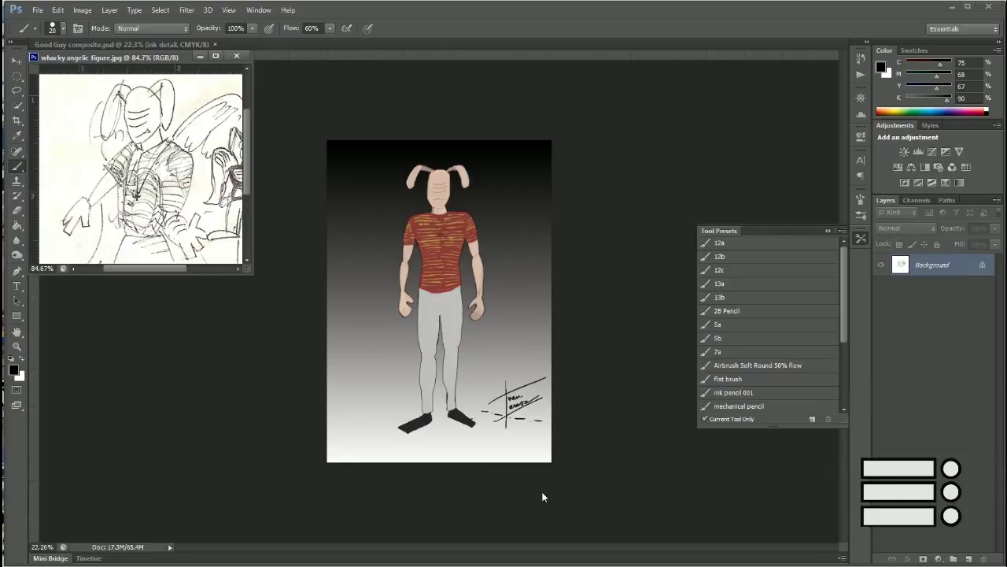
Step: Bring Good Guy composite.psd forward, select the Eraser, and navigate from the head to the legs
left_click(593, 396)
scroll(479, 348, "up", 5)
left_click_drag(478, 349, 452, 337)
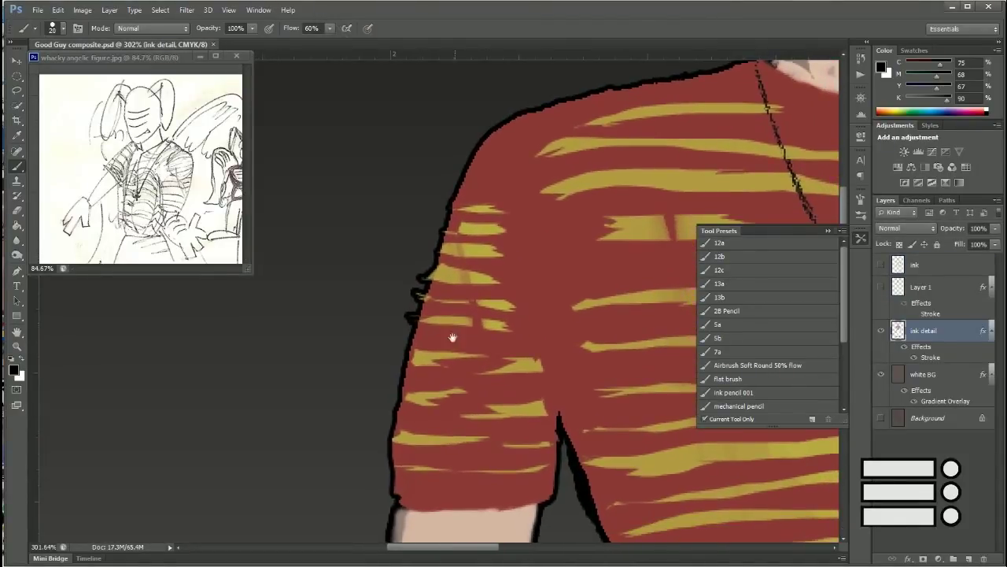
key("e")
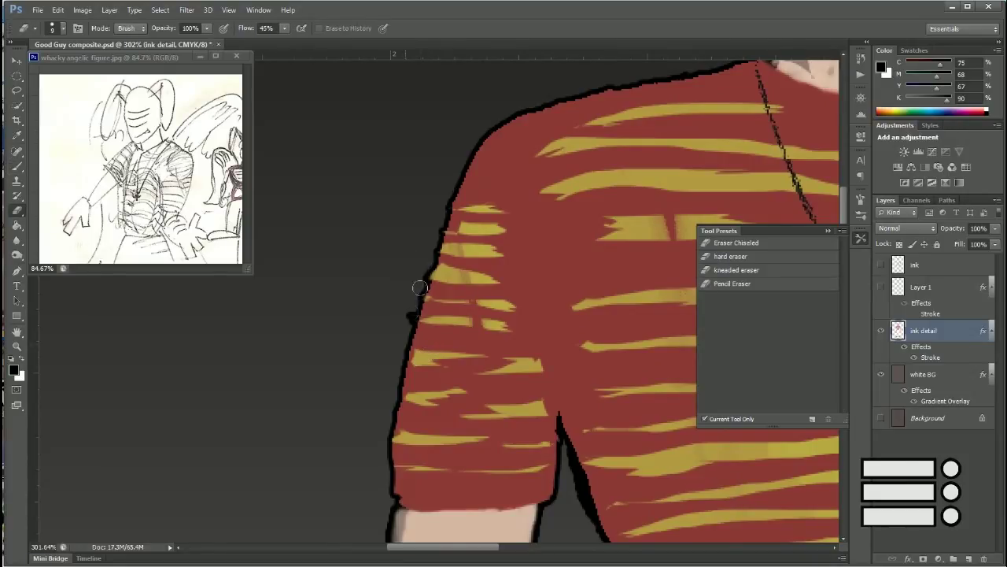
key("ctrl+0")
scroll(527, 359, "up", 5)
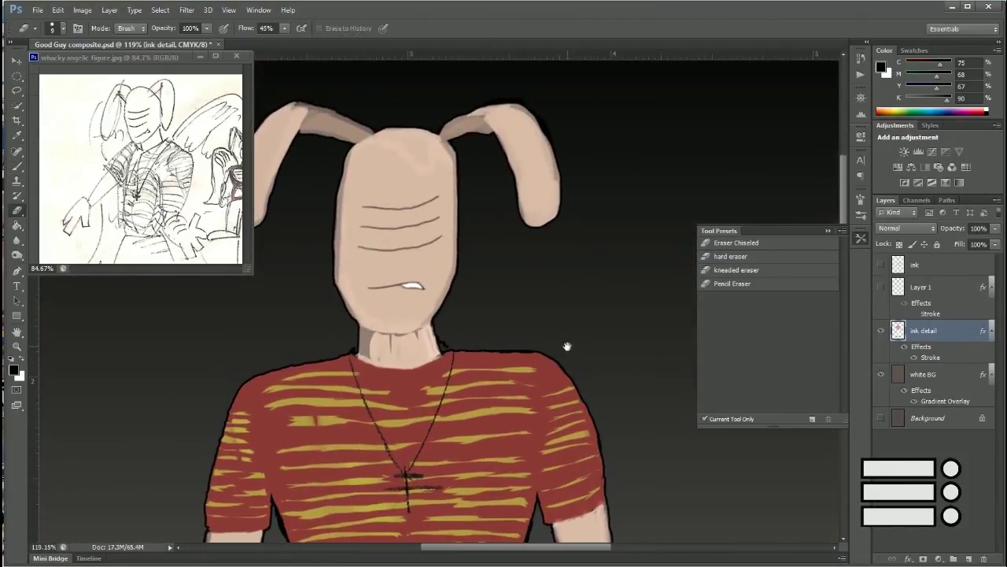
scroll(563, 318, "down", 2)
left_click_drag(564, 318, 613, 340)
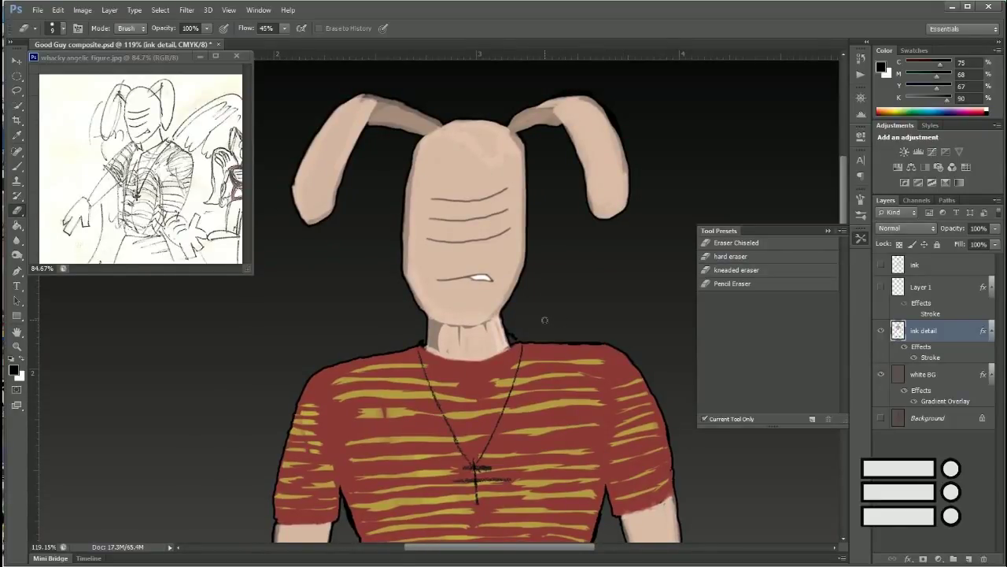
scroll(547, 340, "down", 5)
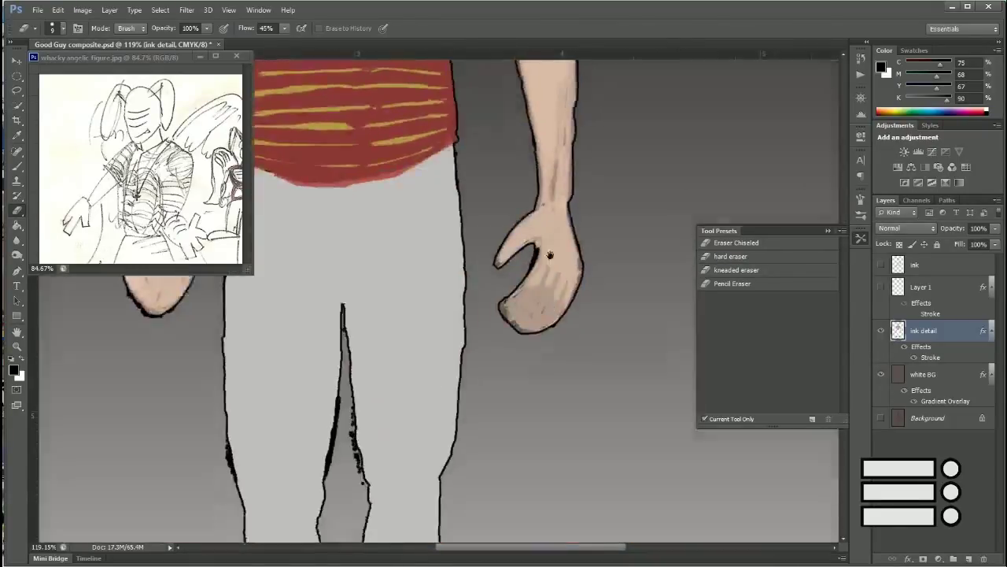
scroll(573, 224, "down", 5)
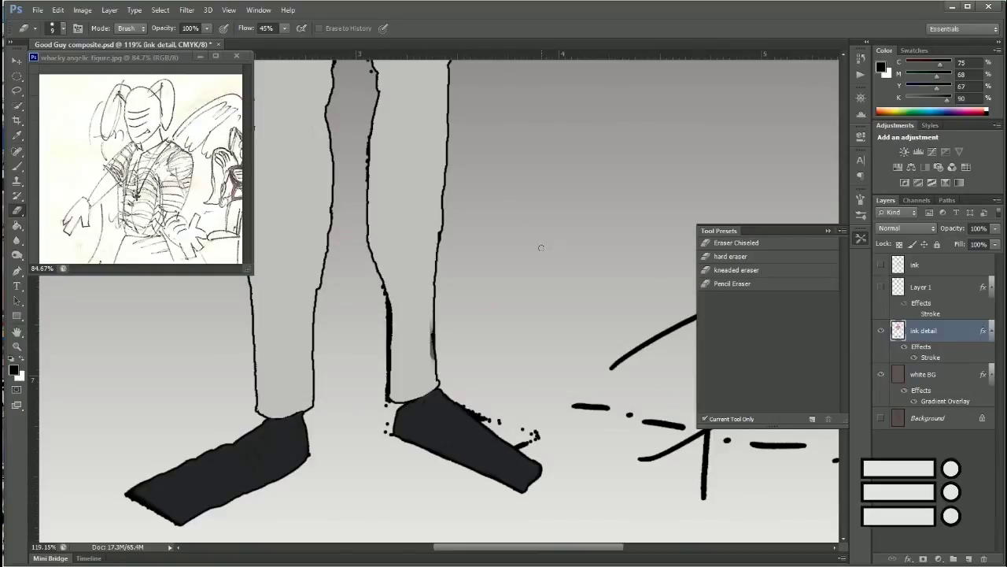
scroll(463, 244, "up", 5)
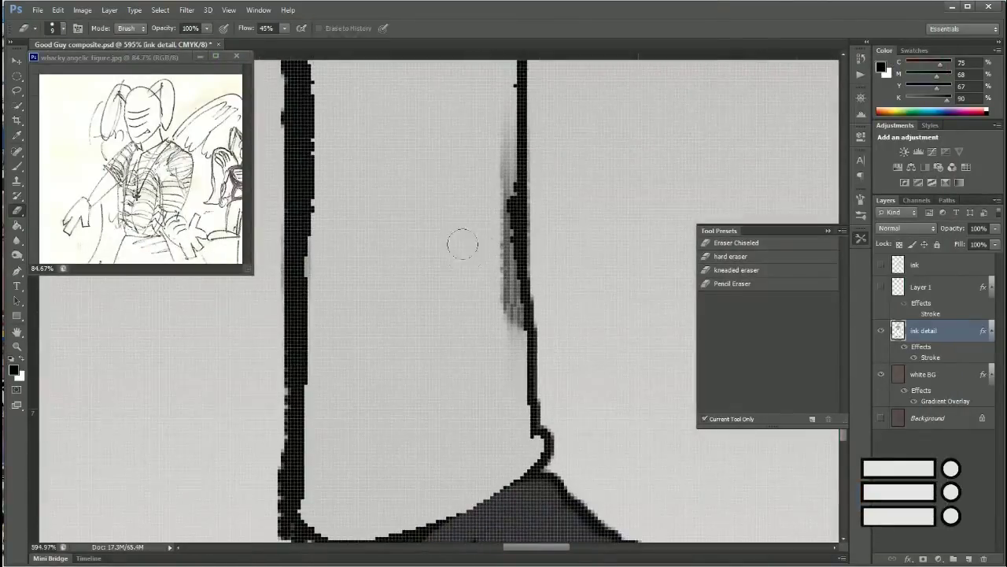
Step: Set a smaller white brush and paint over stray ink on the leg edge
key("b")
right_click(362, 299)
key("Escape")
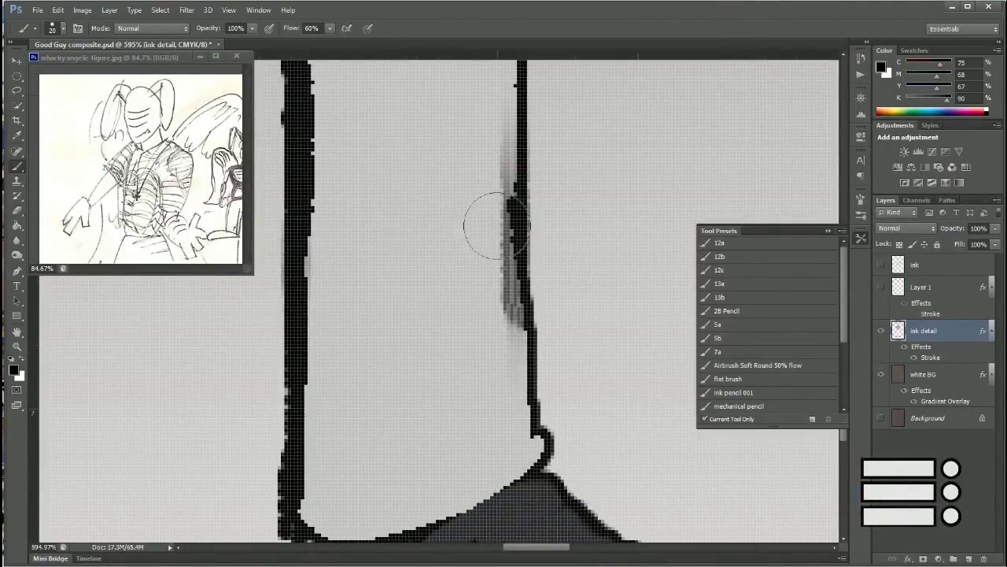
key("x")
key("bracketleft")
key("bracketleft")
left_click_drag(489, 203, 490, 85)
Step: Paint white strokes along the trouser leg's outline and up its right edge, undoing one stray stroke
scroll(504, 237, "down", 5)
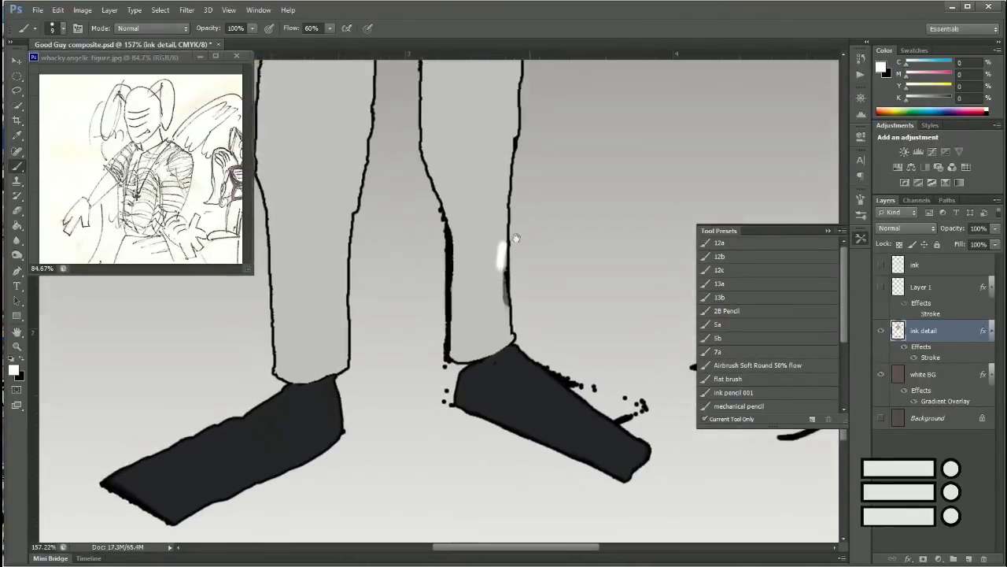
scroll(516, 237, "up", 3)
left_click_drag(519, 236, 429, 370)
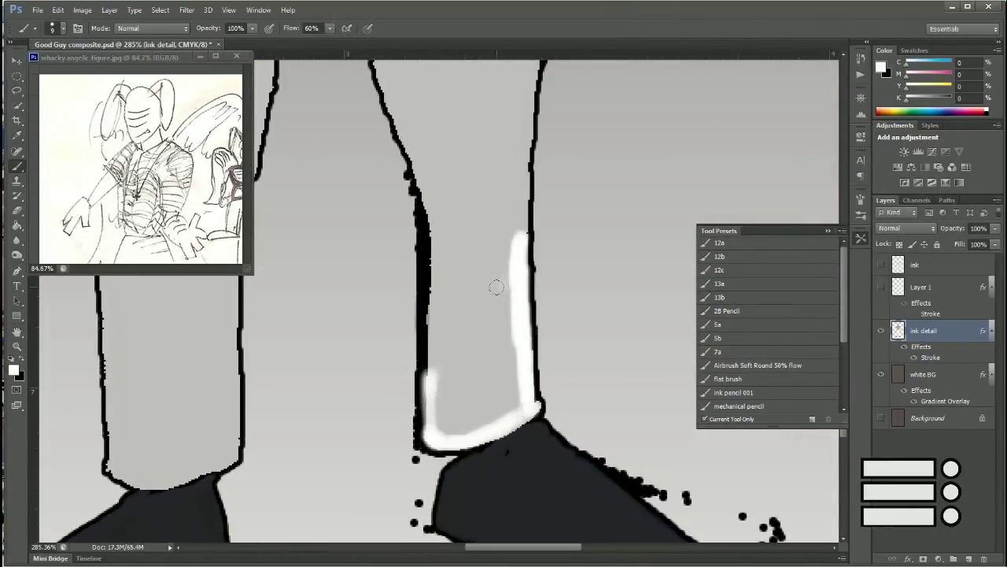
scroll(534, 159, "up", 3)
left_click_drag(494, 350, 512, 132)
key("ctrl+z")
scroll(490, 349, "up", 5)
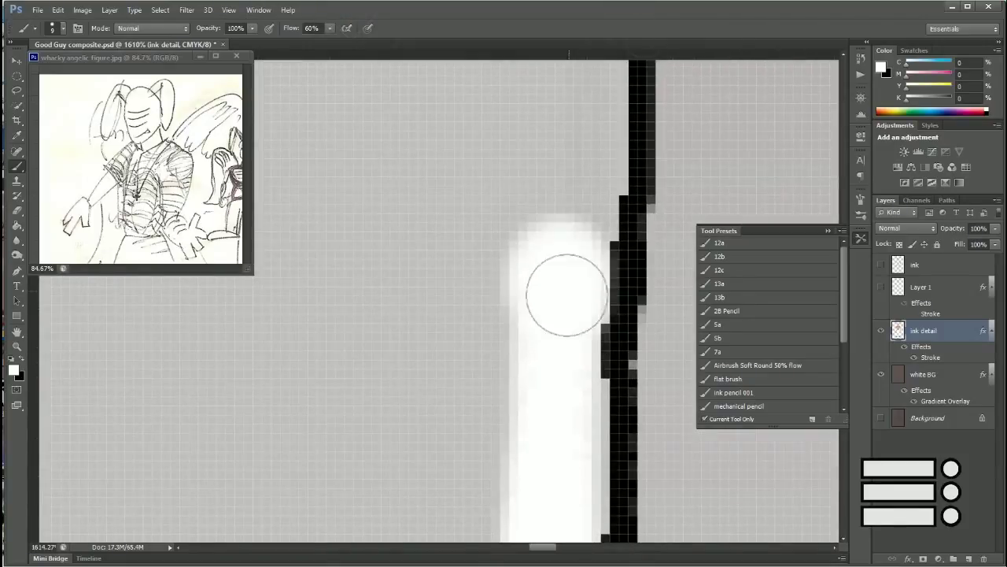
left_click_drag(566, 295, 580, 94)
scroll(580, 95, "down", 5)
left_click_drag(607, 154, 607, 85)
scroll(592, 270, "up", 2)
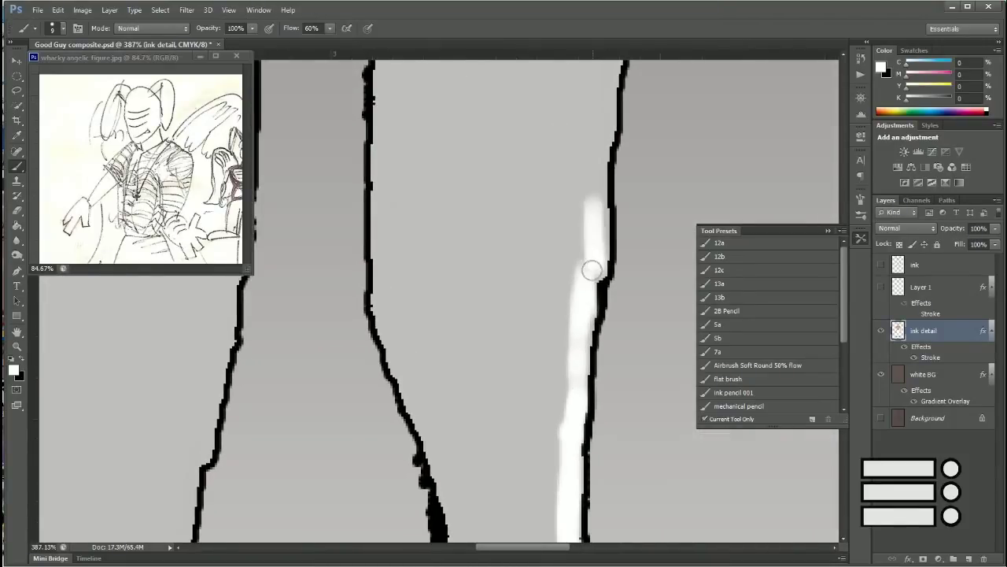
Step: Airbrush a wider soft white highlight along the upper and lower trouser leg
left_click_drag(592, 270, 524, 118)
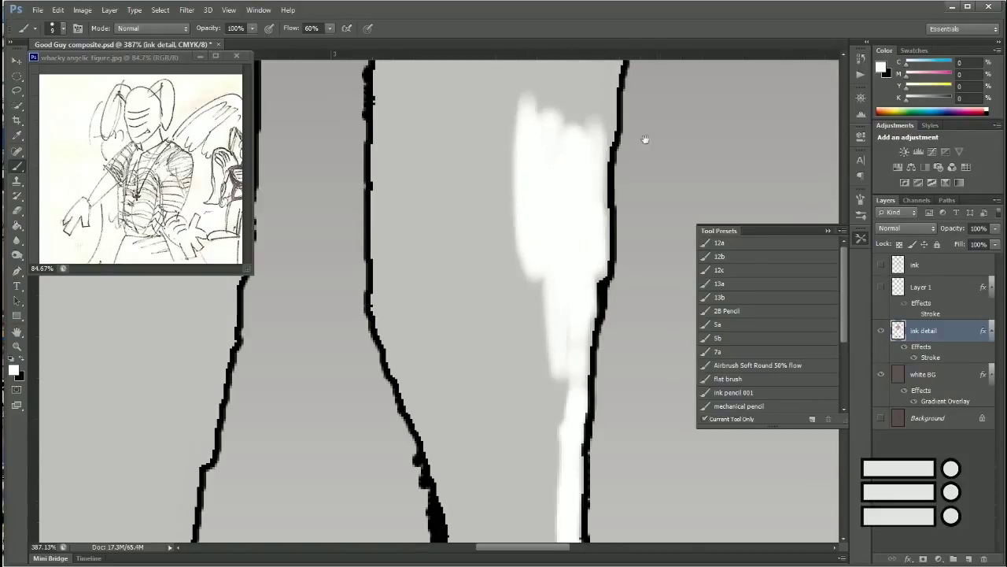
left_click_drag(645, 139, 622, 218)
mouse_move(582, 314)
left_mouse_down()
mouse_move(562, 209)
mouse_move(551, 312)
mouse_move(578, 218)
mouse_move(571, 174)
mouse_move(521, 371)
left_mouse_up()
mouse_move(555, 340)
left_mouse_down()
mouse_move(543, 153)
mouse_move(511, 433)
left_mouse_up()
mouse_move(582, 339)
left_mouse_down()
mouse_move(600, 408)
mouse_move(572, 408)
left_mouse_up()
mouse_move(512, 362)
left_mouse_down()
mouse_move(521, 292)
mouse_move(562, 198)
mouse_move(575, 86)
left_mouse_up()
scroll(529, 304, "down", 1, "alt")
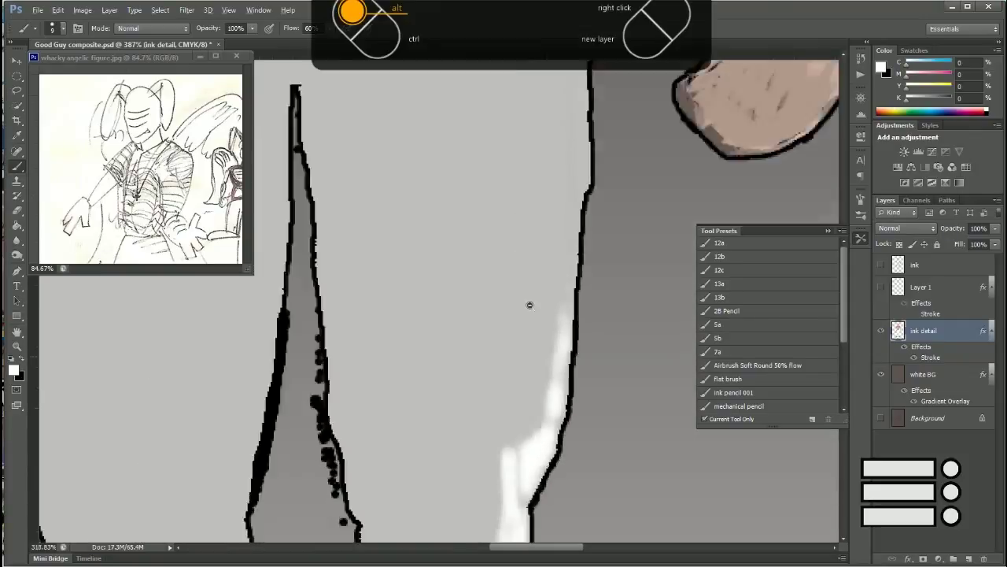
scroll(530, 304, "down", 3, "alt")
mouse_move(551, 323)
left_mouse_down()
mouse_move(519, 480)
mouse_move(502, 490)
mouse_move(551, 353)
mouse_move(562, 351)
mouse_move(576, 130)
mouse_move(554, 241)
left_mouse_up()
scroll(535, 236, "up", 2)
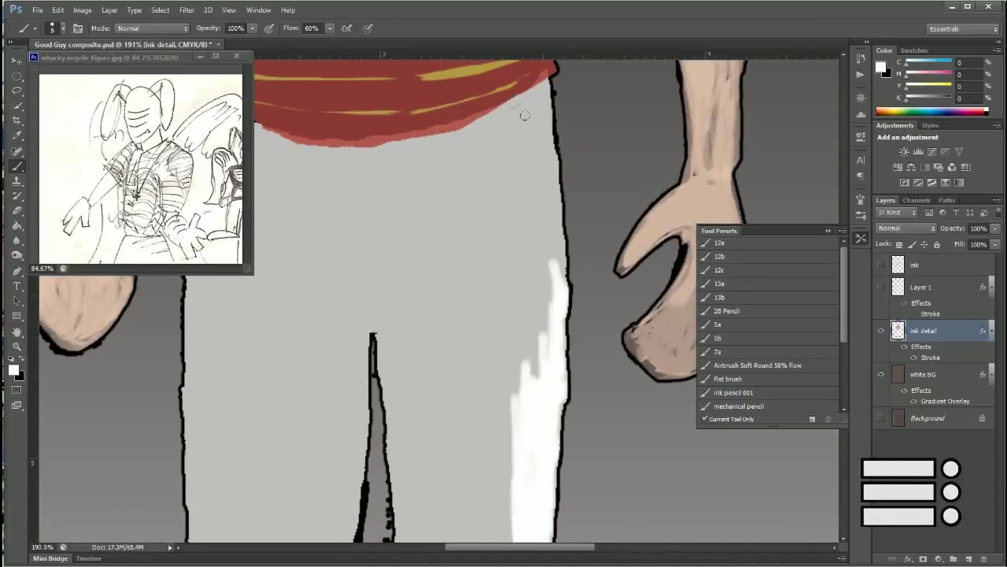
Step: Lasso-select the trousers along the waistband and down the first leg
key("l")
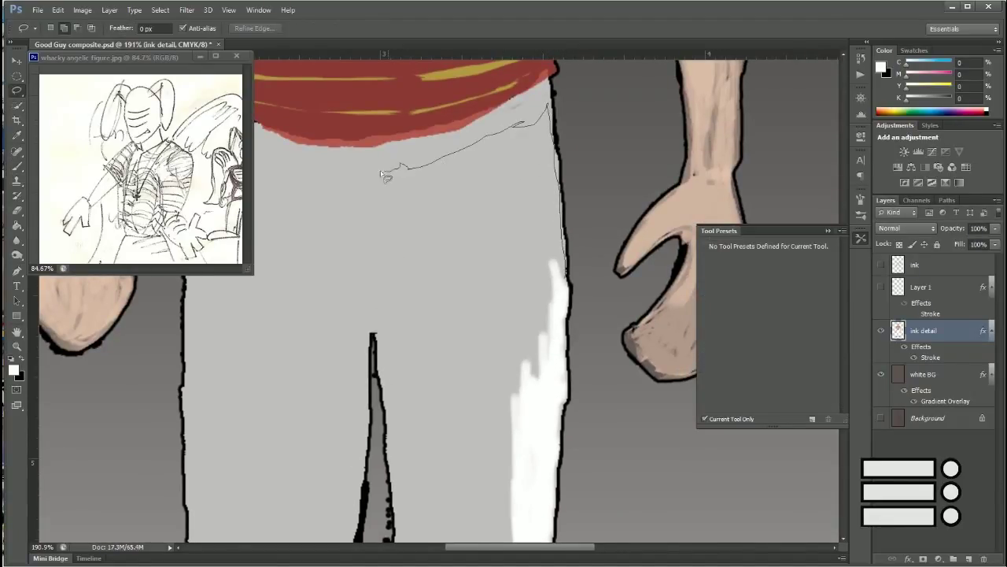
left_click_drag(380, 173, 308, 353)
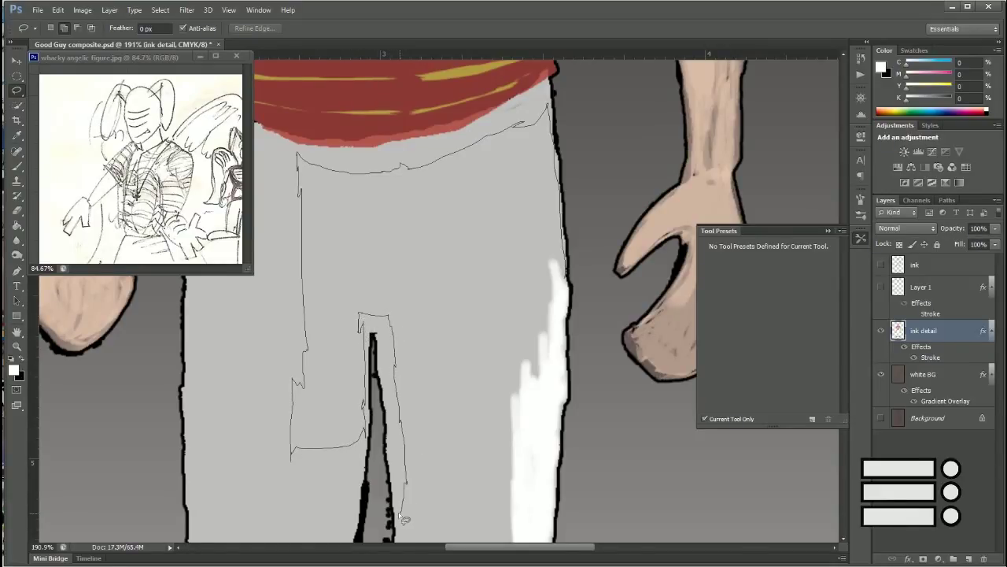
left_click_drag(485, 522, 551, 118)
scroll(472, 315, "down", 5)
scroll(472, 315, "right", 2)
left_click_drag(314, 145, 323, 252)
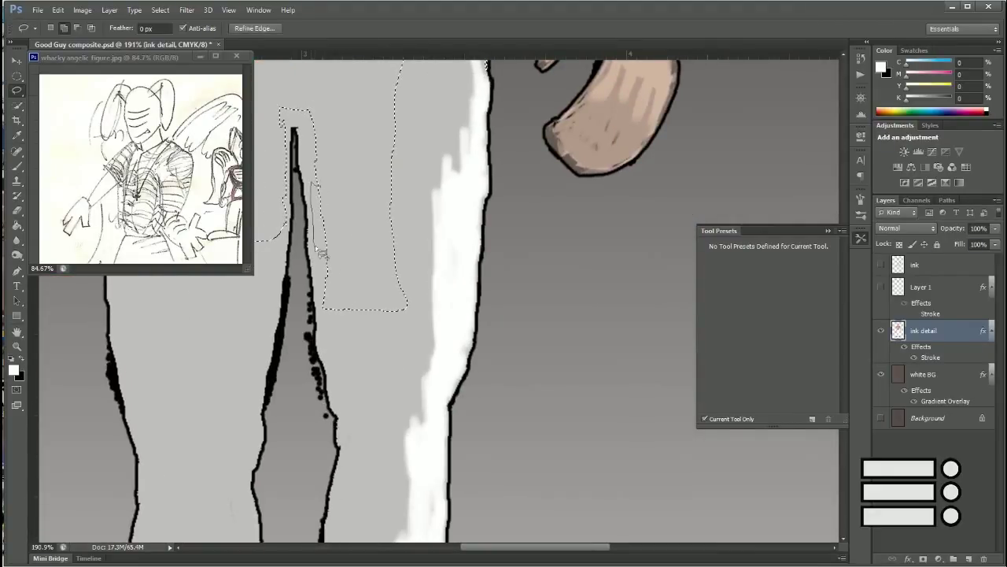
mouse_move(358, 427)
left_mouse_down()
mouse_move(382, 331)
mouse_move(455, 406)
mouse_move(512, 146)
mouse_move(476, 250)
mouse_move(434, 194)
mouse_move(535, 233)
mouse_move(479, 169)
mouse_move(470, 295)
left_mouse_up()
scroll(383, 331, "down", 3)
scroll(512, 146, "up", 5)
scroll(434, 194, "down", 5)
scroll(434, 194, "left", 2)
scroll(535, 232, "down", 5)
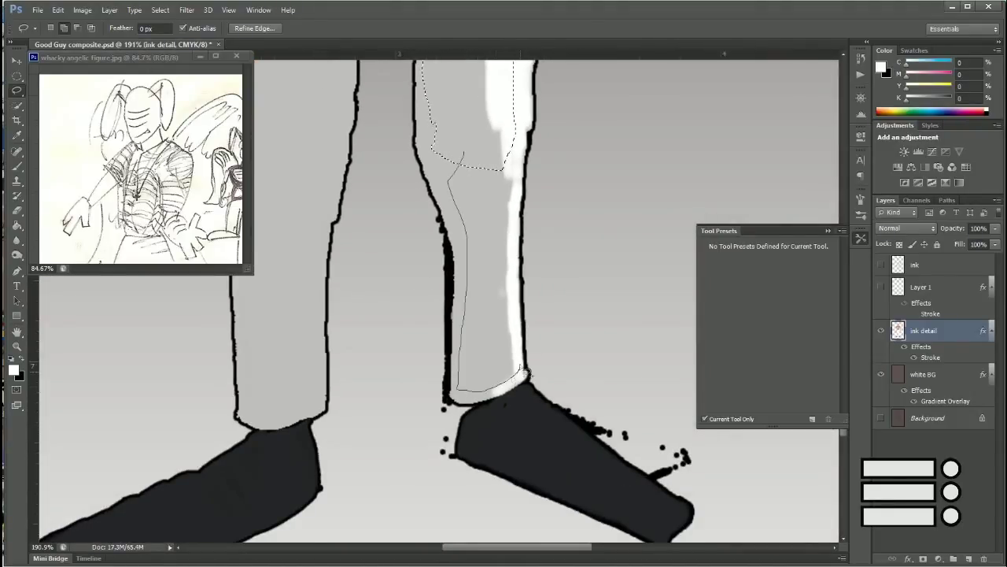
left_click_drag(528, 374, 521, 79)
scroll(555, 227, "up", 5)
scroll(554, 227, "left", 1)
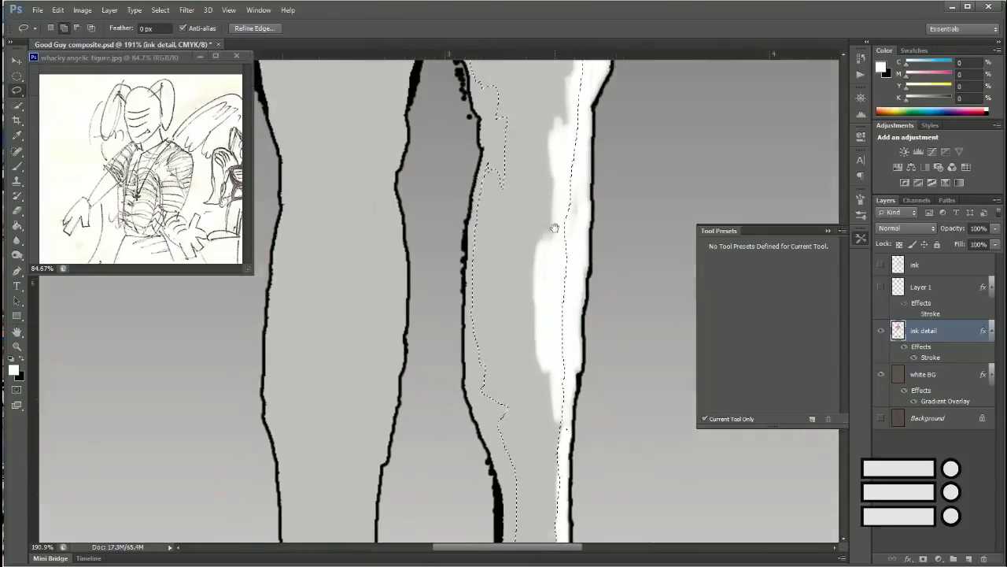
scroll(555, 227, "up", 5)
scroll(555, 227, "left", 2)
Step: Extend the trouser selection around the inner leg and the left hem
left_click_drag(555, 227, 406, 229)
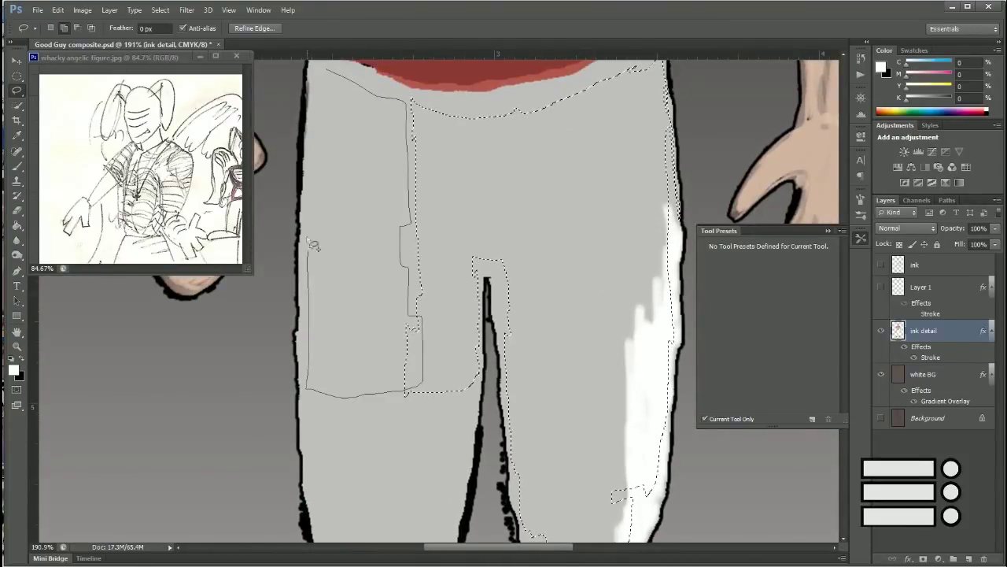
left_click_drag(429, 362, 311, 79)
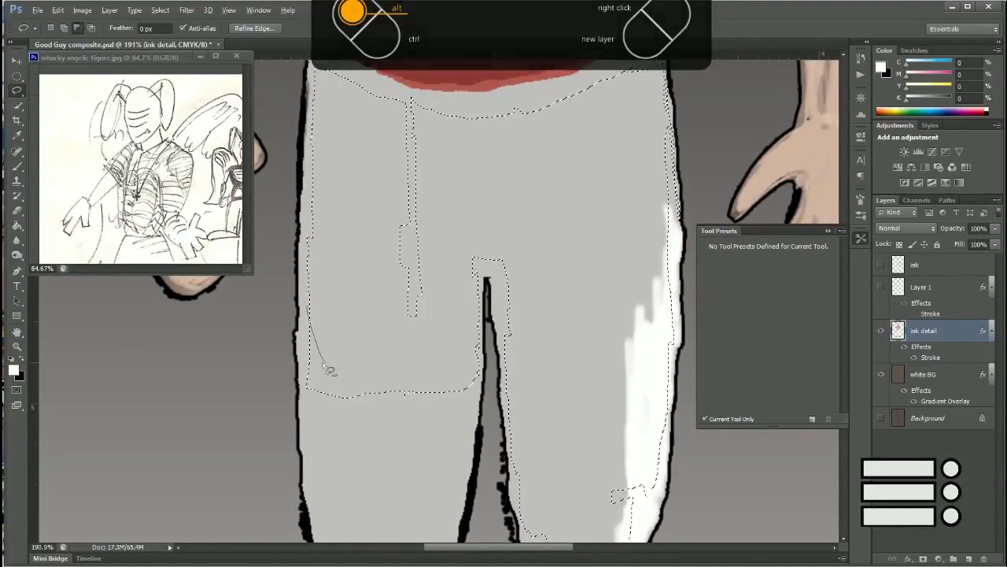
scroll(313, 352, "down", 5)
scroll(314, 352, "right", 1)
mouse_move(425, 201)
left_mouse_down()
mouse_move(329, 230)
mouse_move(323, 153)
mouse_move(340, 385)
left_mouse_up()
scroll(267, 331, "down", 5)
scroll(267, 330, "right", 1)
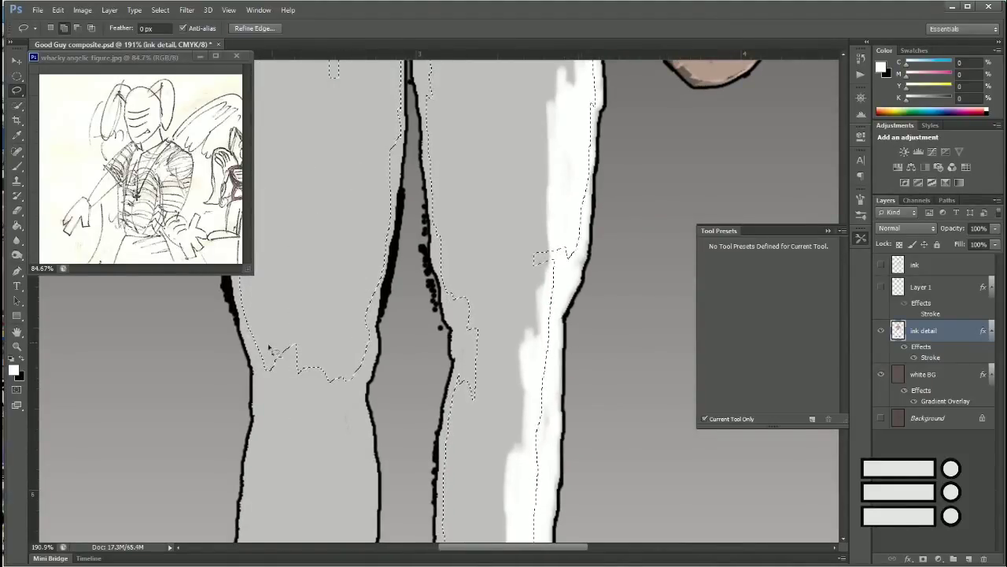
scroll(340, 385, "down", 5)
scroll(340, 386, "left", 1)
mouse_move(340, 385)
left_mouse_down()
mouse_move(364, 197)
mouse_move(461, 291)
left_mouse_up()
scroll(404, 221, "down", 5)
scroll(410, 204, "left", 1)
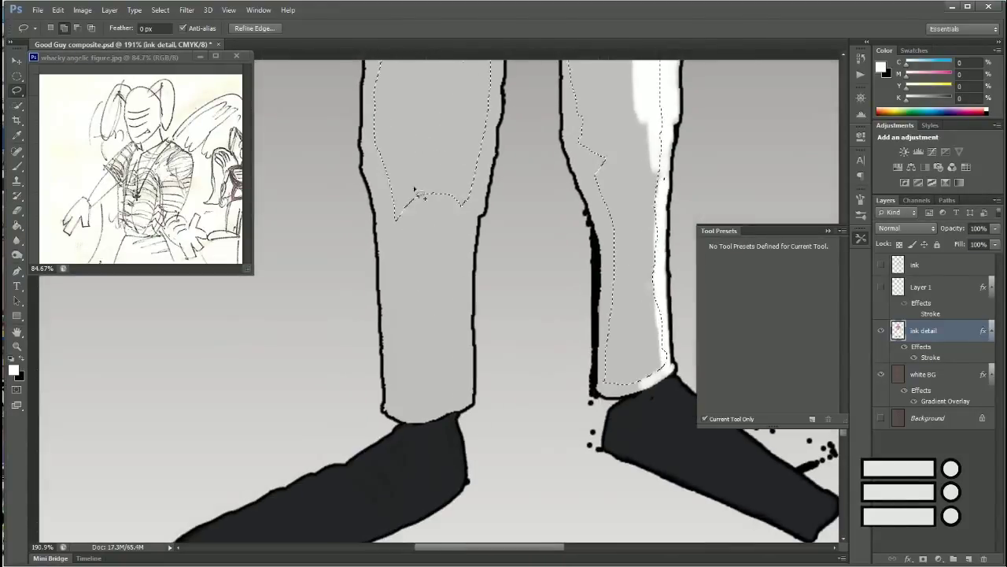
left_click_drag(391, 231, 394, 225)
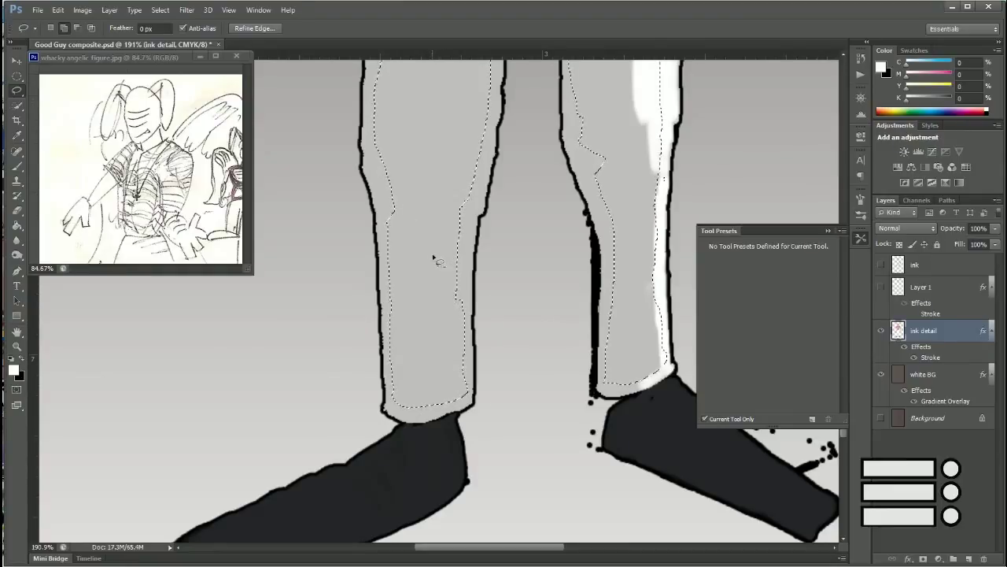
Step: Paint the selected trouser legs white, including the grey stripe near the crotch
key("ctrl+0")
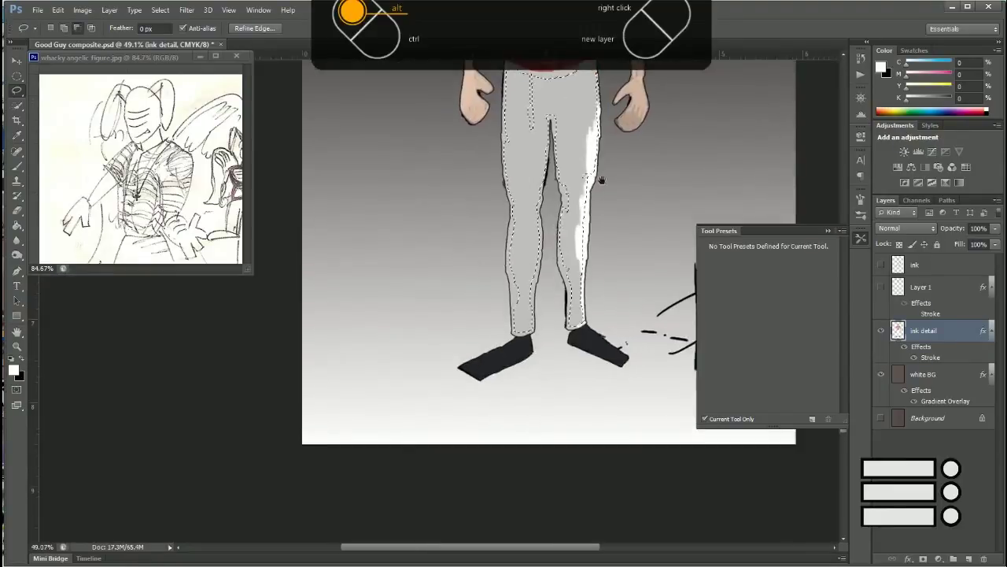
key("b")
mouse_move(461, 224)
left_mouse_down()
mouse_move(508, 292)
mouse_move(540, 472)
left_mouse_up()
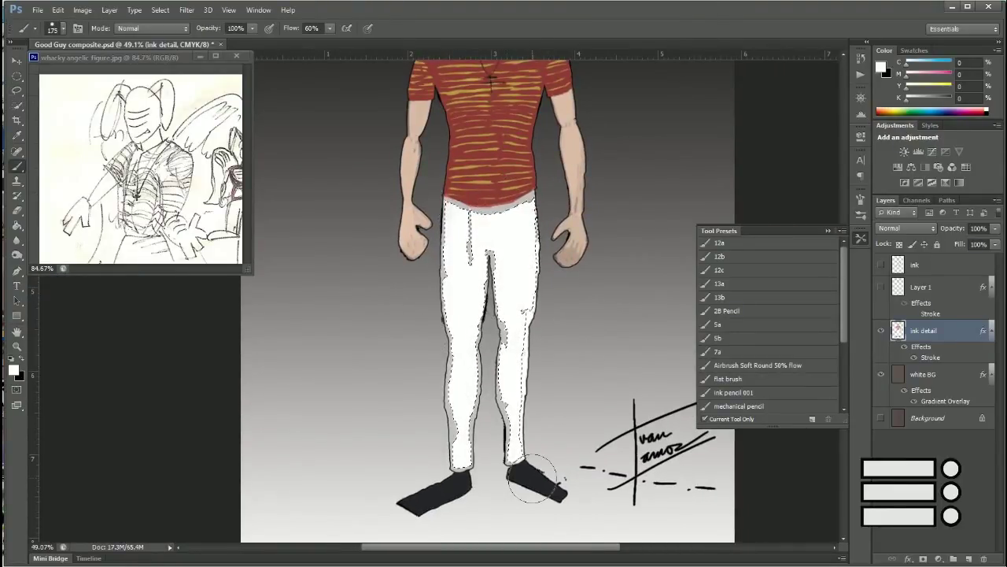
scroll(492, 260, "up", 5)
left_click_drag(409, 228, 413, 103)
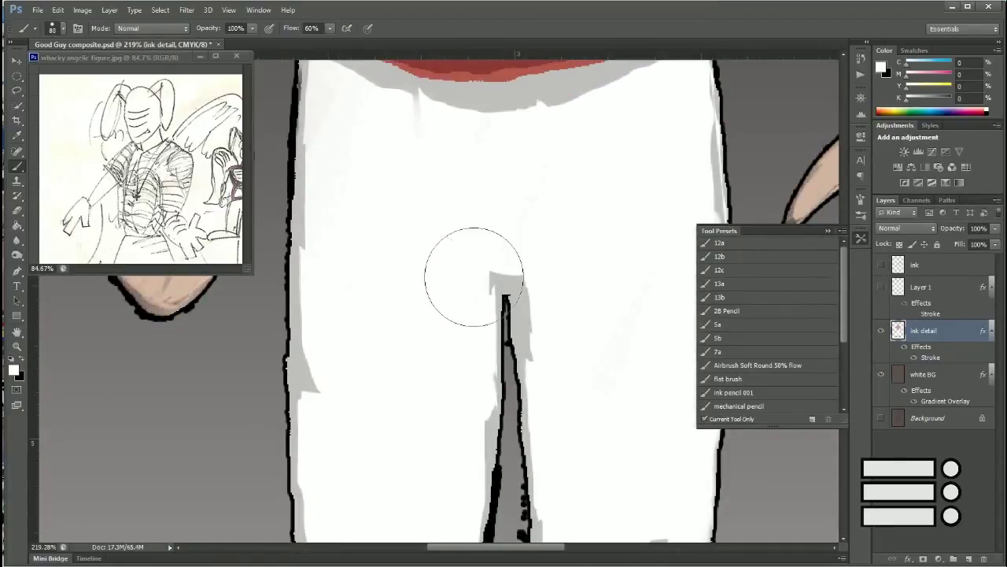
scroll(475, 277, "down", 5)
scroll(504, 354, "up", 3)
scroll(472, 315, "up", 3)
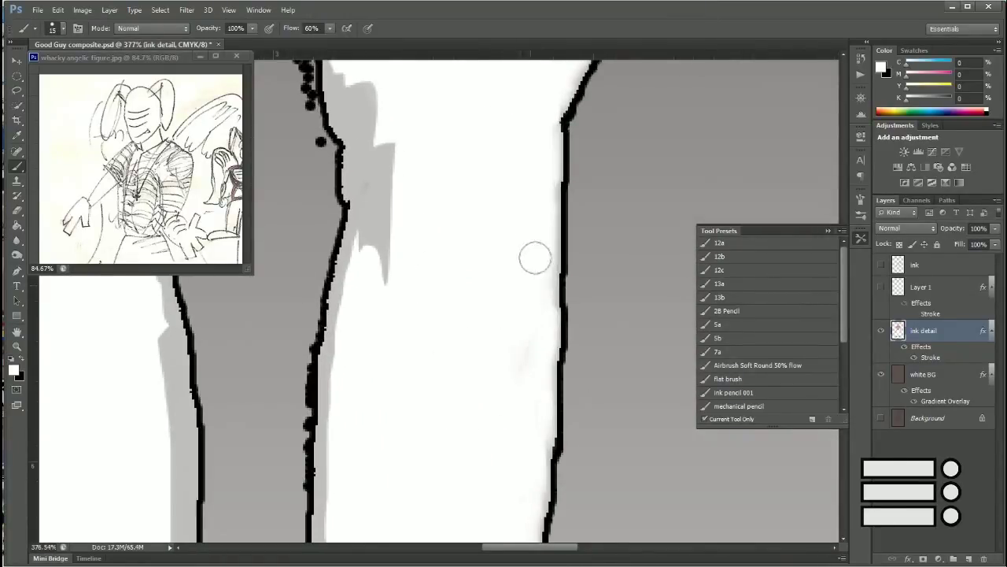
scroll(519, 259, "down", 5)
scroll(515, 364, "down", 4)
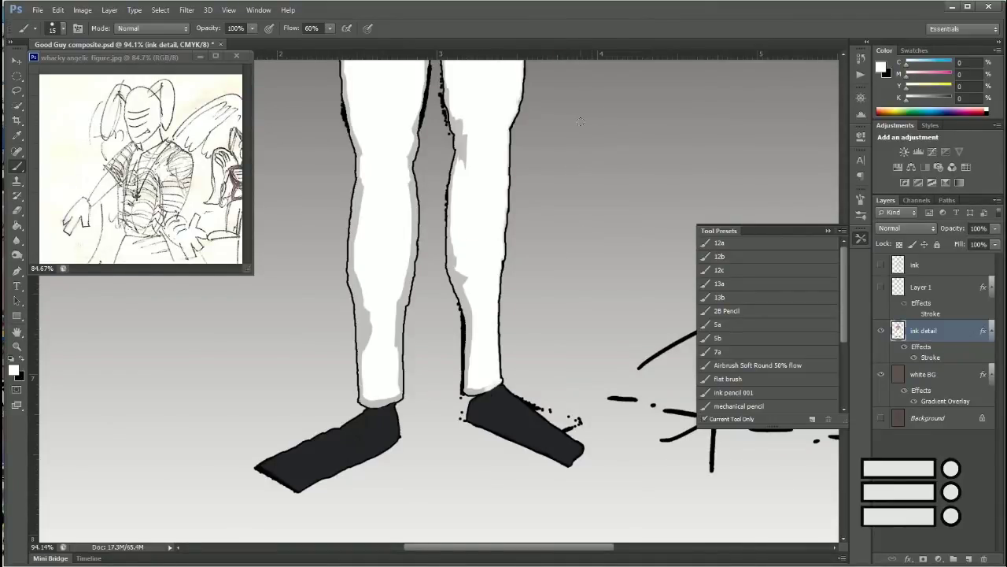
scroll(555, 250, "down", 2)
scroll(580, 304, "up", 3)
Step: Outline a grey area below the shirt hem, drop it, and check the browser reference
key("l")
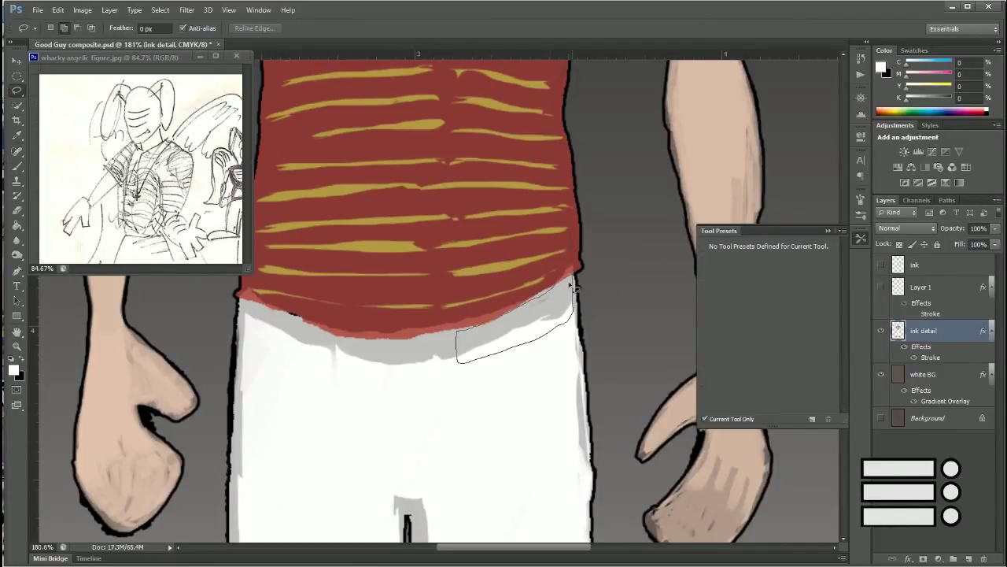
left_click_drag(575, 288, 571, 283)
left_click(484, 307)
key("b")
key("alt+Tab")
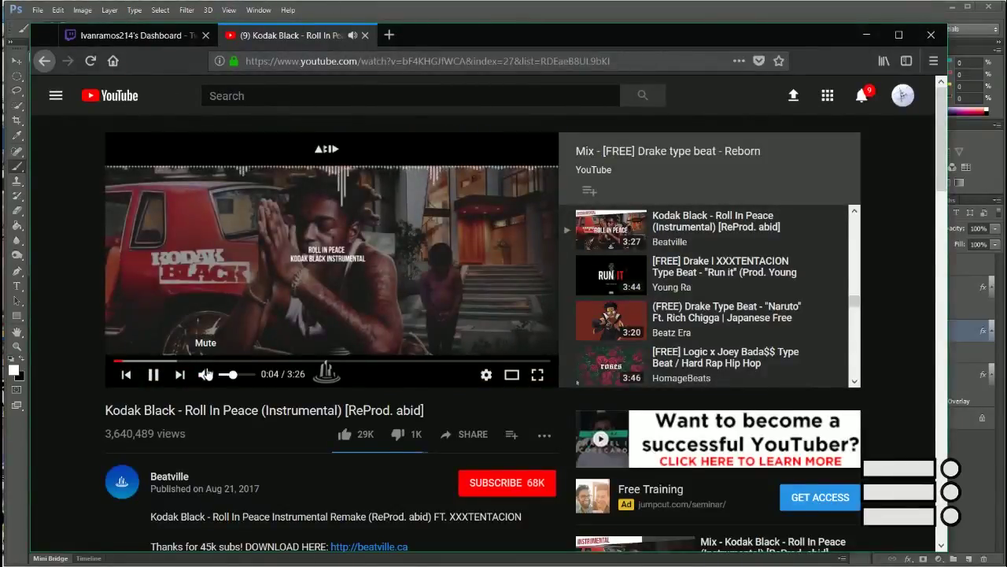
key("alt+Tab")
key("l")
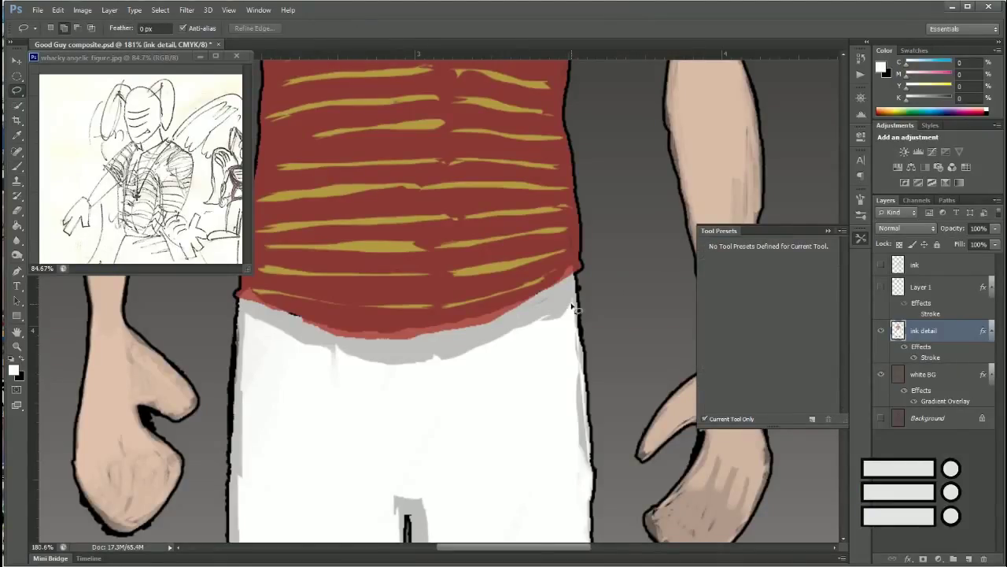
scroll(573, 308, "up", 5)
Step: Sample the shirt red and paint over the light hem band and pink streak
key("b")
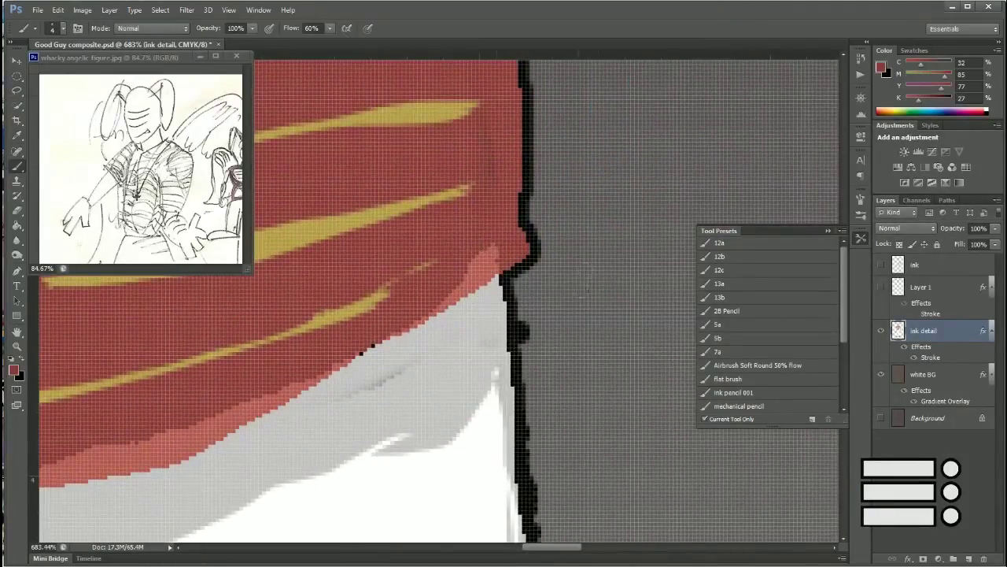
left_click_drag(492, 250, 448, 286)
left_click_drag(367, 313, 595, 150)
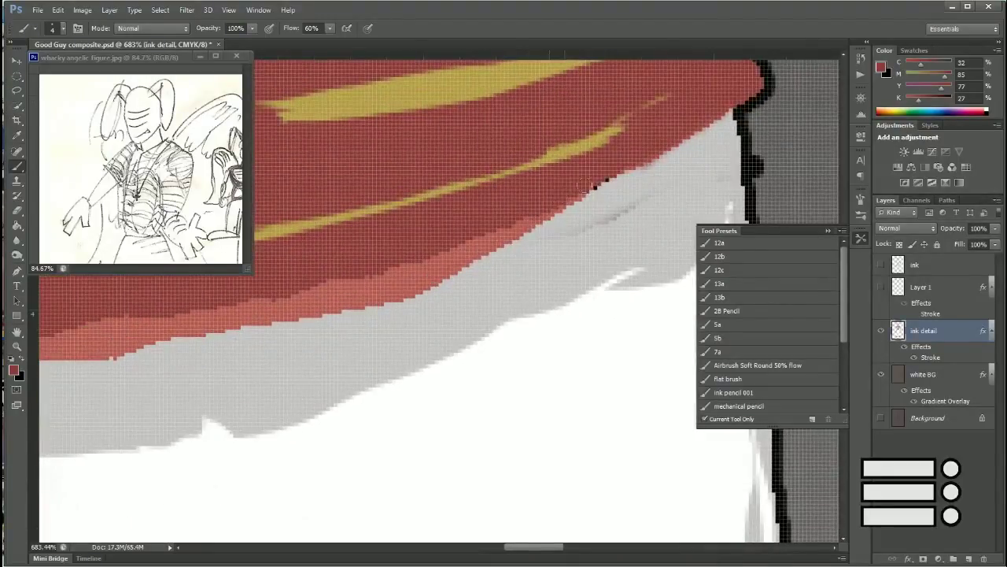
left_click_drag(535, 221, 394, 303)
mouse_move(315, 307)
left_mouse_down()
mouse_move(562, 217)
mouse_move(423, 257)
left_mouse_up()
mouse_move(520, 224)
left_mouse_down()
mouse_move(427, 257)
mouse_move(346, 263)
left_mouse_up()
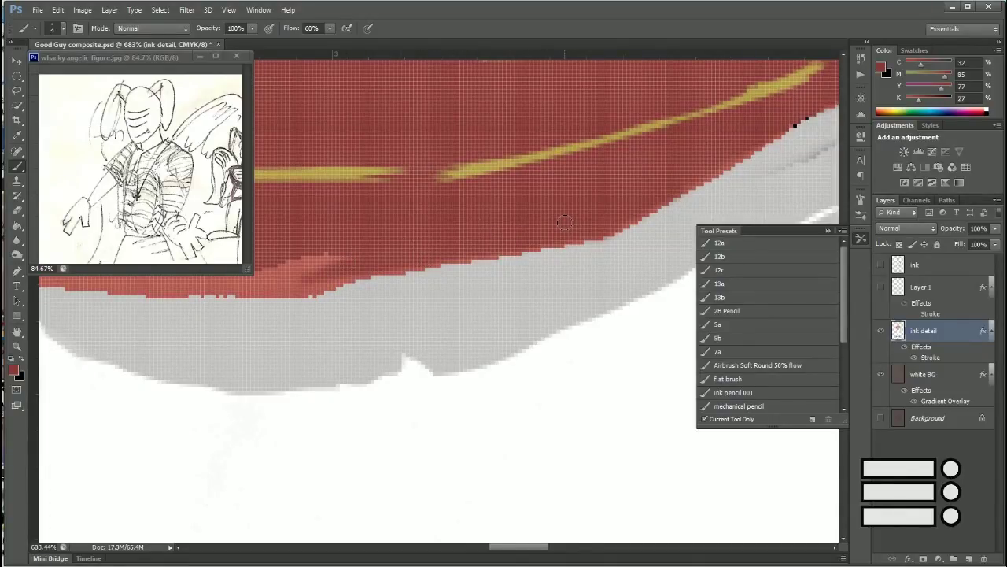
Step: Continue painting red along the hem's red/grey edge out to its left end
left_click_drag(516, 258, 657, 227)
left_click_drag(482, 236, 398, 240)
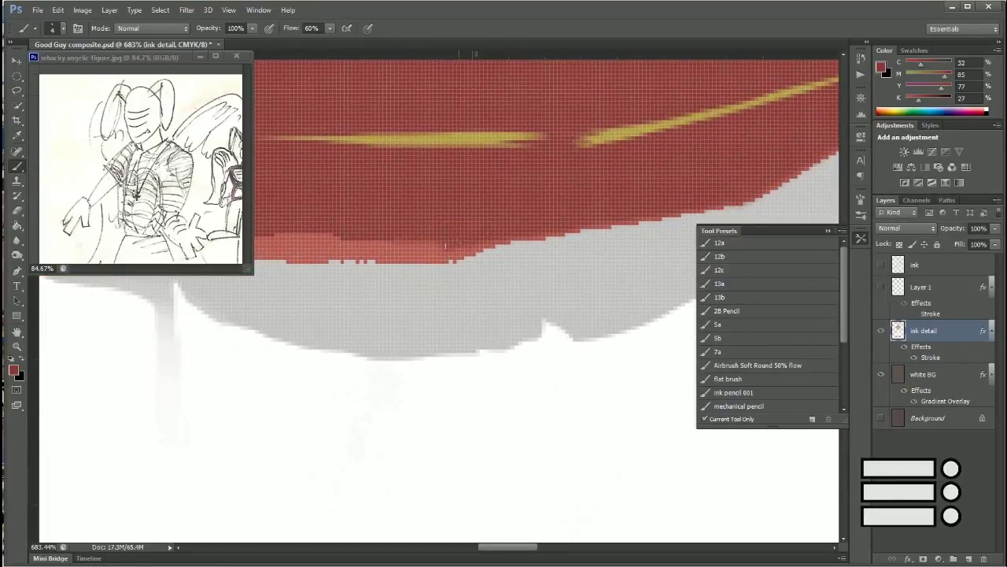
mouse_move(502, 250)
left_mouse_down()
mouse_move(455, 243)
mouse_move(463, 248)
mouse_move(335, 253)
left_mouse_up()
left_click_drag(431, 175, 567, 177)
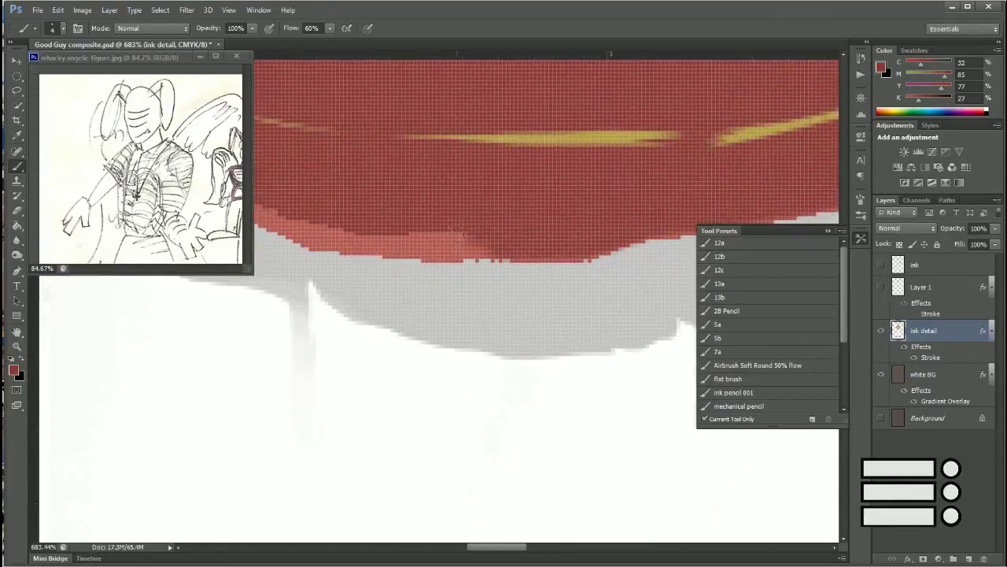
left_click_drag(488, 250, 370, 240)
mouse_move(468, 235)
left_mouse_down()
mouse_move(411, 235)
mouse_move(547, 214)
left_mouse_up()
left_click_drag(504, 256, 316, 190)
left_click_drag(413, 162, 681, 225)
mouse_move(376, 142)
left_mouse_down()
mouse_move(429, 192)
mouse_move(350, 149)
left_mouse_up()
left_click_drag(425, 197, 508, 230)
scroll(547, 306, "down", 10)
Step: Lasso-select the grey shading down the trousers' left edge
scroll(546, 306, "down", 3)
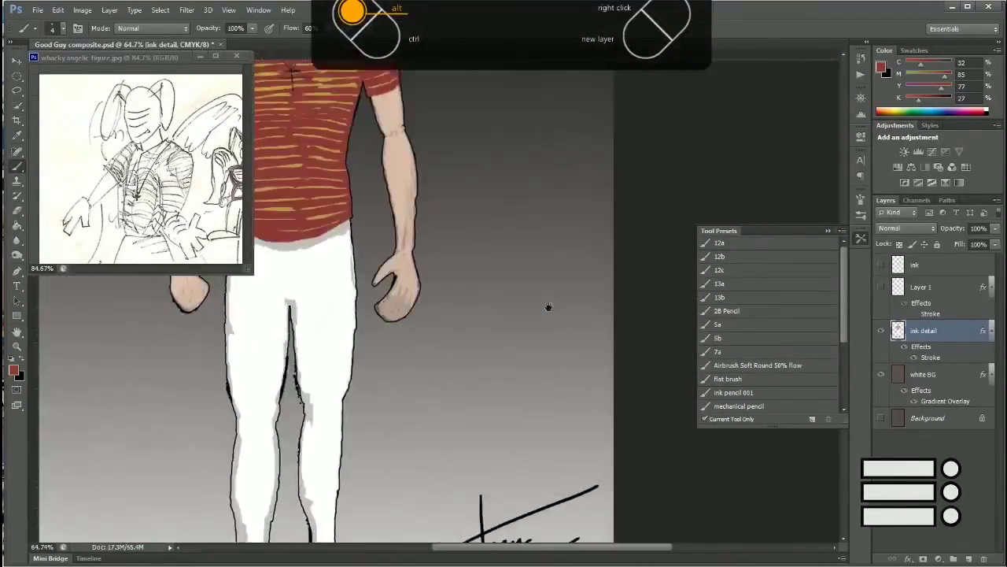
scroll(506, 285, "up", 5)
key("l")
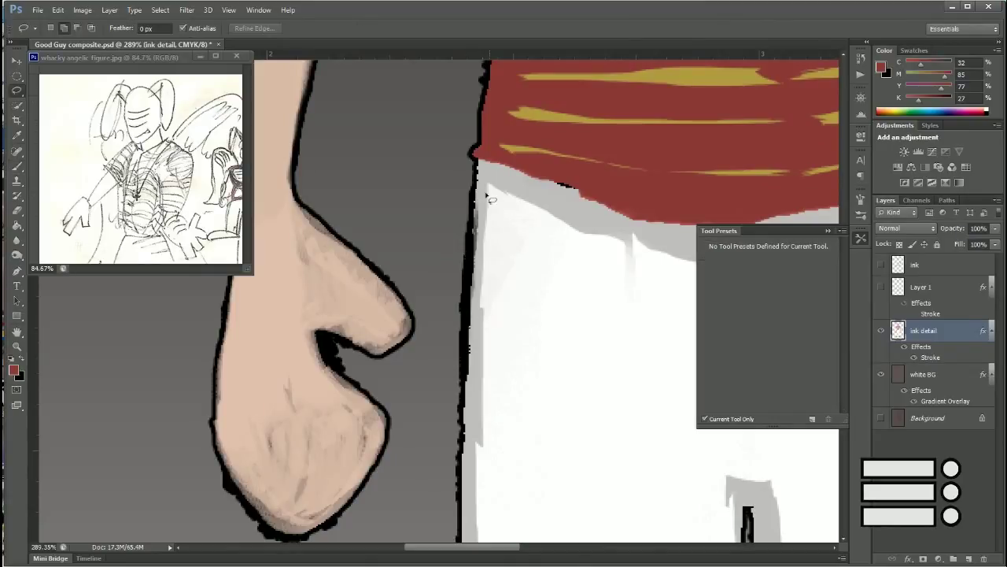
left_click_drag(478, 236, 476, 544)
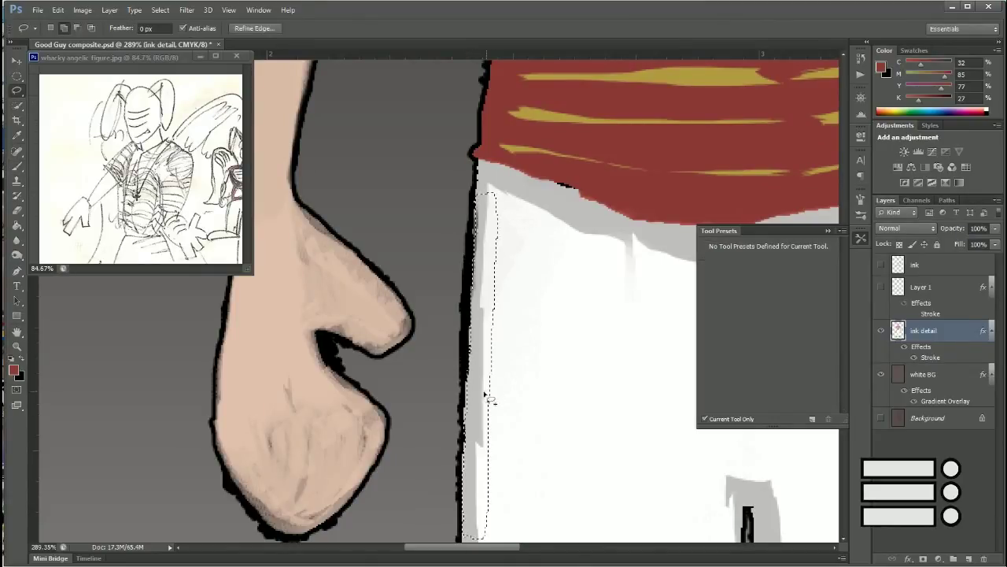
scroll(469, 197, "down", 5)
left_click_drag(469, 197, 479, 307)
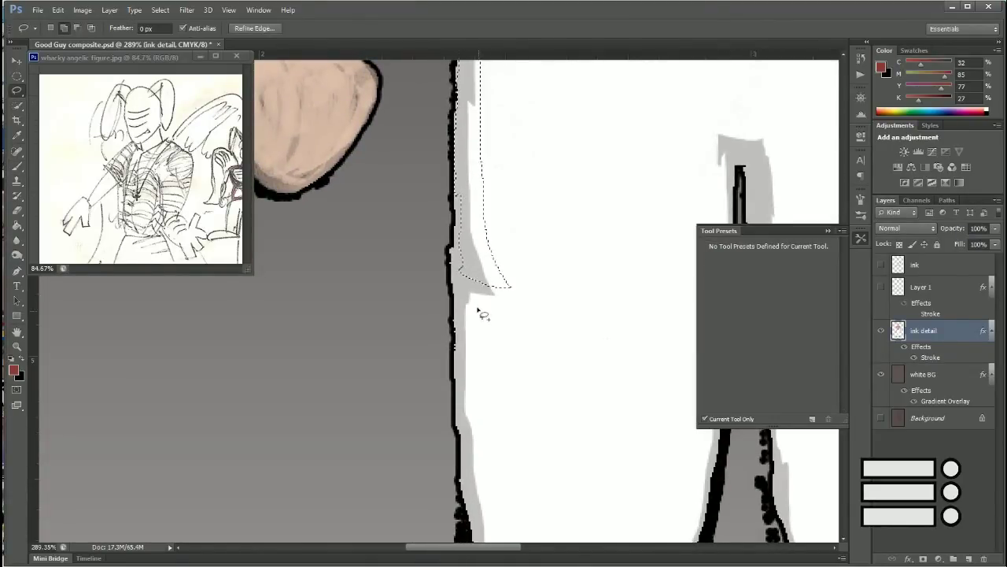
scroll(541, 269, "down", 5)
scroll(540, 269, "up", 4)
mouse_move(447, 134)
left_mouse_down()
mouse_move(464, 330)
mouse_move(492, 433)
mouse_move(499, 149)
left_mouse_up()
scroll(585, 255, "up", 1)
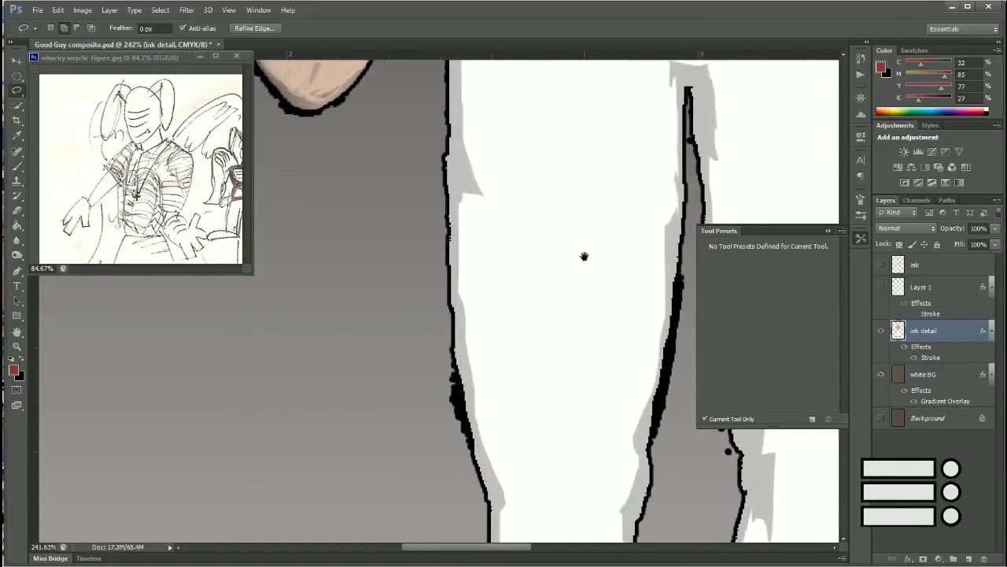
Step: Switch to a white brush and show the rulers
key("b")
key("d")
key("x")
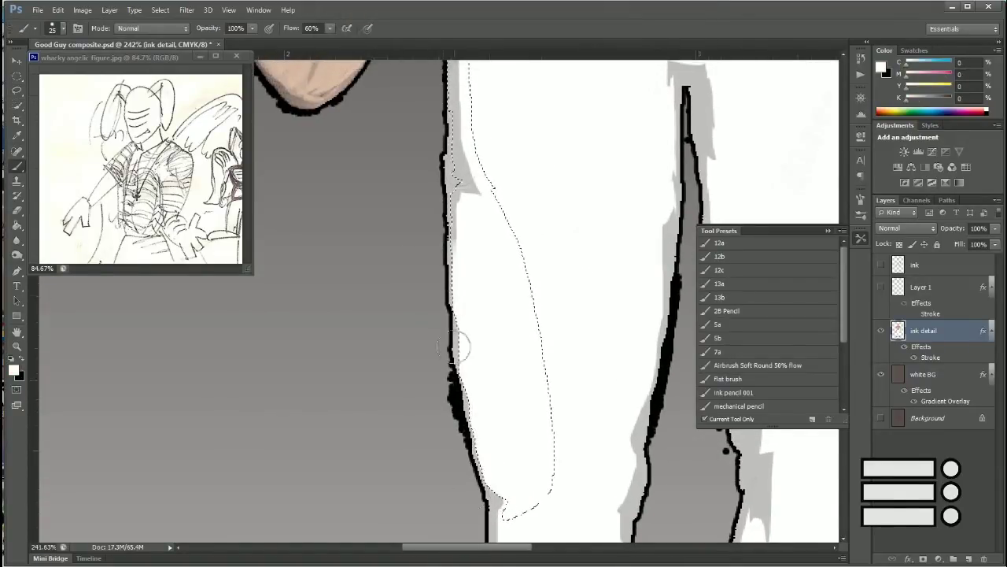
scroll(394, 242, "down", 3)
scroll(472, 252, "down", 2)
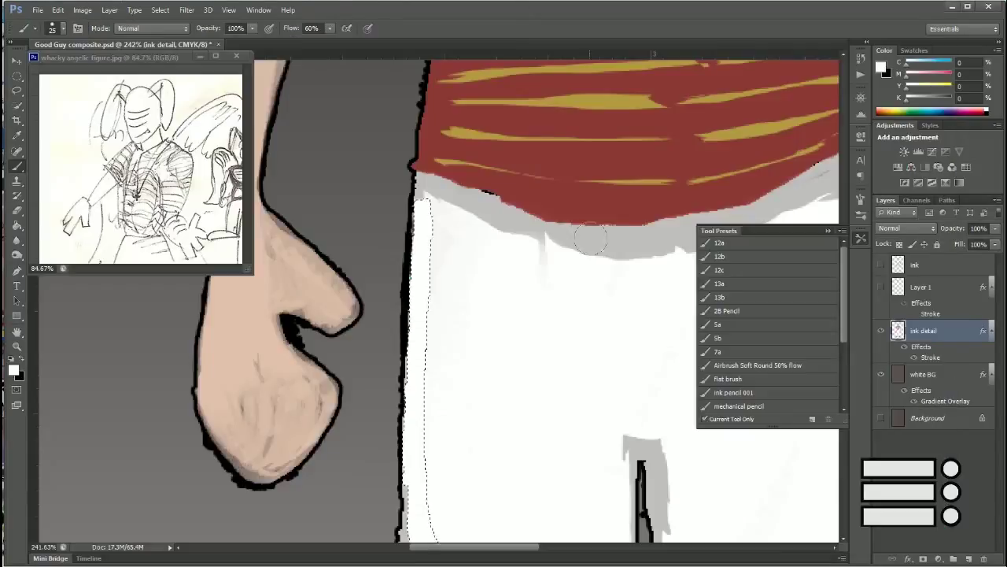
scroll(600, 260, "down", 3)
key("ctrl+r")
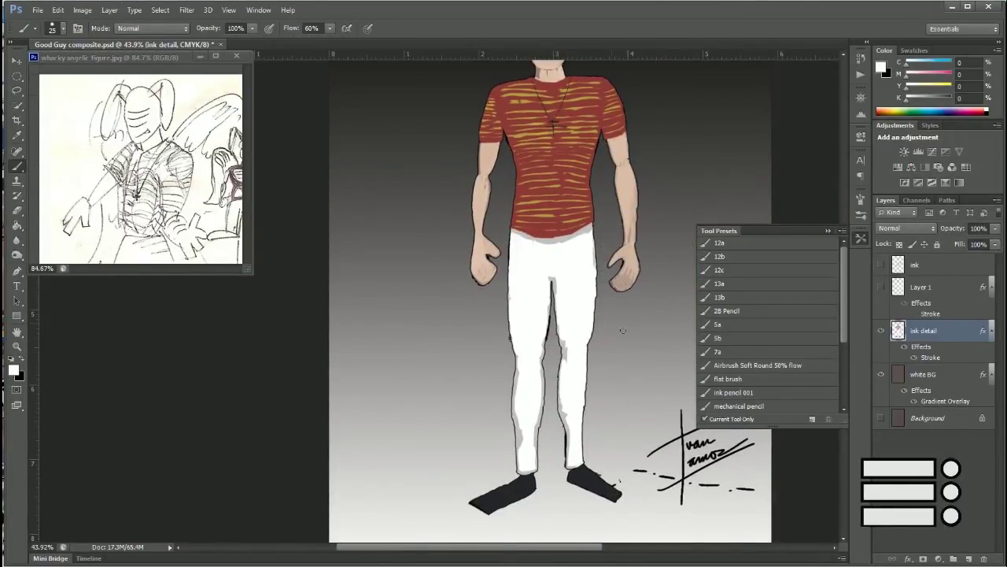
scroll(623, 330, "down", 1)
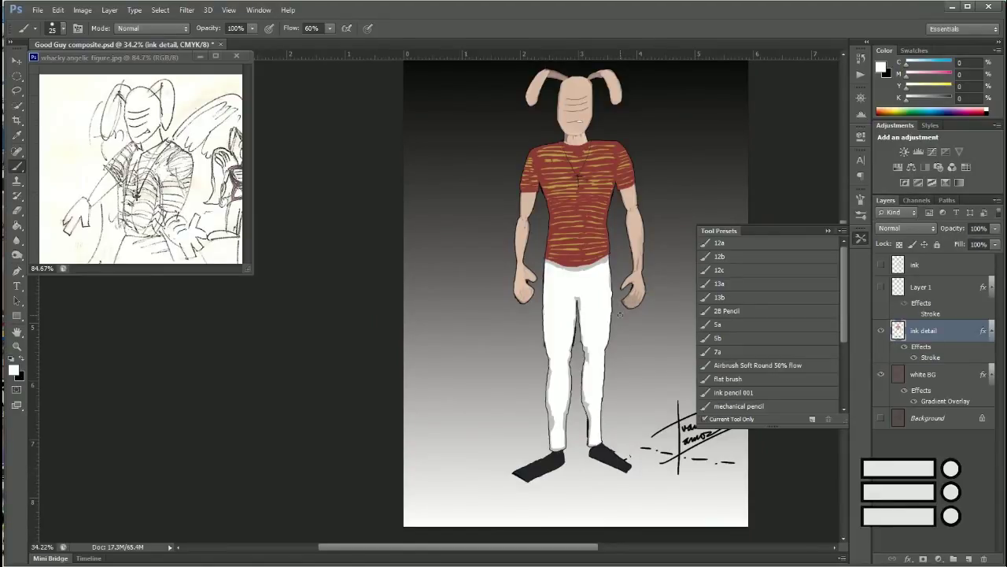
scroll(558, 423, "up", 5)
Step: Select the grey strip along the left leg and paint it white
key("l")
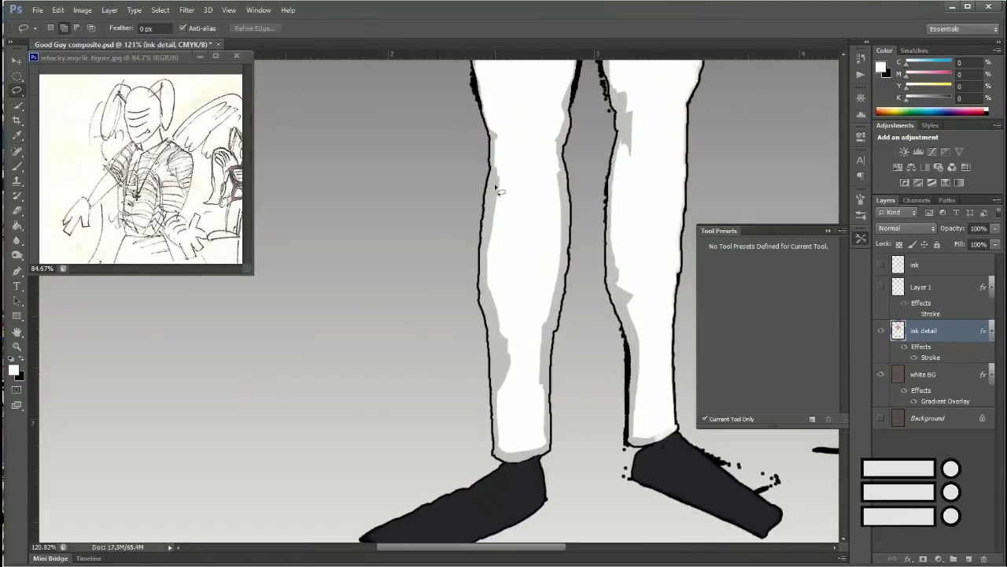
mouse_move(495, 187)
left_mouse_down()
mouse_move(497, 297)
mouse_move(516, 340)
mouse_move(497, 455)
mouse_move(544, 382)
left_mouse_up()
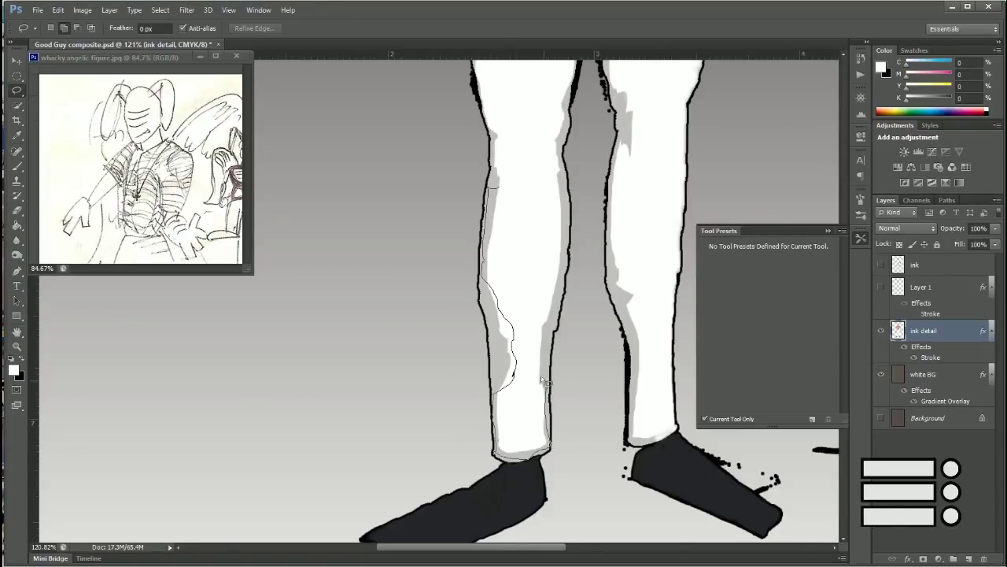
key("b")
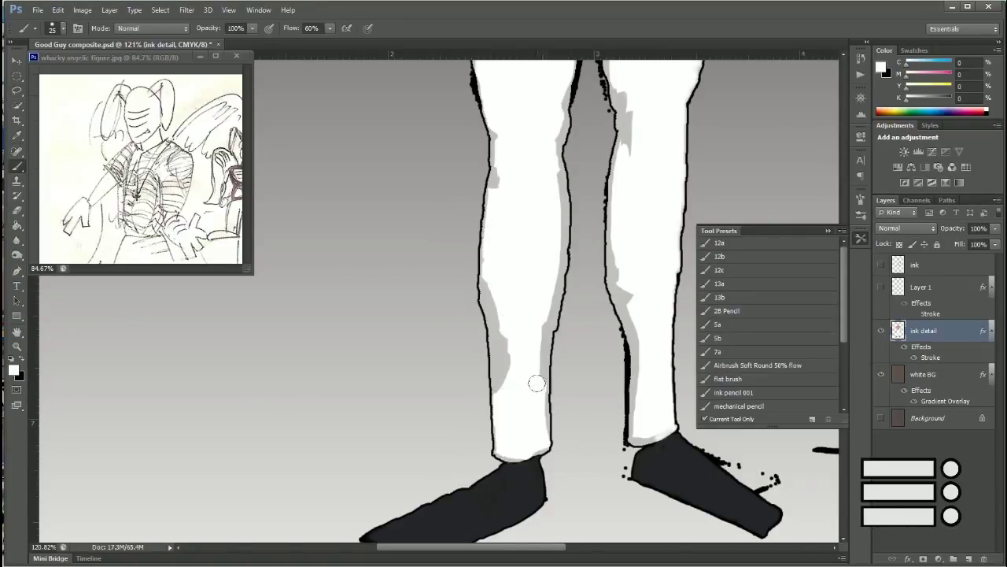
scroll(512, 355, "up", 5)
key("l")
mouse_move(465, 103)
left_mouse_down()
mouse_move(500, 409)
mouse_move(473, 122)
left_mouse_up()
key("b")
left_click_drag(555, 189, 520, 370)
scroll(519, 370, "down", 5)
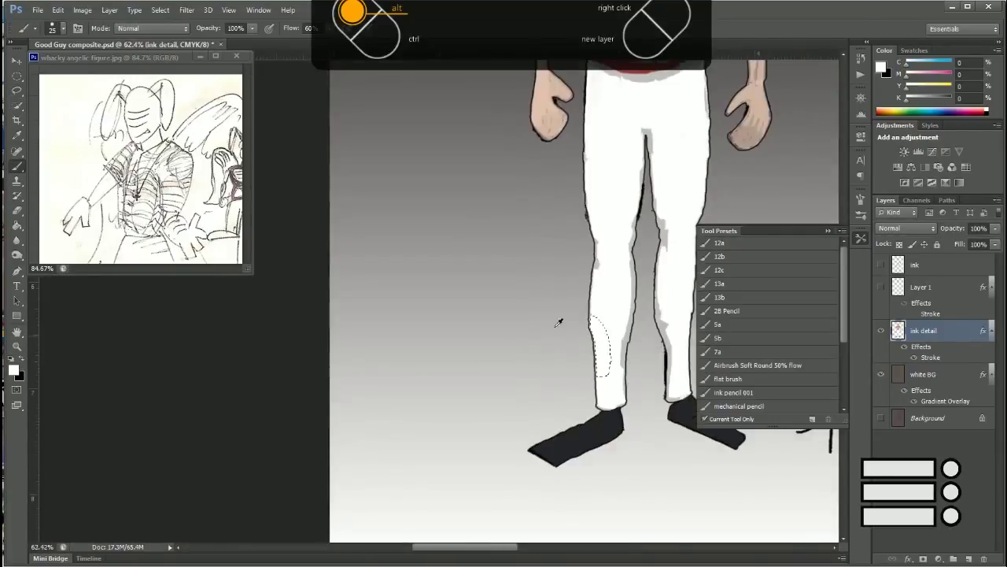
scroll(447, 258, "up", 4)
Step: Select and whiten another grey patch on the leg, then deselect
key("l")
mouse_move(476, 142)
left_mouse_down()
mouse_move(456, 406)
mouse_move(480, 283)
mouse_move(478, 148)
mouse_move(449, 496)
left_mouse_up()
key("b")
key("ctrl+d")
scroll(496, 332, "down", 5)
scroll(495, 332, "down", 2)
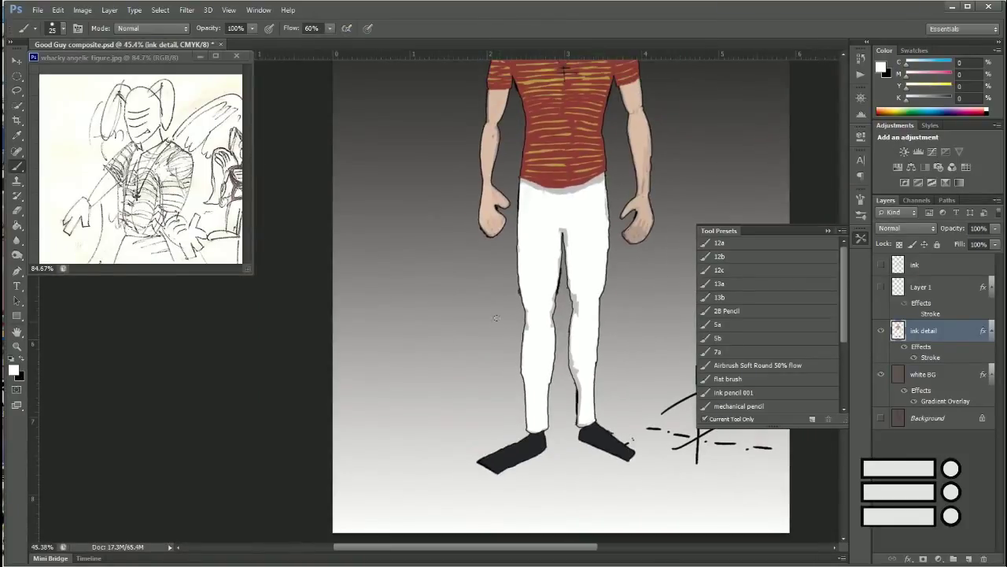
scroll(471, 290, "down", 2)
scroll(551, 236, "up", 4)
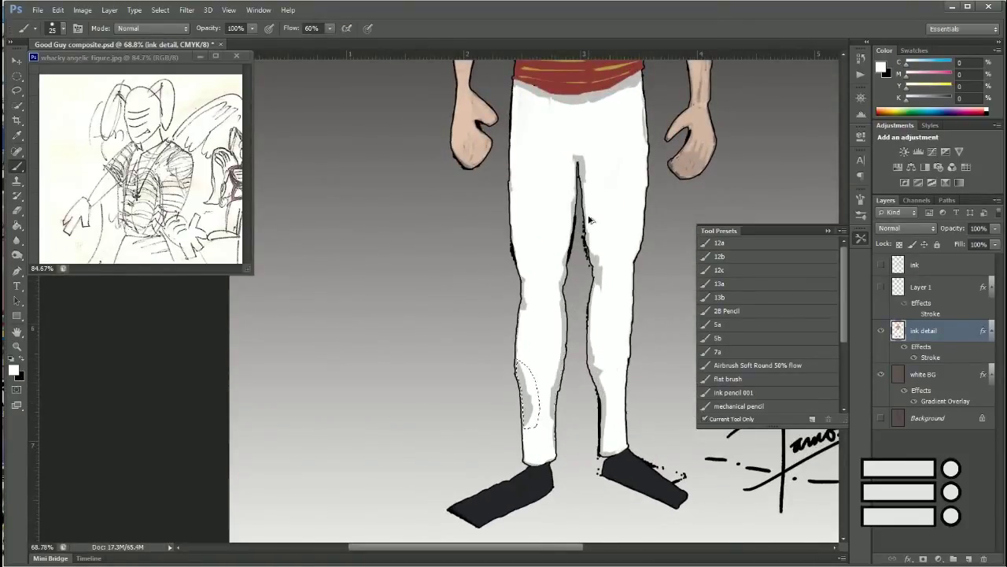
scroll(582, 236, "down", 3)
scroll(563, 265, "down", 2)
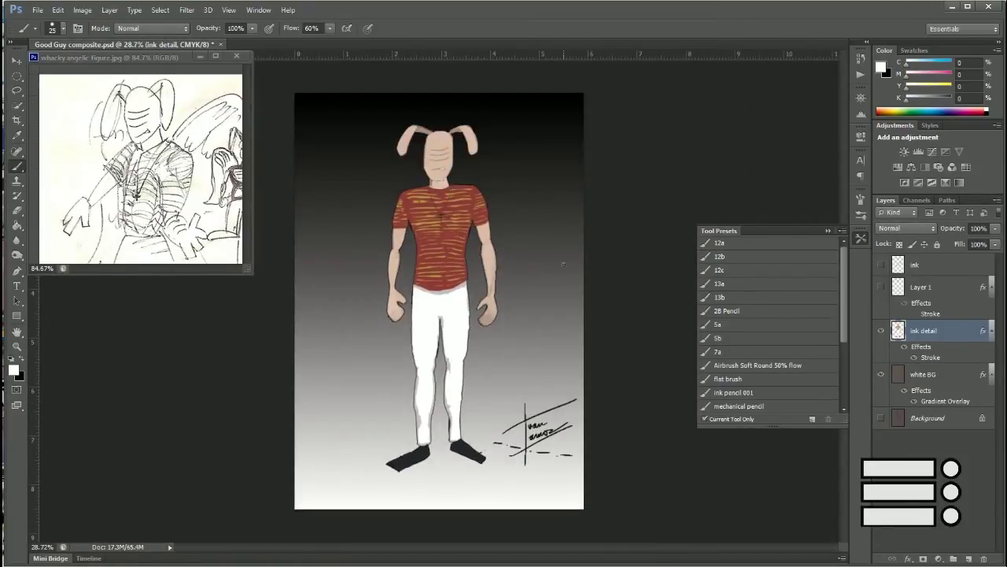
scroll(398, 397, "up", 5)
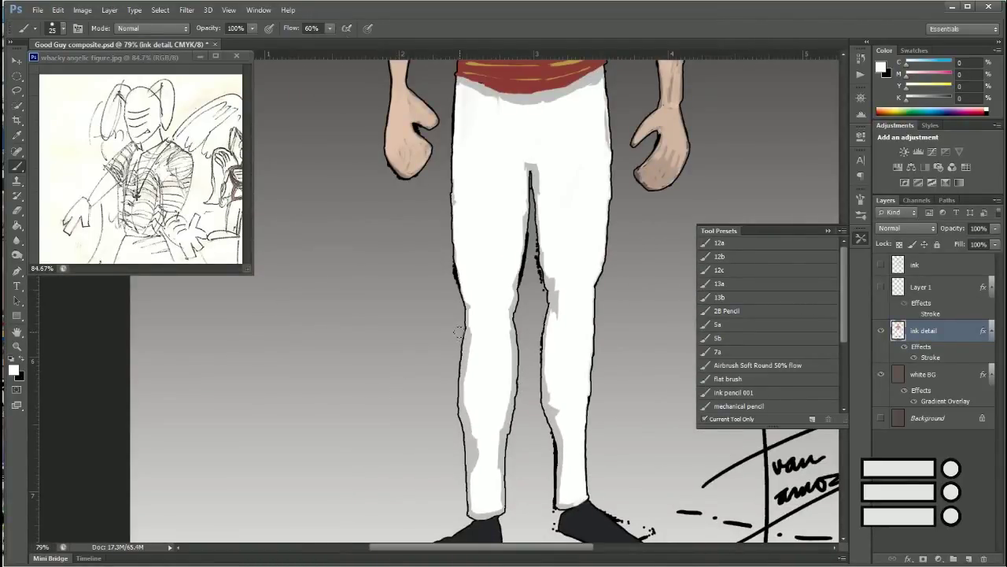
Step: Erase to touch up the left leg's outer edge
key("e")
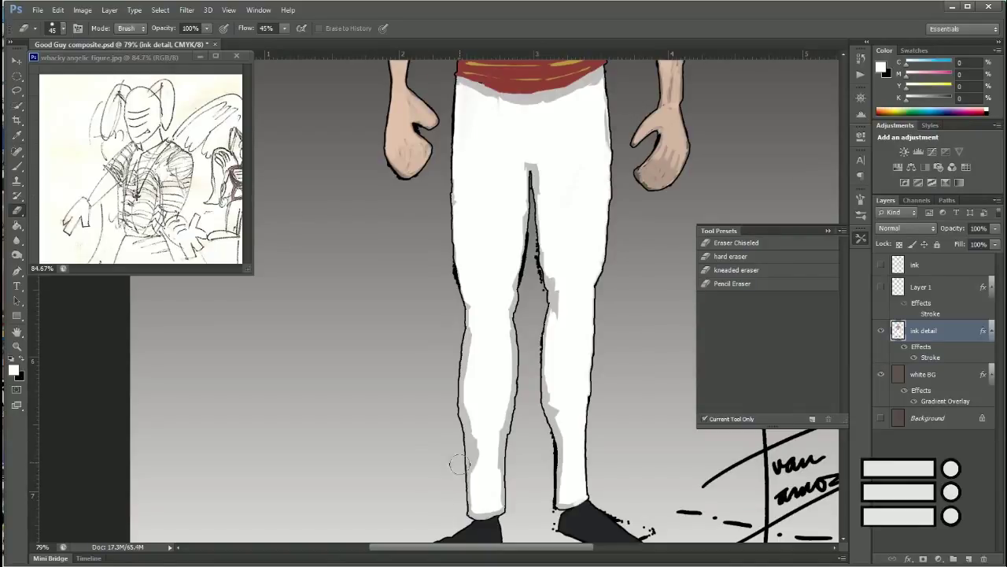
scroll(459, 473, "up", 5)
left_click_drag(425, 118, 413, 369)
scroll(411, 360, "down", 5)
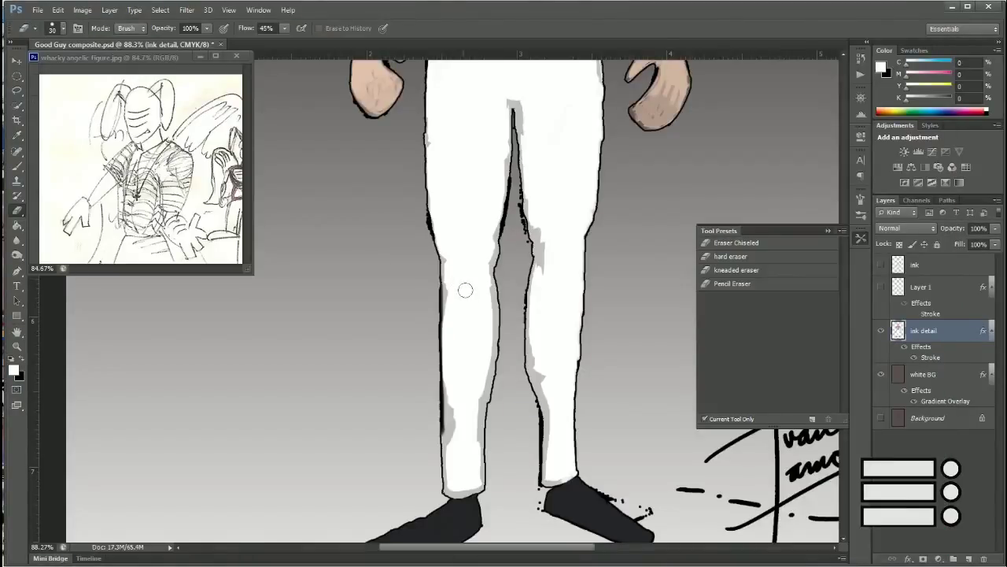
Step: Select the left leg's edge down to the foot for white painting
key("l")
key("e")
key("l")
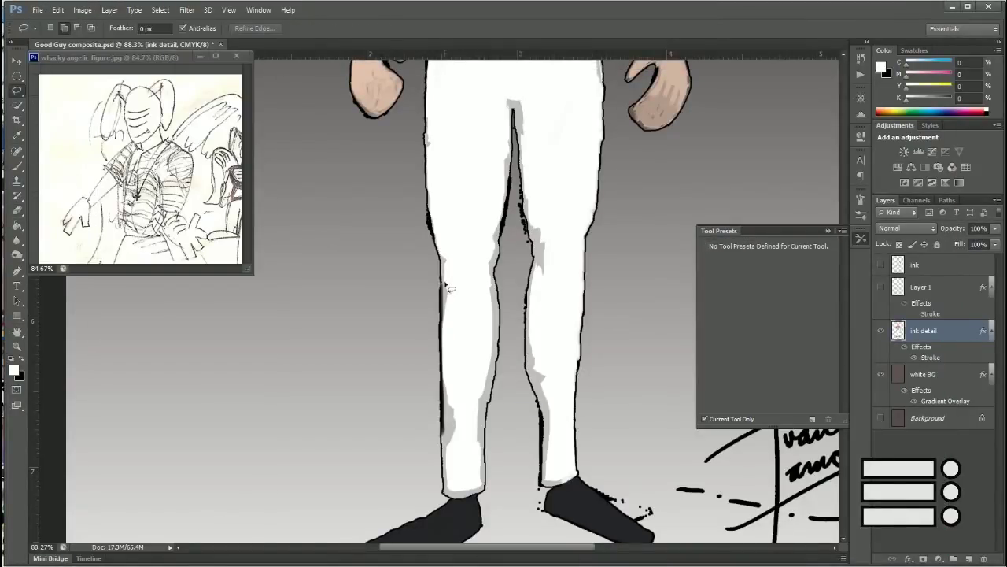
mouse_move(446, 283)
left_mouse_down()
mouse_move(464, 406)
mouse_move(445, 287)
mouse_move(462, 480)
left_mouse_up()
key("b")
scroll(477, 189, "down", 3)
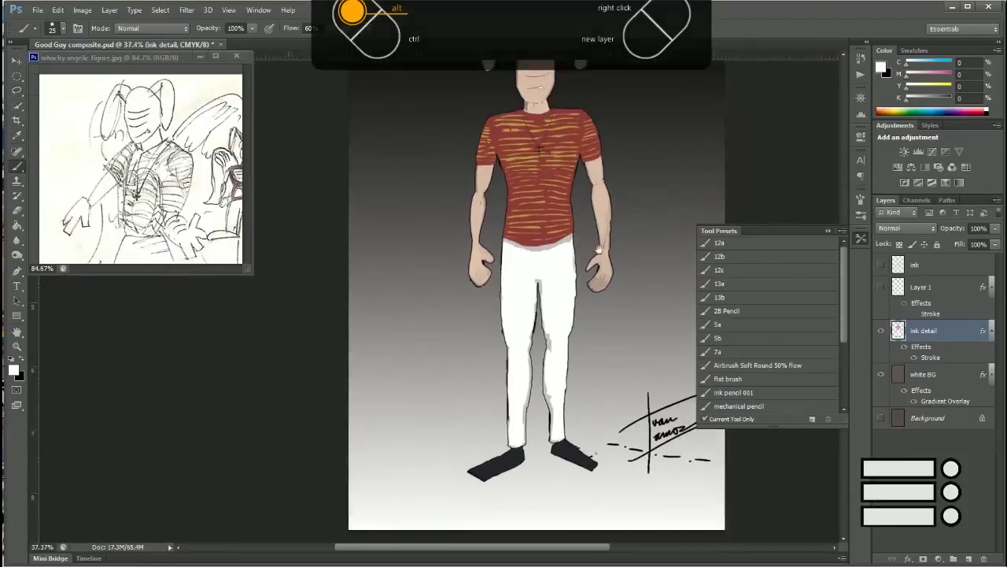
scroll(598, 250, "up", 1)
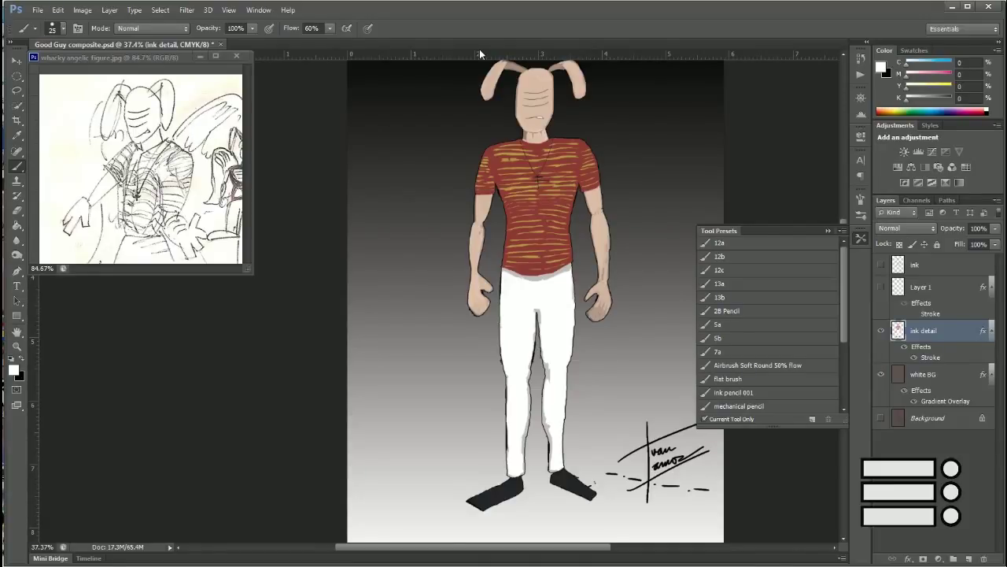
Step: Lasso-select along the necklace chain and paint it with a black brush
scroll(506, 212, "up", 5)
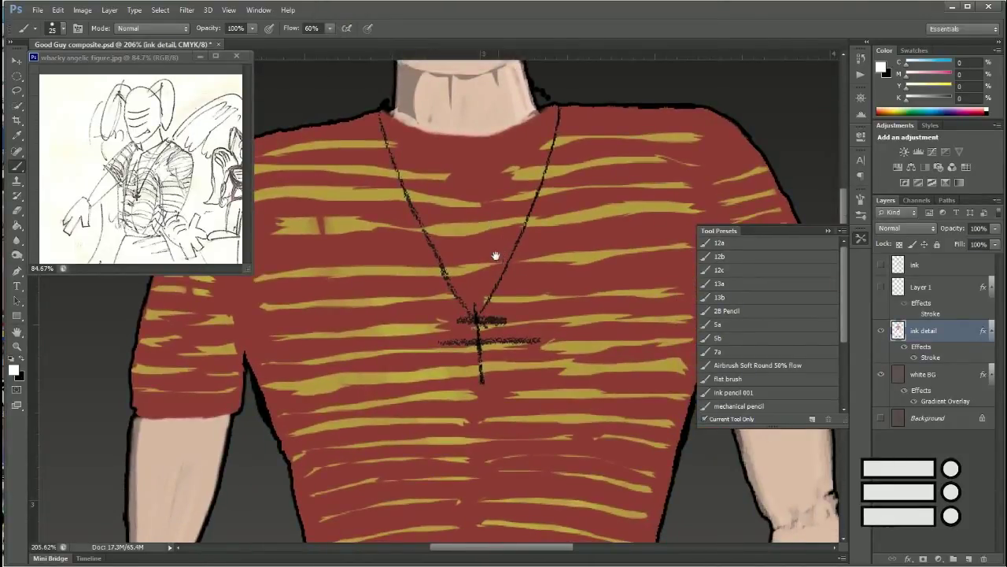
key("l")
left_click_drag(556, 128, 559, 133)
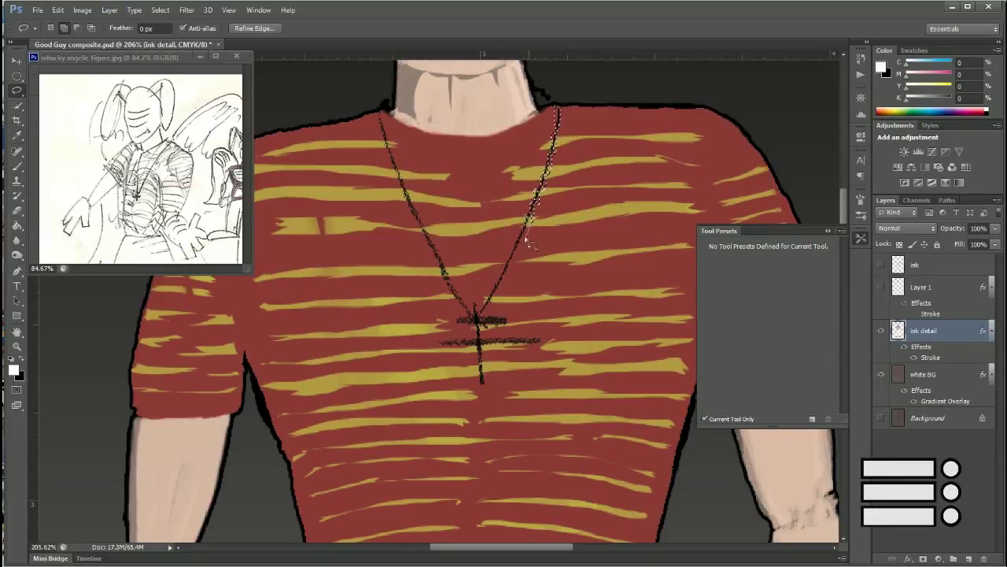
mouse_move(508, 277)
left_mouse_down()
mouse_move(501, 293)
mouse_move(469, 305)
left_mouse_up()
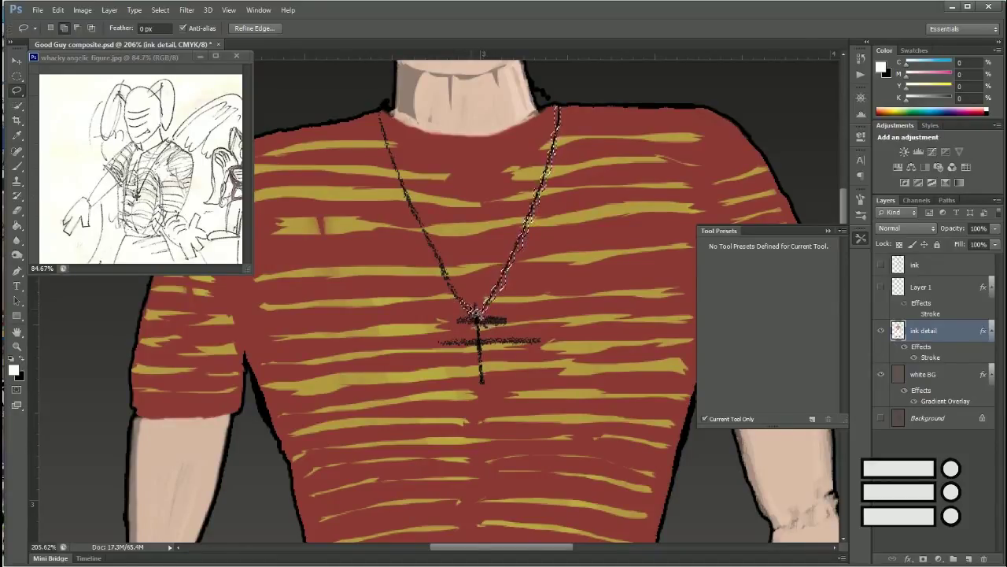
mouse_move(462, 298)
left_mouse_down()
mouse_move(407, 195)
mouse_move(381, 102)
left_mouse_up()
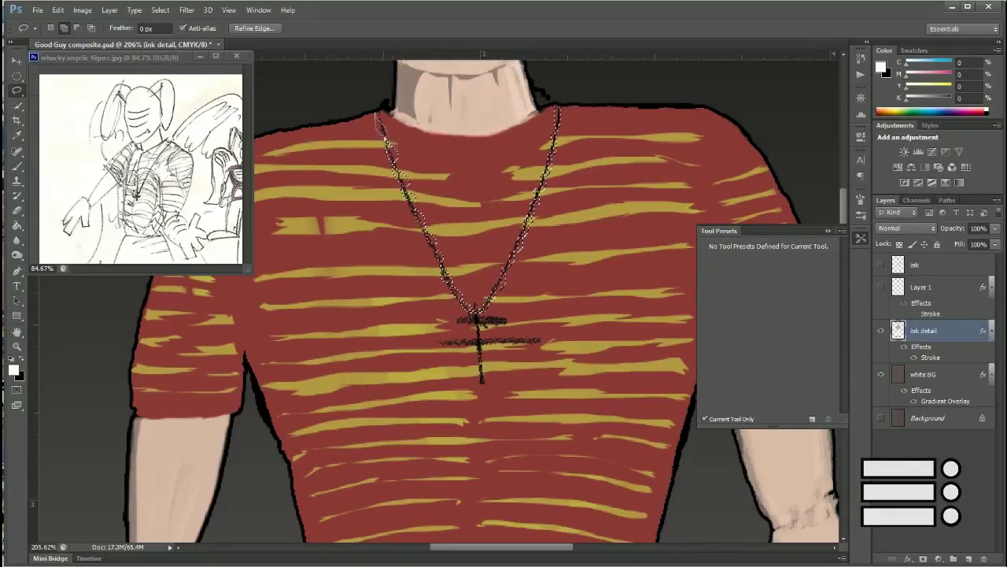
left_click_drag(554, 93, 550, 88)
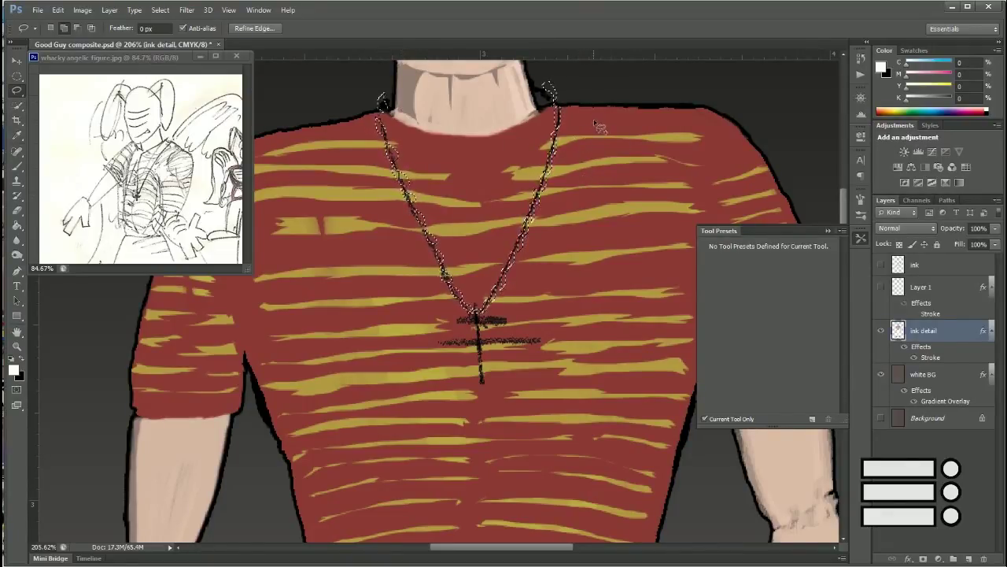
key("b")
key("x")
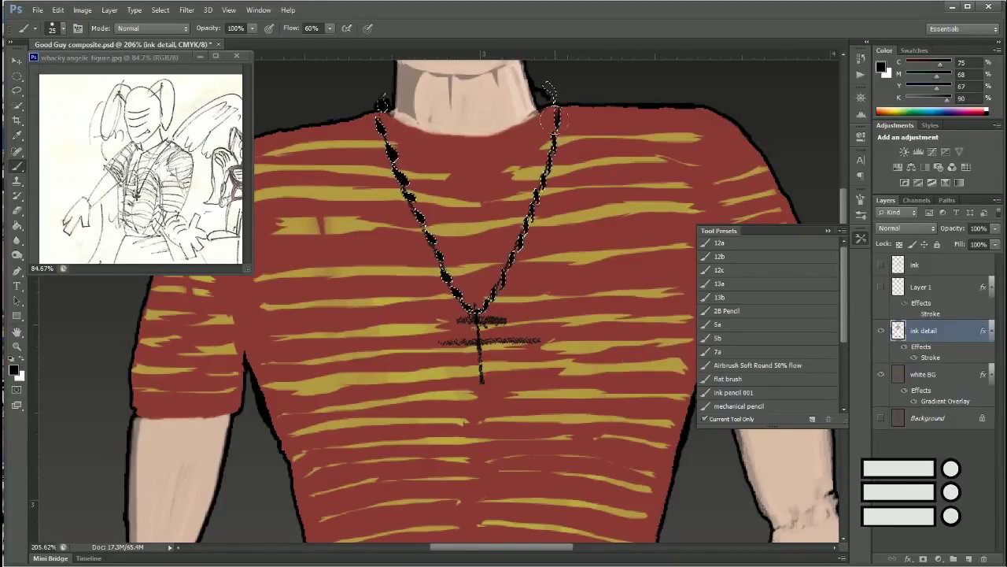
Step: Select around the cross pendant and paint it solid black
key("l")
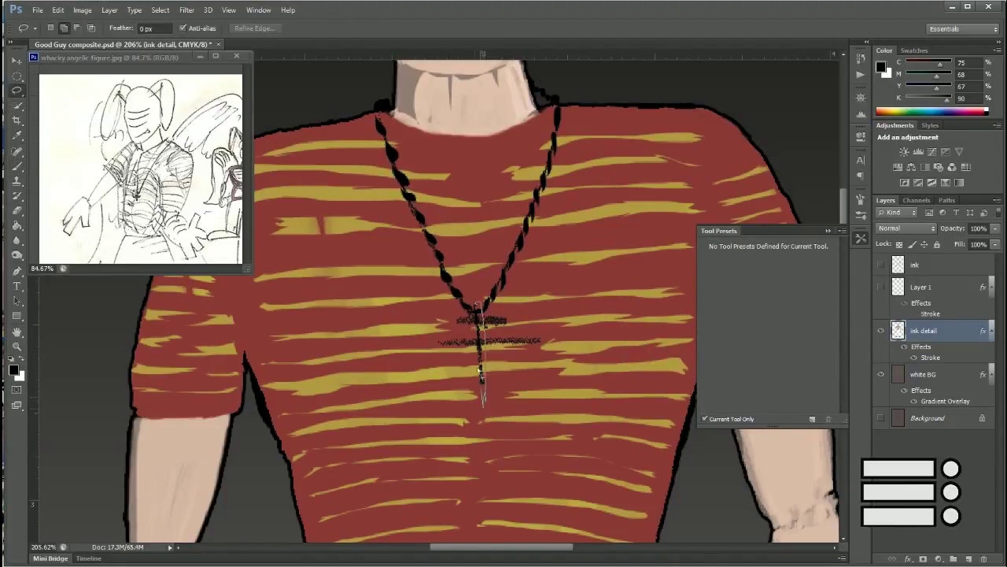
mouse_move(480, 374)
left_mouse_down()
mouse_move(482, 393)
mouse_move(535, 338)
left_mouse_up()
key("b")
scroll(626, 362, "down", 5)
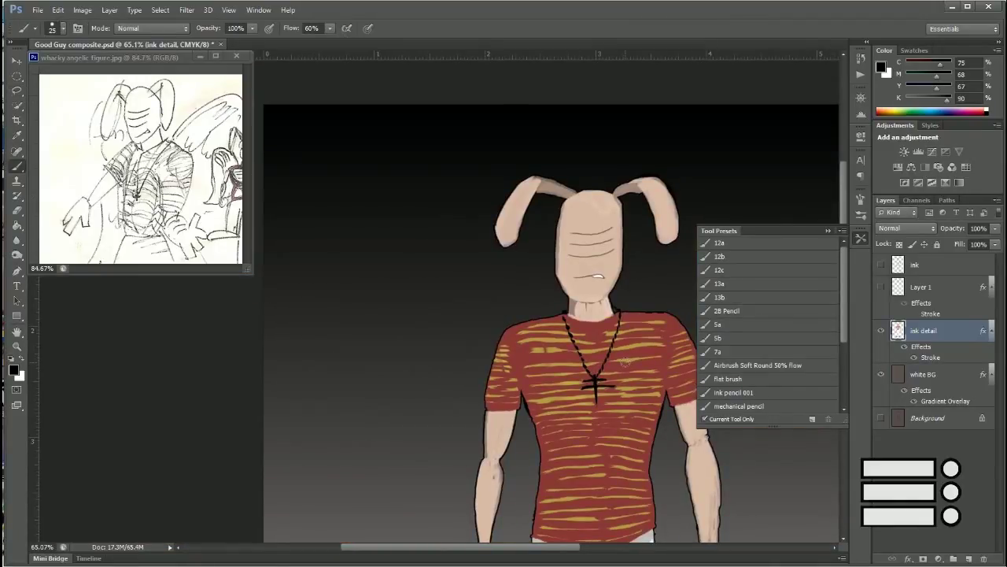
Step: Zoom out to view the whole figure and signature, then hide Layer 1
scroll(625, 359, "down", 3)
left_click_drag(667, 494, 604, 337)
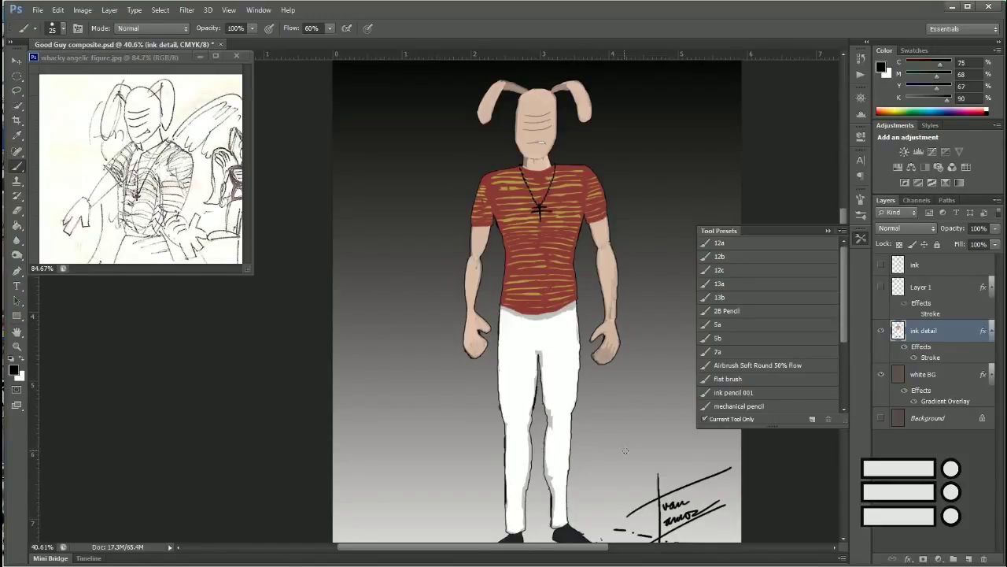
scroll(626, 461, "down", 2)
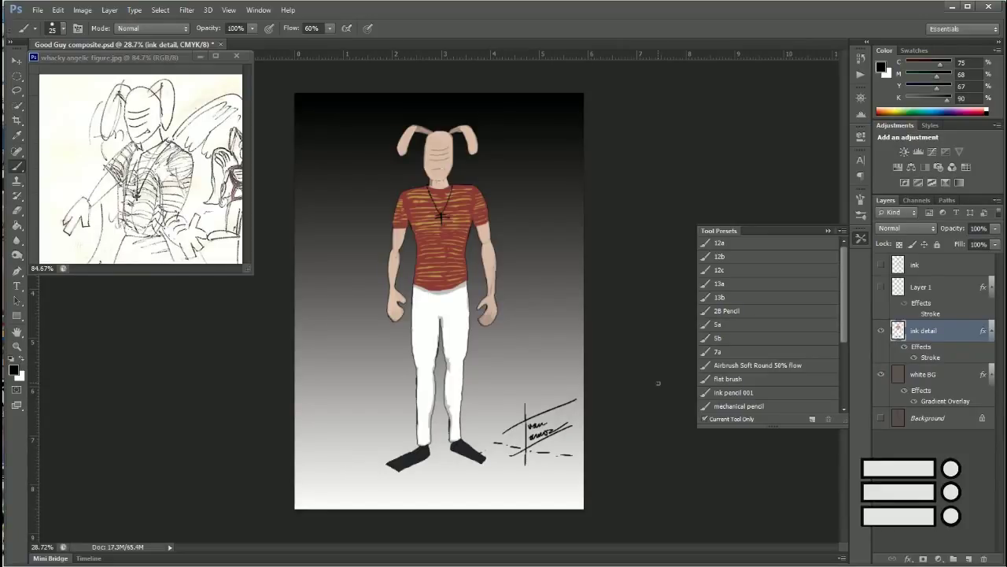
scroll(640, 422, "up", 5)
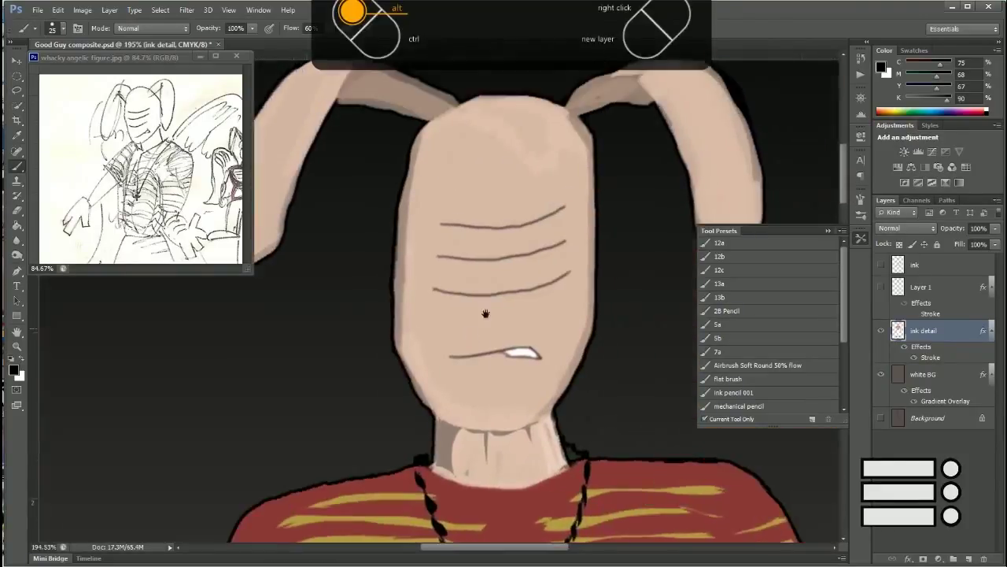
scroll(640, 417, "up", 2)
scroll(639, 402, "down", 7)
scroll(639, 389, "up", 2)
scroll(638, 389, "down", 1)
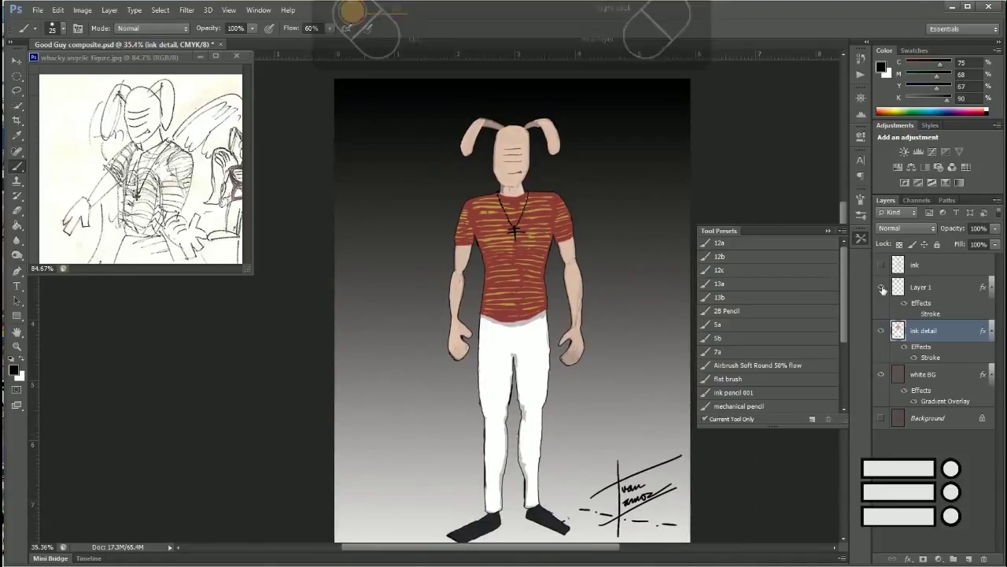
left_click(880, 287)
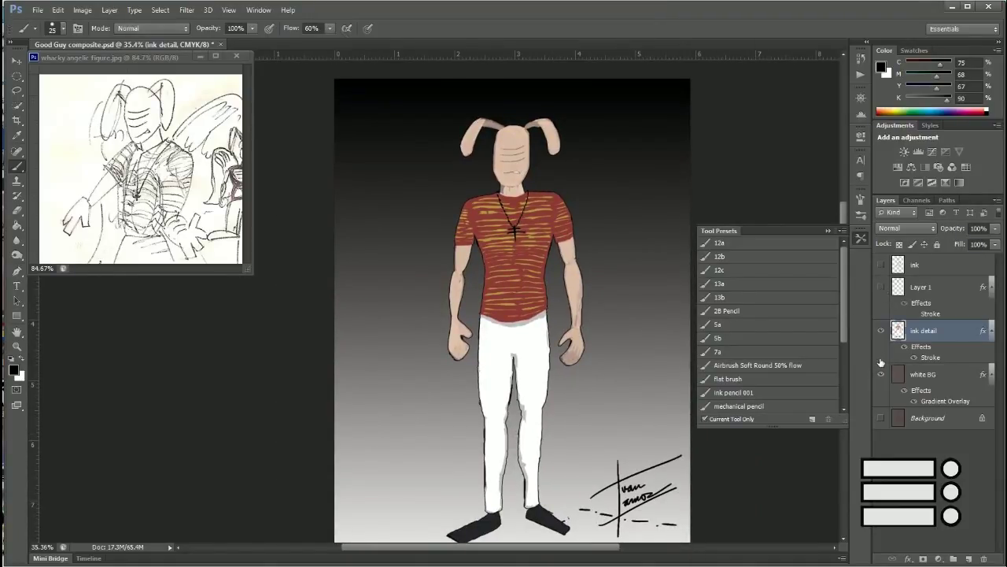